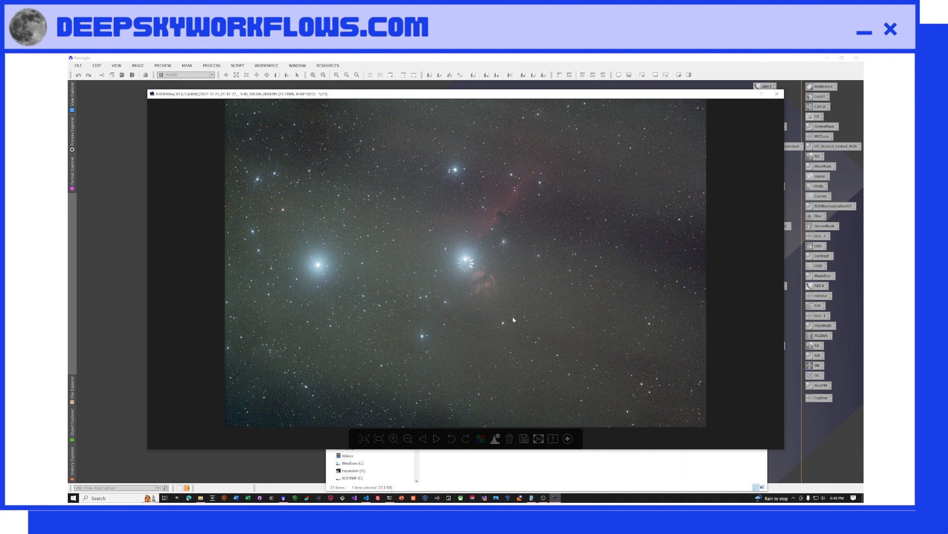
# Flip back and forth between neighbouring light frames from the LIGHT folder to compare star halos, nebula detail and sky glow.
pyautogui.press('Right')
pyautogui.press('Right')
pyautogui.press('Right')
pyautogui.press('Left')
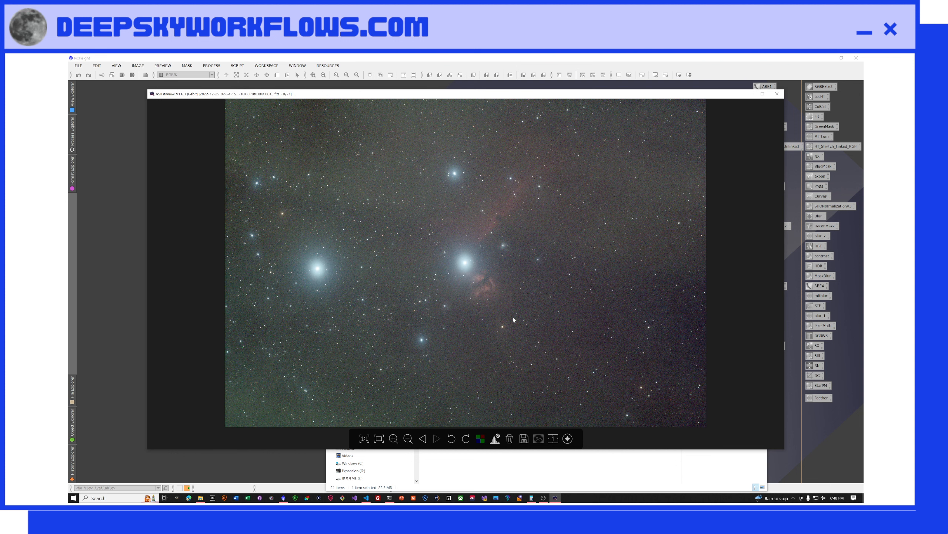
pyautogui.press('Left')
pyautogui.press('Left')
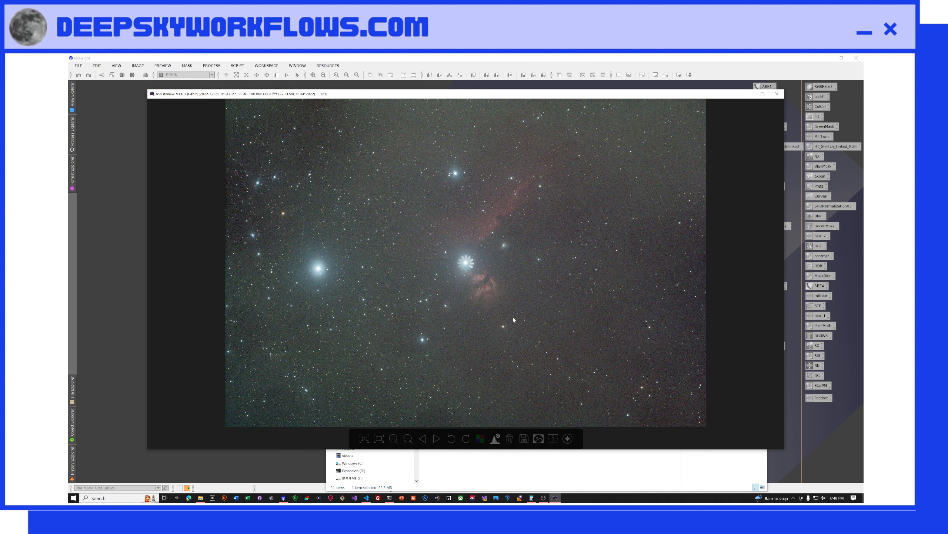
pyautogui.press('Right')
pyautogui.press('Right')
pyautogui.press('Right')
pyautogui.press('Right')
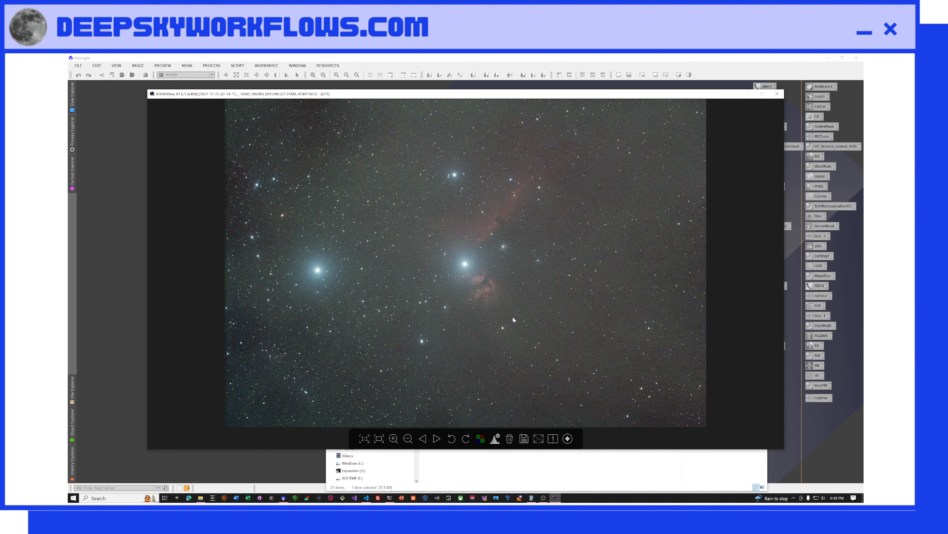
pyautogui.press('Left')
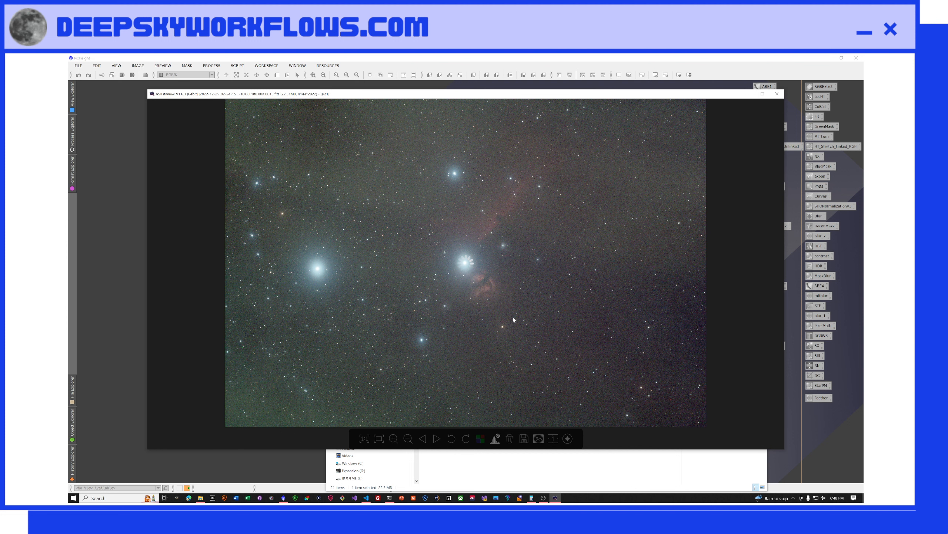
pyautogui.press('Right')
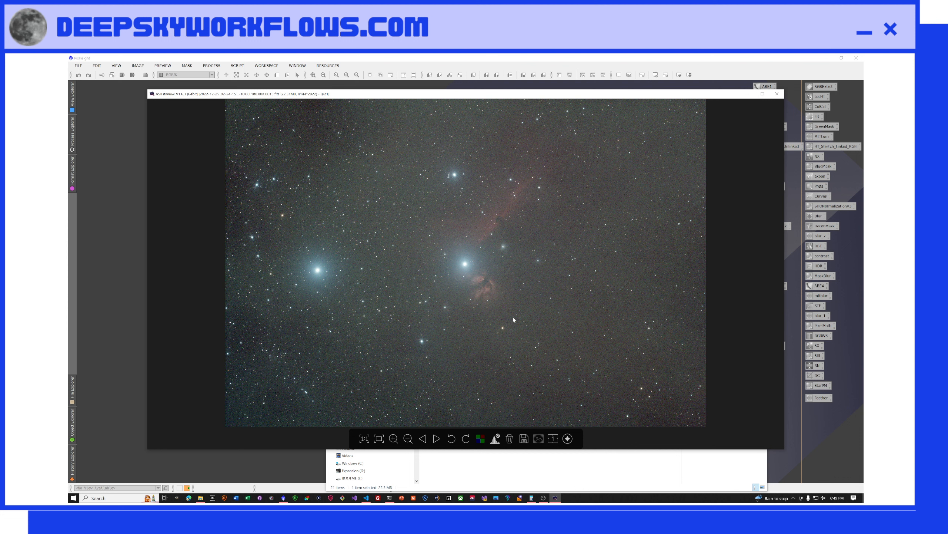
pyautogui.press('Right')
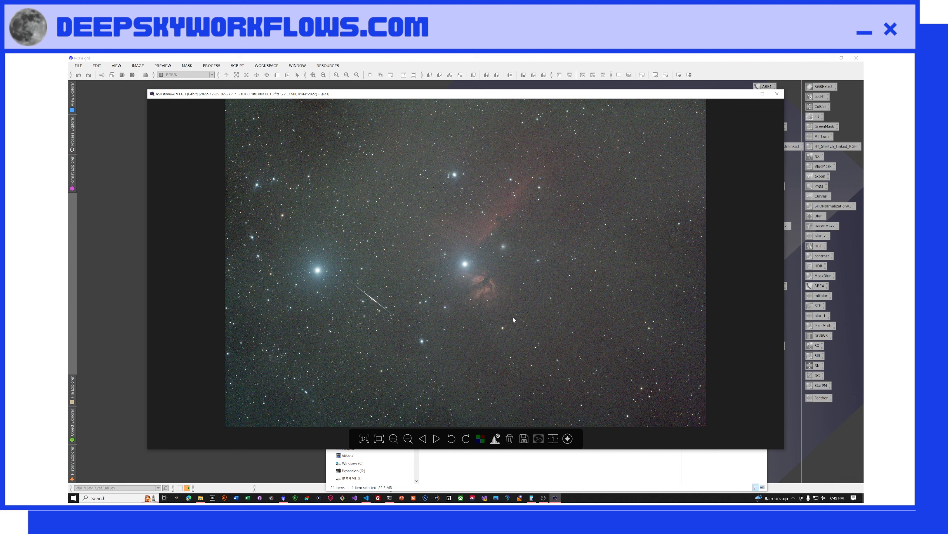
# Examine the remaining light frames in sequence, including the files prefixed "reject", through to the last image in the folder.
pyautogui.press('Right')
pyautogui.press('Right')
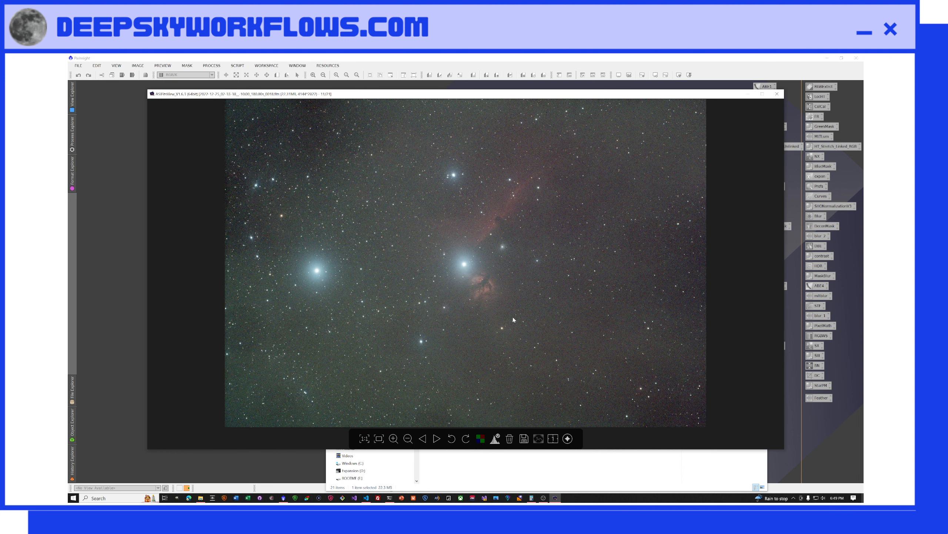
pyautogui.press('Right')
pyautogui.press('Right')
pyautogui.press('Right')
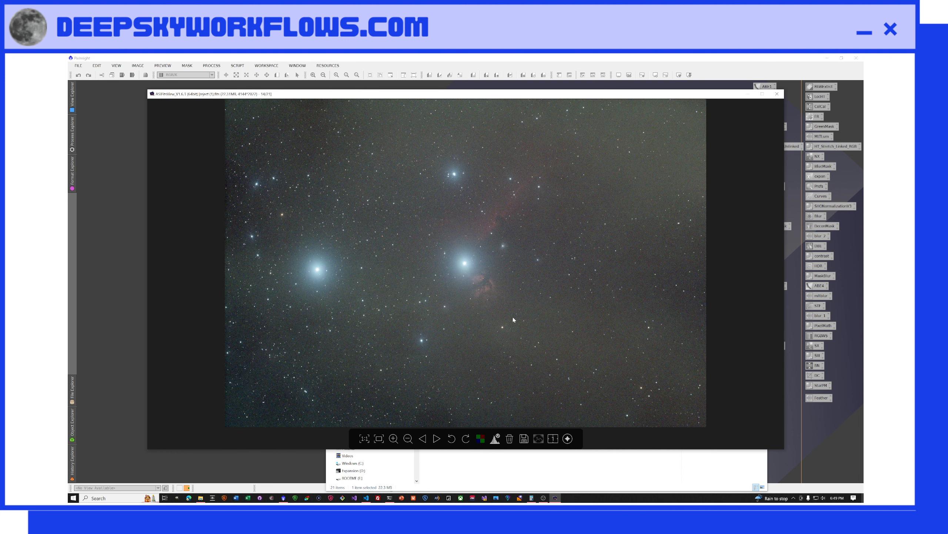
pyautogui.press('Right')
pyautogui.press('Right')
pyautogui.press('Right')
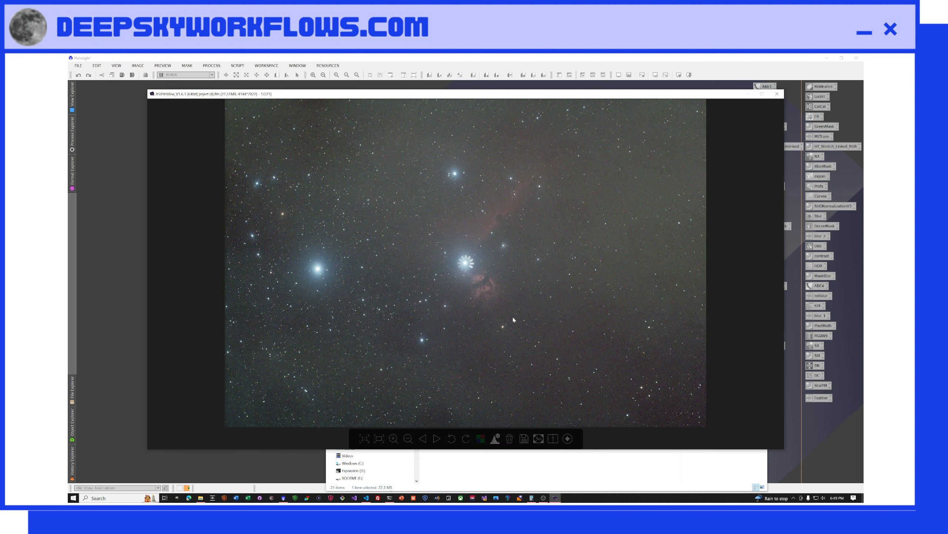
pyautogui.press('Right')
pyautogui.press('Right')
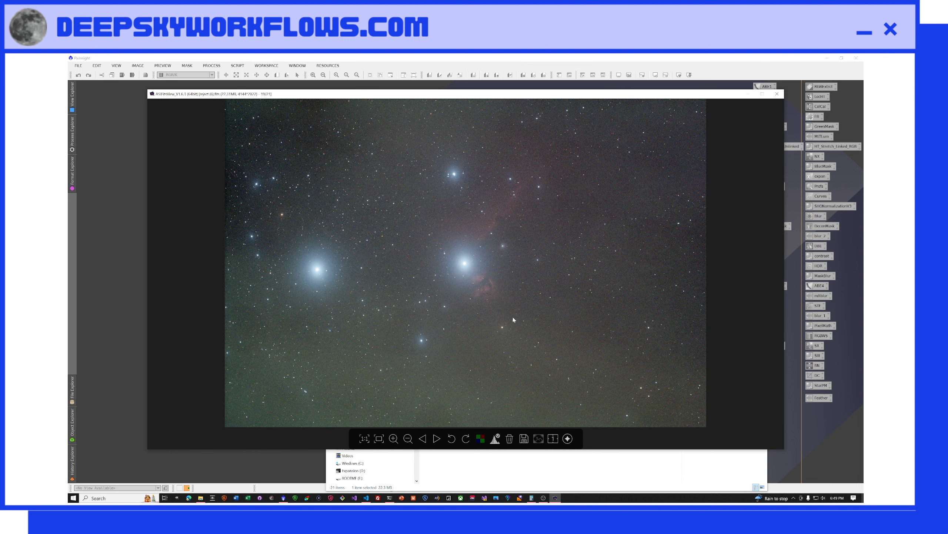
pyautogui.press('Right')
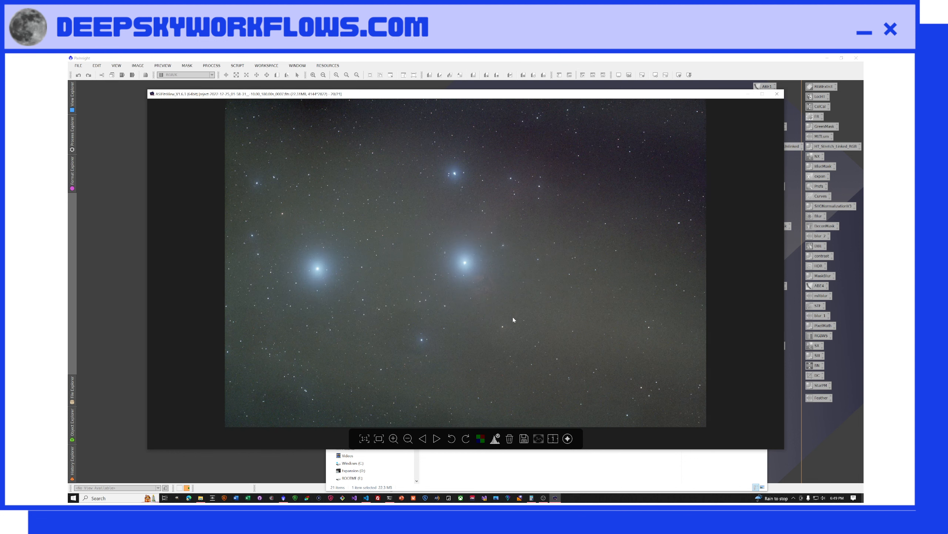
pyautogui.press('Right')
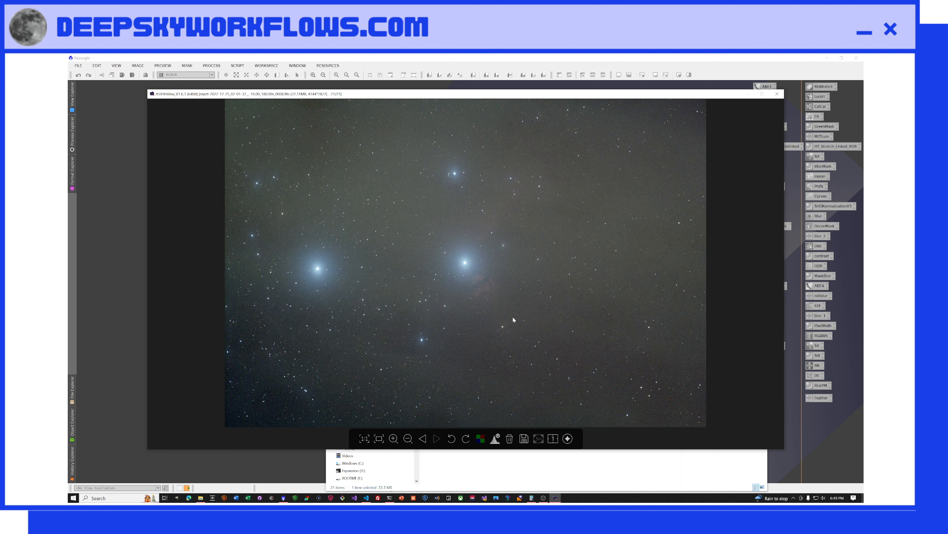
# Review the rejected light frames again in reverse order, and close the image viewer and the LIGHT folder window.
pyautogui.press('Left')
pyautogui.press('Left')
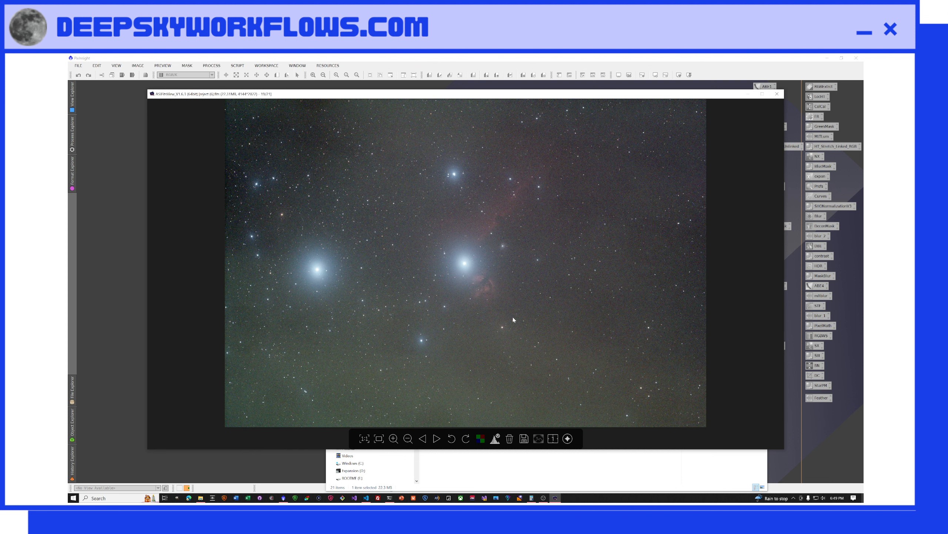
pyautogui.press('Left')
pyautogui.press('Left')
pyautogui.press('Left')
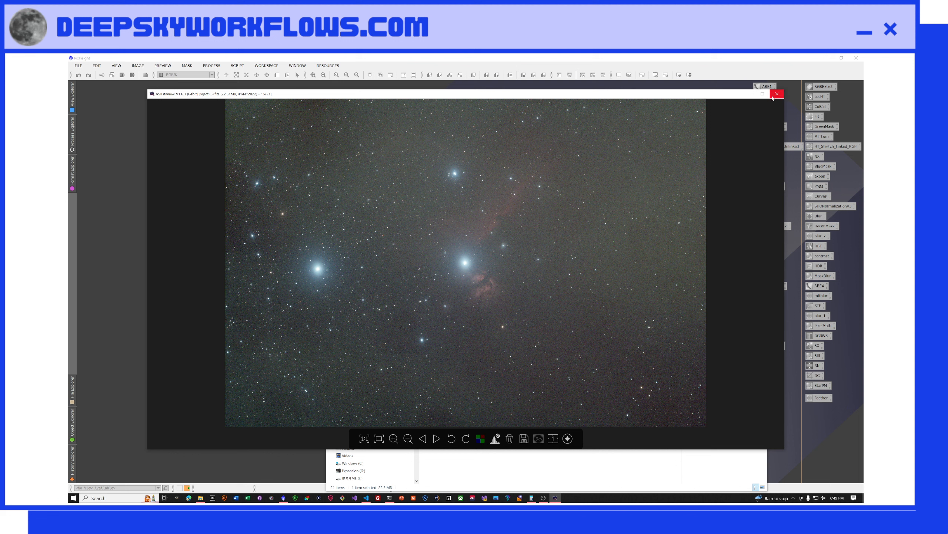
pyautogui.moveTo(772, 110)
pyautogui.click(778, 94)
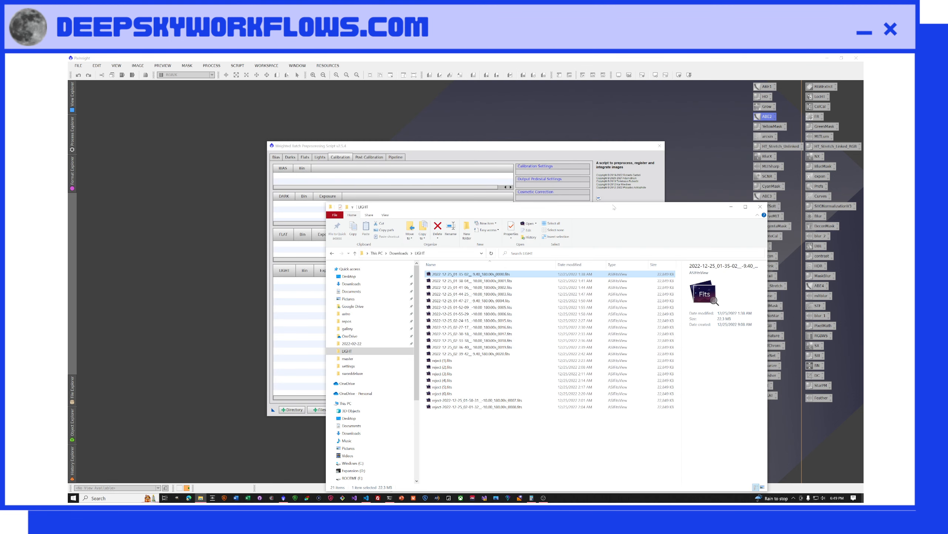
pyautogui.click(760, 206)
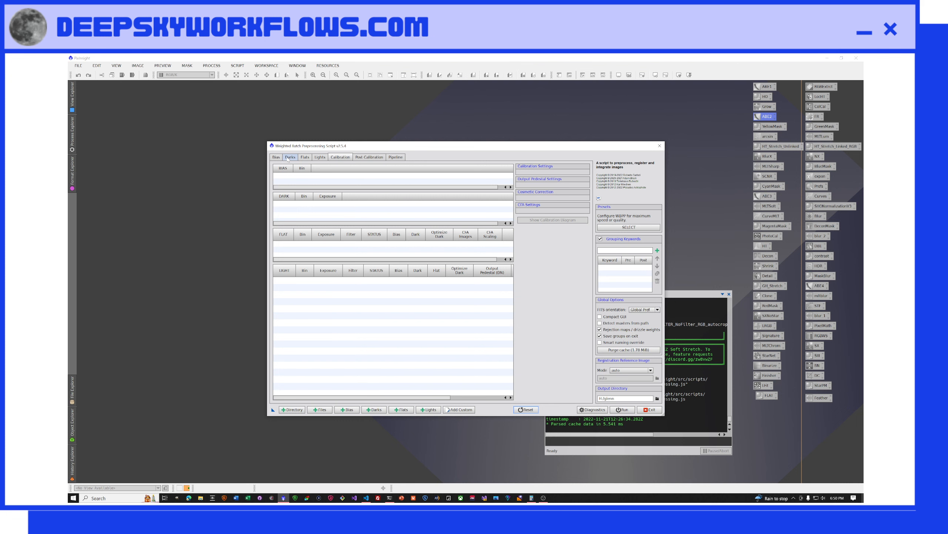
# Browse to the DARK folder in Downloads and view the dark frame 2022-12-25_08-03-12 numbered 0003.
pyautogui.click(202, 498)
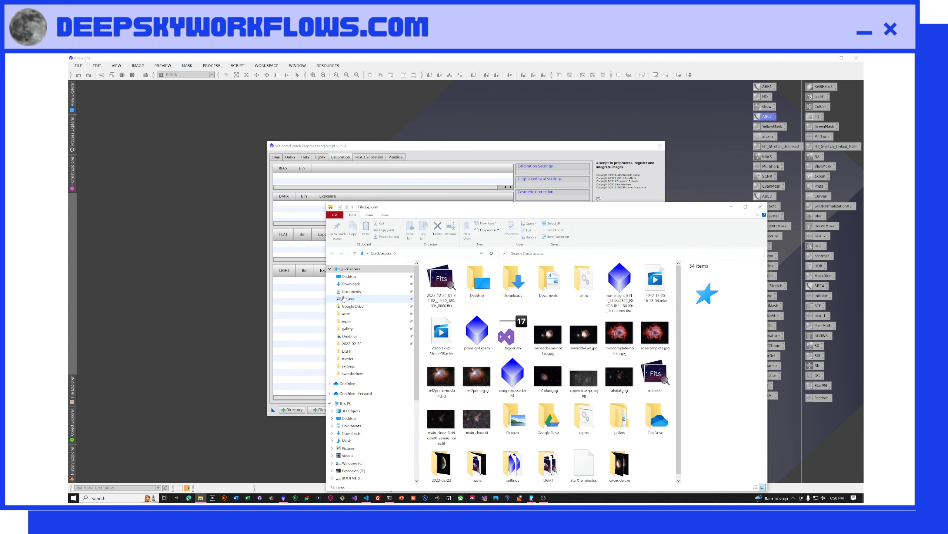
pyautogui.click(349, 276)
pyautogui.click(351, 284)
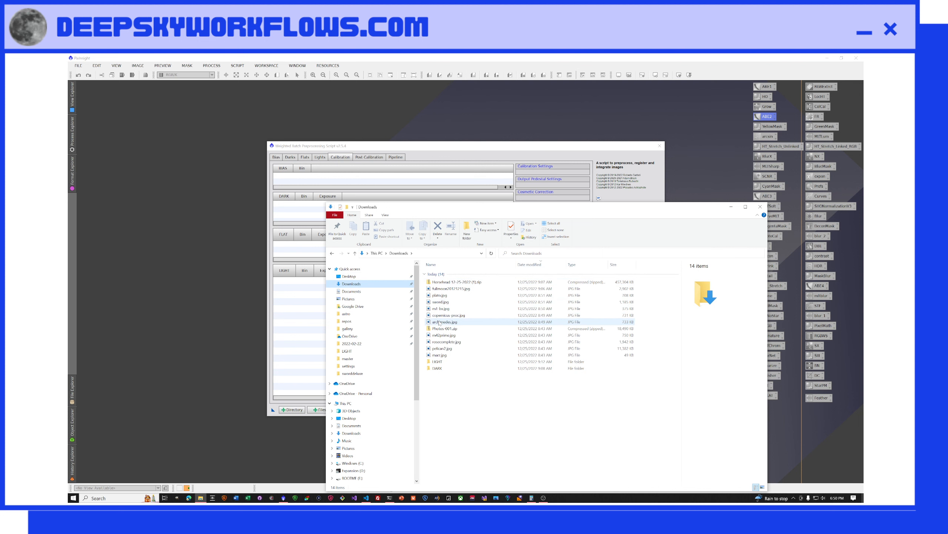
pyautogui.doubleClick(442, 367)
pyautogui.click(448, 295)
pyautogui.doubleClick(448, 295)
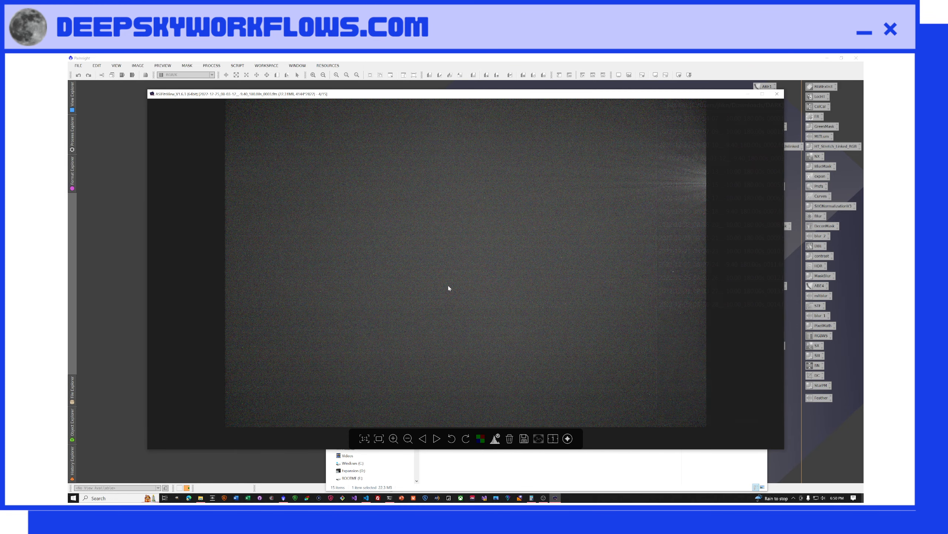
# Inspect the glow at the dark frame's right edge in full-screen view, and close the image viewer.
pyautogui.rightClick(478, 271)
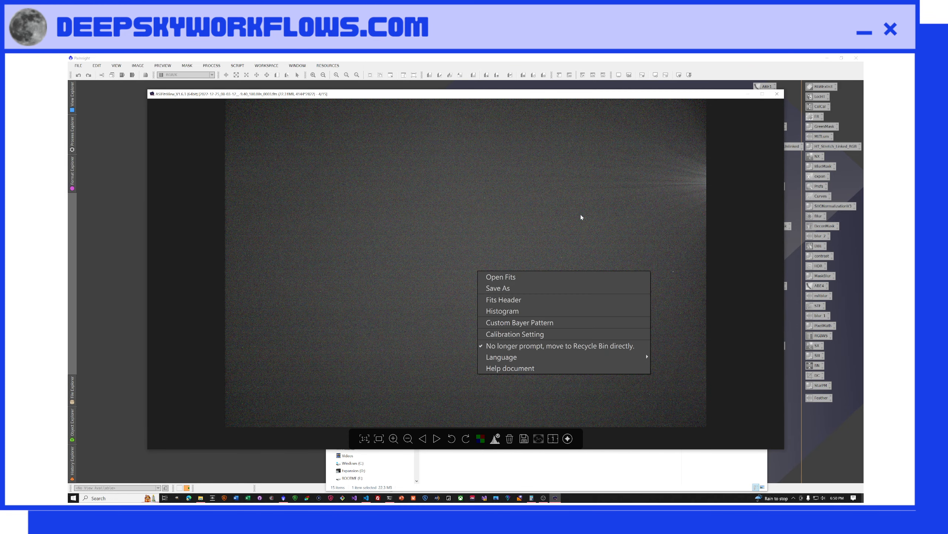
pyautogui.click(581, 216)
pyautogui.doubleClick(581, 216)
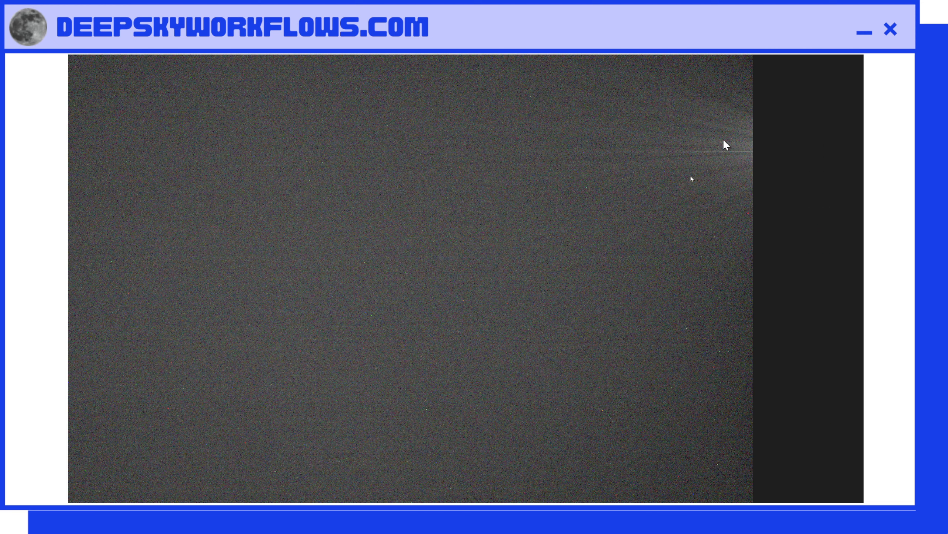
pyautogui.moveTo(613, 108); pyautogui.dragTo(625, 121)
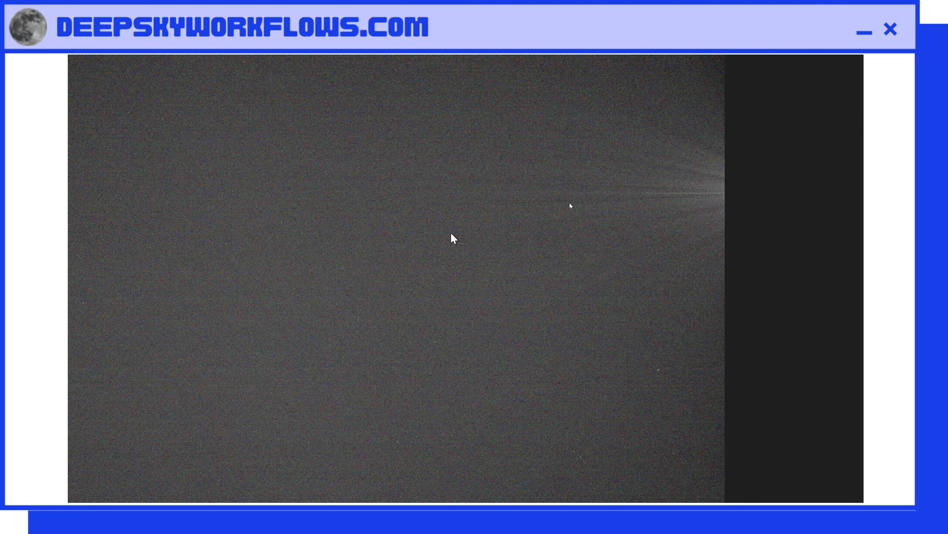
pyautogui.press('Escape')
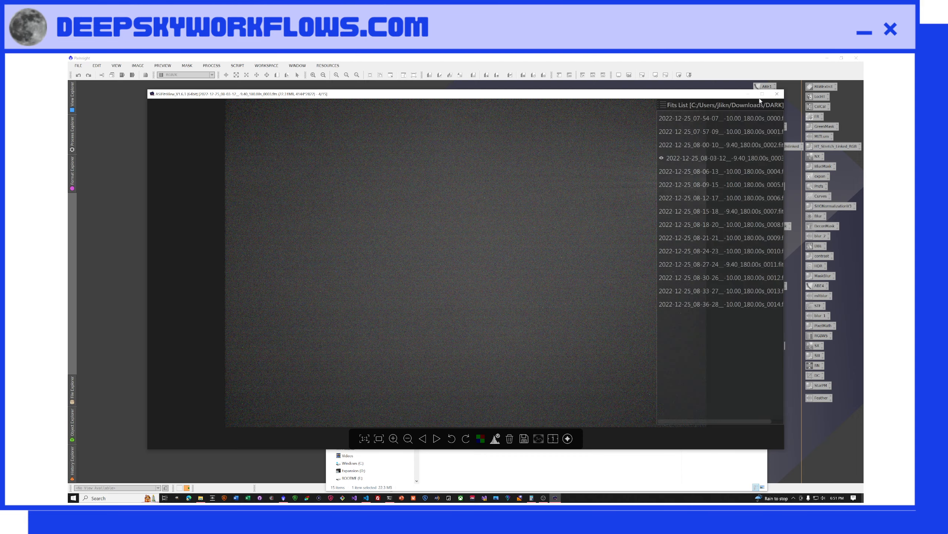
pyautogui.click(774, 94)
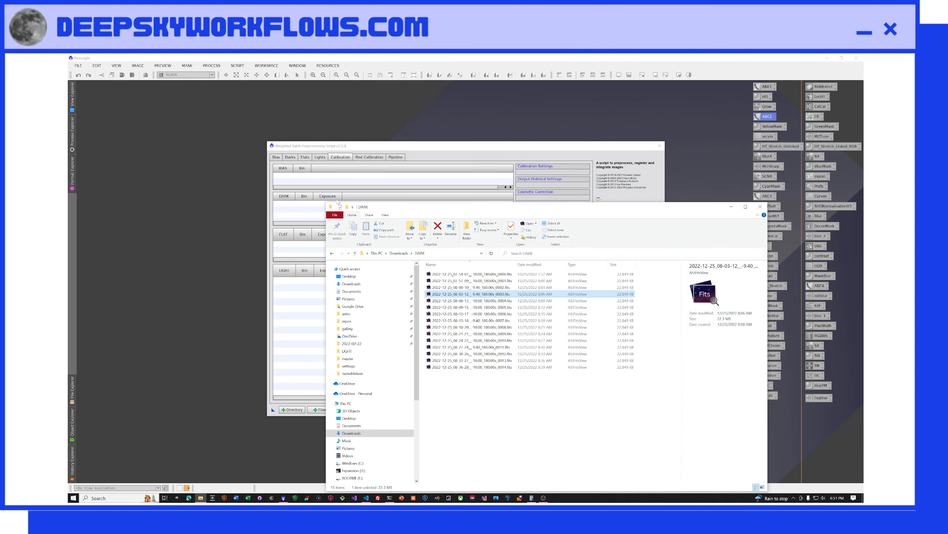
# Add all the FITS files from the Downloads DARK folder as dark frames in the Weighted Batch Preprocessing script.
pyautogui.click(291, 157)
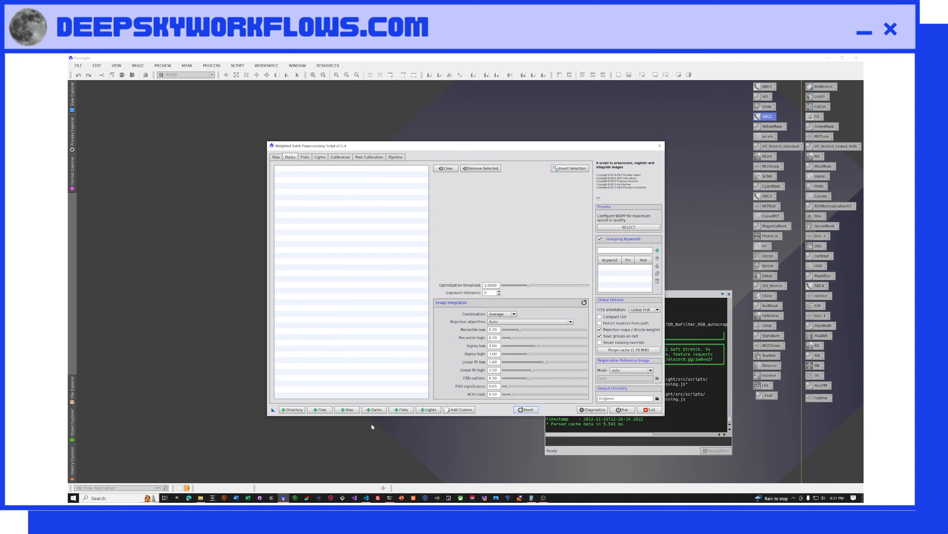
pyautogui.click(373, 409)
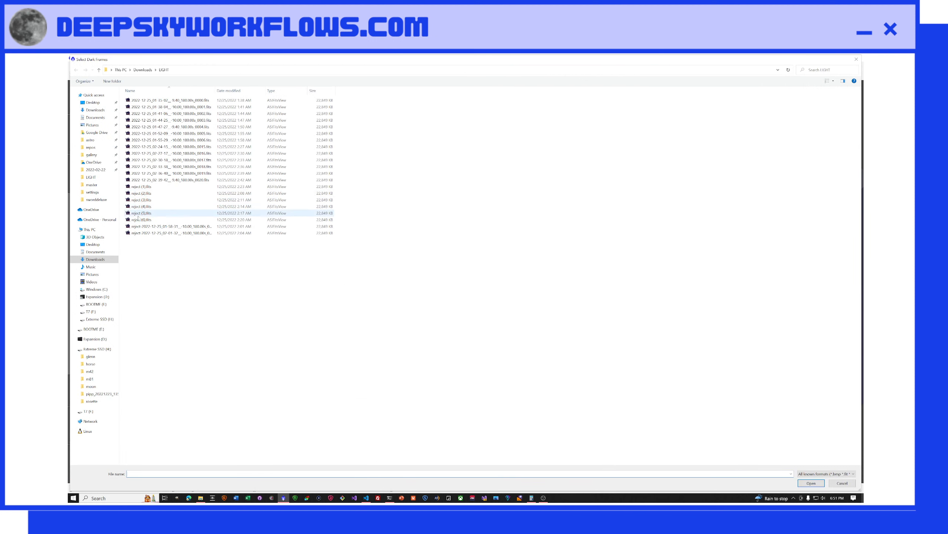
pyautogui.click(143, 70)
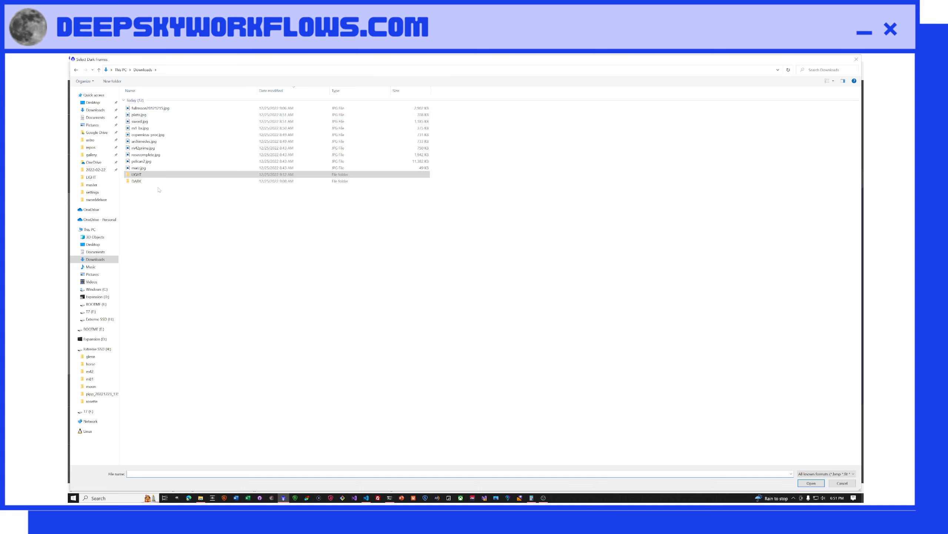
pyautogui.click(136, 182)
pyautogui.doubleClick(137, 181)
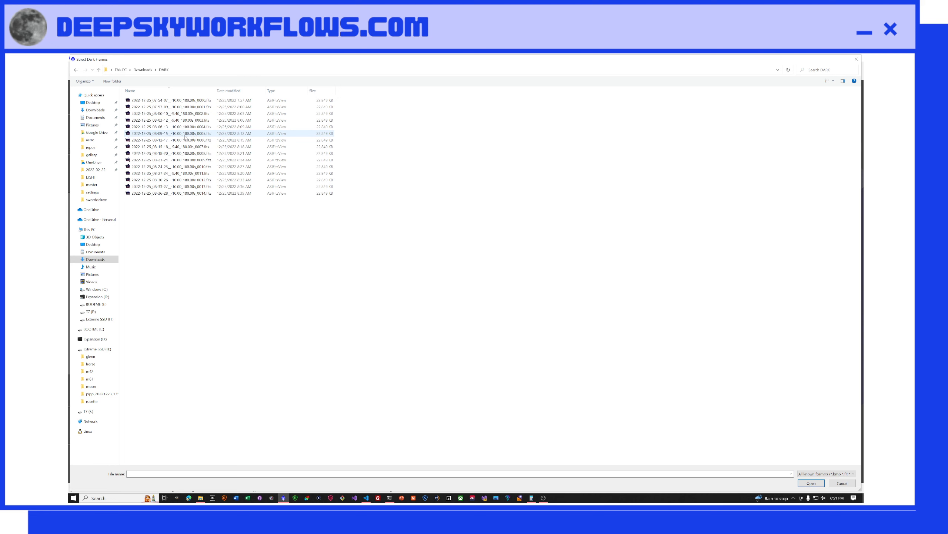
pyautogui.click(165, 101)
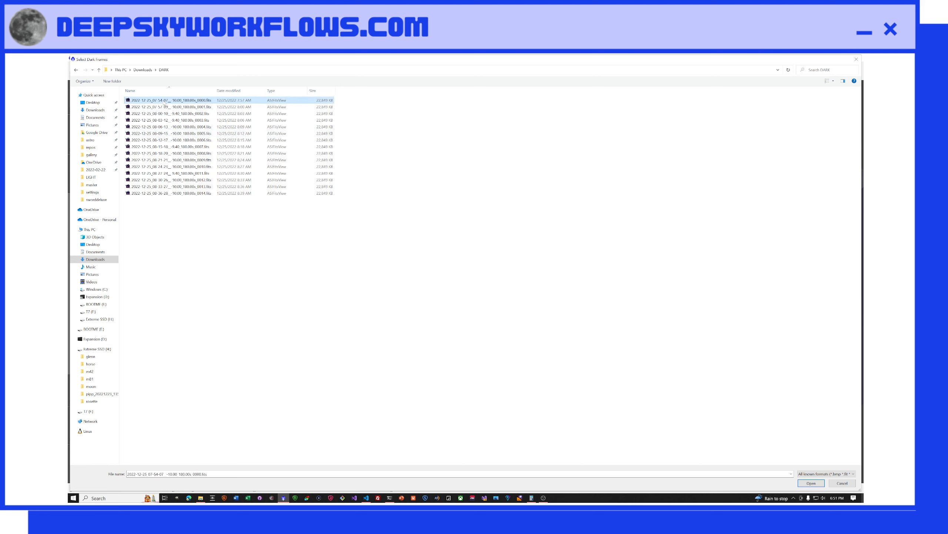
pyautogui.keyDown('shift'); pyautogui.click(195, 193); pyautogui.keyUp('shift')
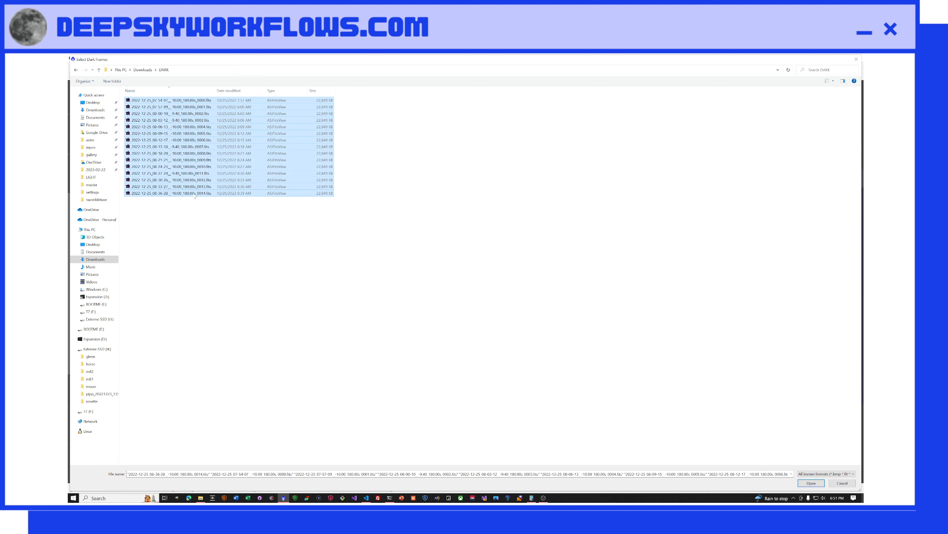
pyautogui.press('Return')
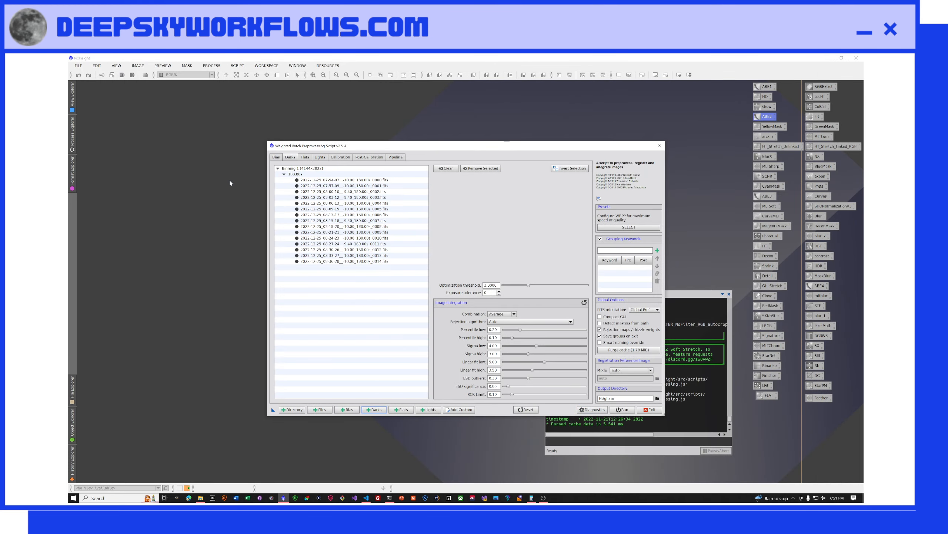
# Begin adding light frames to the Weighted Batch Preprocessing script and browse to the LIGHT folder in Downloads.
pyautogui.click(322, 158)
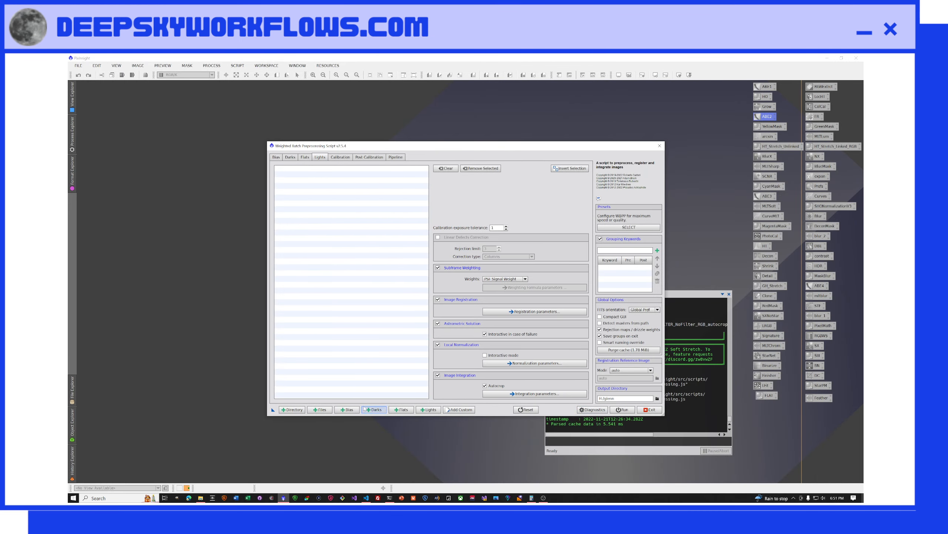
pyautogui.click(428, 409)
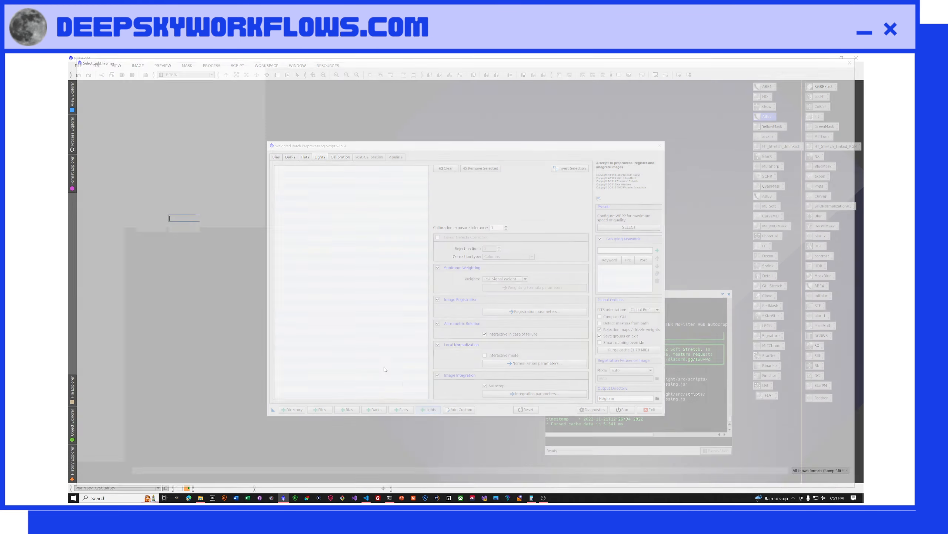
pyautogui.click(143, 70)
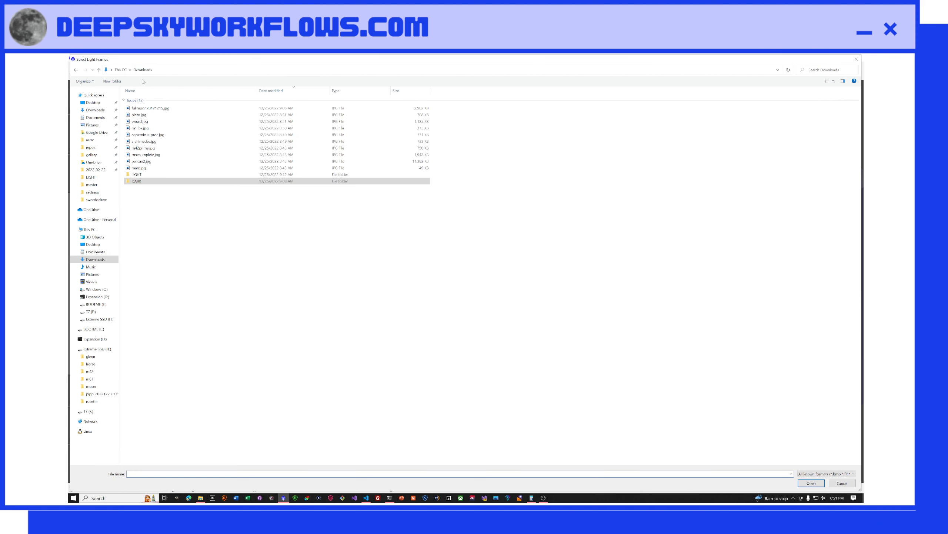
pyautogui.doubleClick(141, 175)
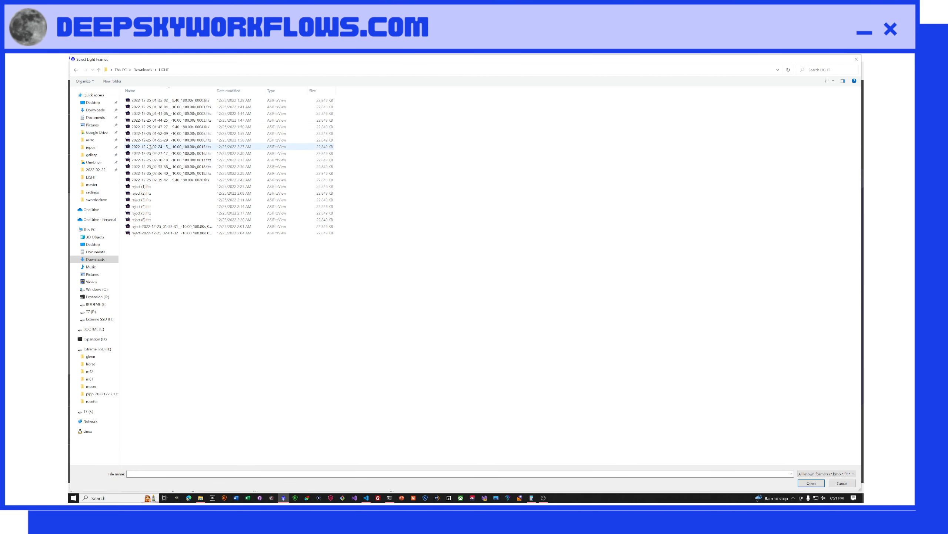
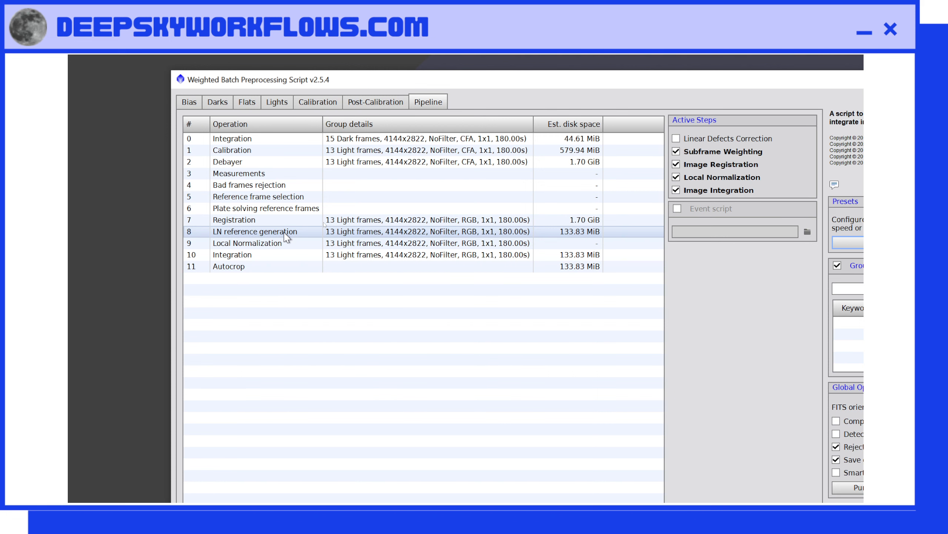
# Highlight the light frames' Integration operation in the pipeline, and close the Weighted Batch Preprocessing script.
pyautogui.click(291, 256)
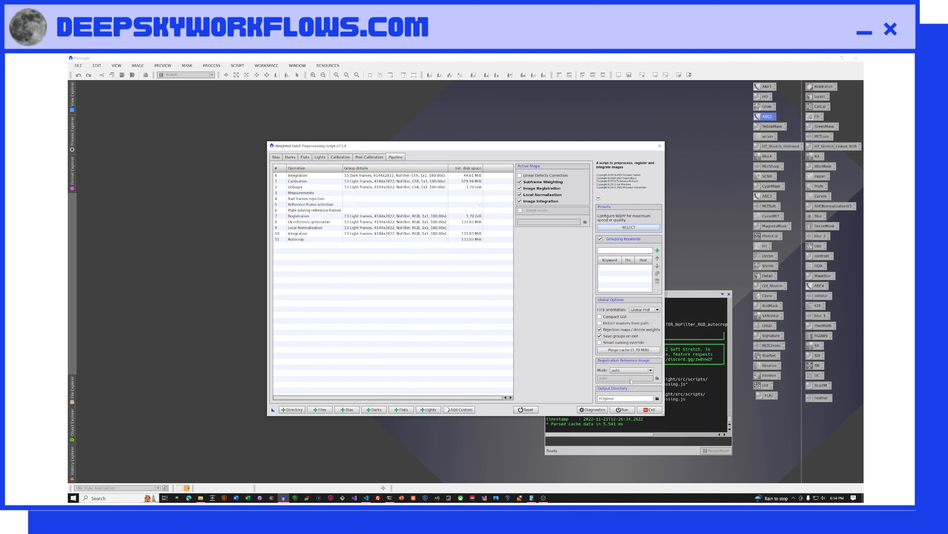
pyautogui.click(659, 145)
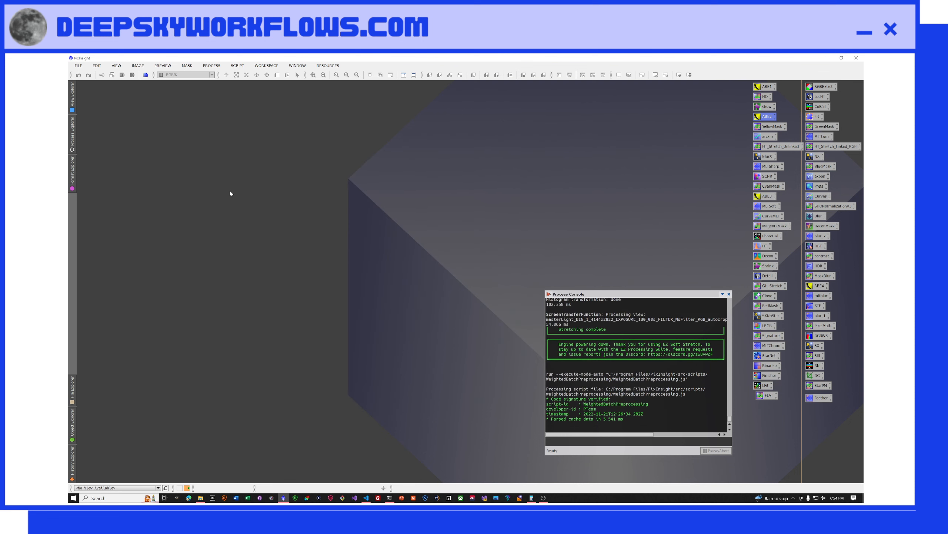
# Open the autocropped master light from the master folder, and close its crop mask so only the RGB image remains.
pyautogui.doubleClick(231, 184)
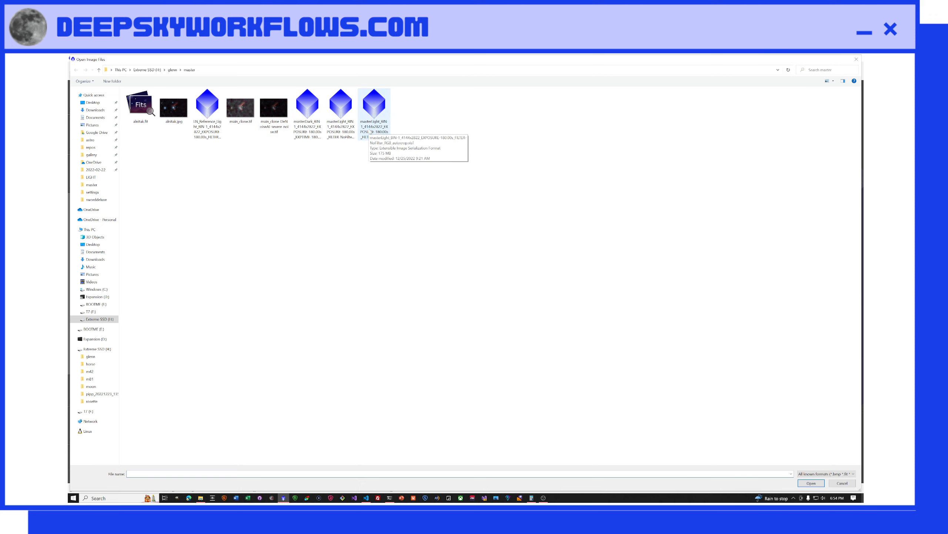
pyautogui.doubleClick(370, 130)
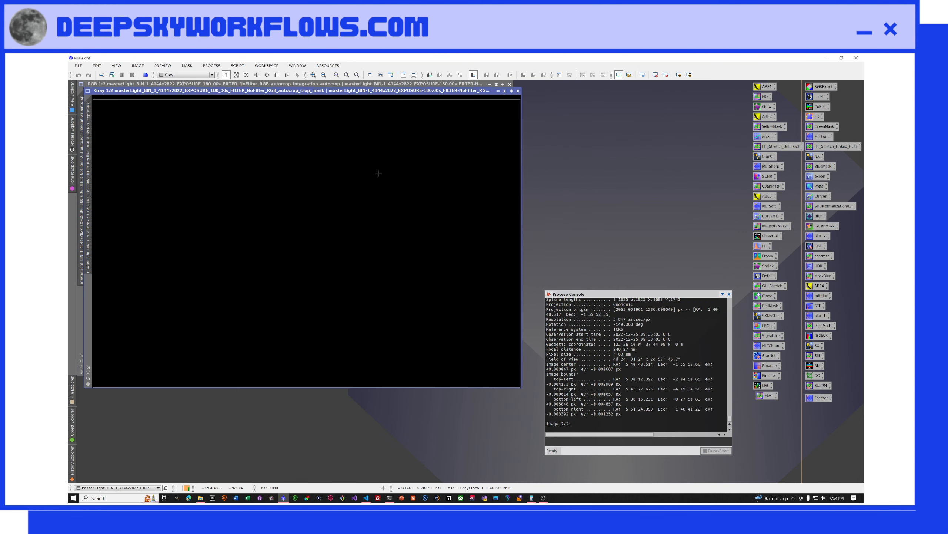
pyautogui.click(518, 91)
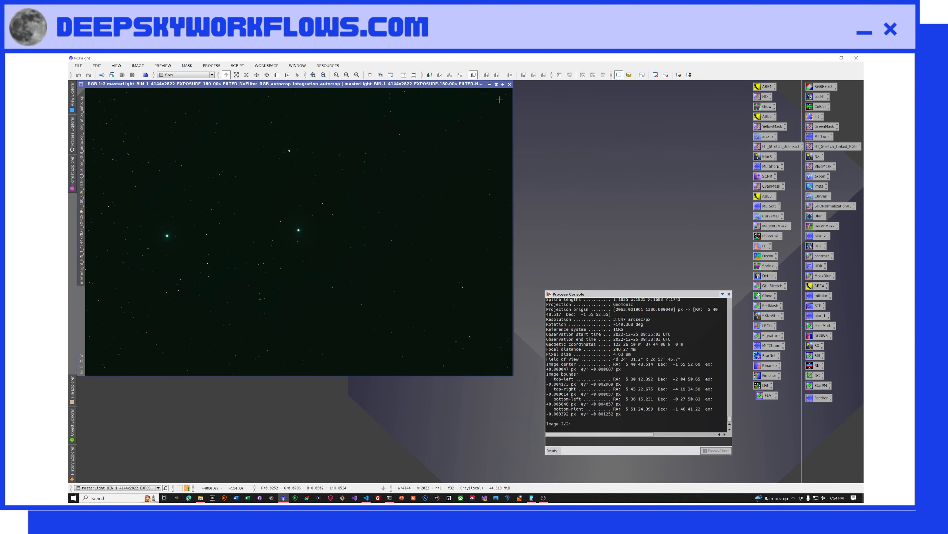
pyautogui.moveTo(300, 83); pyautogui.dragTo(309, 95)
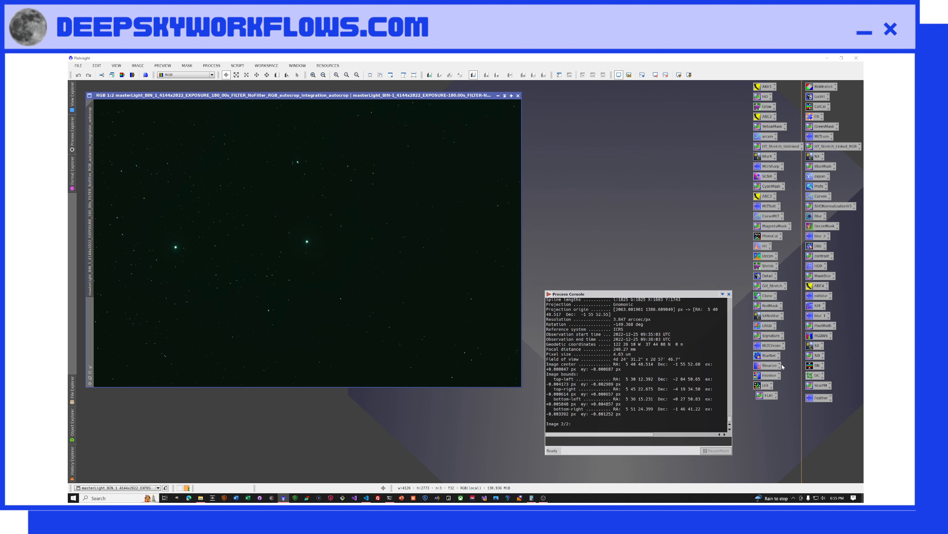
# Apply a ScreenTransferFunction auto stretch to the master light with the RGB channels linked.
pyautogui.doubleClick(811, 306)
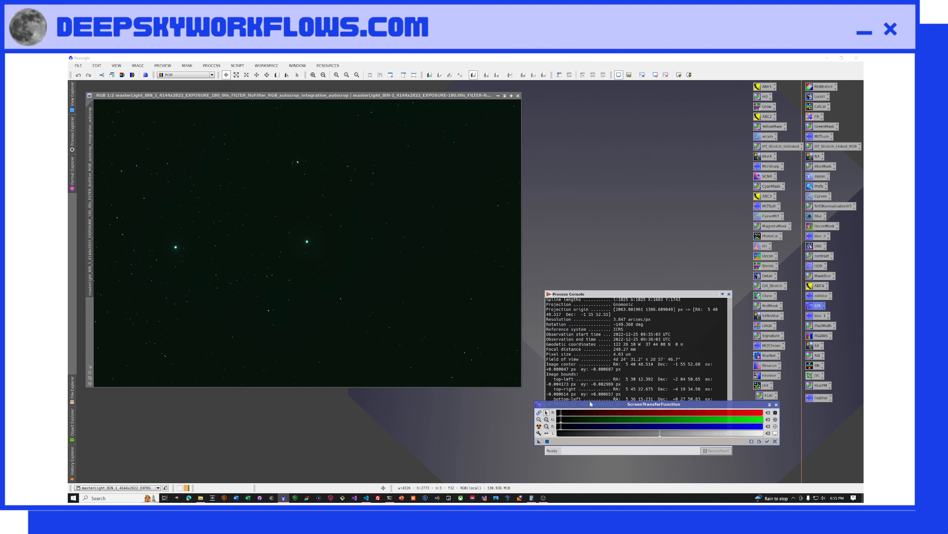
pyautogui.moveTo(590, 403); pyautogui.dragTo(544, 303)
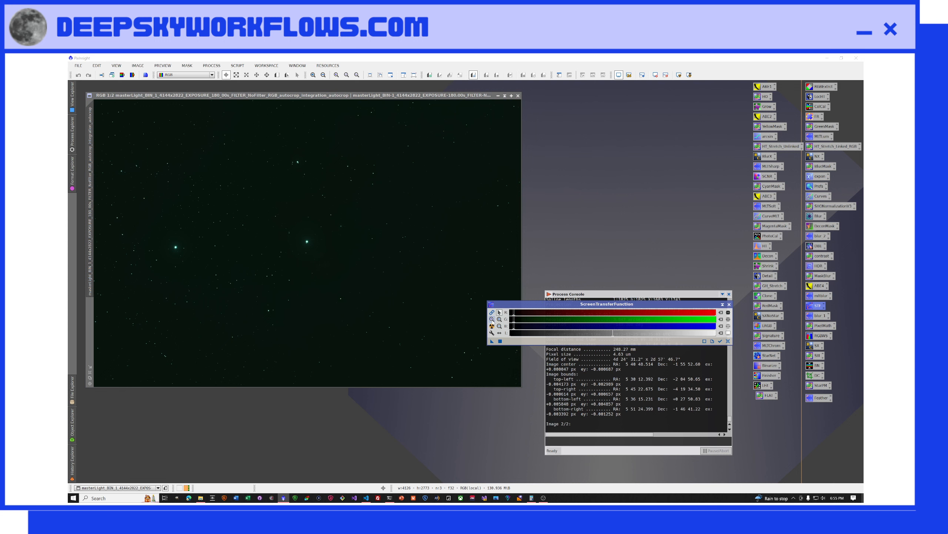
pyautogui.click(492, 325)
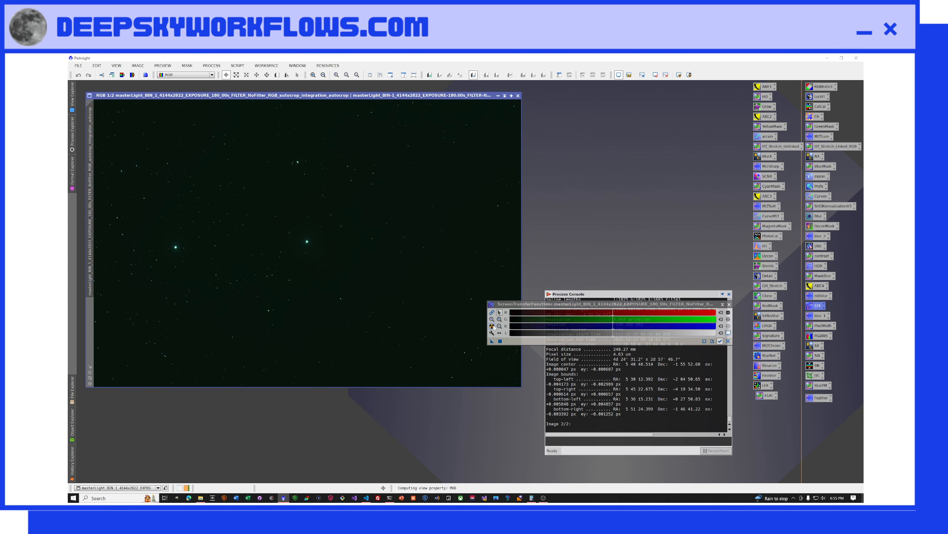
pyautogui.click(492, 312)
pyautogui.click(492, 325)
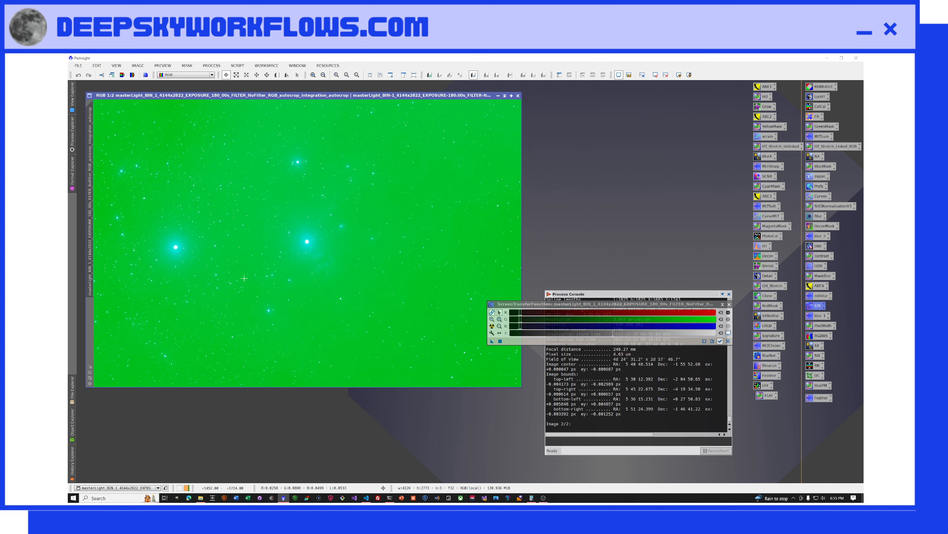
# Compare the unlinked and linked auto stretches on the master light, finishing with the RGB channels unlinked.
pyautogui.click(492, 312)
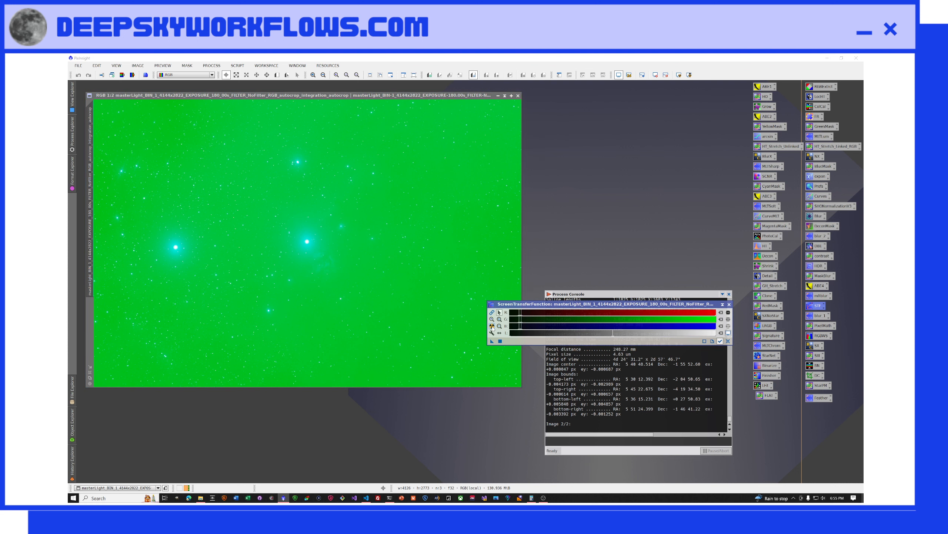
pyautogui.click(492, 325)
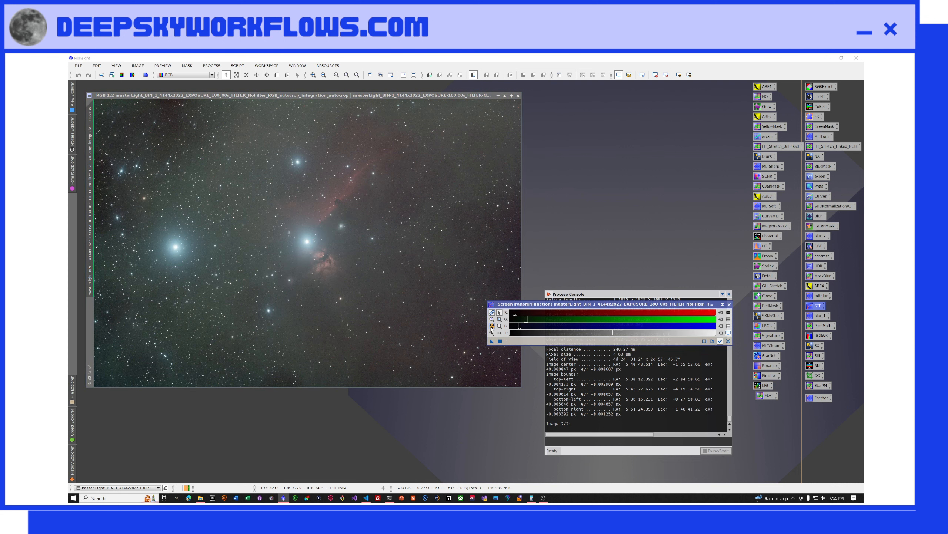
pyautogui.click(491, 327)
pyautogui.click(492, 313)
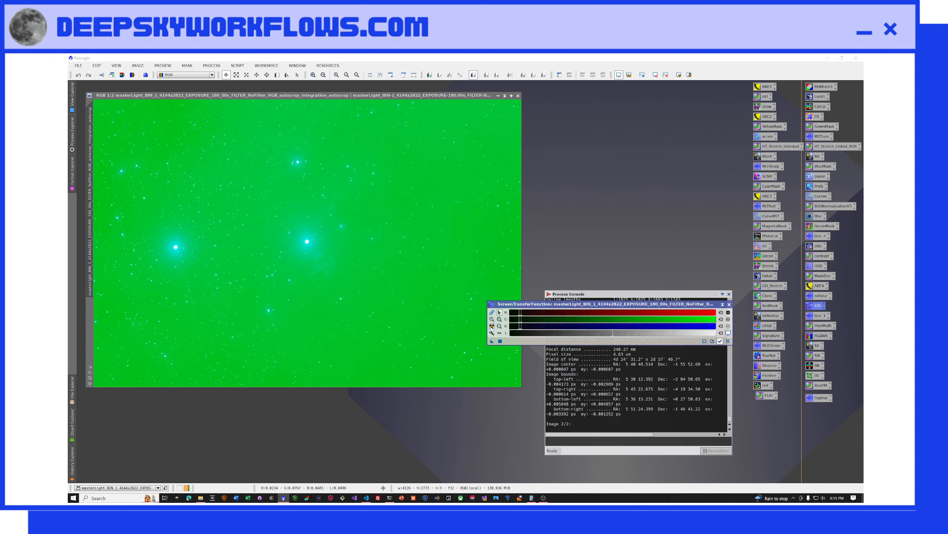
pyautogui.click(492, 325)
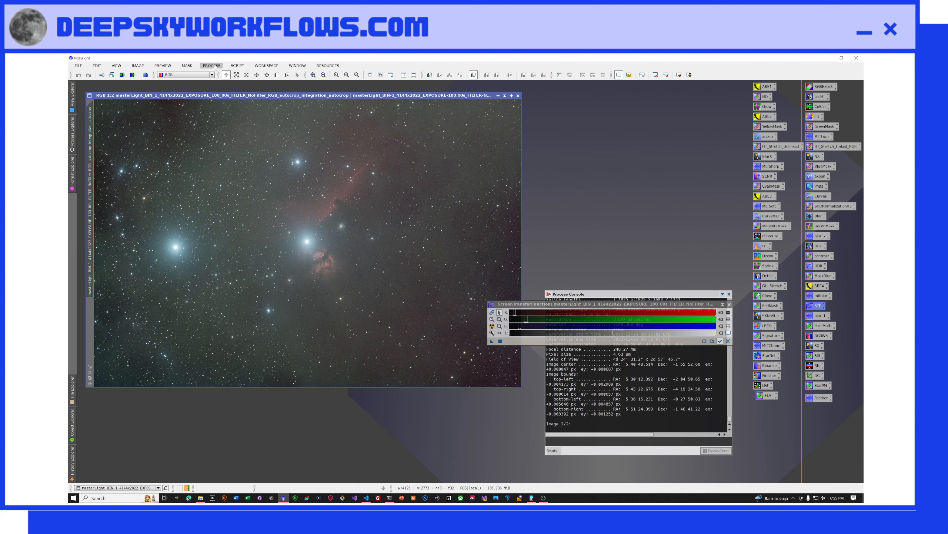
# Try a target median of 0.10 for the master light in EZ Soft Stretch, and close the script with its settings reset.
pyautogui.click(236, 65)
pyautogui.moveTo(254, 117)
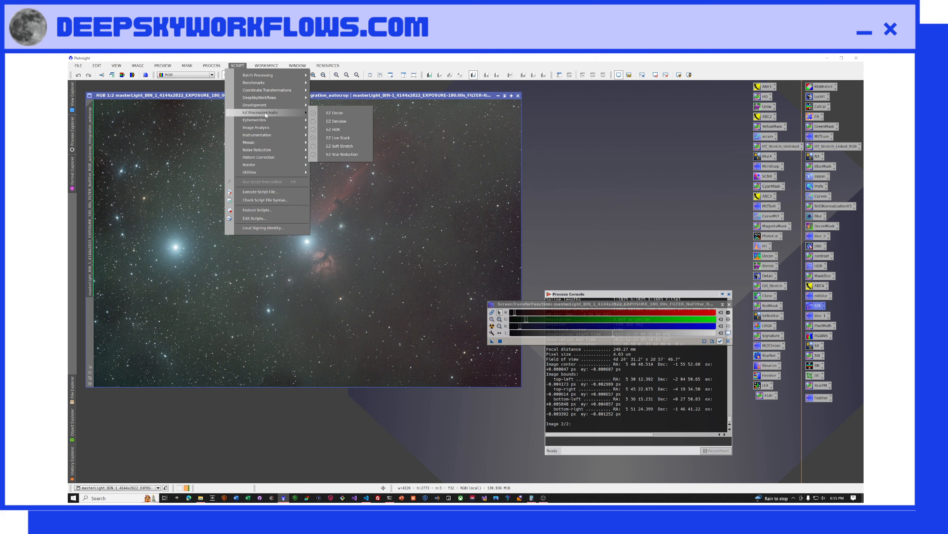
pyautogui.click(339, 146)
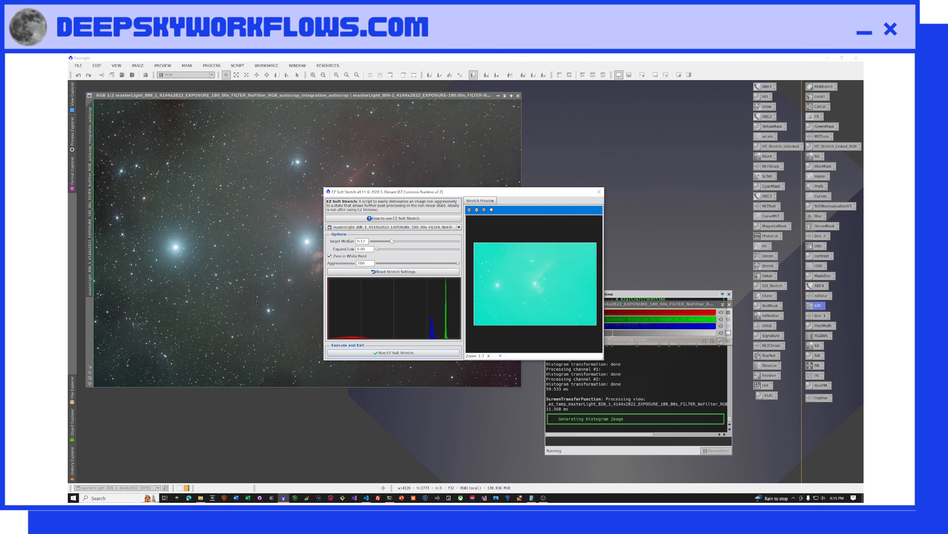
pyautogui.moveTo(391, 241); pyautogui.dragTo(372, 244)
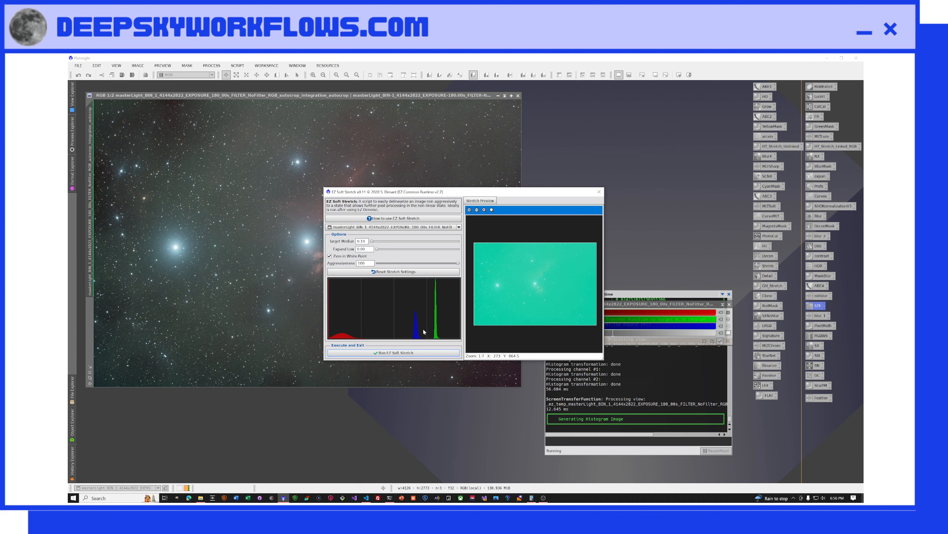
pyautogui.click(416, 271)
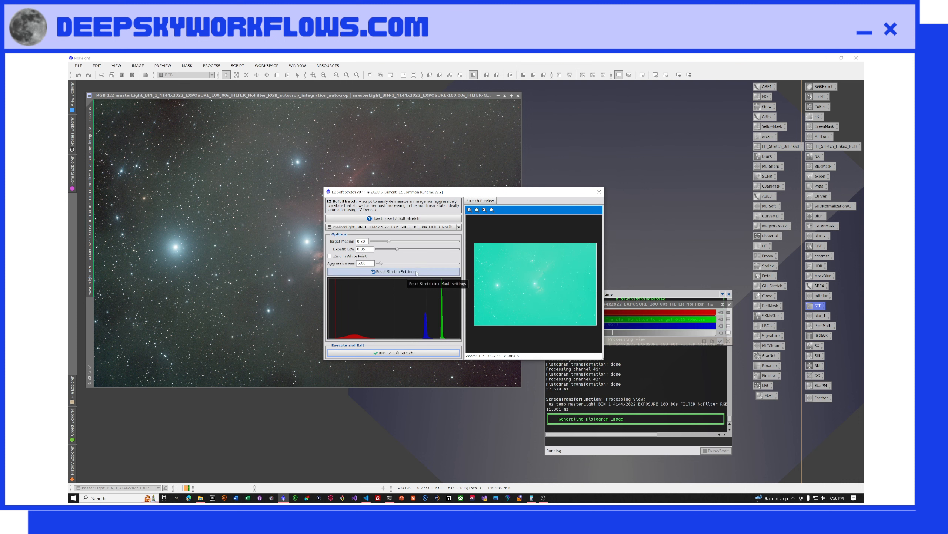
pyautogui.click(599, 192)
# Turn off the screen stretch on the master light.
pyautogui.click(619, 75)
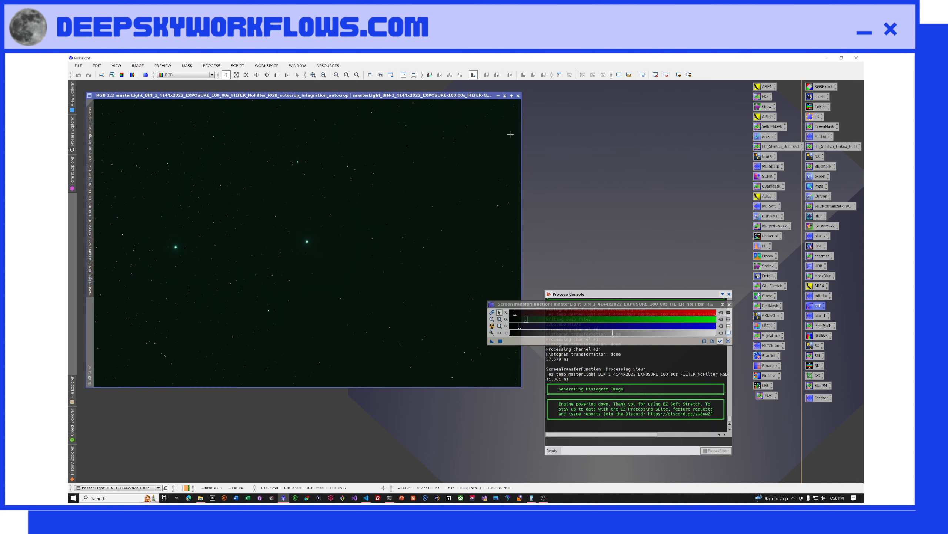
pyautogui.click(237, 67)
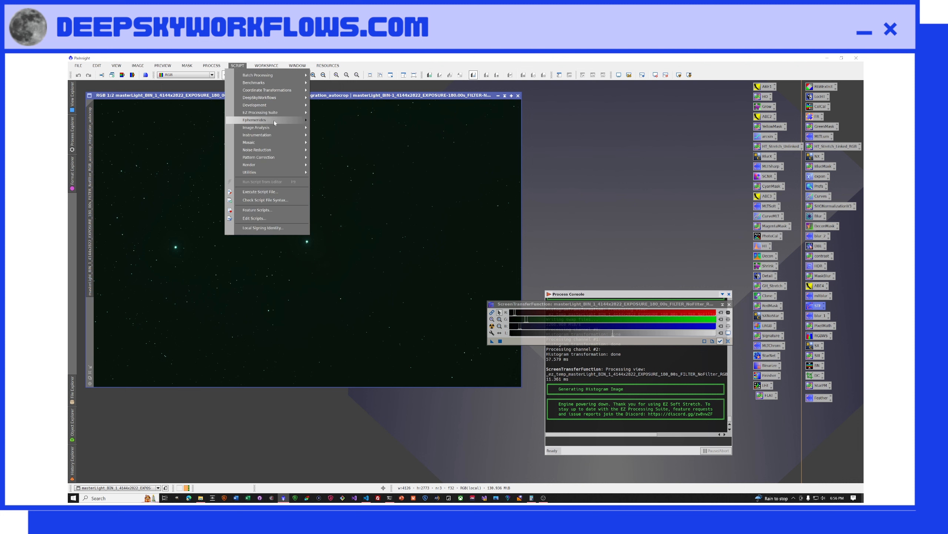
pyautogui.moveTo(284, 113)
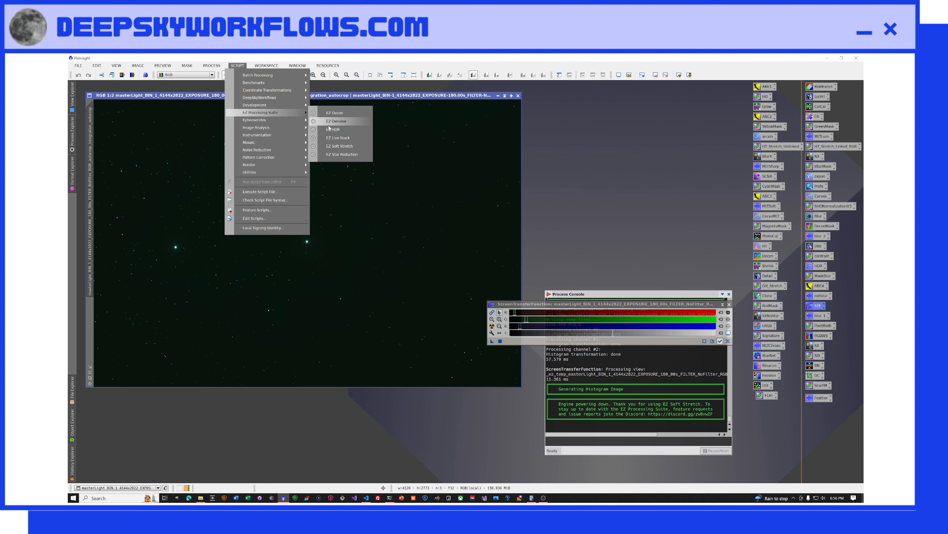
pyautogui.click(338, 145)
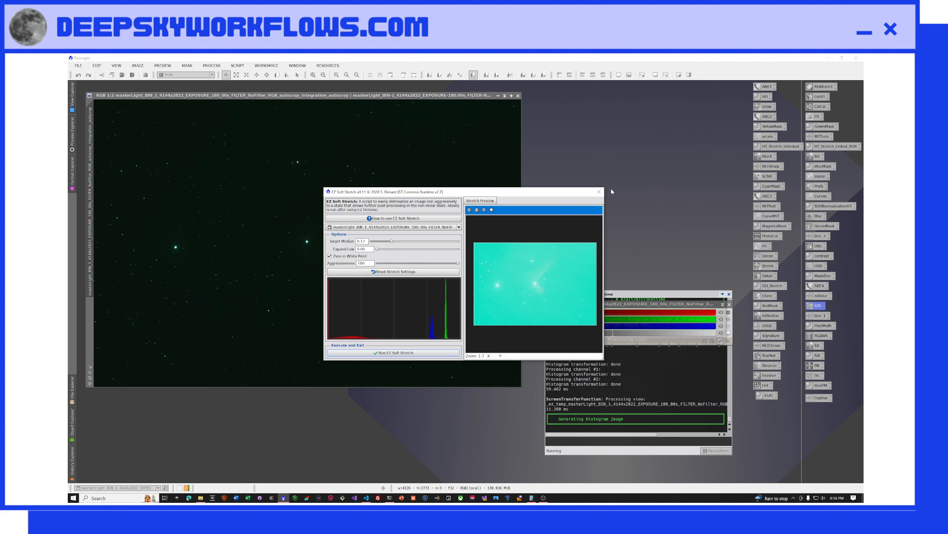
pyautogui.click(602, 193)
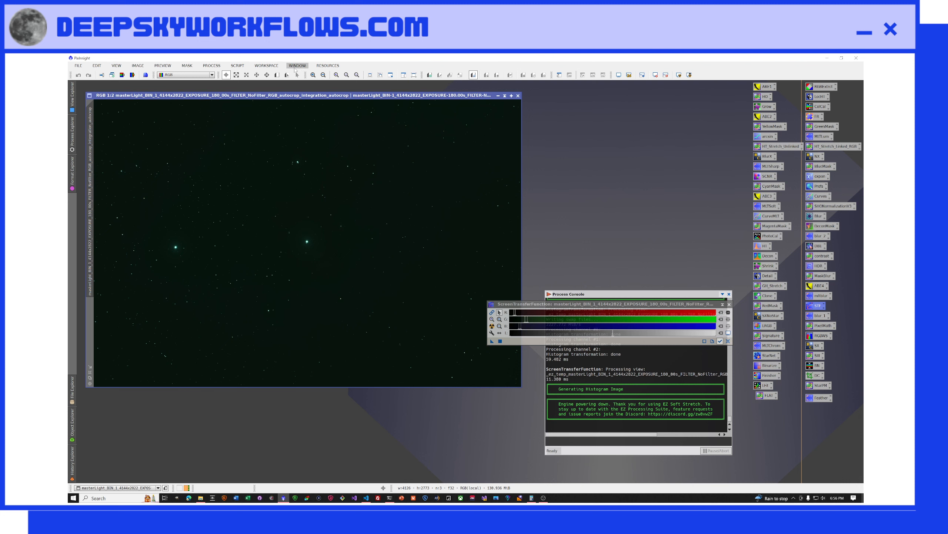
pyautogui.click(267, 66)
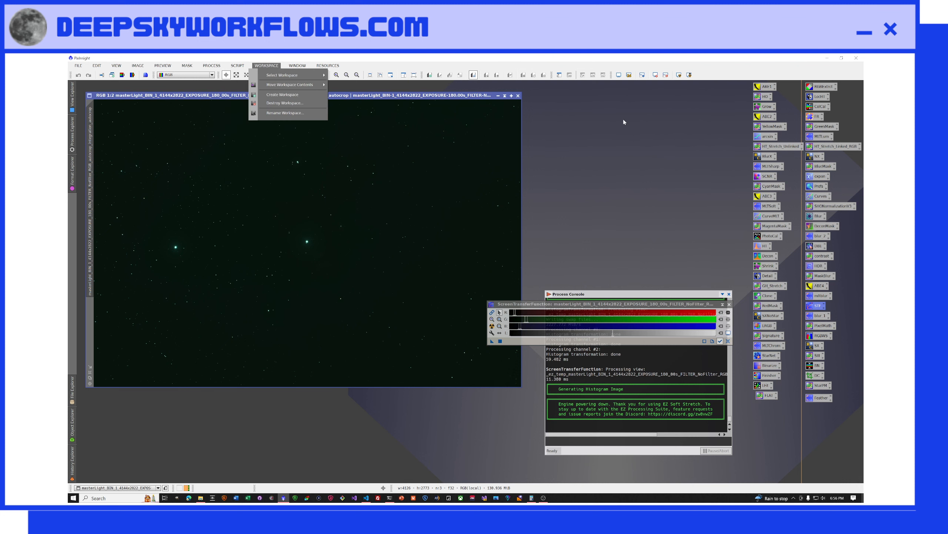
pyautogui.click(735, 140)
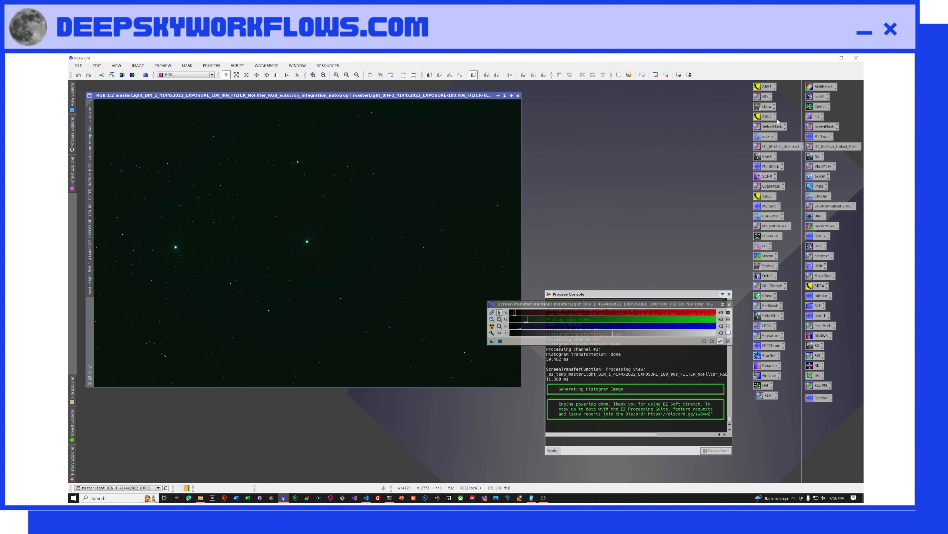
# Examine AutomaticBackgroundExtractor's interpolation and target correction settings, choose Division correction, and close the process without applying it.
pyautogui.doubleClick(766, 87)
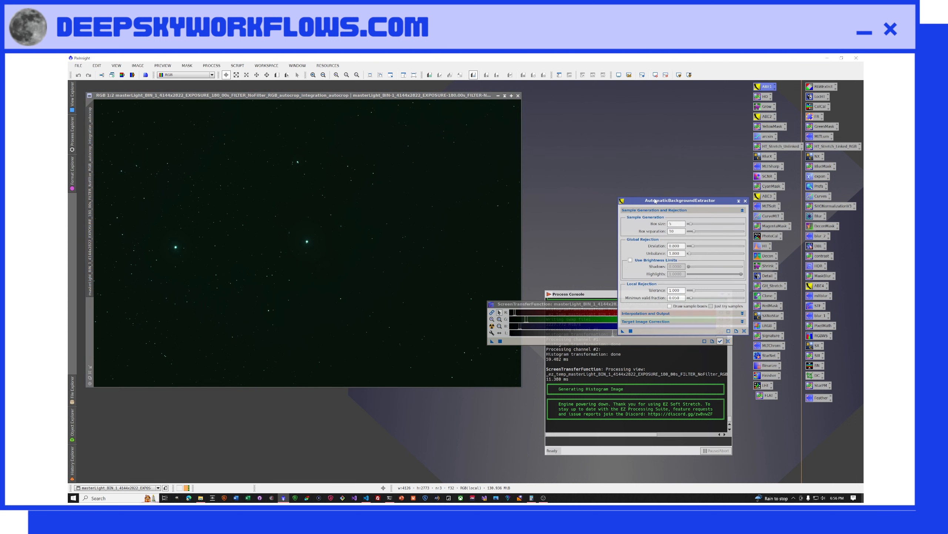
pyautogui.moveTo(656, 201); pyautogui.dragTo(555, 123)
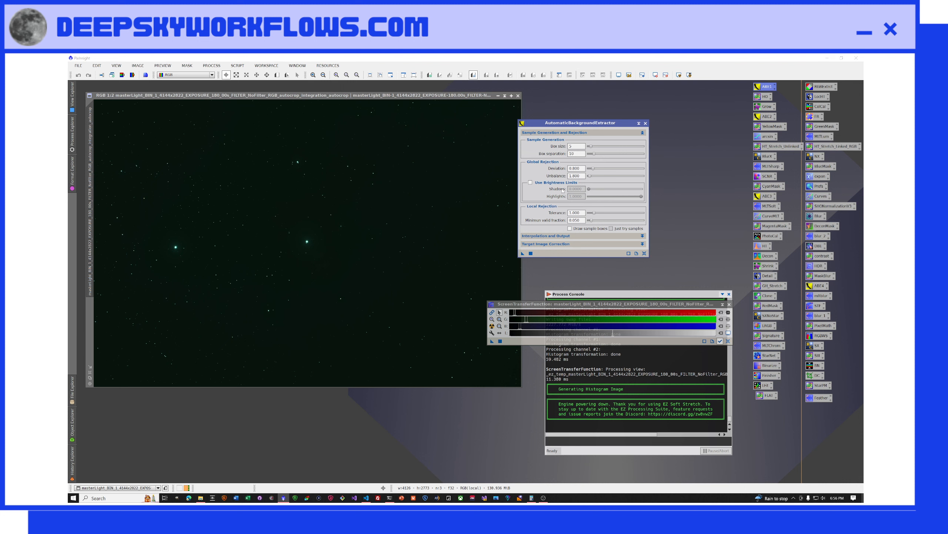
pyautogui.click(544, 236)
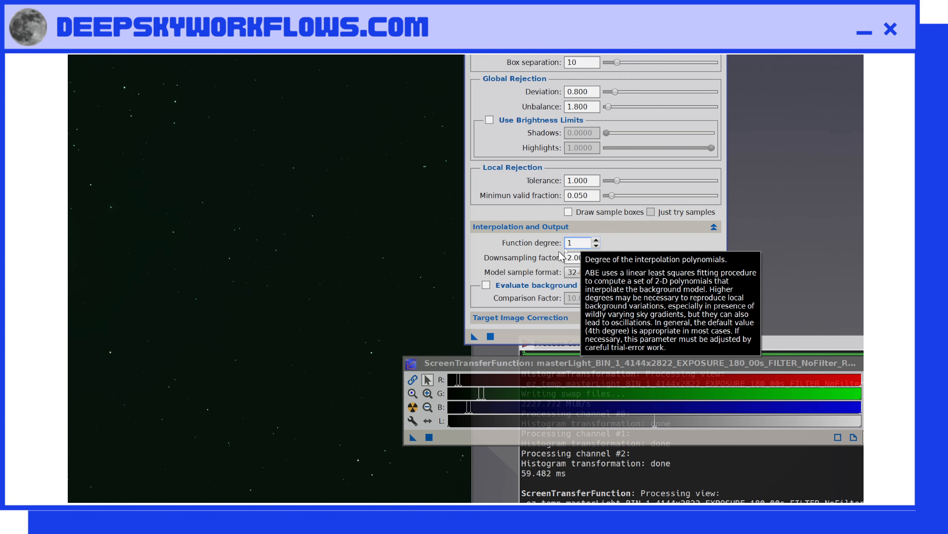
pyautogui.click(532, 318)
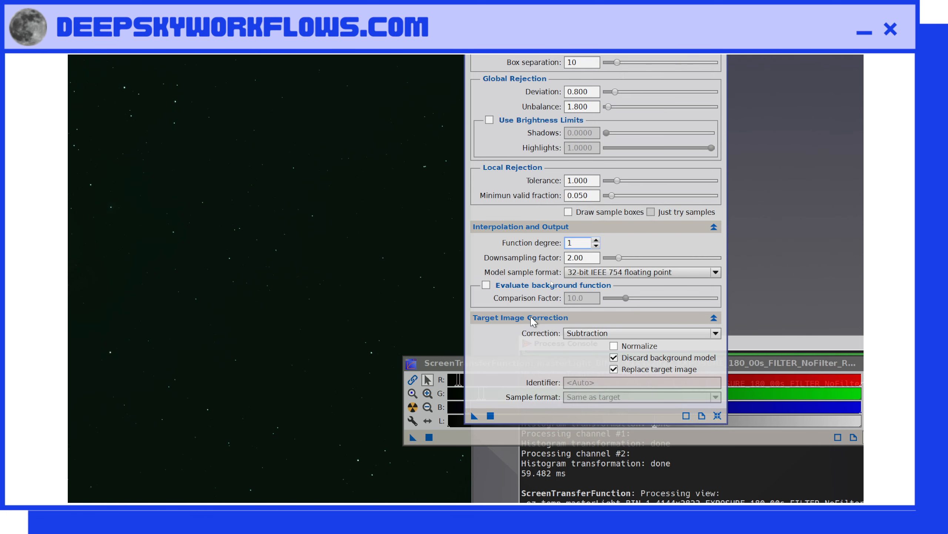
pyautogui.click(594, 335)
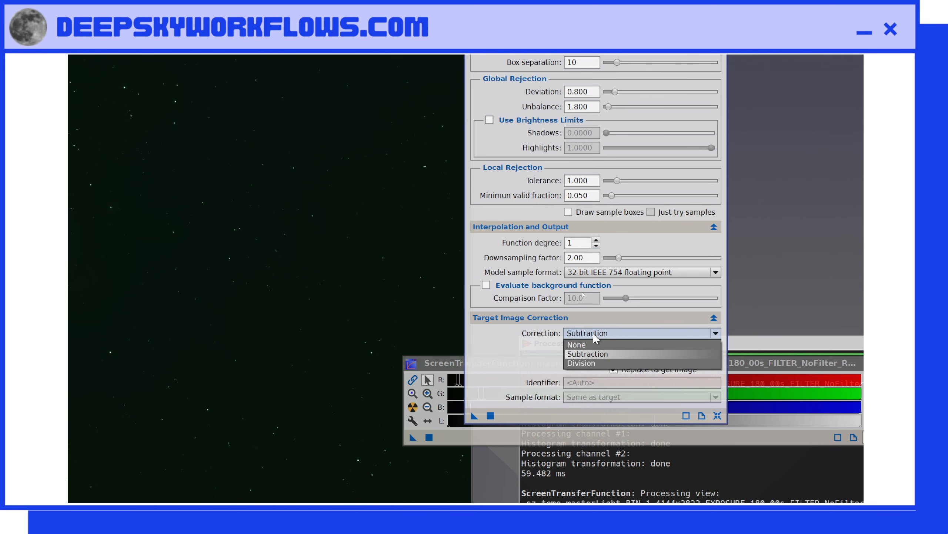
pyautogui.click(598, 363)
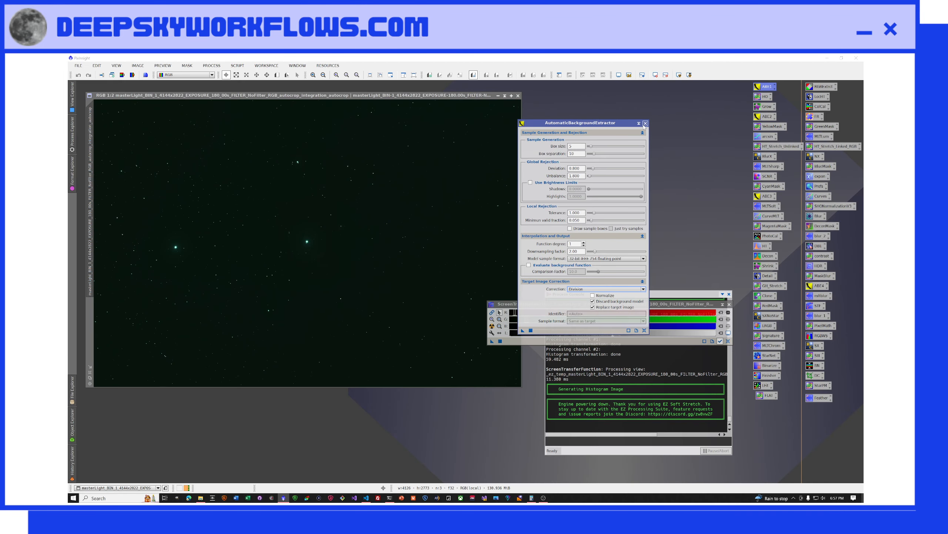
pyautogui.click(643, 121)
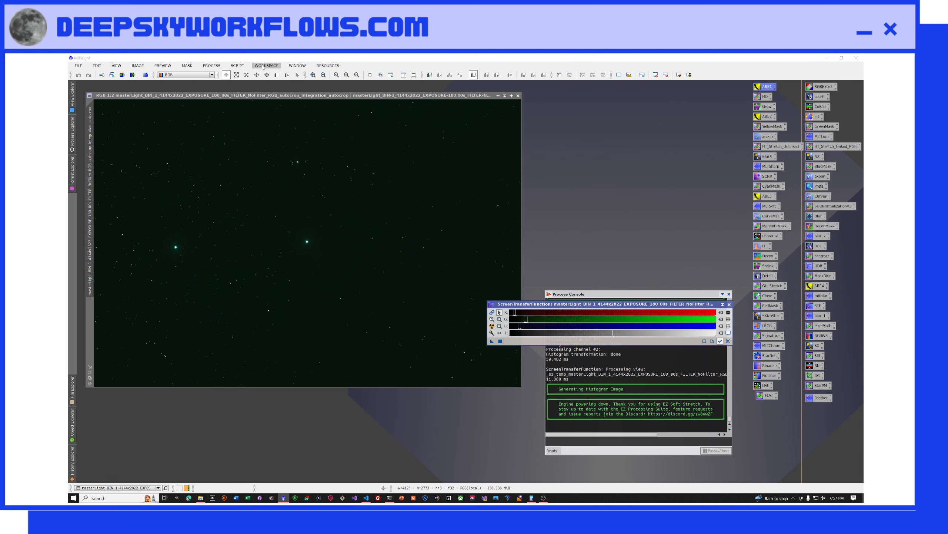
# Run the Auto BGx4 script file on the master light to generate four background-extracted versions.
pyautogui.click(237, 65)
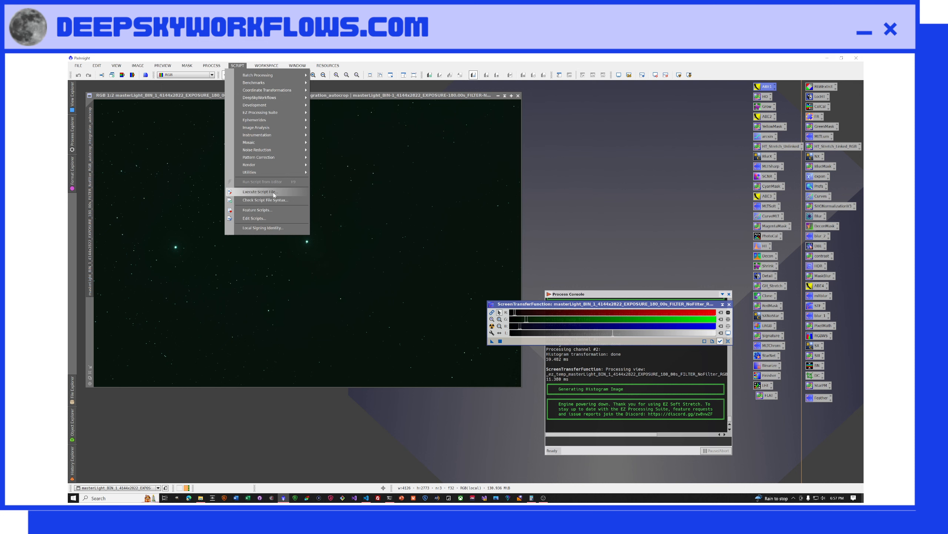
pyautogui.click(260, 192)
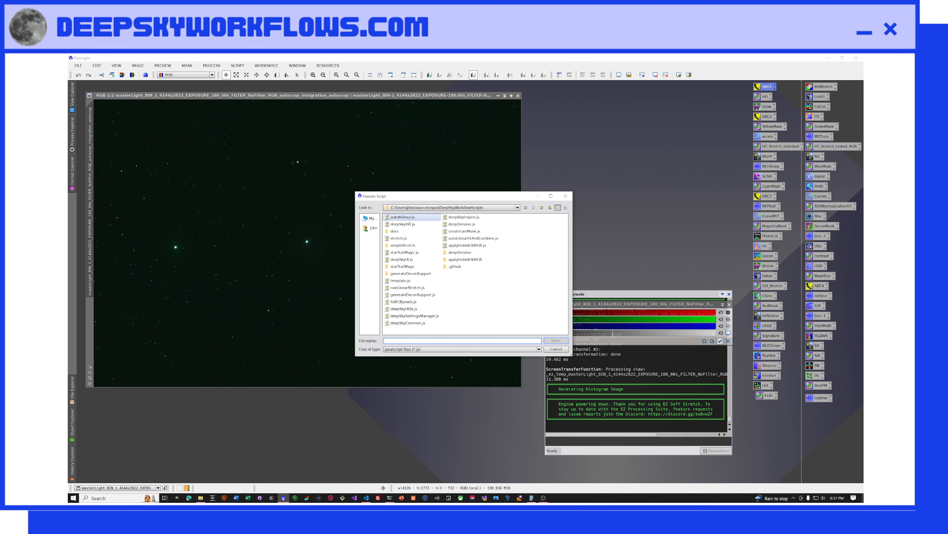
pyautogui.doubleClick(402, 217)
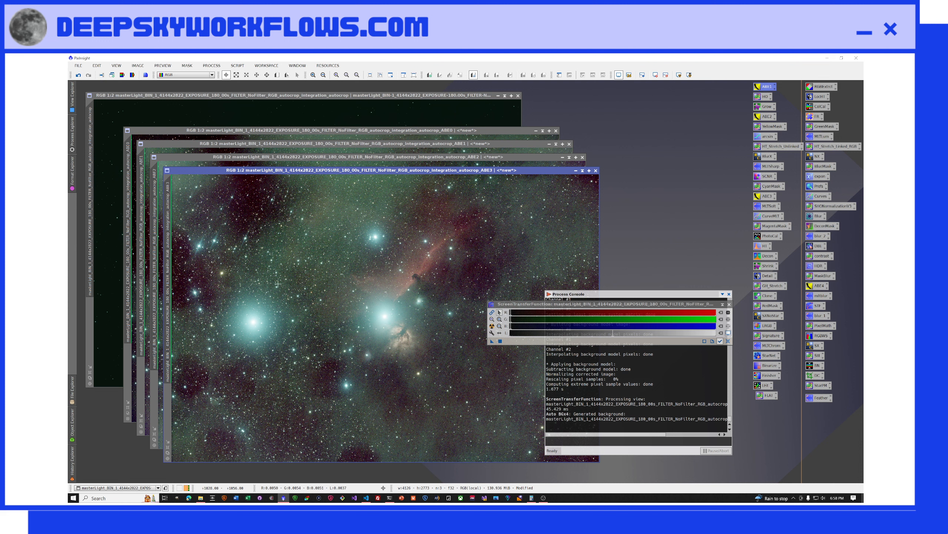
# Close the ABE3, ABE2, ABE1 and ABE0 background-extracted images without saving them, keeping only the original master light.
pyautogui.click(595, 171)
pyautogui.click(450, 290)
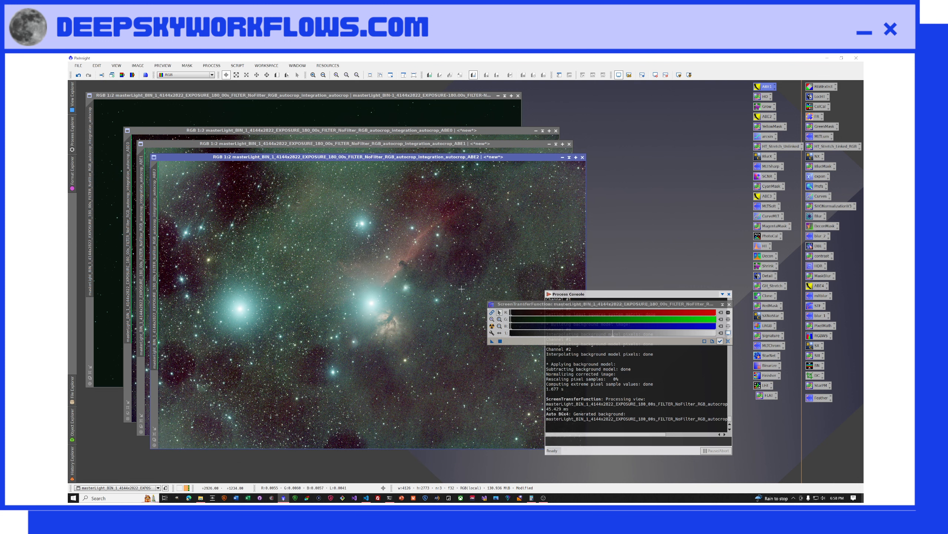
pyautogui.click(583, 158)
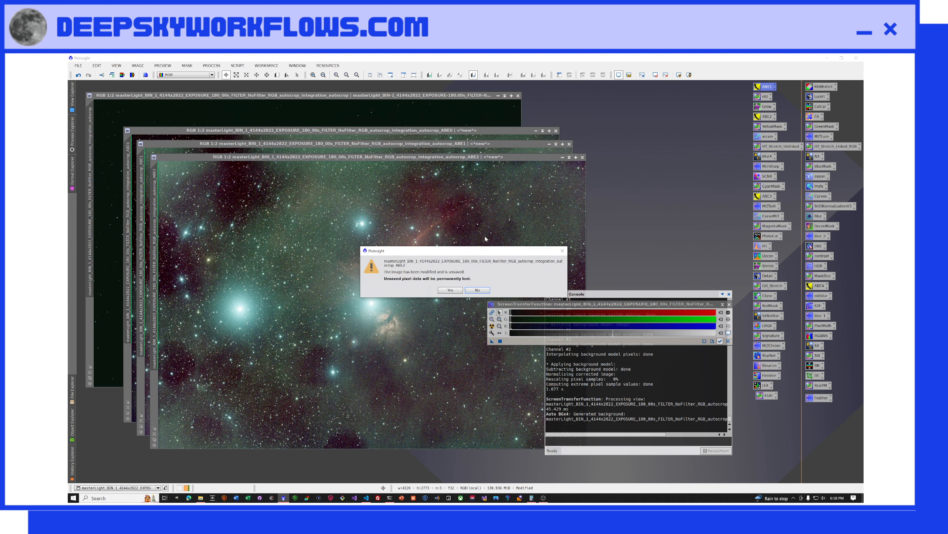
pyautogui.click(450, 290)
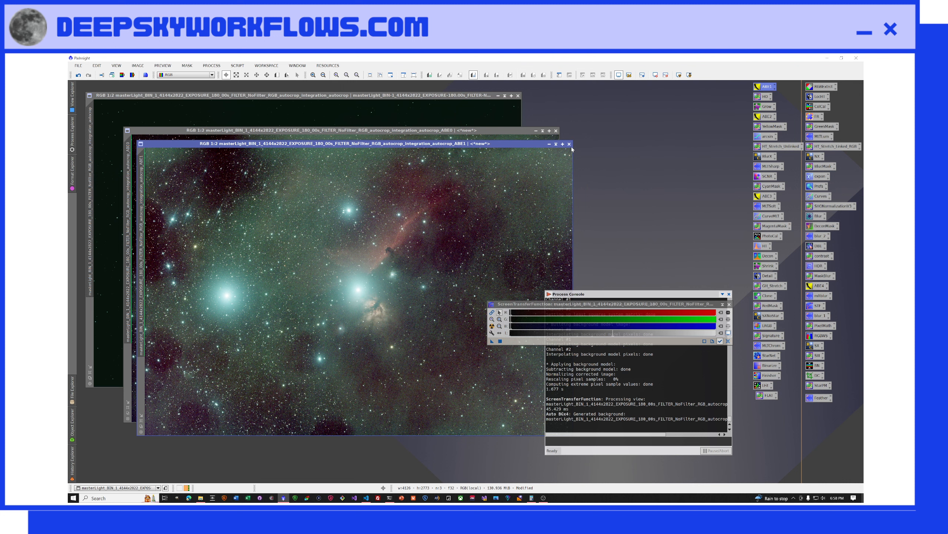
pyautogui.click(569, 144)
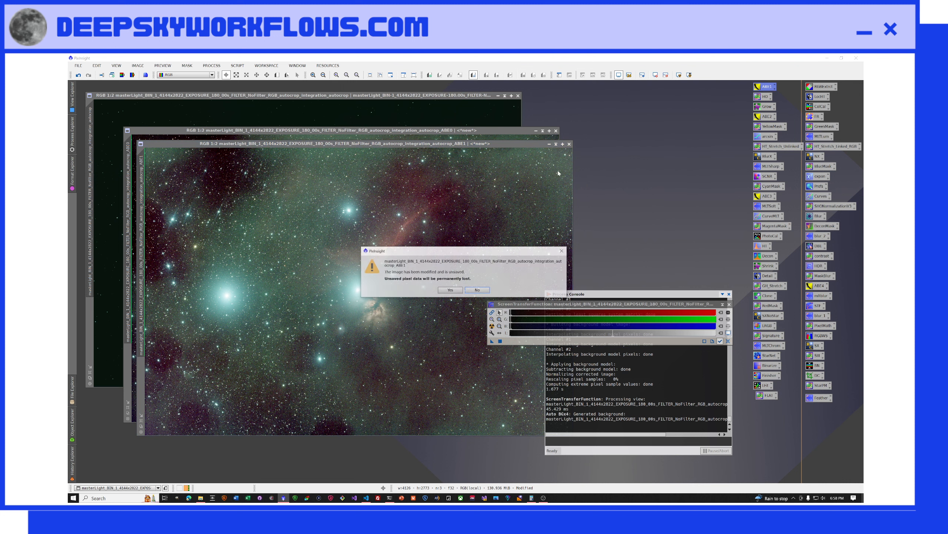
pyautogui.click(450, 291)
pyautogui.click(556, 131)
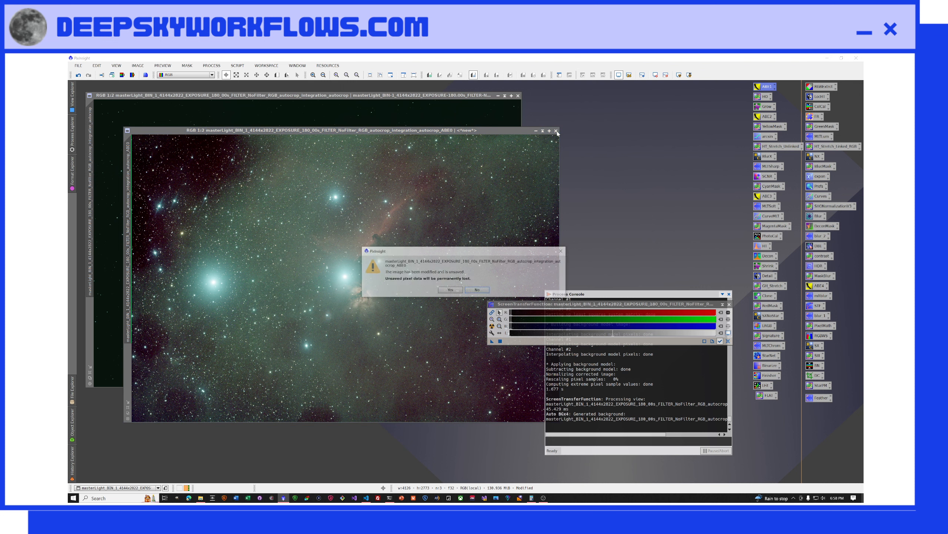
pyautogui.click(459, 290)
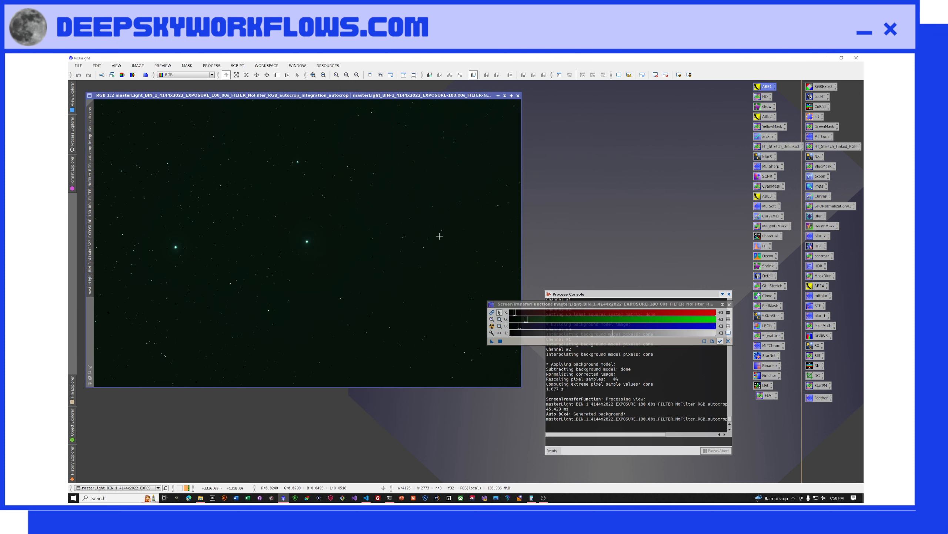
# Apply an auto screen stretch to the master light and change its image identifier to horse.
pyautogui.click(492, 326)
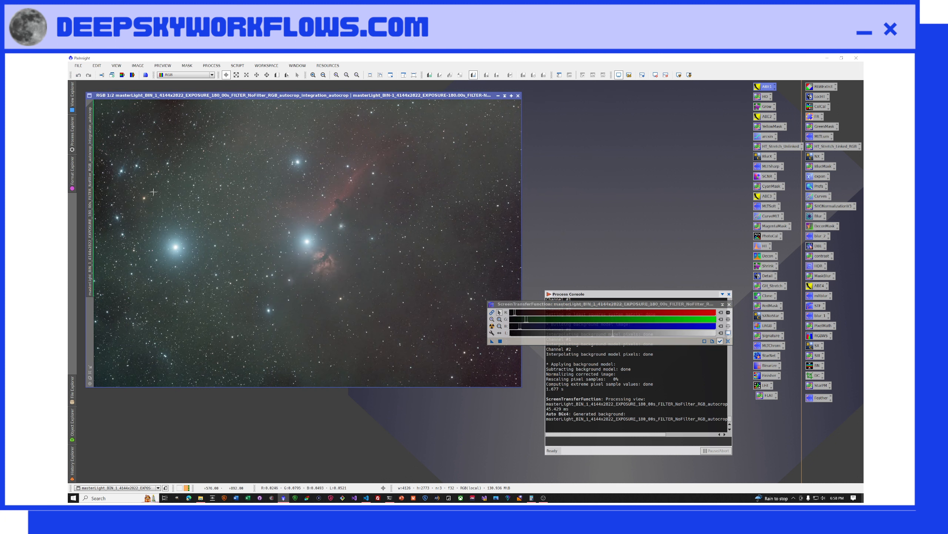
pyautogui.click(102, 75)
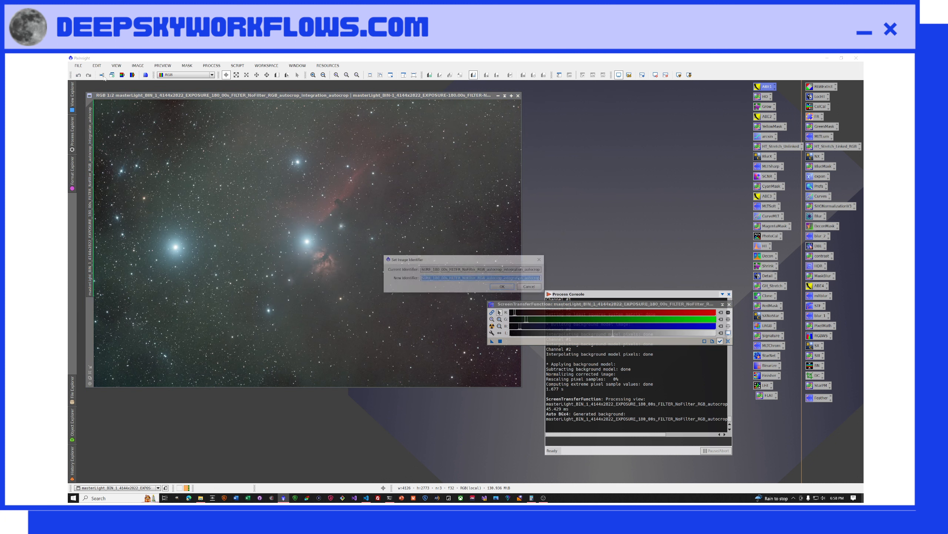
pyautogui.write('hors')
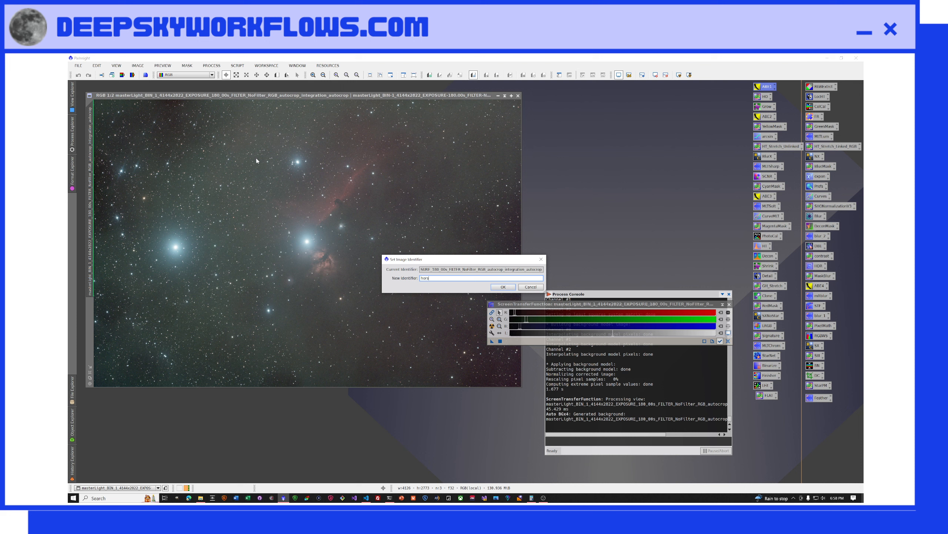
pyautogui.write('e')
pyautogui.press('Return')
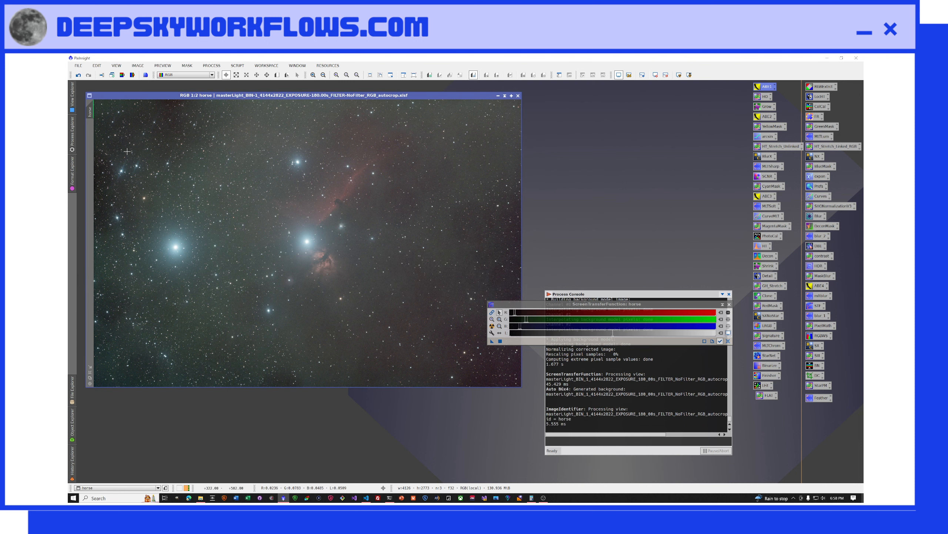
# Duplicate the horse image and remove the stars from the copy with StarXTerminator.
pyautogui.moveTo(92, 115)
pyautogui.moveTo(93, 115); pyautogui.dragTo(188, 164)
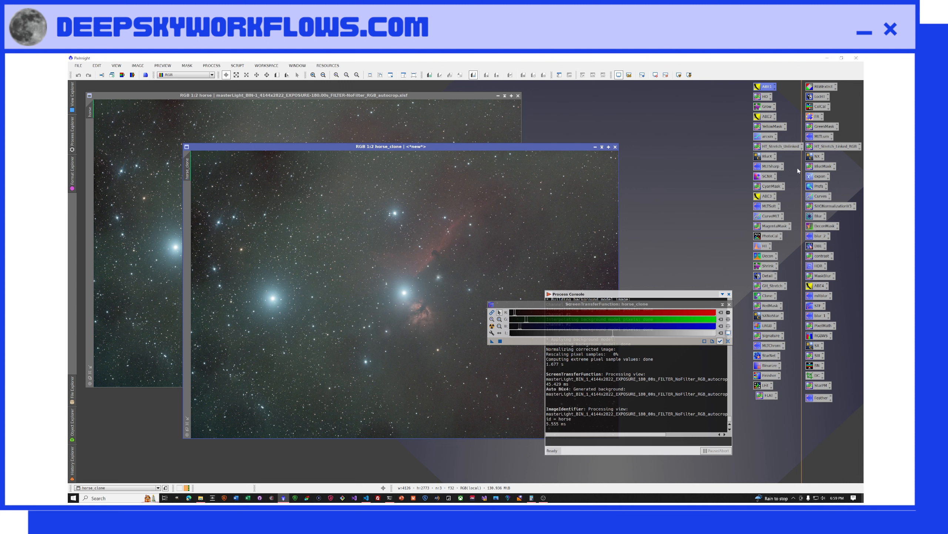
pyautogui.click(212, 66)
pyautogui.moveTo(229, 75)
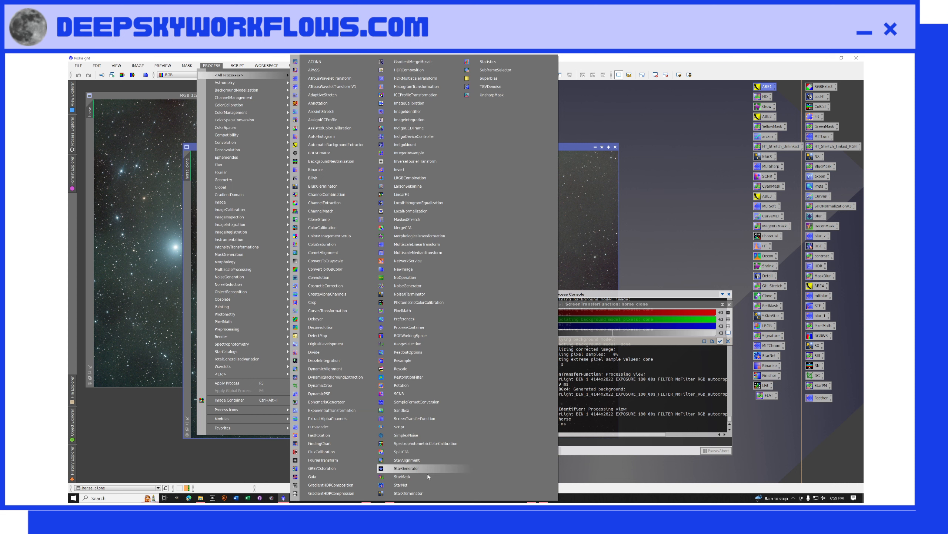
pyautogui.click(696, 204)
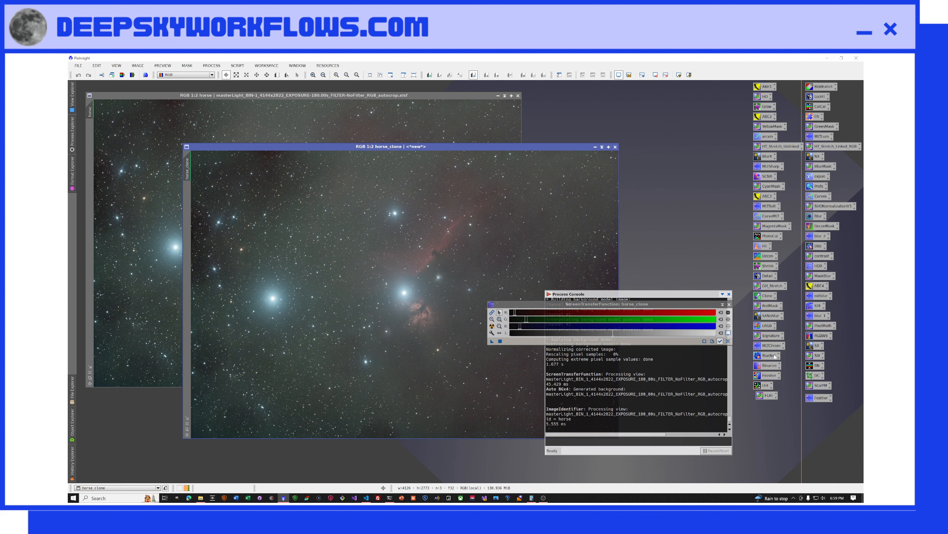
pyautogui.doubleClick(765, 316)
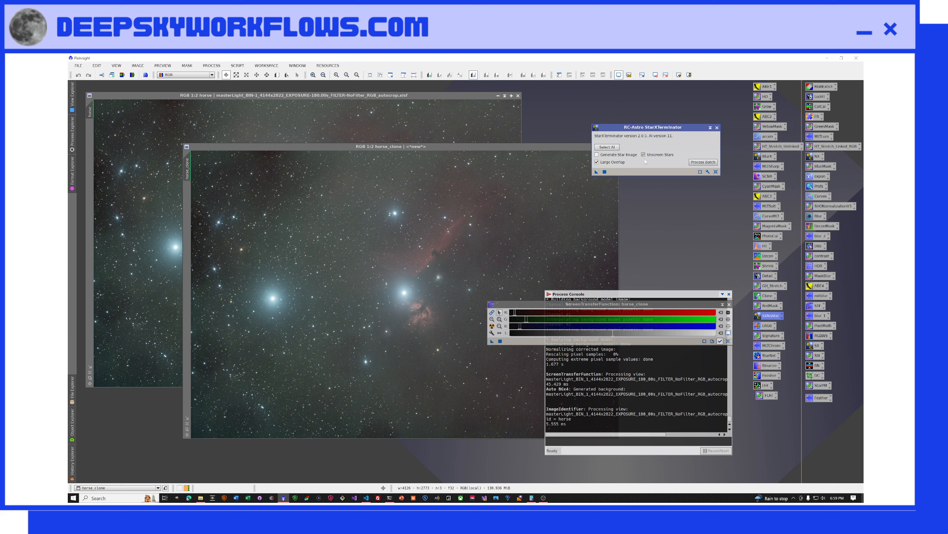
pyautogui.click(597, 172)
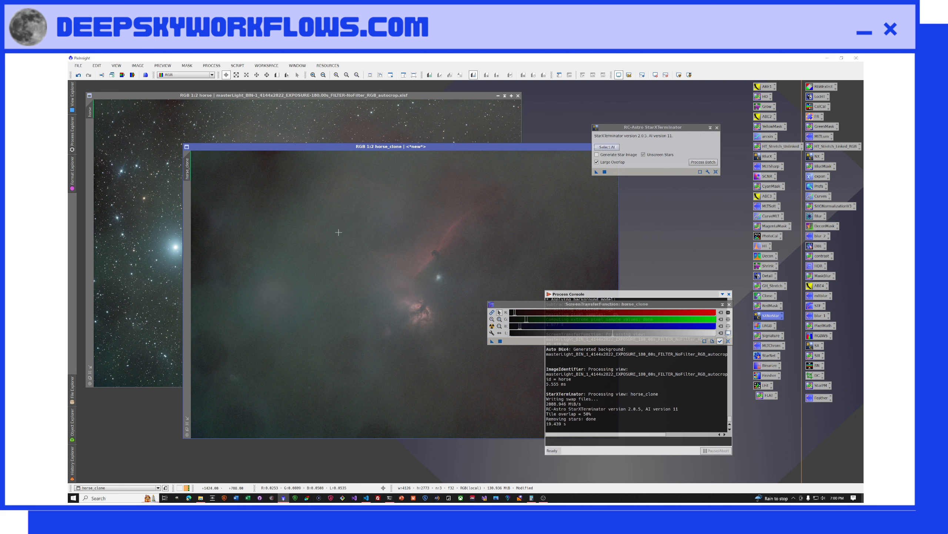
# Use CloneStamp with a radius of 250 to cover the red nebulosity above the Horsehead on the starless copy with nearby dark background.
pyautogui.click(564, 305)
pyautogui.moveTo(564, 305); pyautogui.dragTo(606, 317)
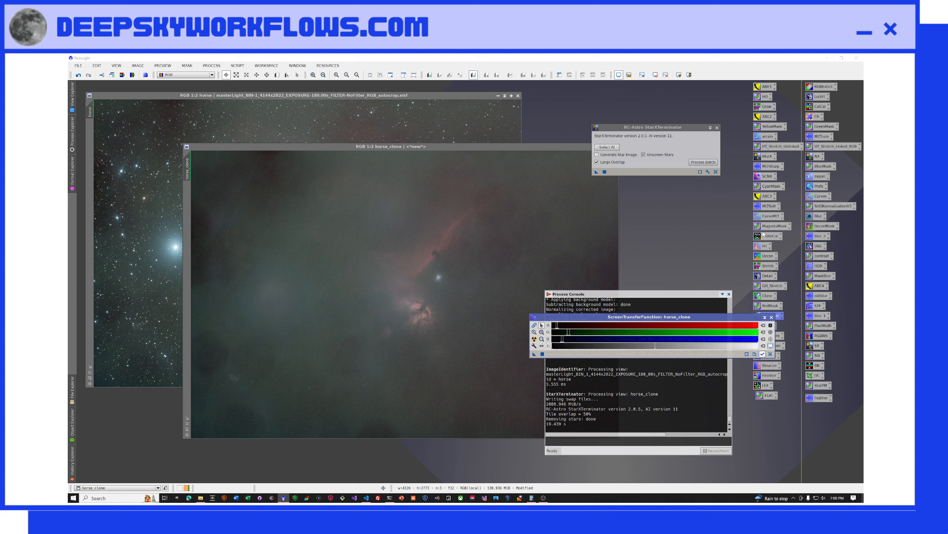
pyautogui.doubleClick(770, 296)
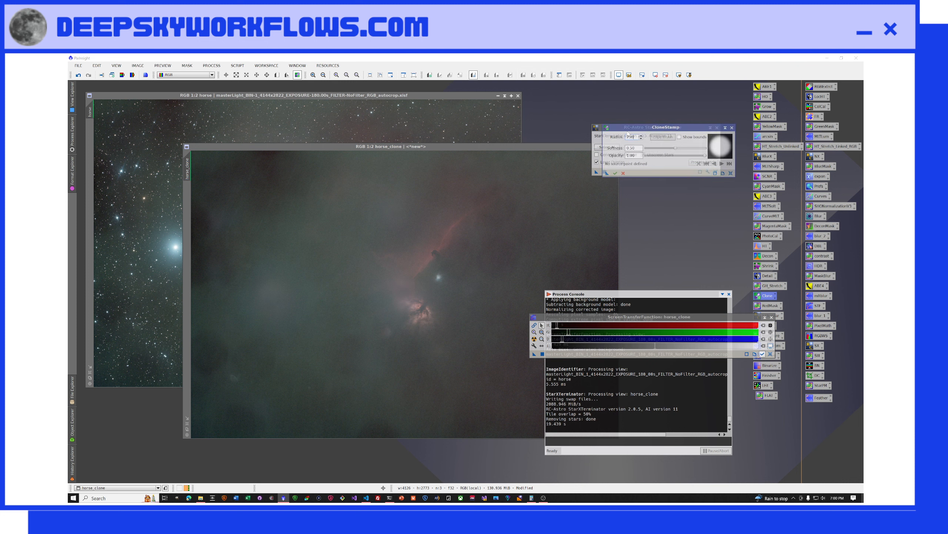
pyautogui.moveTo(628, 129); pyautogui.dragTo(638, 167)
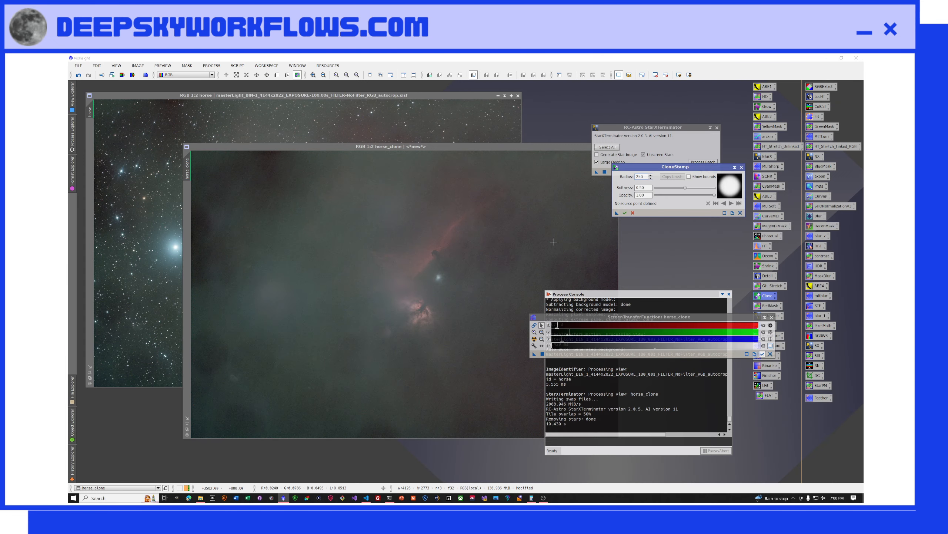
pyautogui.keyDown('ctrl'); pyautogui.click(530, 220); pyautogui.keyUp('ctrl')
pyautogui.click(490, 202)
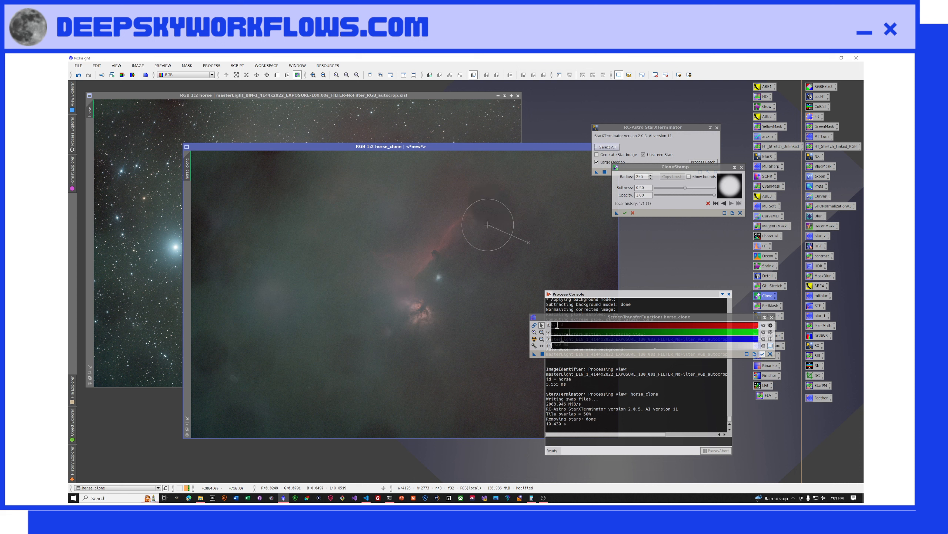
pyautogui.keyDown('ctrl'); pyautogui.click(528, 223); pyautogui.keyUp('ctrl')
pyautogui.click(468, 219)
pyautogui.keyDown('ctrl'); pyautogui.click(533, 227); pyautogui.keyUp('ctrl')
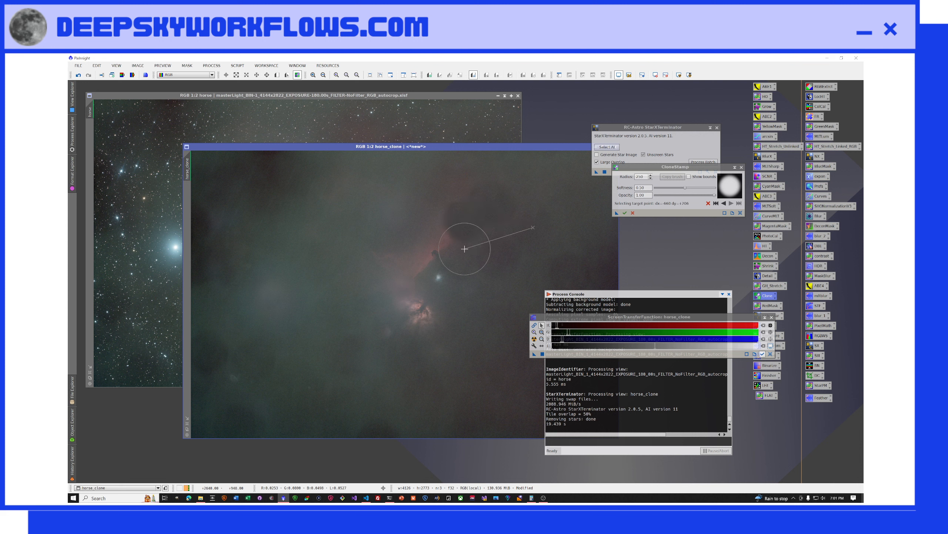
pyautogui.click(443, 242)
pyautogui.keyDown('ctrl'); pyautogui.click(536, 226); pyautogui.keyUp('ctrl')
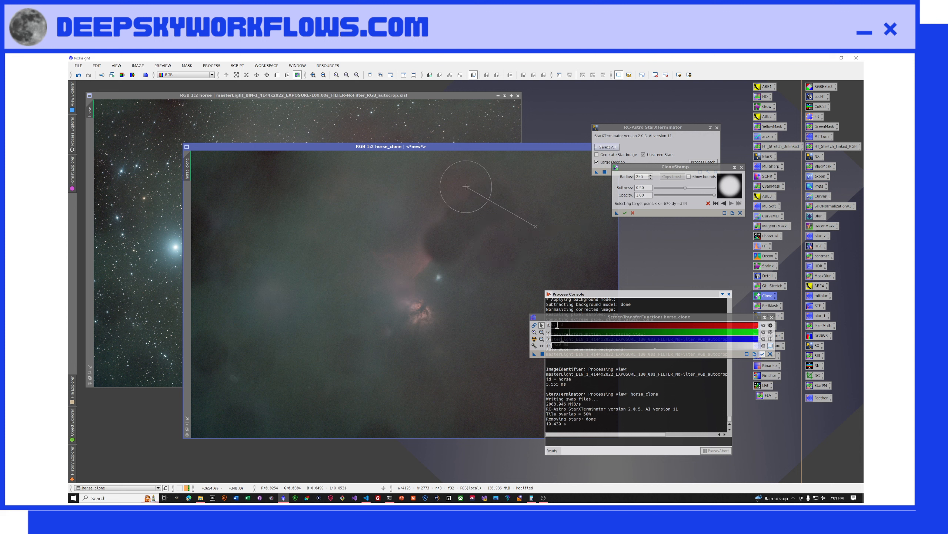
pyautogui.click(463, 185)
pyautogui.keyDown('ctrl'); pyautogui.click(534, 221); pyautogui.keyUp('ctrl')
pyautogui.click(444, 208)
# Clone dark background over the nebulosity around and beside the Horsehead and over the bright spot just below it.
pyautogui.press('ctrl')
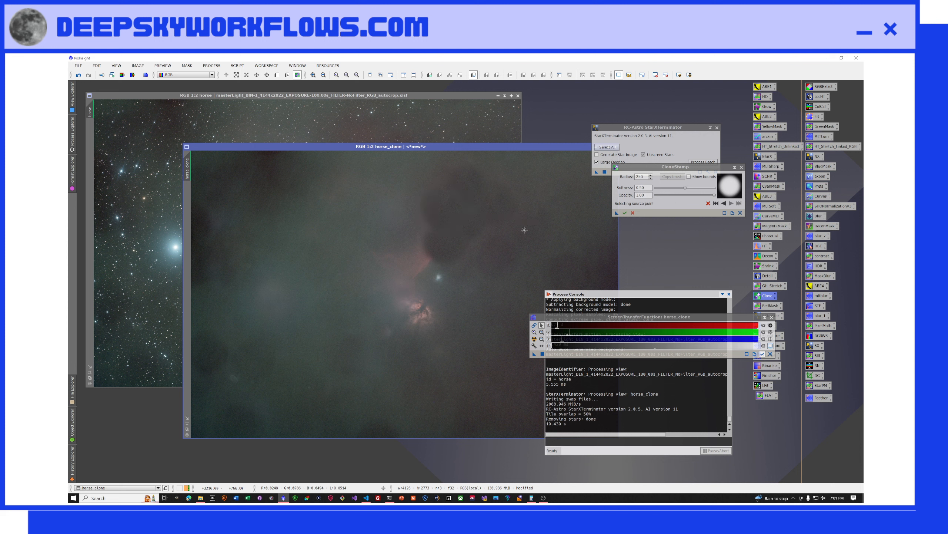
pyautogui.keyDown('ctrl'); pyautogui.click(526, 222); pyautogui.keyUp('ctrl')
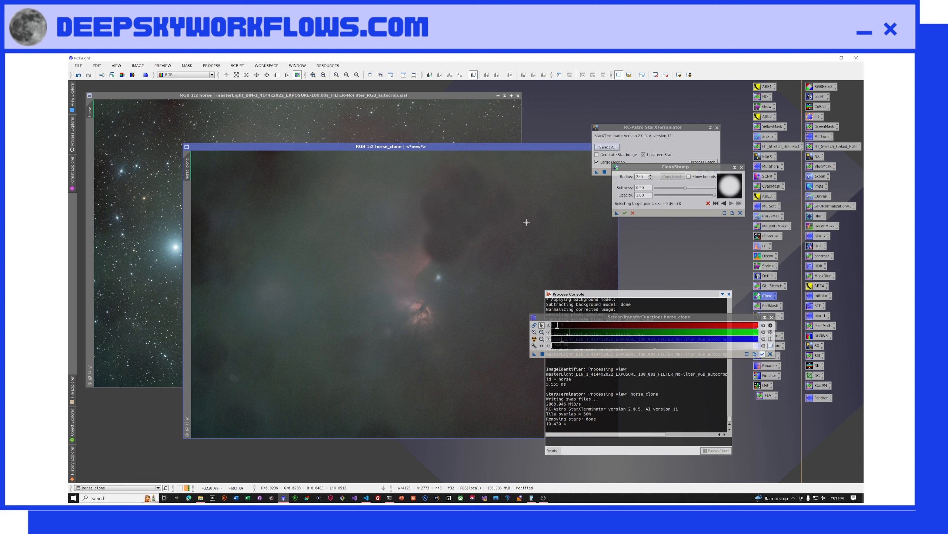
pyautogui.click(416, 251)
pyautogui.press('ctrl')
pyautogui.keyDown('ctrl'); pyautogui.click(527, 227); pyautogui.keyUp('ctrl')
pyautogui.click(385, 264)
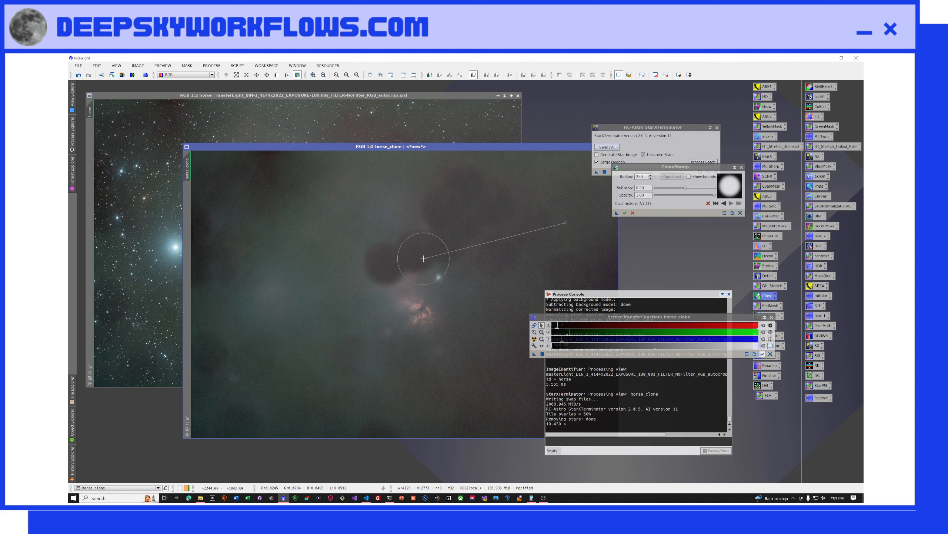
pyautogui.keyDown('ctrl'); pyautogui.click(533, 223); pyautogui.keyUp('ctrl')
pyautogui.click(437, 281)
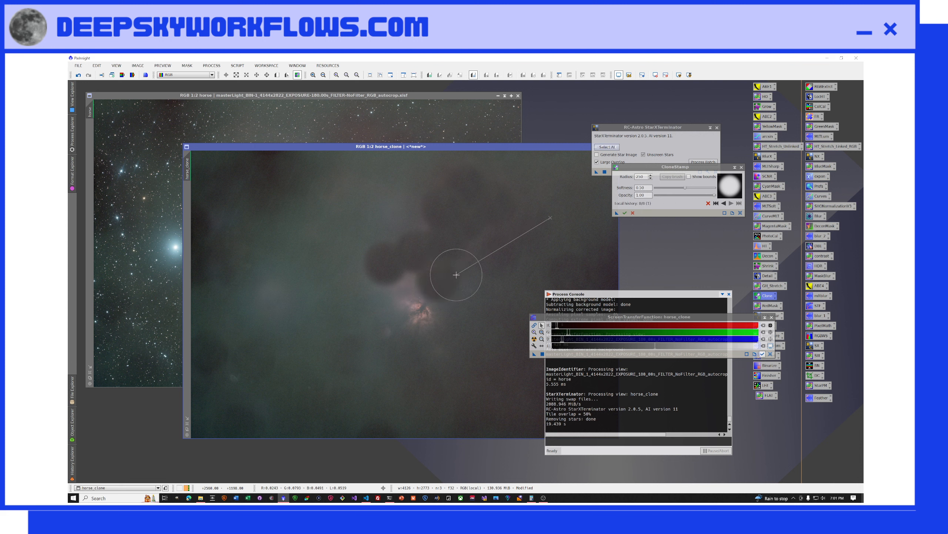
# Clone dark background over the remaining bright nebulosity beside and below the Horsehead, including the bright Flame Nebula patch, on the starless copy.
pyautogui.keyDown('ctrl'); pyautogui.click(528, 217); pyautogui.keyUp('ctrl')
pyautogui.click(415, 288)
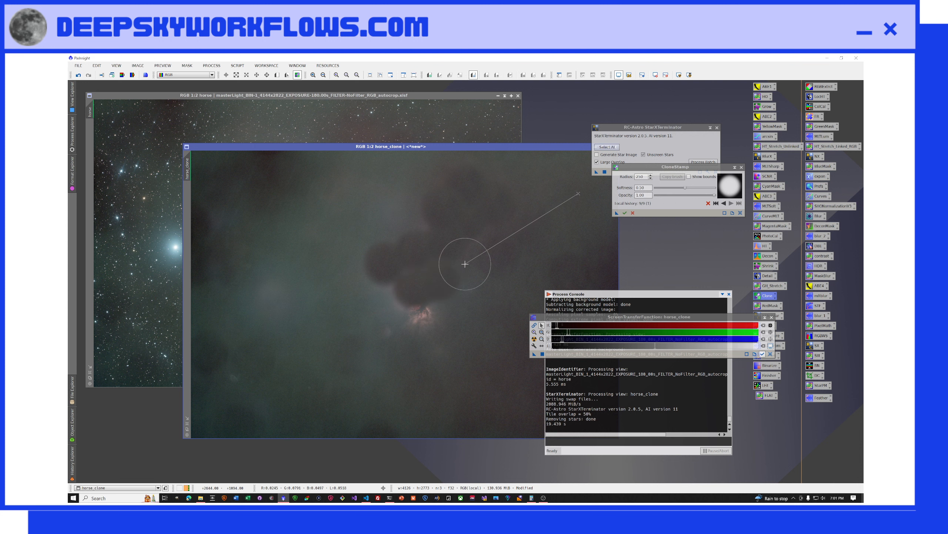
pyautogui.keyDown('ctrl'); pyautogui.click(528, 226); pyautogui.keyUp('ctrl')
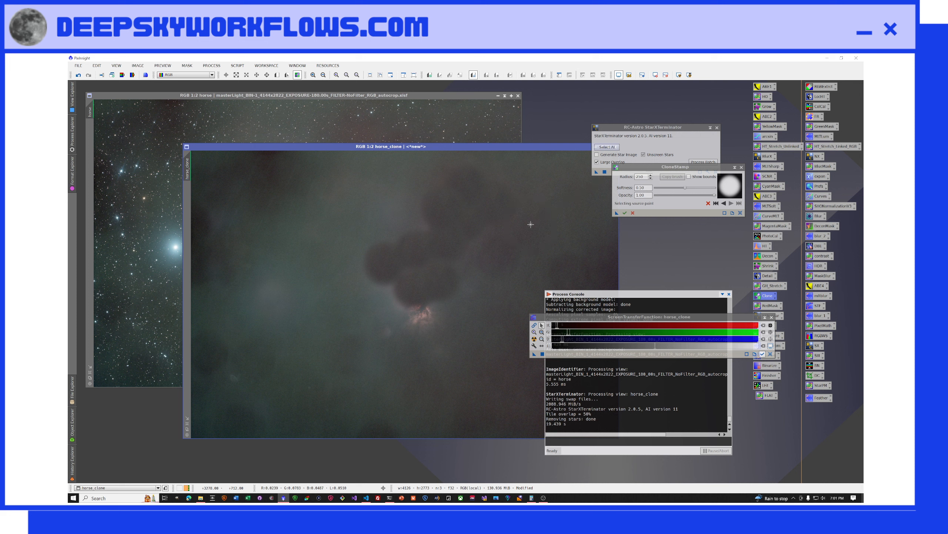
pyautogui.click(419, 317)
pyautogui.keyDown('ctrl'); pyautogui.click(419, 317); pyautogui.keyUp('ctrl')
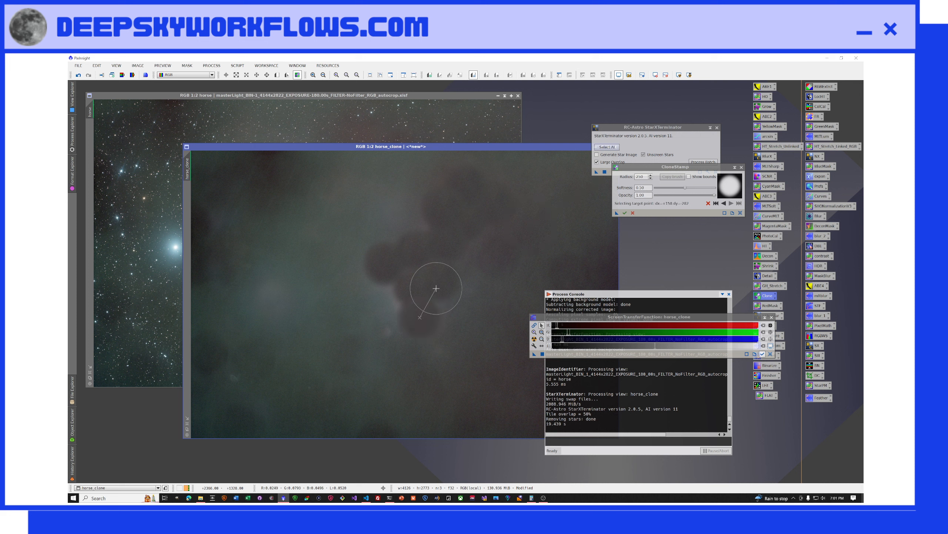
pyautogui.keyDown('ctrl'); pyautogui.click(529, 226); pyautogui.keyUp('ctrl')
pyautogui.click(396, 313)
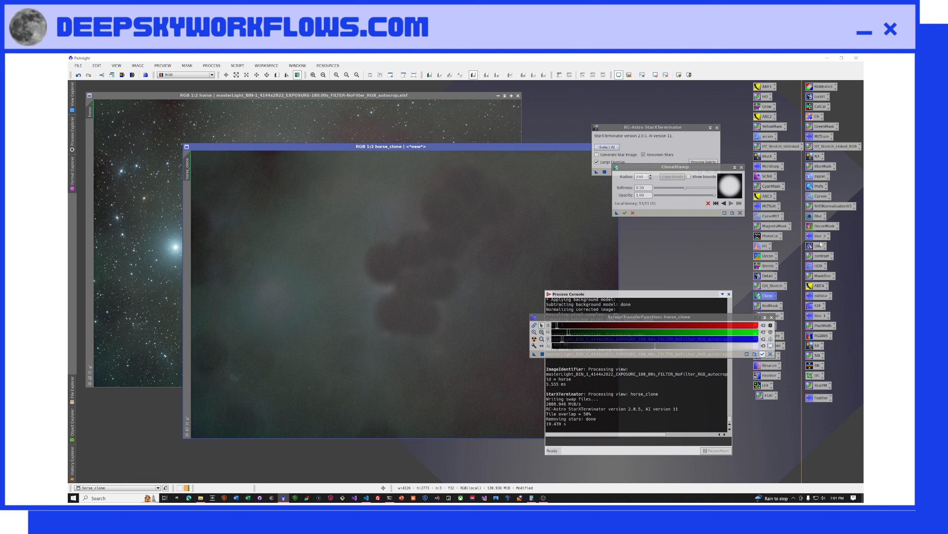
# Open the saved MultiscaleLinearTransform blur with 16 dyadic layers and review which layer scales are disabled.
pyautogui.doubleClick(823, 317)
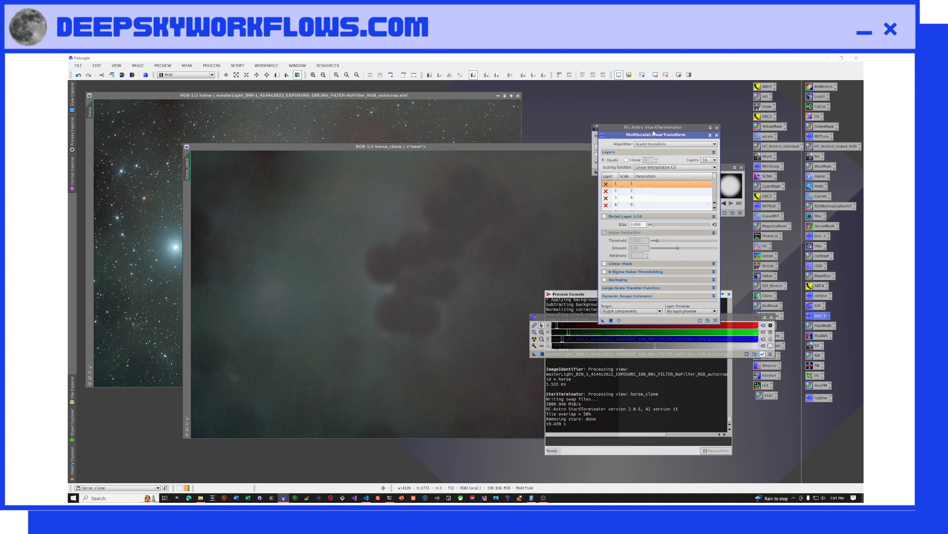
pyautogui.moveTo(657, 137); pyautogui.dragTo(486, 162)
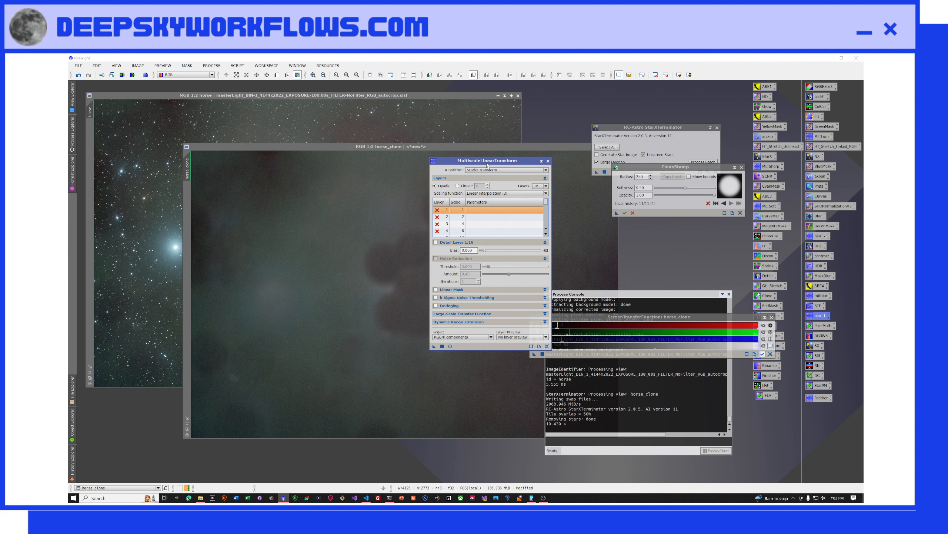
pyautogui.scroll(-2, 456, 213)
pyautogui.click(455, 211)
pyautogui.scroll(2, 456, 213)
pyautogui.click(451, 211)
pyautogui.scroll(-2, 457, 213)
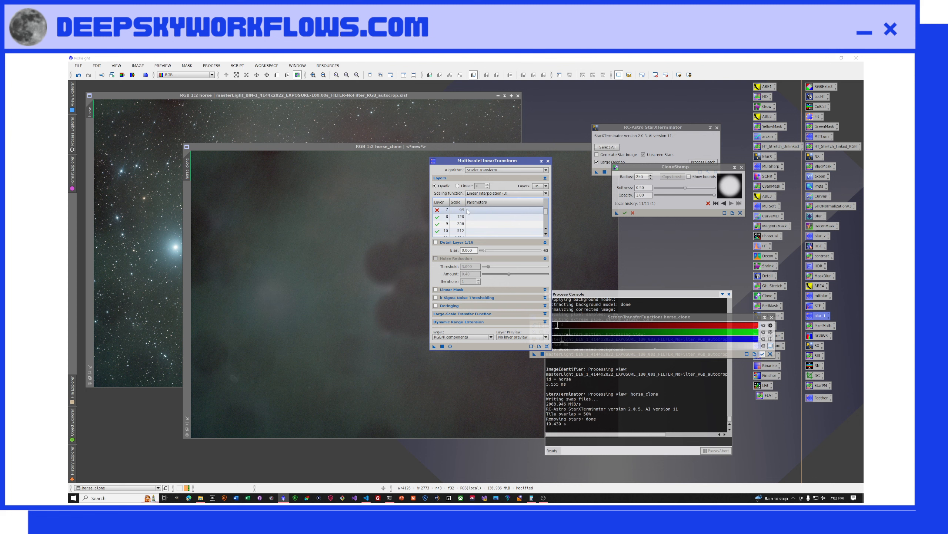
pyautogui.moveTo(488, 162); pyautogui.dragTo(619, 87)
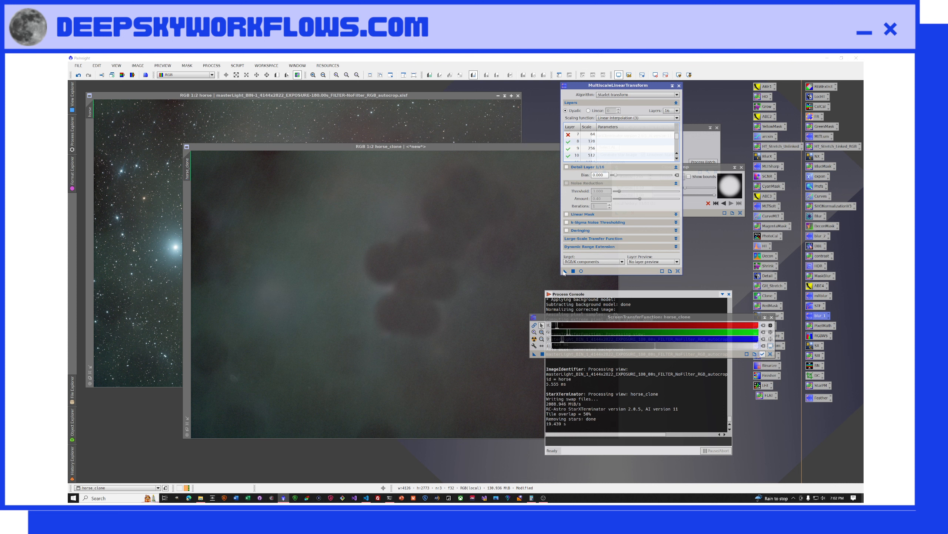
# Commit the CloneStamp edits to the starless copy and close CloneStamp so the blur can be applied.
pyautogui.moveTo(566, 271); pyautogui.dragTo(501, 258)
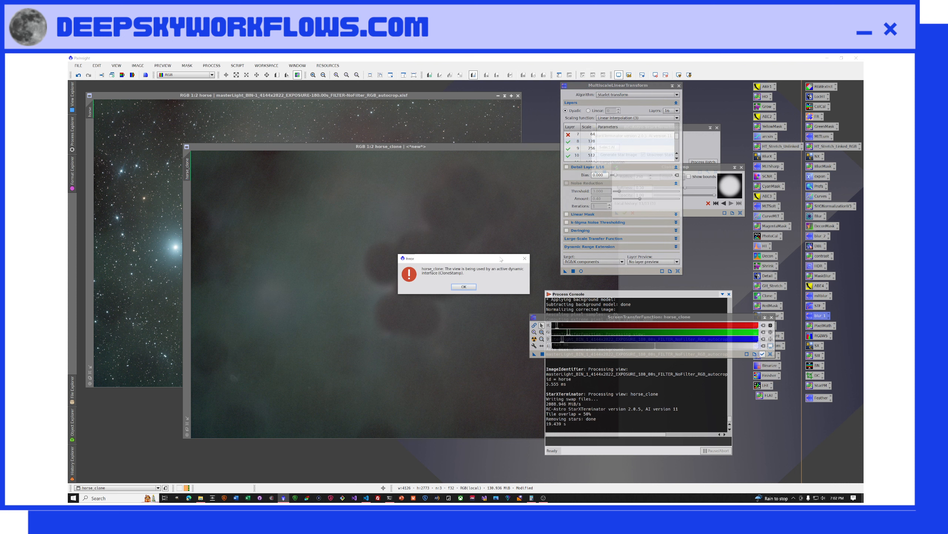
pyautogui.click(464, 286)
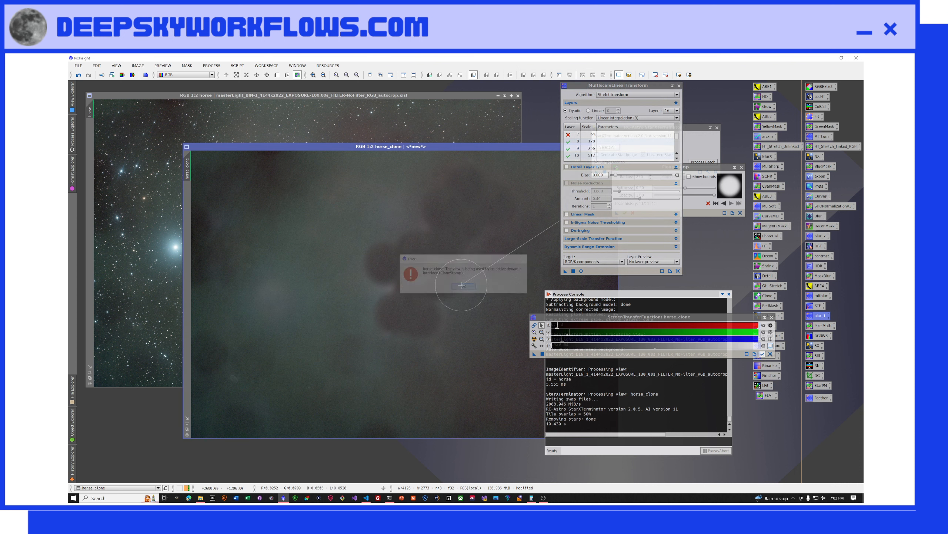
pyautogui.click(701, 171)
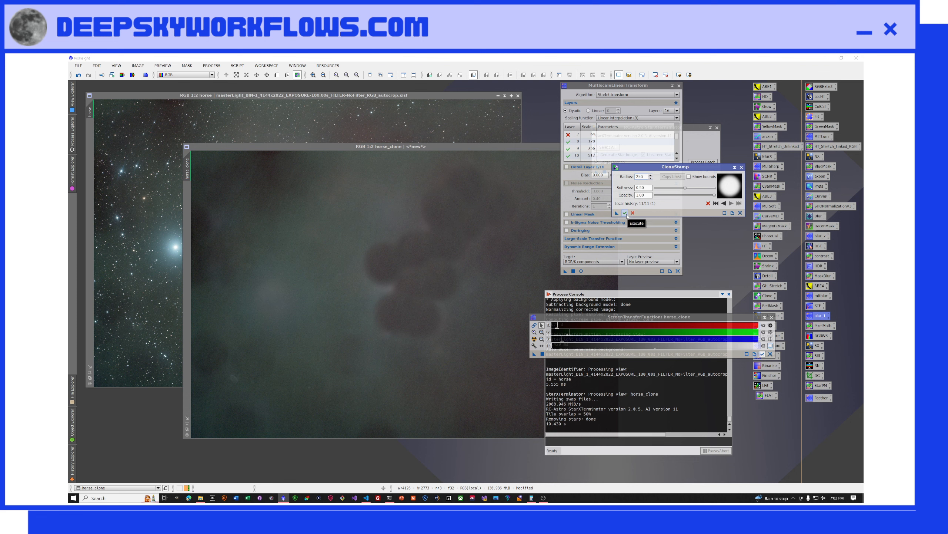
pyautogui.press('ctrl')
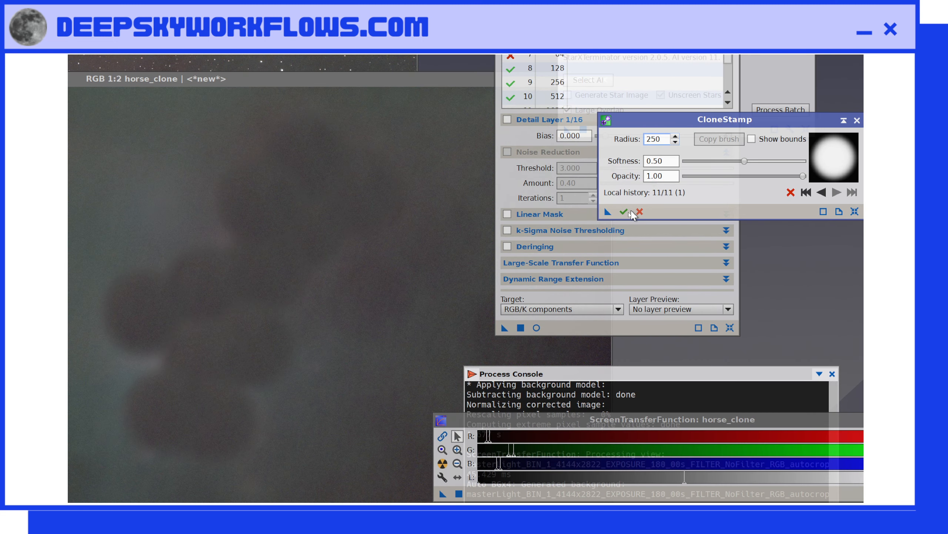
pyautogui.click(625, 212)
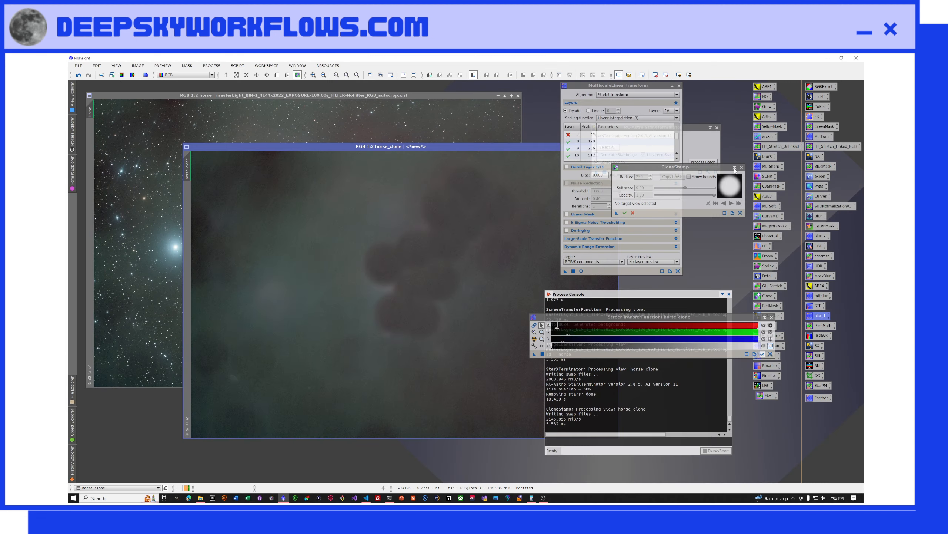
pyautogui.click(742, 167)
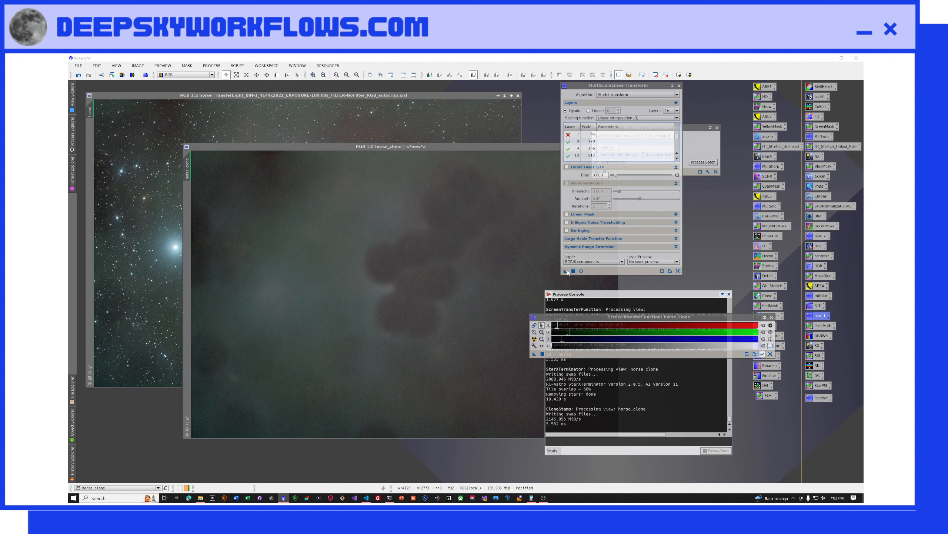
# Blur the starless copy with MultiscaleLinearTransform and recompute its automatic screen stretch.
pyautogui.moveTo(565, 272); pyautogui.dragTo(476, 299)
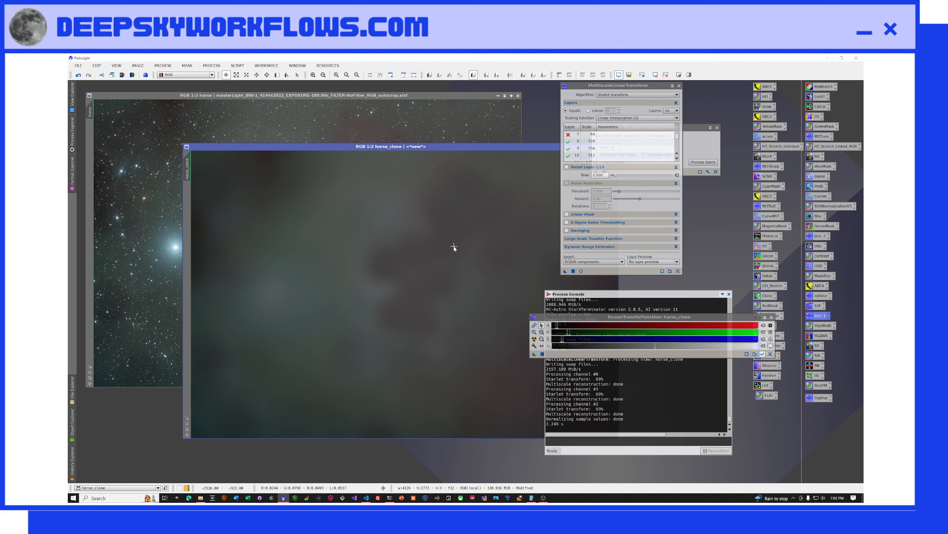
pyautogui.click(689, 75)
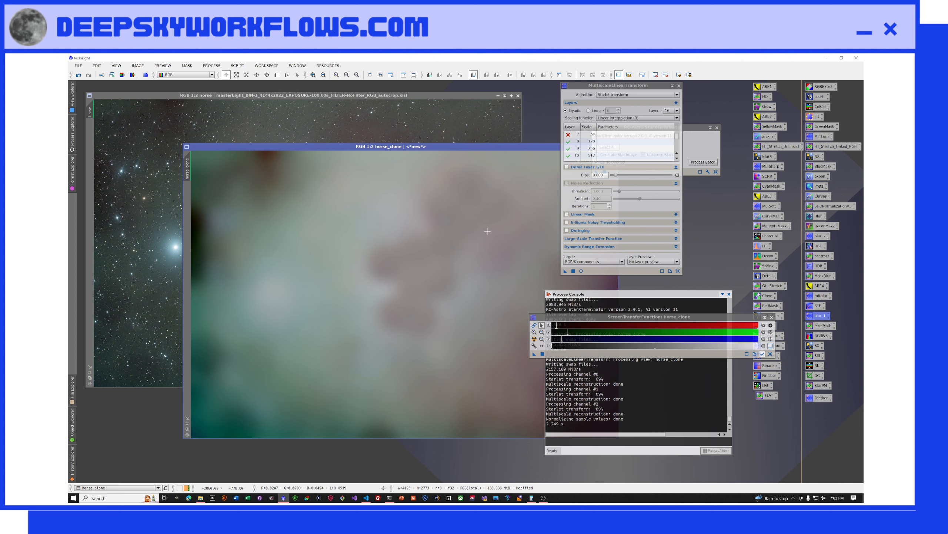
pyautogui.click(619, 75)
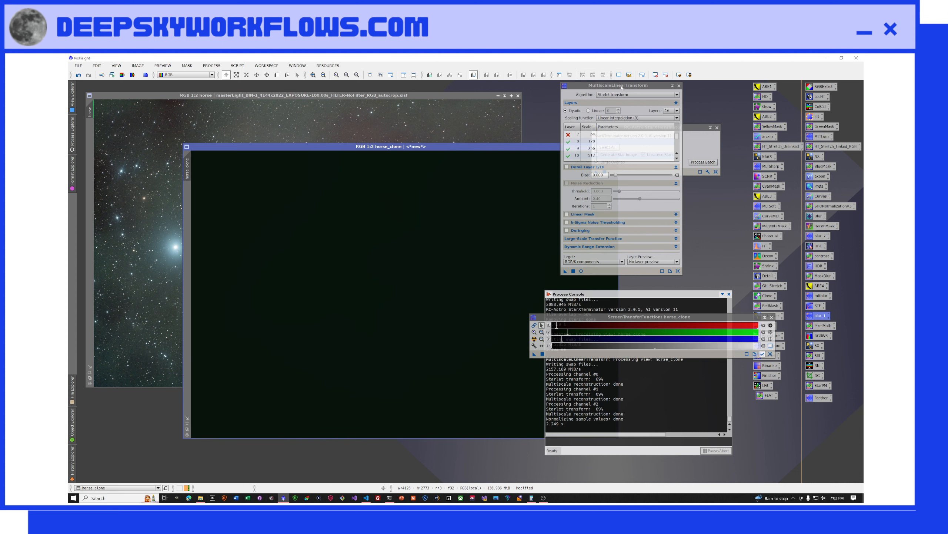
pyautogui.click(679, 75)
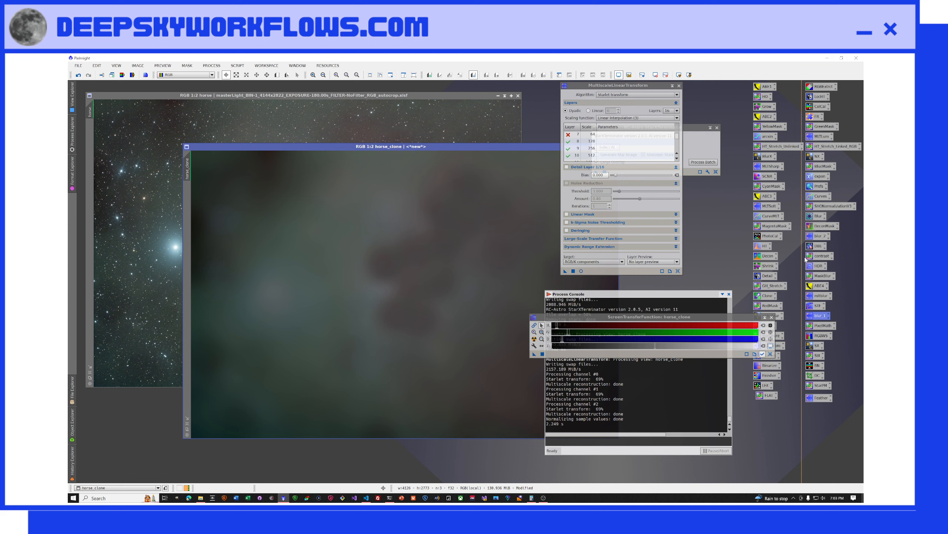
# Reopen CloneStamp with a radius of 250 and cover the dark reddish blotches at the centre of the blurred copy with nearby background.
pyautogui.doubleClick(767, 296)
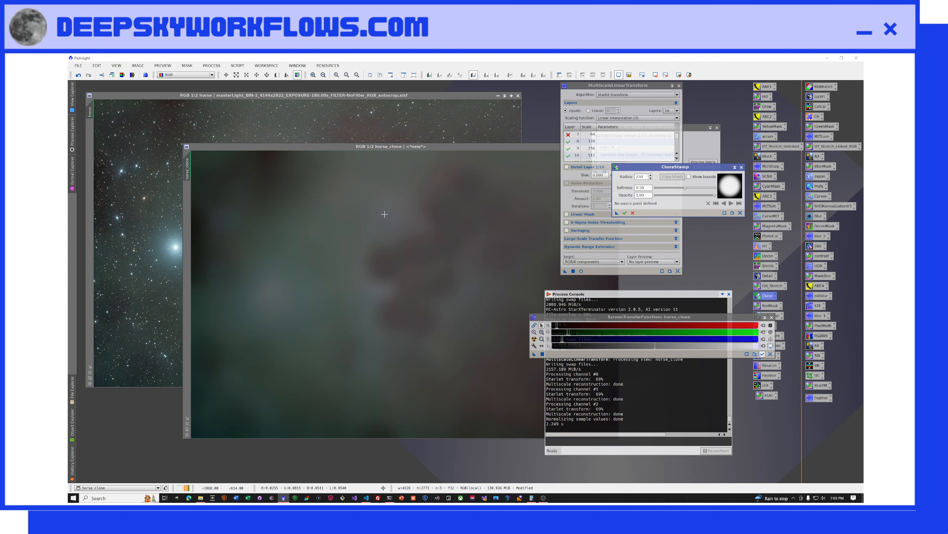
pyautogui.keyDown('ctrl'); pyautogui.click(365, 212); pyautogui.keyUp('ctrl')
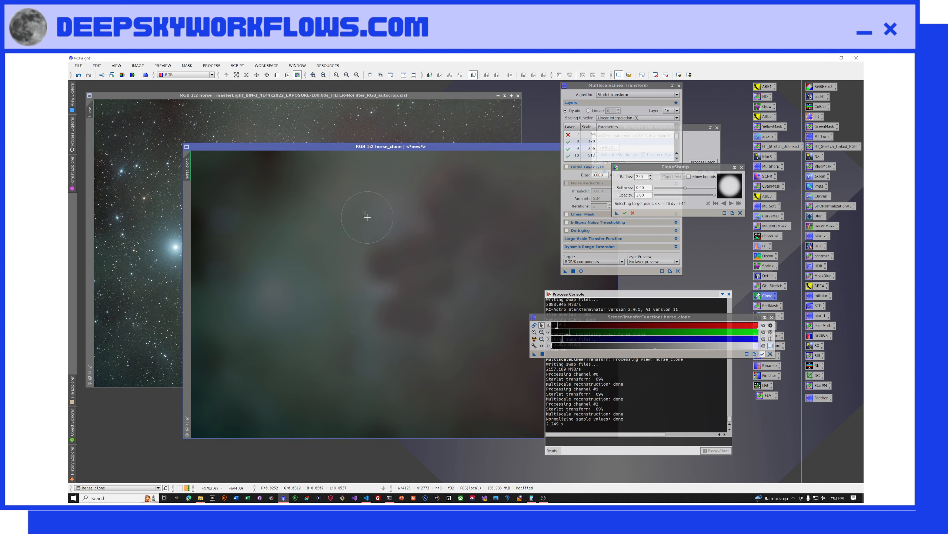
pyautogui.click(383, 261)
pyautogui.keyDown('ctrl'); pyautogui.click(346, 306); pyautogui.keyUp('ctrl')
pyautogui.click(383, 299)
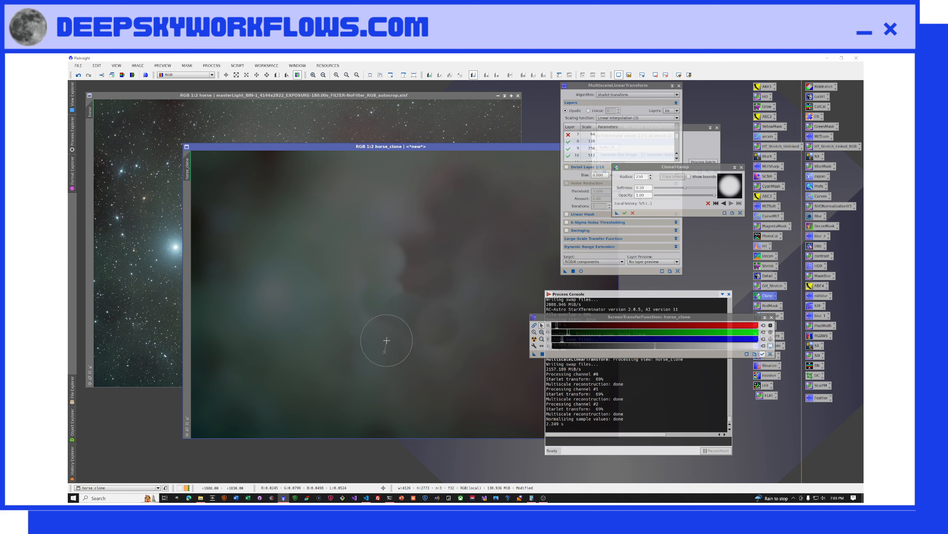
pyautogui.click(421, 251)
pyautogui.keyDown('ctrl'); pyautogui.click(387, 216); pyautogui.keyUp('ctrl')
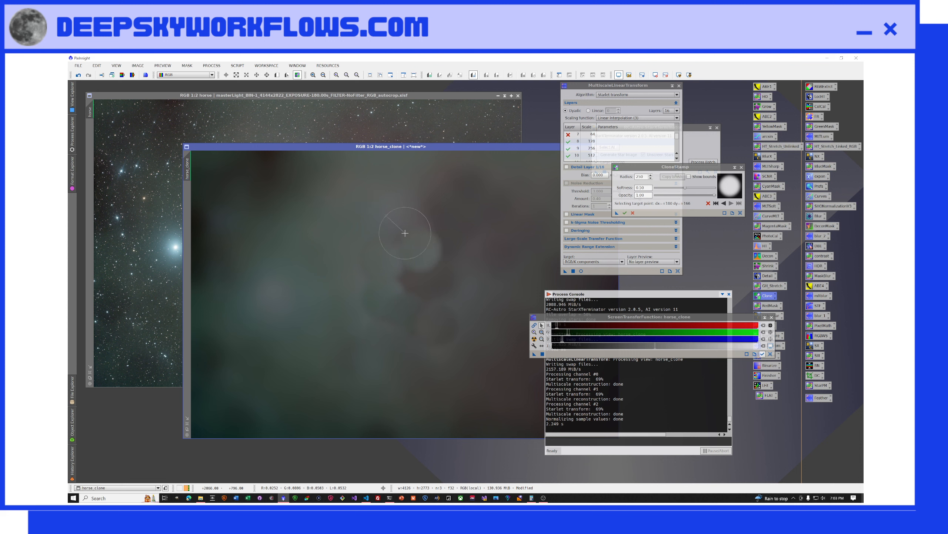
pyautogui.click(420, 283)
pyautogui.click(411, 256)
pyautogui.keyDown('ctrl'); pyautogui.click(395, 211); pyautogui.keyUp('ctrl')
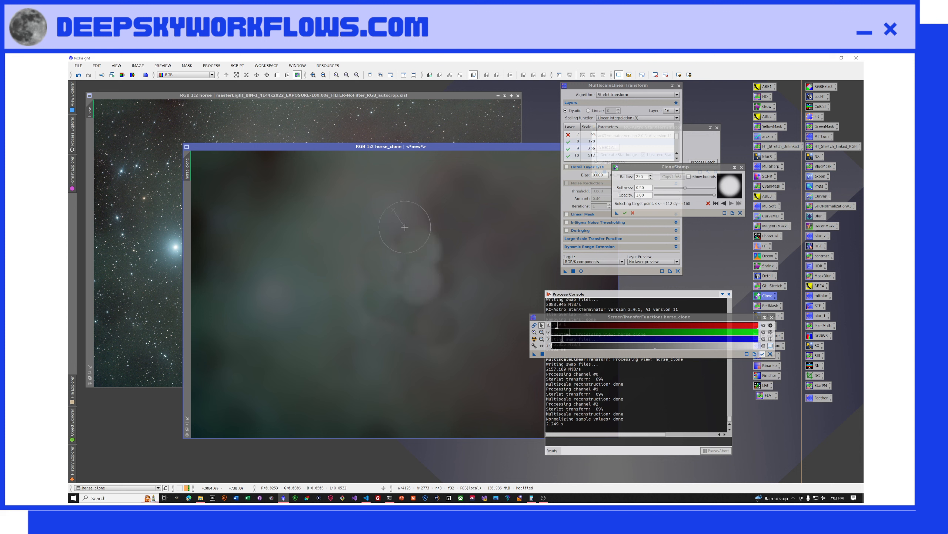
pyautogui.click(406, 223)
# Clone neighbouring background over the uneven patches to the right of the centre of the blurred copy.
pyautogui.keyDown('ctrl'); pyautogui.click(523, 179); pyautogui.keyUp('ctrl')
pyautogui.click(502, 193)
pyautogui.keyDown('ctrl'); pyautogui.click(498, 290); pyautogui.keyUp('ctrl')
pyautogui.click(496, 240)
pyautogui.keyDown('ctrl'); pyautogui.click(480, 276); pyautogui.keyUp('ctrl')
pyautogui.click(465, 246)
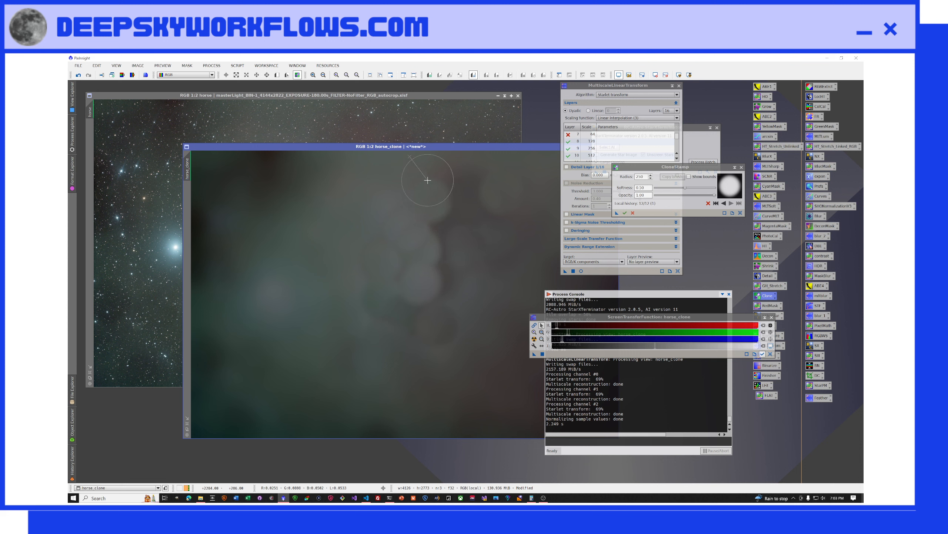
# Clone lighter grey background from the upper left of the blurred copy over the dark patches above and right of its centre.
pyautogui.keyDown('ctrl'); pyautogui.click(428, 175); pyautogui.keyUp('ctrl')
pyautogui.click(461, 186)
pyautogui.keyDown('ctrl'); pyautogui.click(387, 206); pyautogui.keyUp('ctrl')
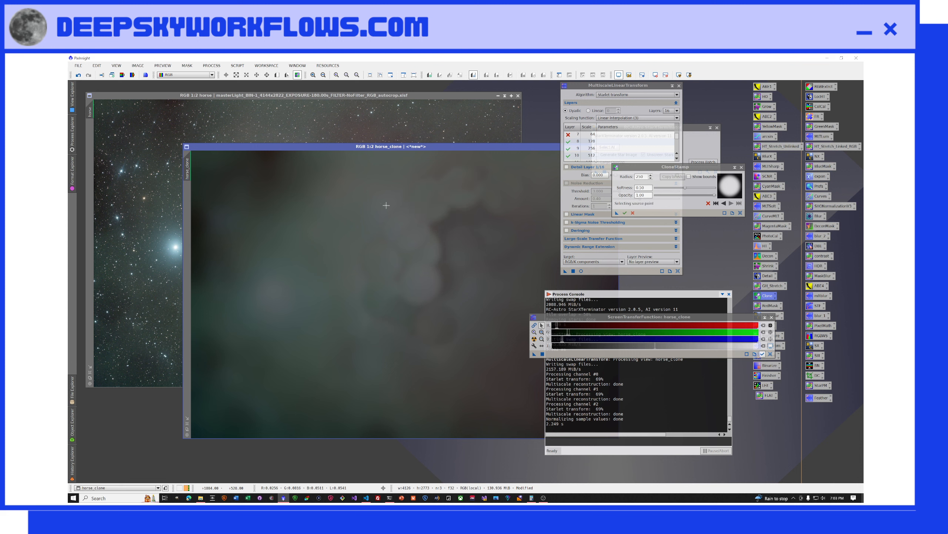
pyautogui.click(468, 212)
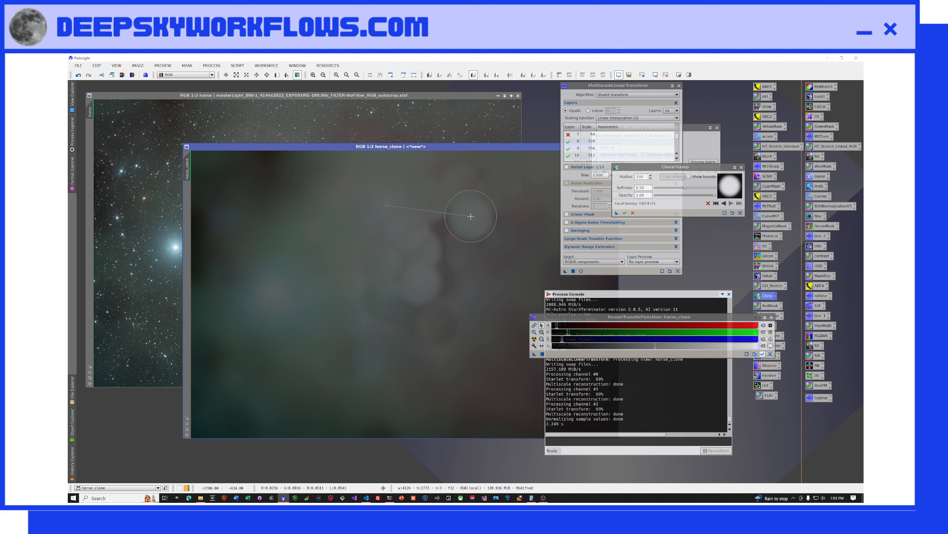
pyautogui.keyDown('ctrl'); pyautogui.click(365, 206); pyautogui.keyUp('ctrl')
pyautogui.click(448, 232)
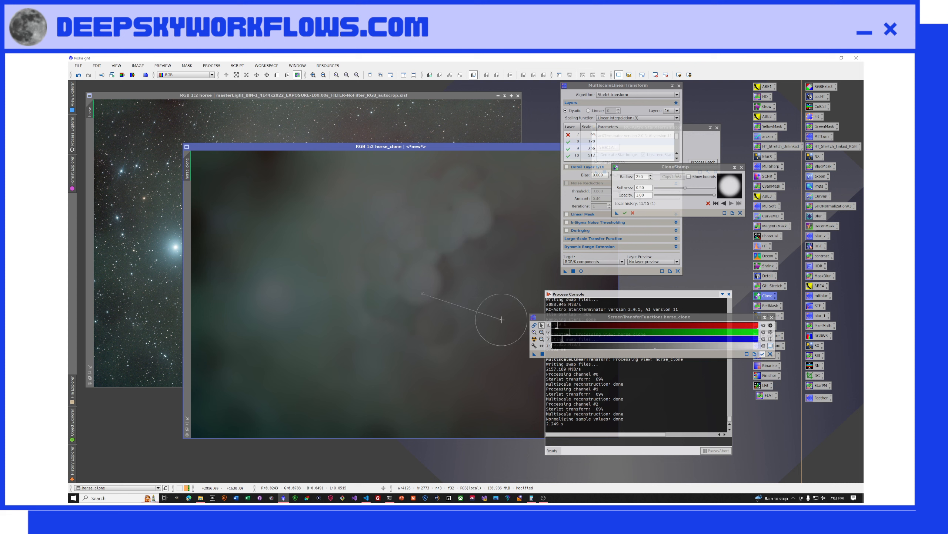
# Commit the second round of CloneStamp edits and blur the copy again with MultiscaleLinearTransform.
pyautogui.click(625, 212)
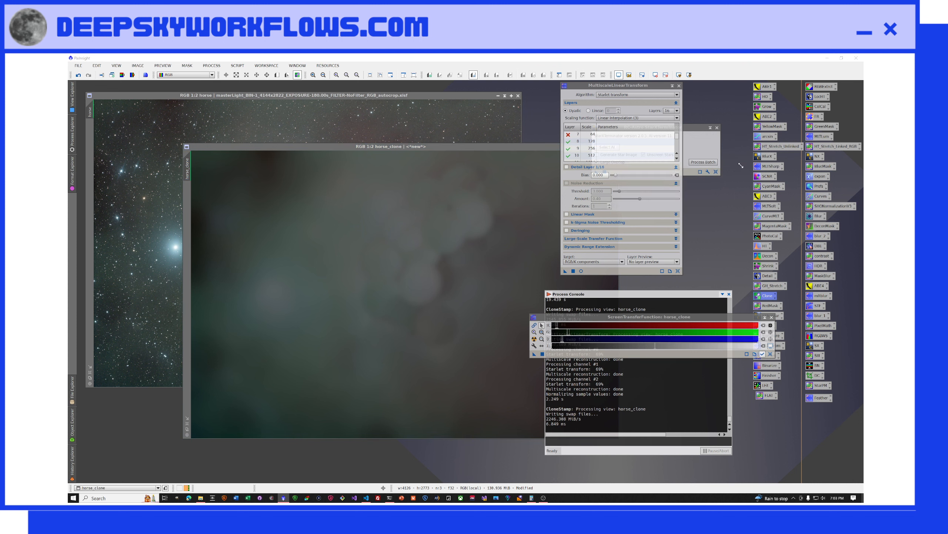
pyautogui.moveTo(566, 273); pyautogui.dragTo(487, 329)
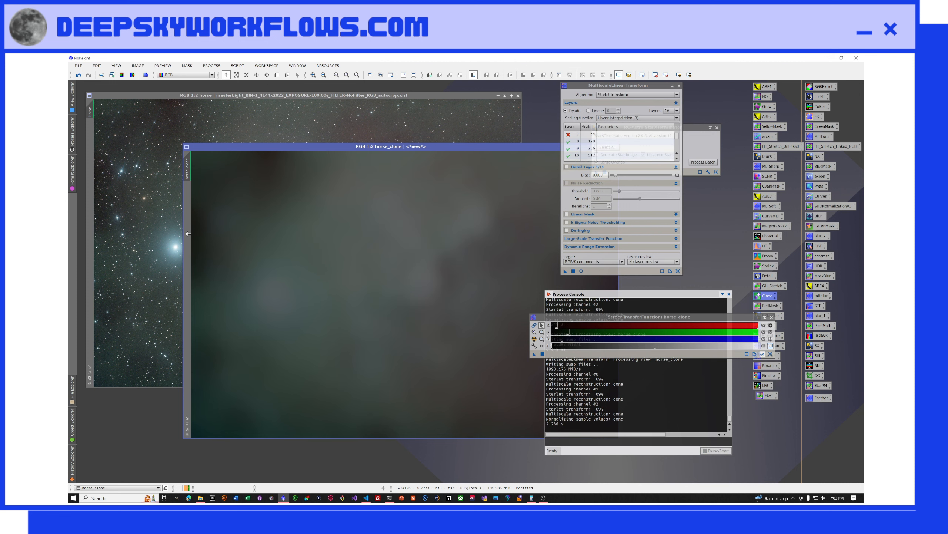
# Bring the horse image forward and open the saved PixelMath process with the expression $T*mean(flat)/flat.
pyautogui.click(168, 220)
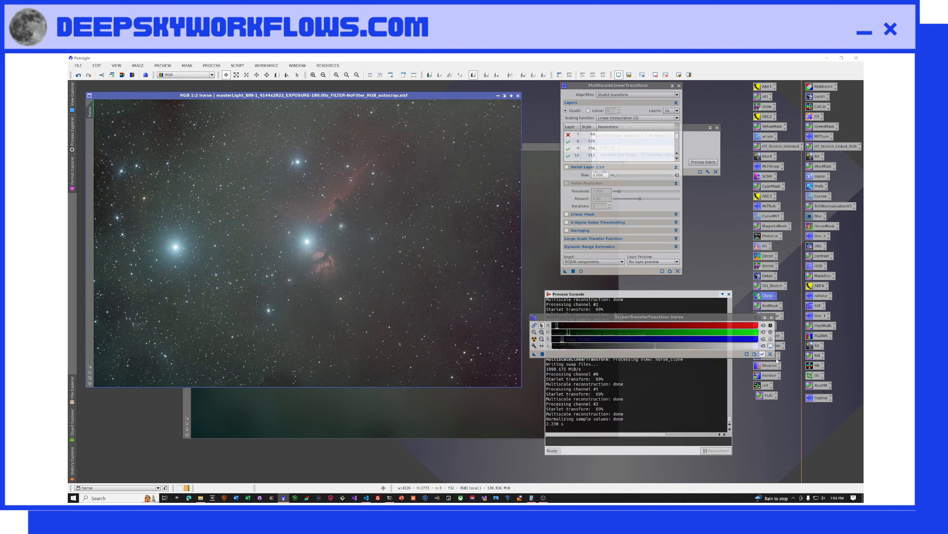
pyautogui.moveTo(751, 324); pyautogui.dragTo(720, 339)
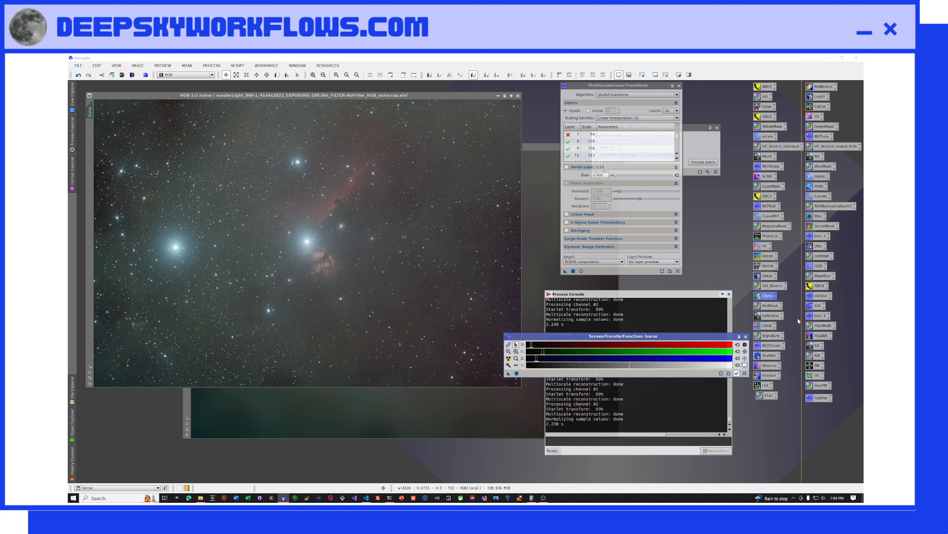
pyautogui.doubleClick(766, 396)
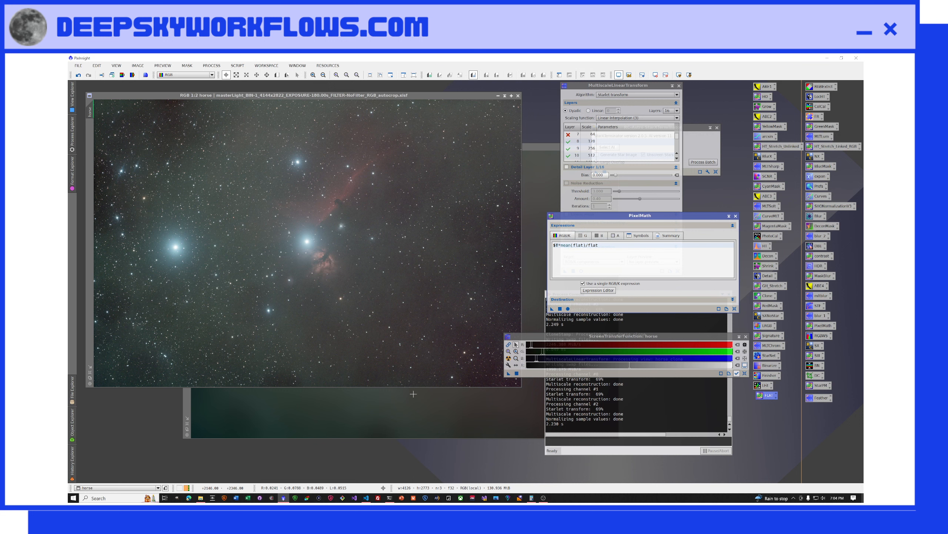
# Change the image identifier of the blurred horse_clone image to flat.
pyautogui.click(414, 392)
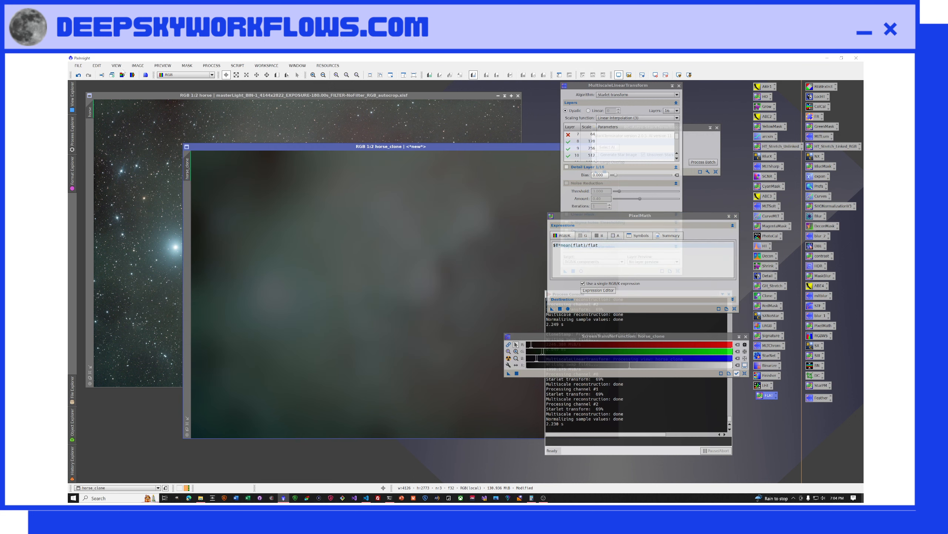
pyautogui.click(100, 76)
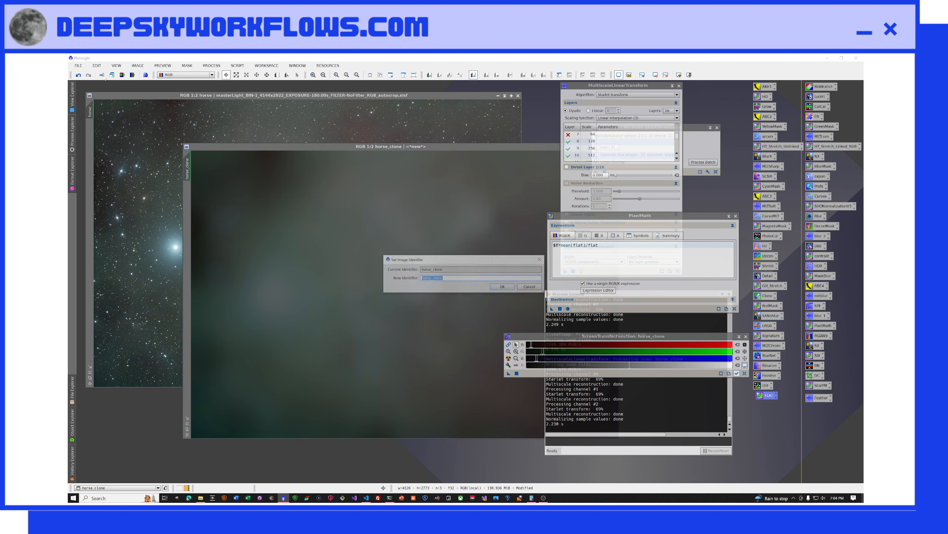
pyautogui.write('flat')
pyautogui.press('Return')
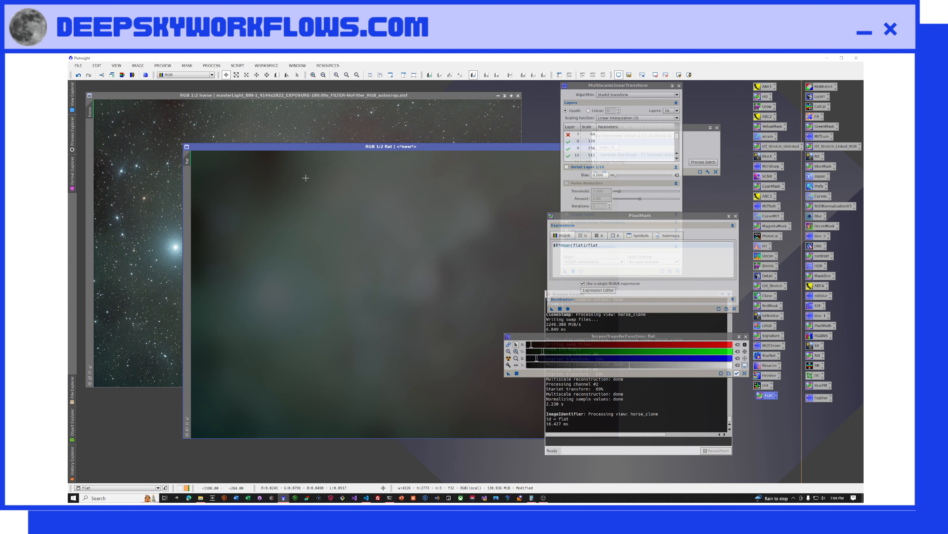
# Apply the PixelMath expression $T*mean(flat)/flat to the horse image.
pyautogui.click(414, 132)
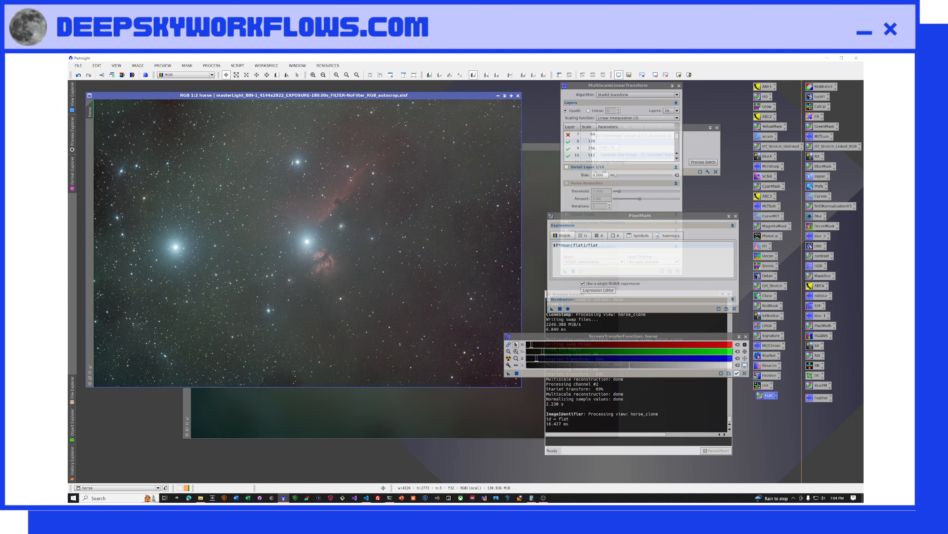
pyautogui.click(552, 310)
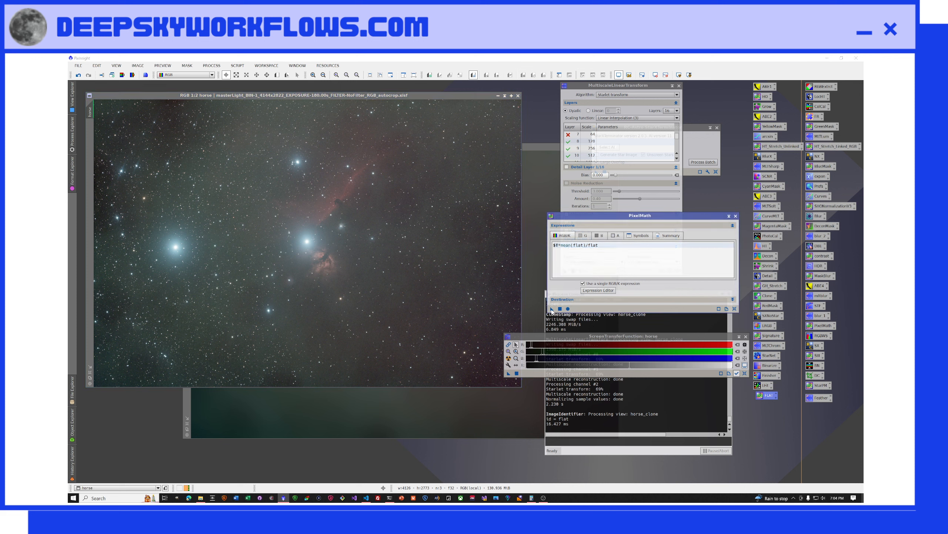
pyautogui.click(552, 309)
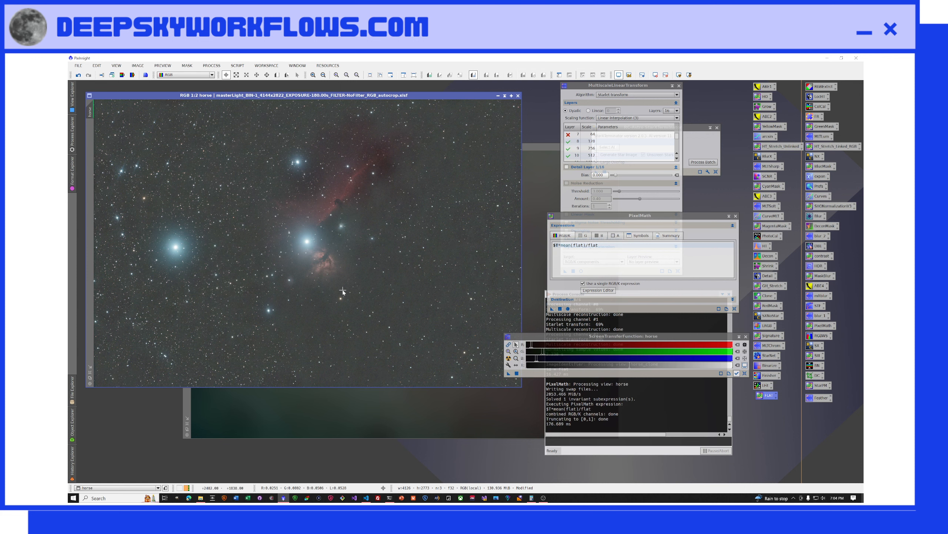
# Examine the horse image at several zoom levels and compare it with and without the PixelMath flat correction.
pyautogui.scroll(-1, 343, 291)
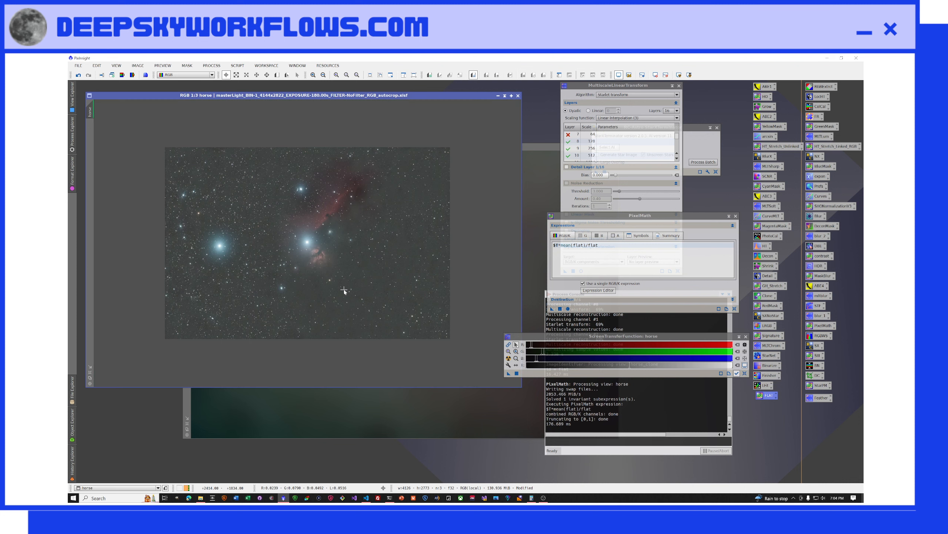
pyautogui.scroll(2, 344, 291)
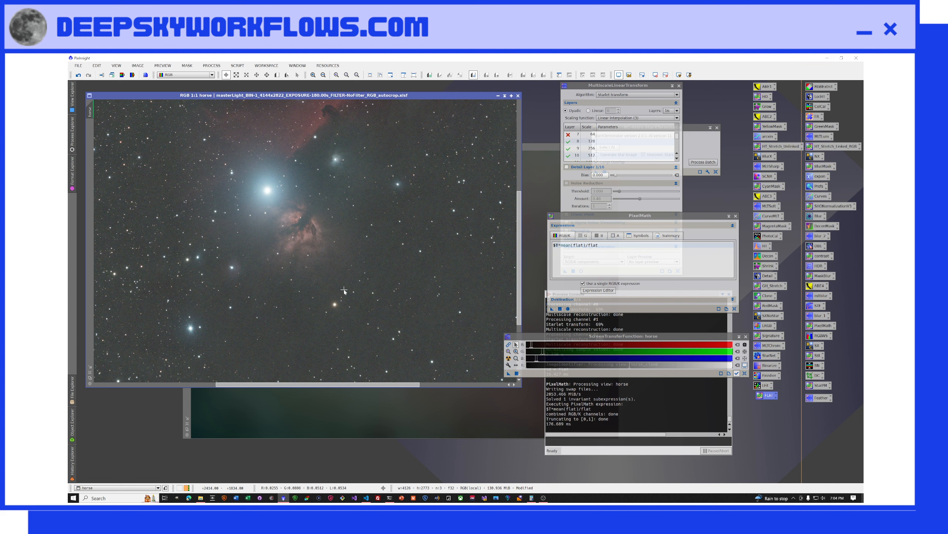
pyautogui.click(79, 75)
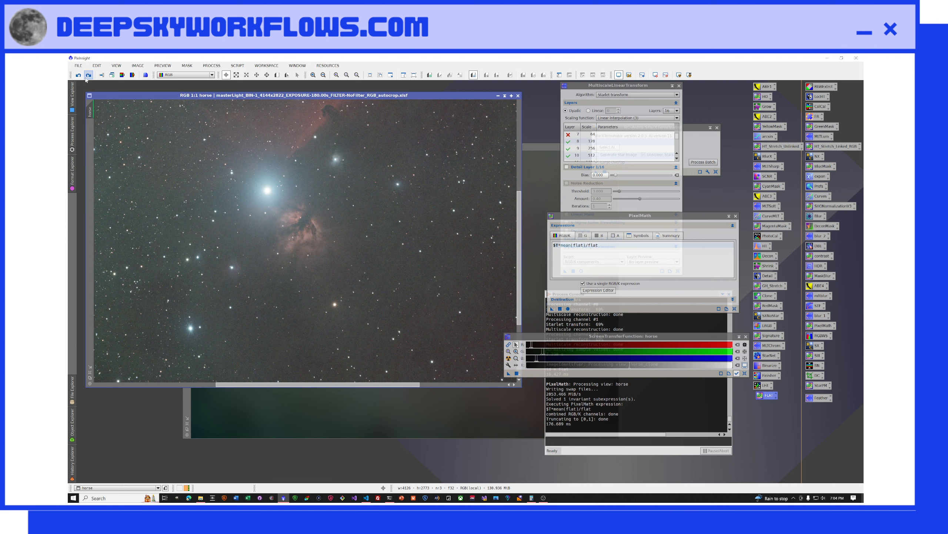
pyautogui.click(88, 76)
pyautogui.click(79, 75)
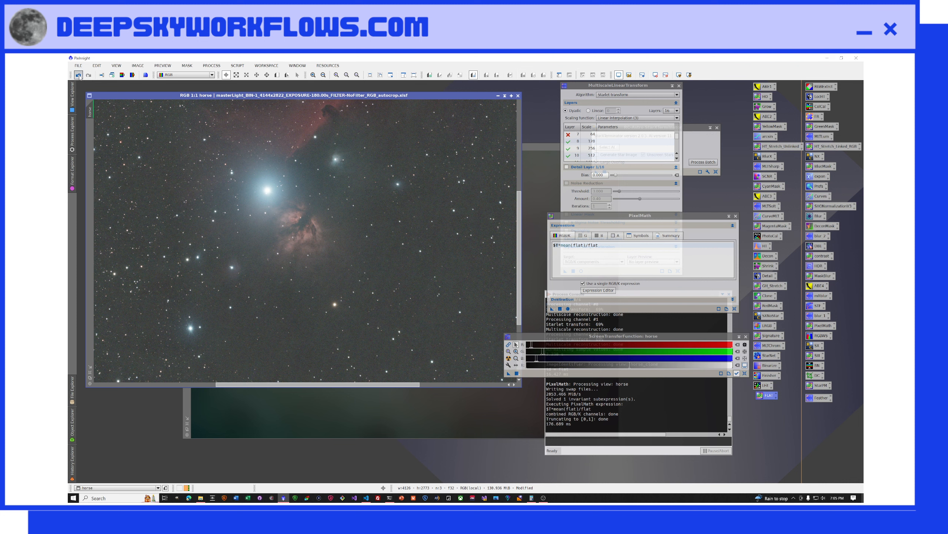
pyautogui.click(89, 75)
pyautogui.scroll(-2, 352, 238)
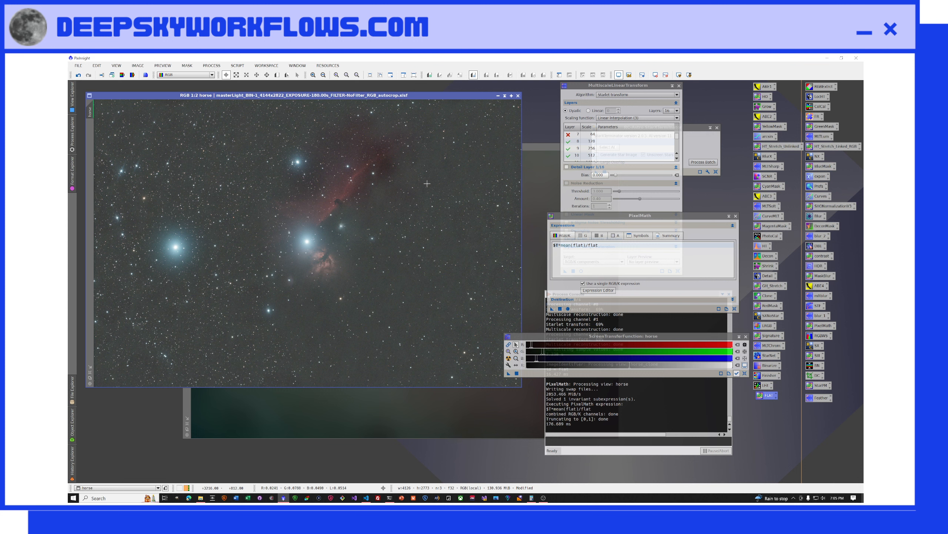
# Close the flat image without saving it.
pyautogui.click(531, 176)
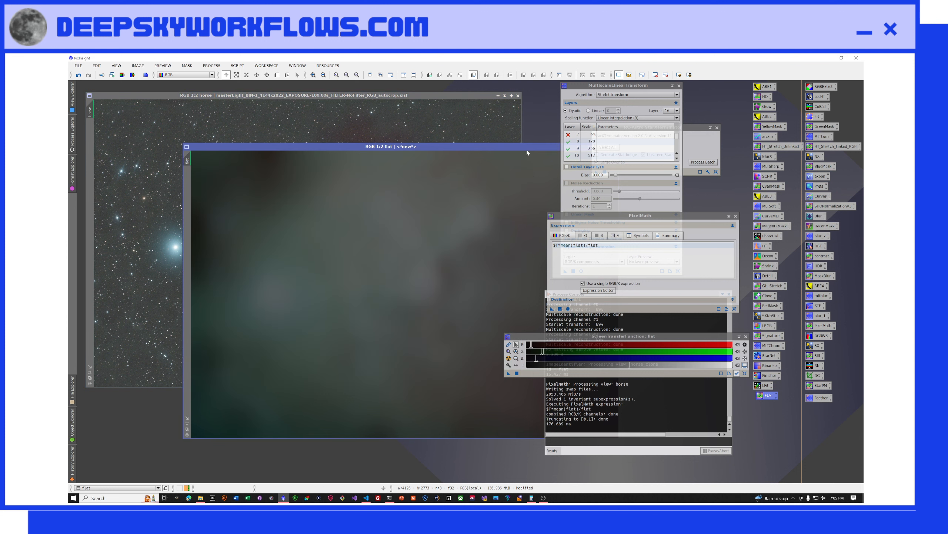
pyautogui.moveTo(512, 149); pyautogui.dragTo(400, 215)
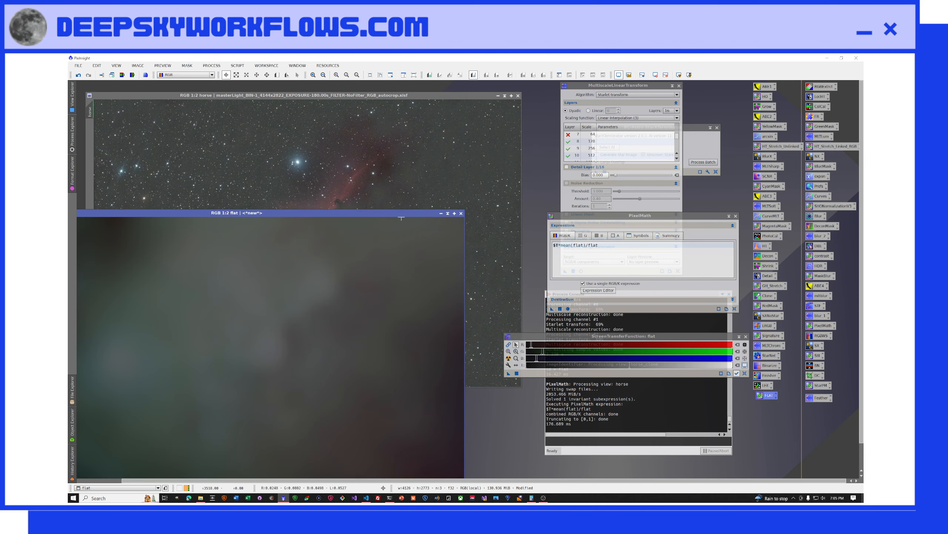
pyautogui.click(462, 213)
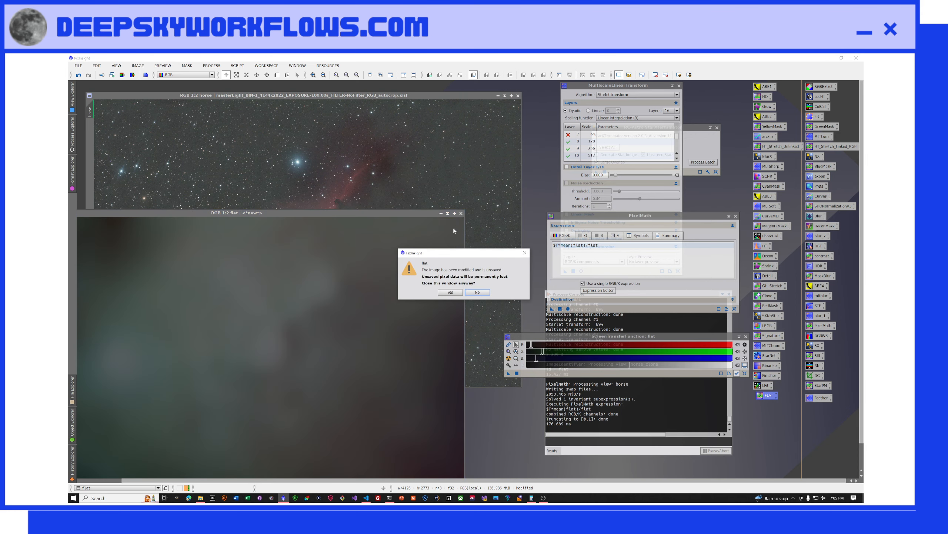
pyautogui.click(451, 292)
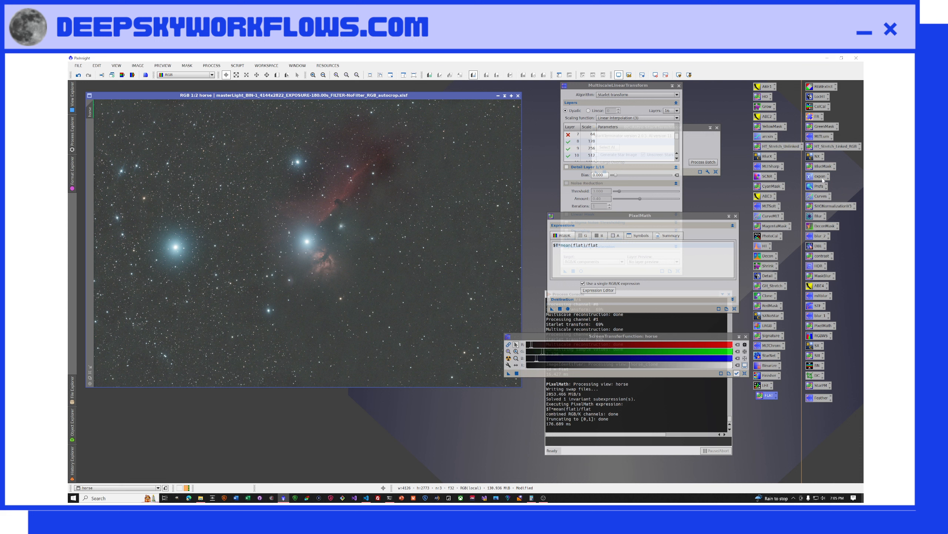
# Open the saved DynamicBackgroundExtraction process, set the default sample radius to 35 and samples per row to 12, and generate the samples.
pyautogui.click(817, 246)
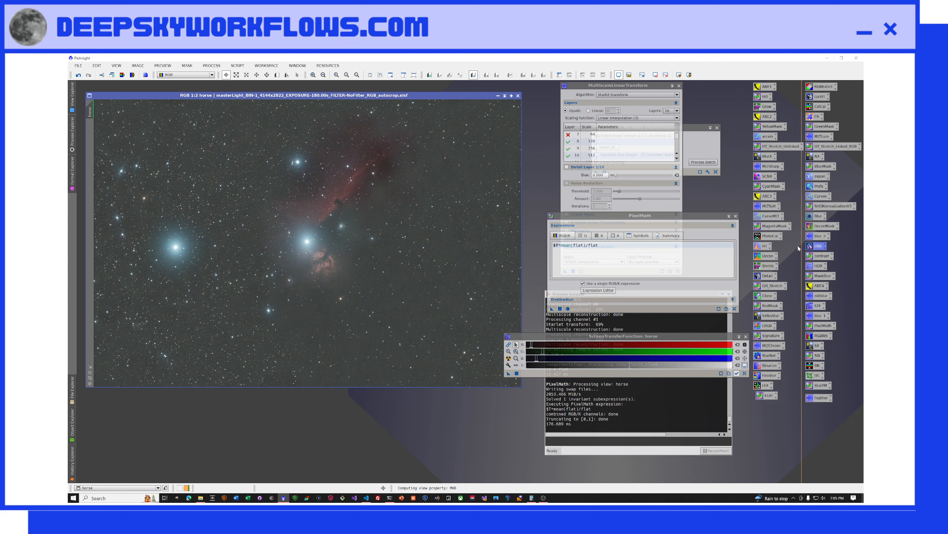
pyautogui.doubleClick(818, 246)
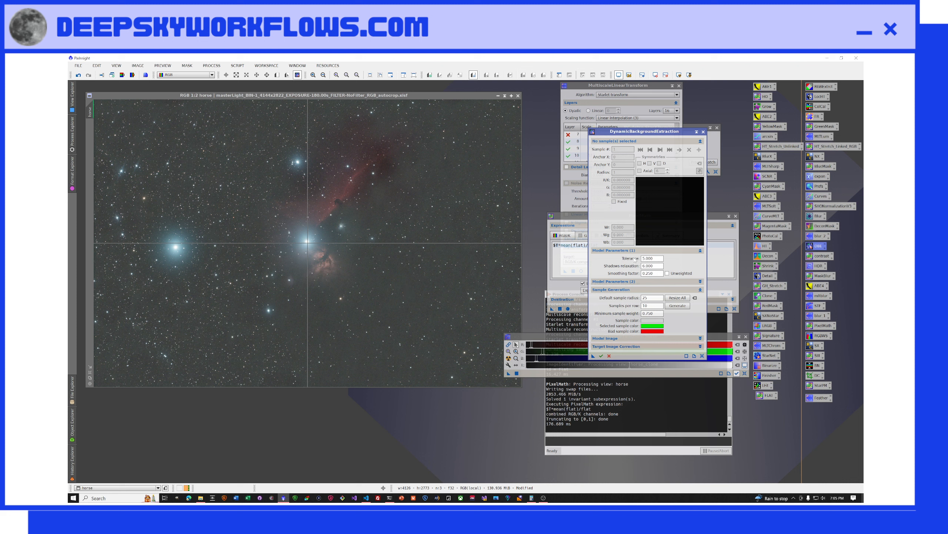
pyautogui.moveTo(634, 259)
pyautogui.doubleClick(646, 298)
pyautogui.write('35')
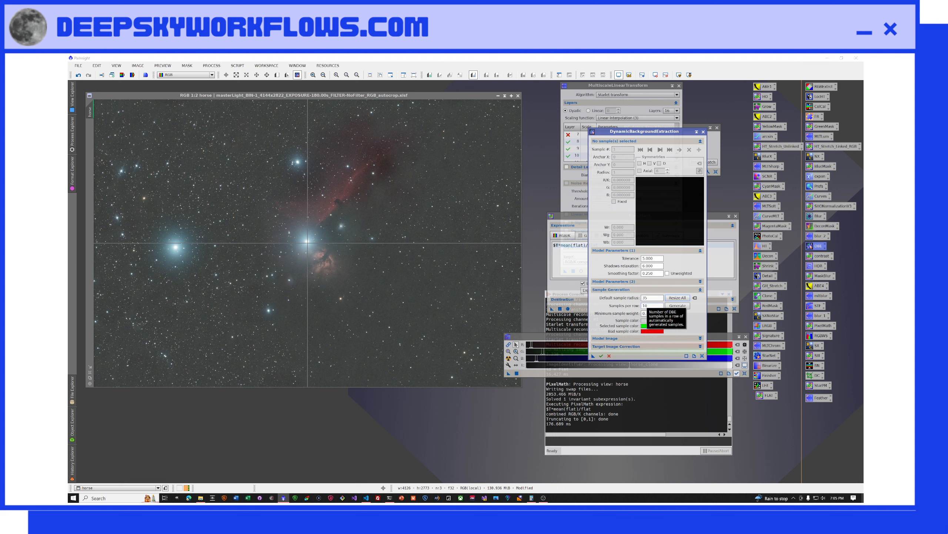
pyautogui.doubleClick(644, 305)
pyautogui.write('12')
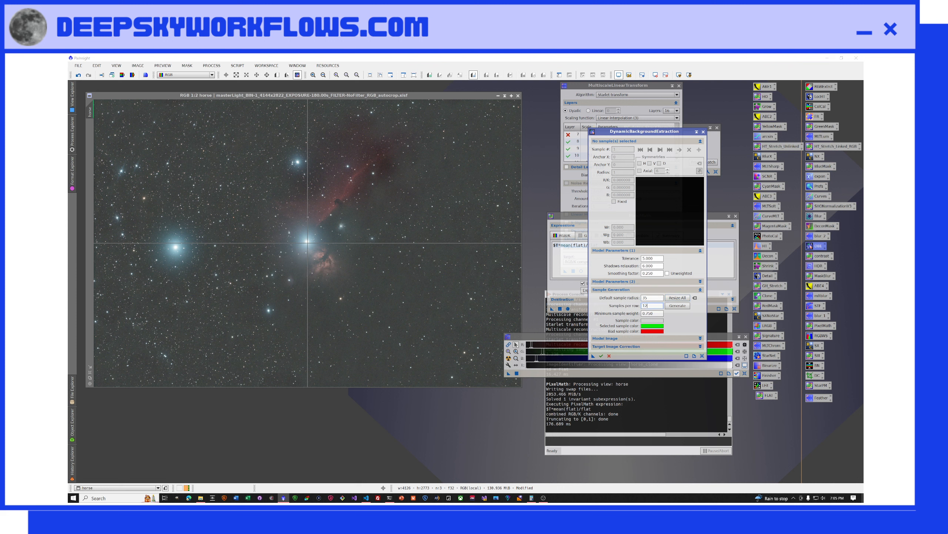
pyautogui.click(677, 306)
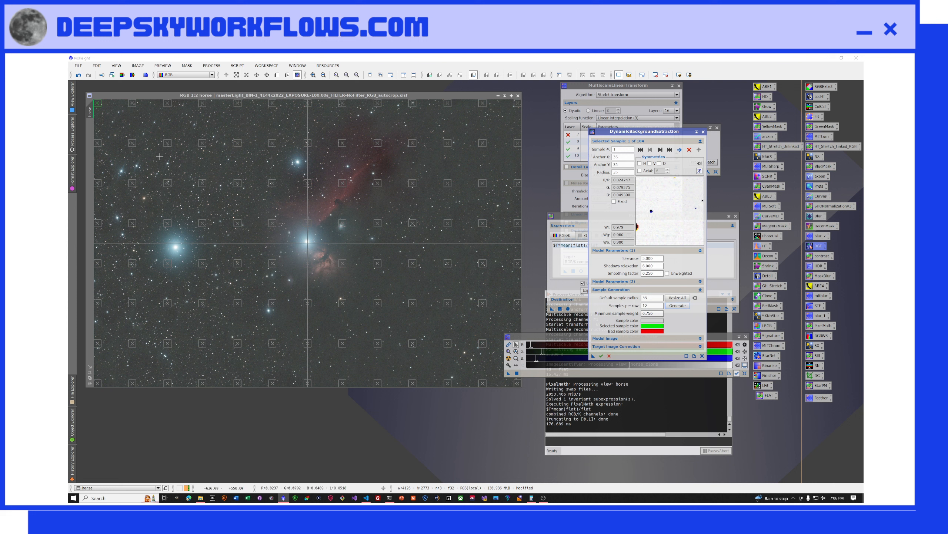
# Move the background samples that sit on or near stars in the left half of the horse image onto clear background.
pyautogui.moveTo(133, 183); pyautogui.dragTo(132, 199)
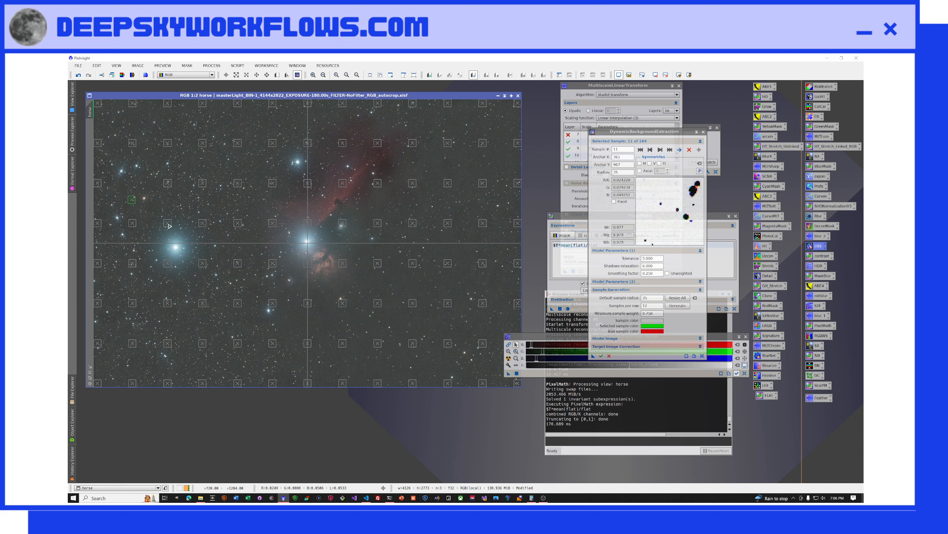
pyautogui.moveTo(168, 224); pyautogui.dragTo(173, 210)
pyautogui.moveTo(168, 263); pyautogui.dragTo(154, 284)
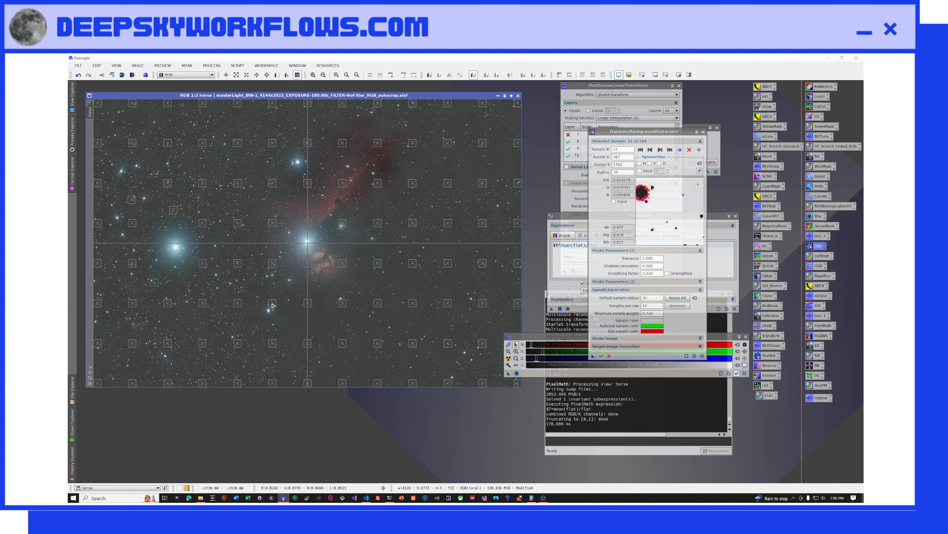
pyautogui.moveTo(273, 305); pyautogui.dragTo(244, 324)
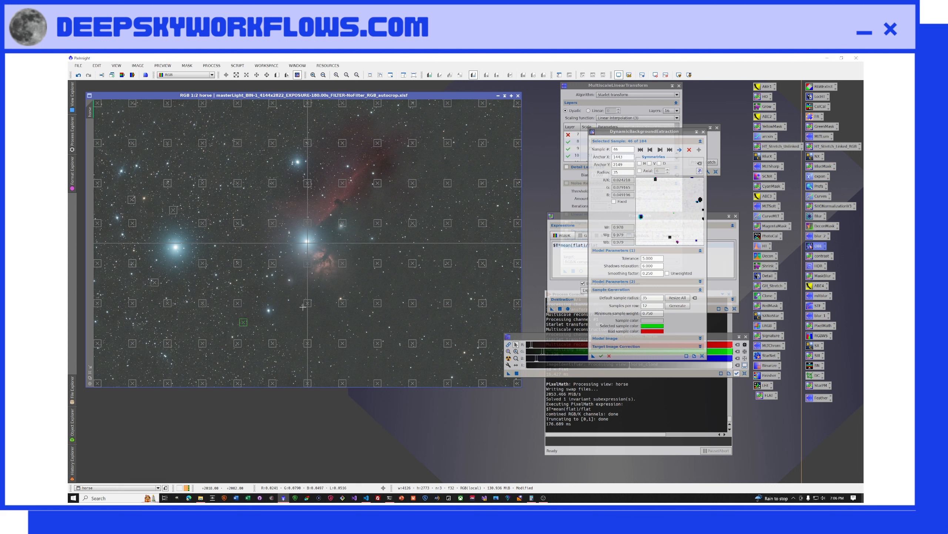
# Move the background samples around the Horsehead and Flame nebulae and the central bright star out to clear background.
pyautogui.moveTo(308, 306); pyautogui.dragTo(385, 322)
pyautogui.moveTo(306, 267); pyautogui.dragTo(230, 159)
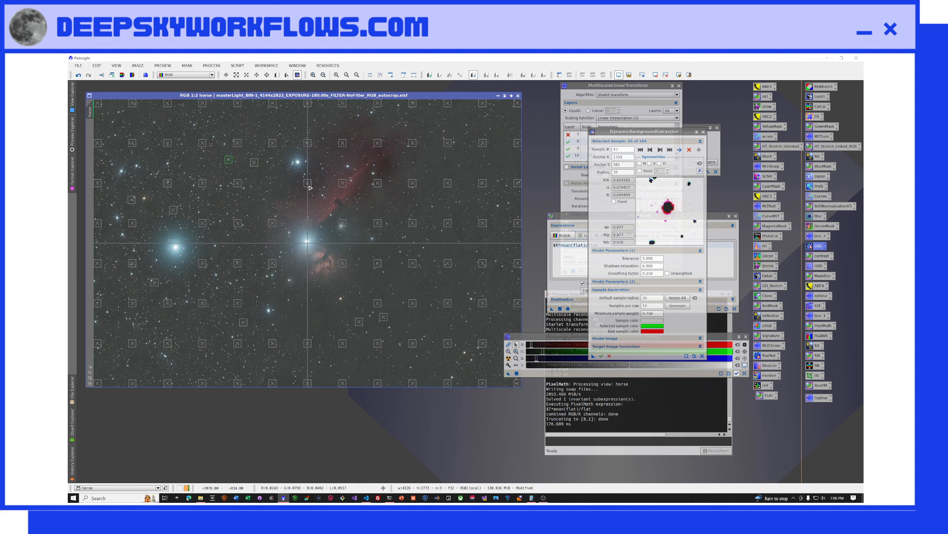
pyautogui.moveTo(310, 187); pyautogui.dragTo(276, 127)
pyautogui.moveTo(342, 143)
pyautogui.mouseDown()
pyautogui.moveTo(321, 211)
pyautogui.moveTo(275, 195)
pyautogui.moveTo(378, 163)
pyautogui.moveTo(349, 167)
pyautogui.moveTo(365, 149)
pyautogui.moveTo(347, 151)
pyautogui.moveTo(339, 136)
pyautogui.moveTo(363, 135)
pyautogui.moveTo(354, 129)
pyautogui.mouseUp()
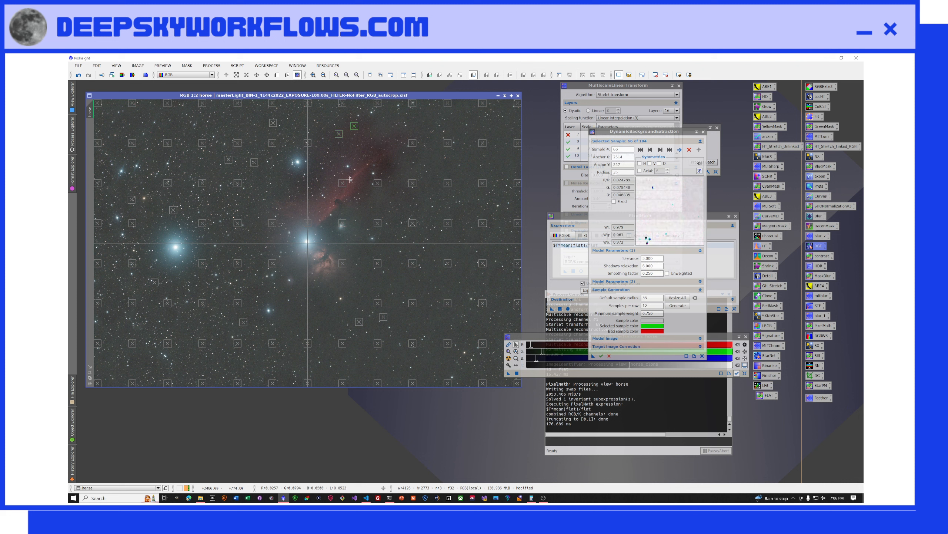
pyautogui.moveTo(343, 184); pyautogui.dragTo(456, 126)
pyautogui.moveTo(380, 185); pyautogui.dragTo(445, 200)
pyautogui.moveTo(342, 223); pyautogui.dragTo(449, 246)
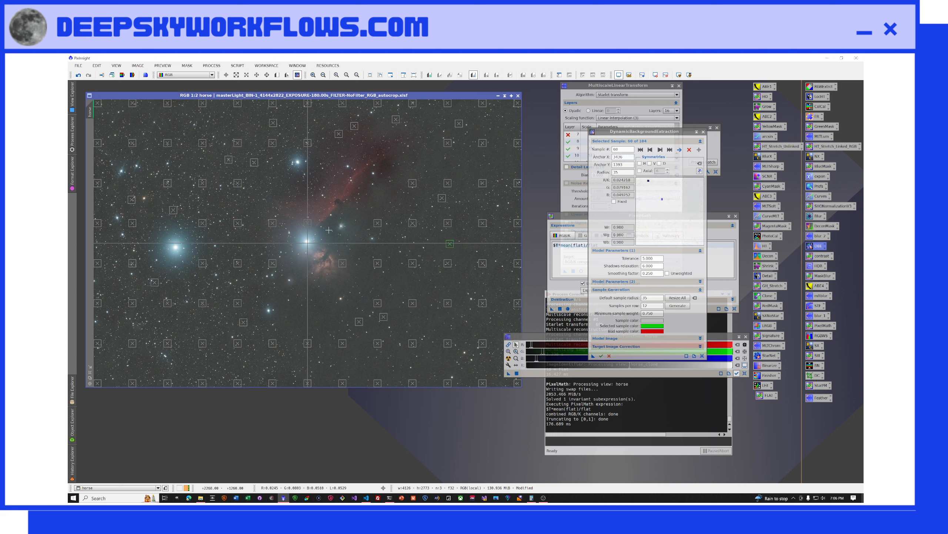
pyautogui.moveTo(313, 223); pyautogui.dragTo(363, 359)
pyautogui.click(355, 127)
pyautogui.moveTo(273, 223); pyautogui.dragTo(256, 215)
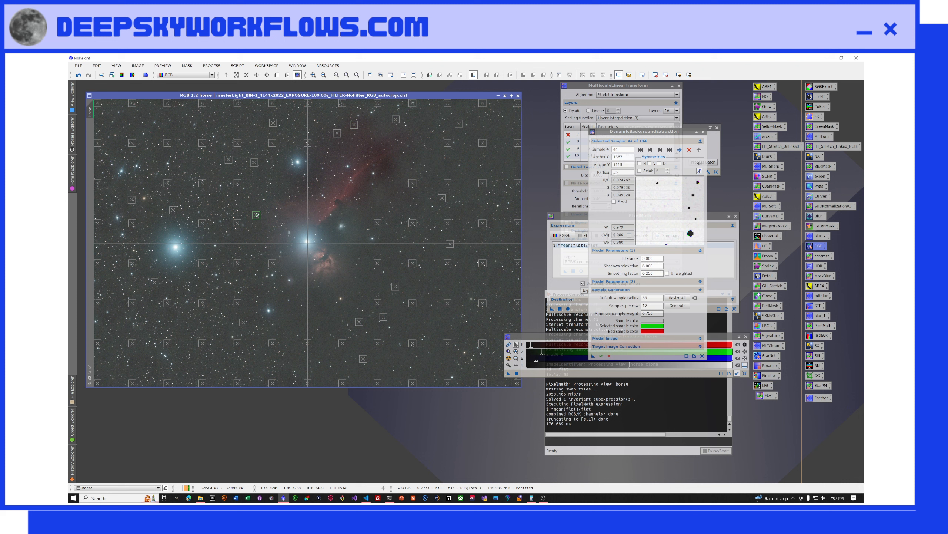
# Execute DynamicBackgroundExtraction on the horse image, end its session and auto-stretch the result with ScreenTransferFunction.
pyautogui.click(601, 356)
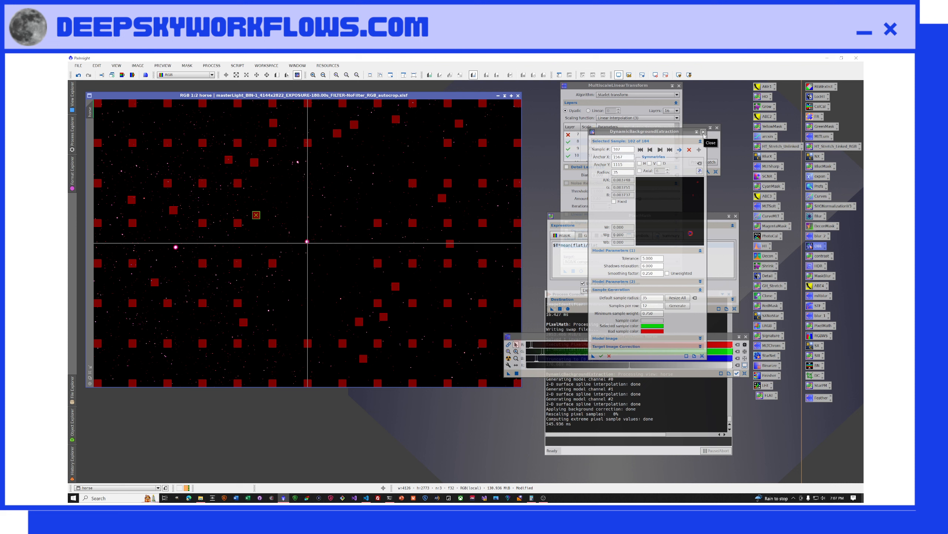
pyautogui.click(704, 133)
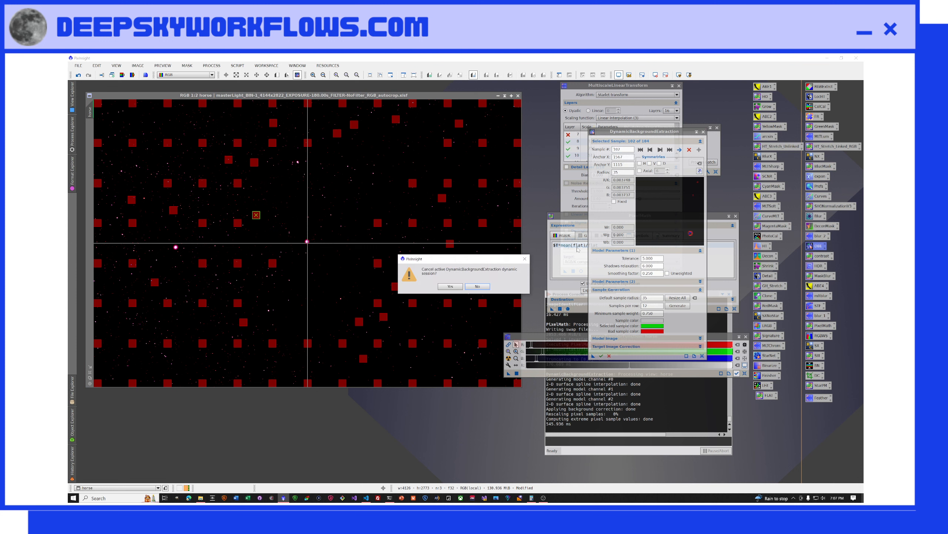
pyautogui.click(451, 285)
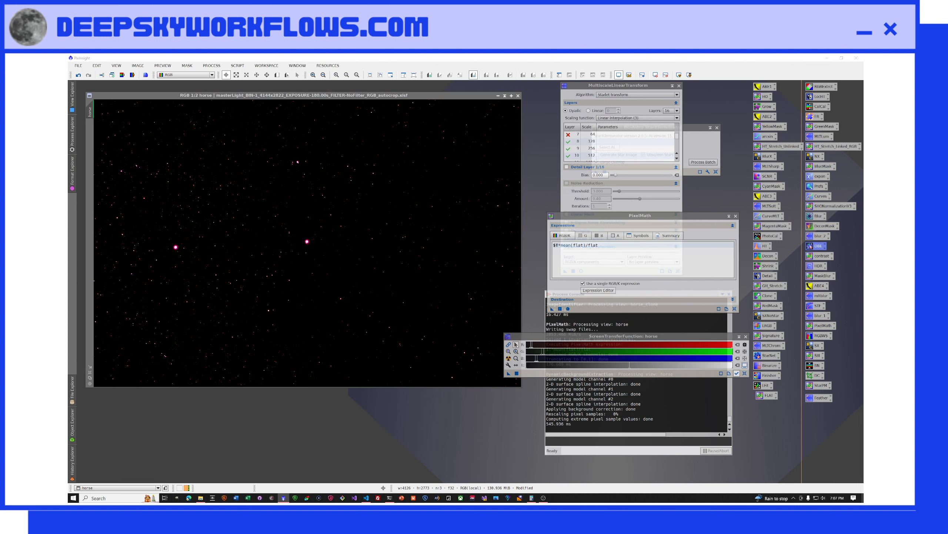
pyautogui.click(508, 358)
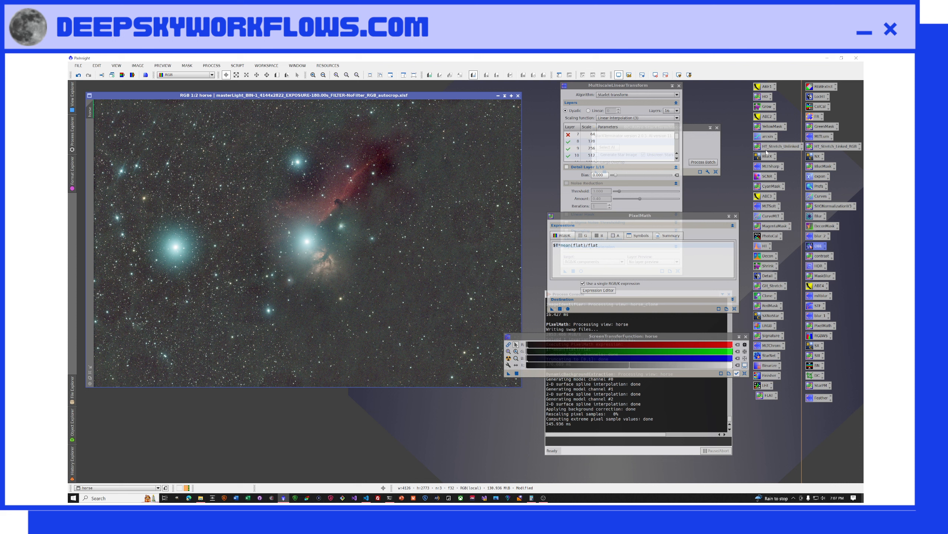
# Remove green from the horse image with SCNR using Average Neutral protection and an amount of 1.00, then close SCNR.
pyautogui.doubleClick(767, 176)
pyautogui.moveTo(652, 126); pyautogui.dragTo(521, 161)
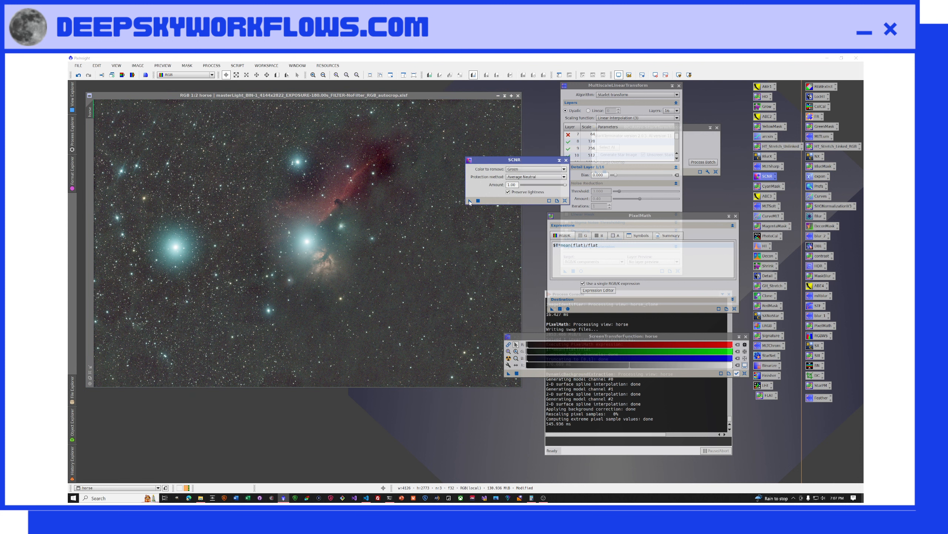
pyautogui.moveTo(469, 201); pyautogui.dragTo(442, 229)
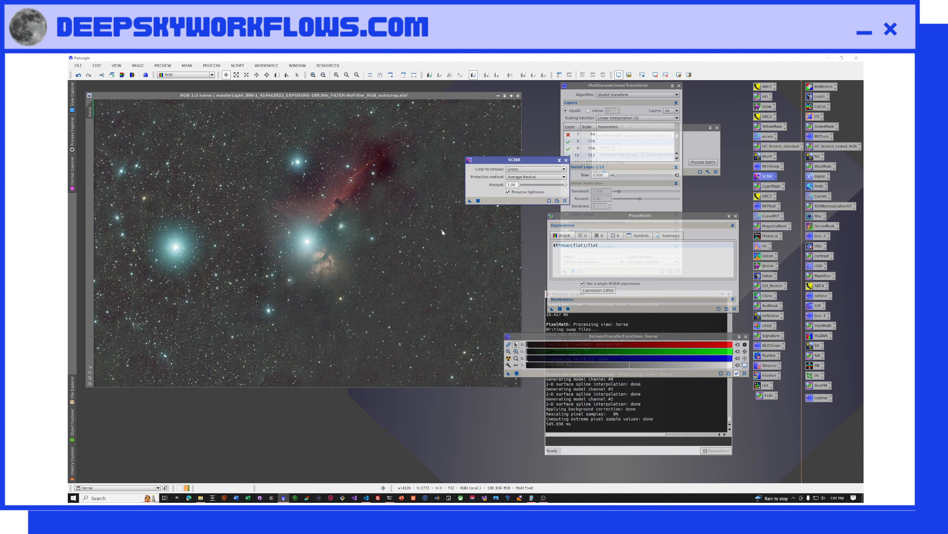
pyautogui.click(567, 161)
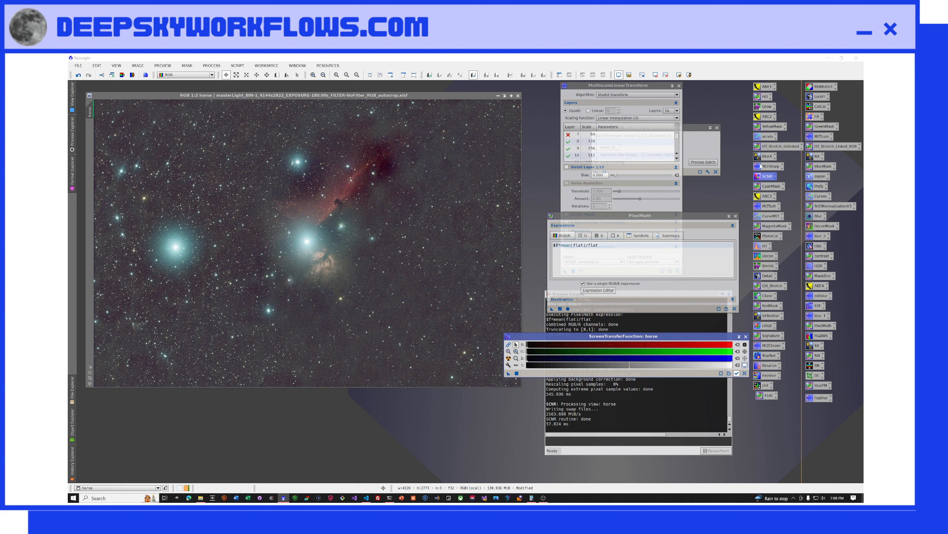
# Open the saved BlurXTerminator process, create a preview around the Horsehead Nebula on the horse image and switch to it.
pyautogui.doubleClick(764, 160)
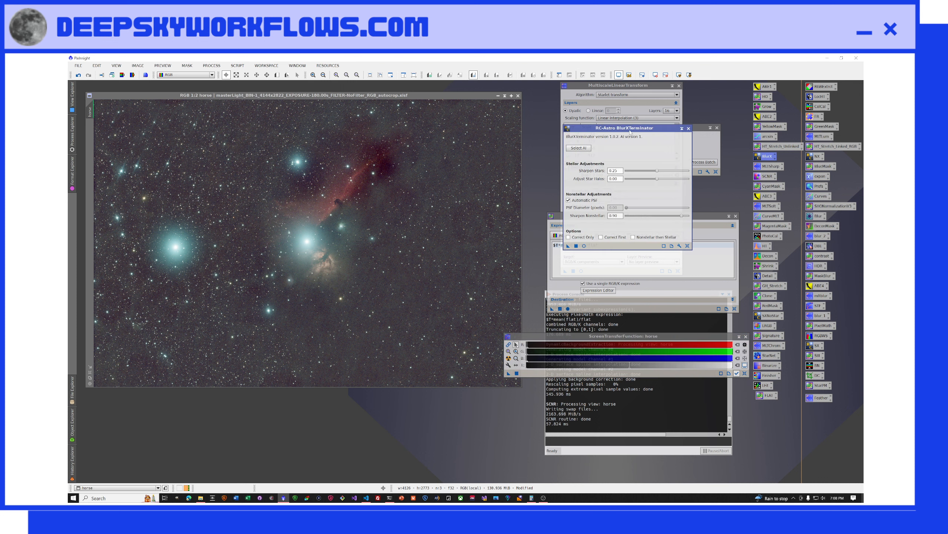
pyautogui.moveTo(631, 131); pyautogui.dragTo(632, 172)
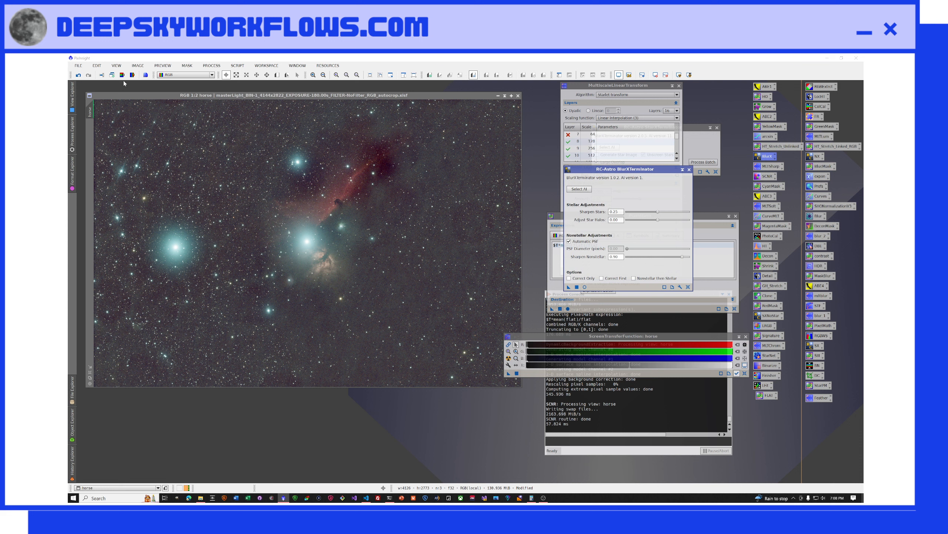
pyautogui.click(277, 75)
pyautogui.moveTo(315, 182); pyautogui.dragTo(335, 229)
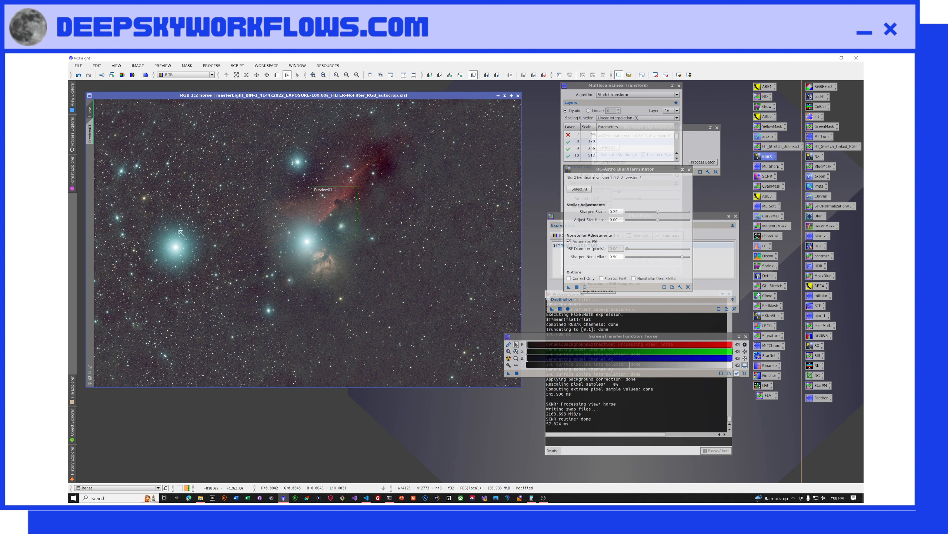
pyautogui.click(91, 134)
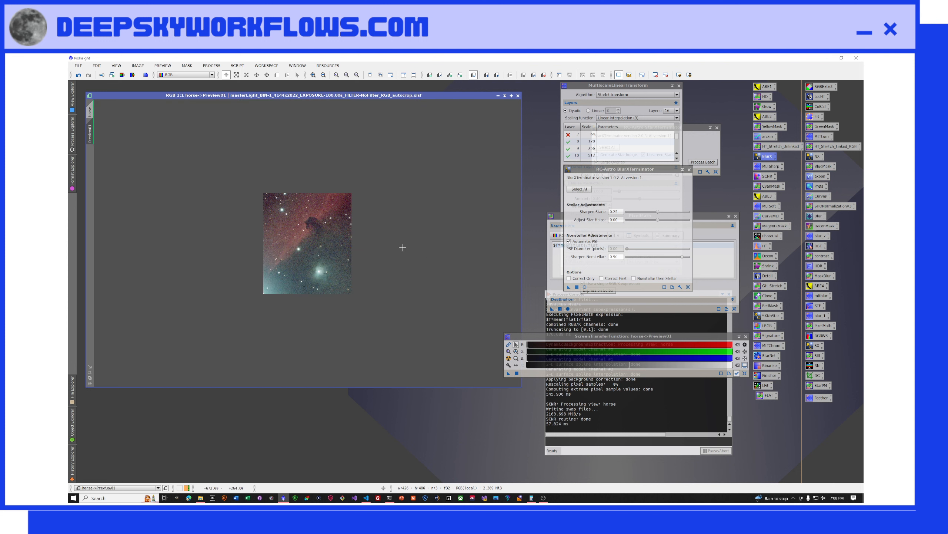
# Start BlurXTerminator's real-time preview, try Sharpen Stars at both extremes of its range and set it to 0.20.
pyautogui.click(585, 287)
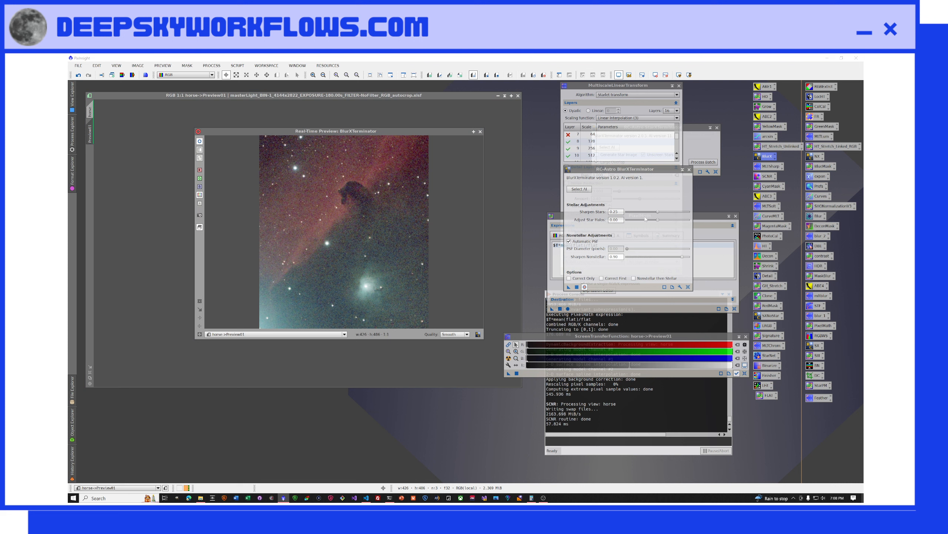
pyautogui.moveTo(658, 213); pyautogui.dragTo(625, 218)
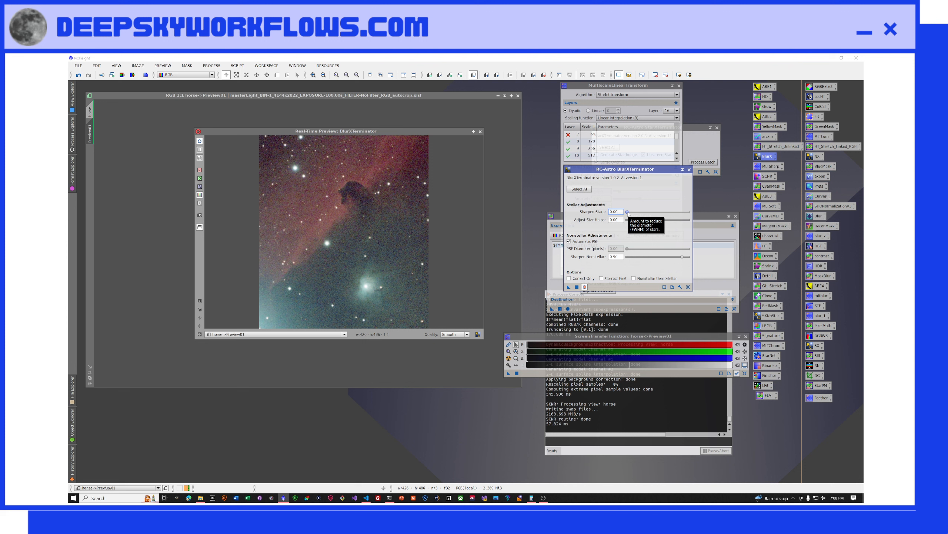
pyautogui.click(628, 213)
pyautogui.moveTo(628, 214); pyautogui.dragTo(695, 205)
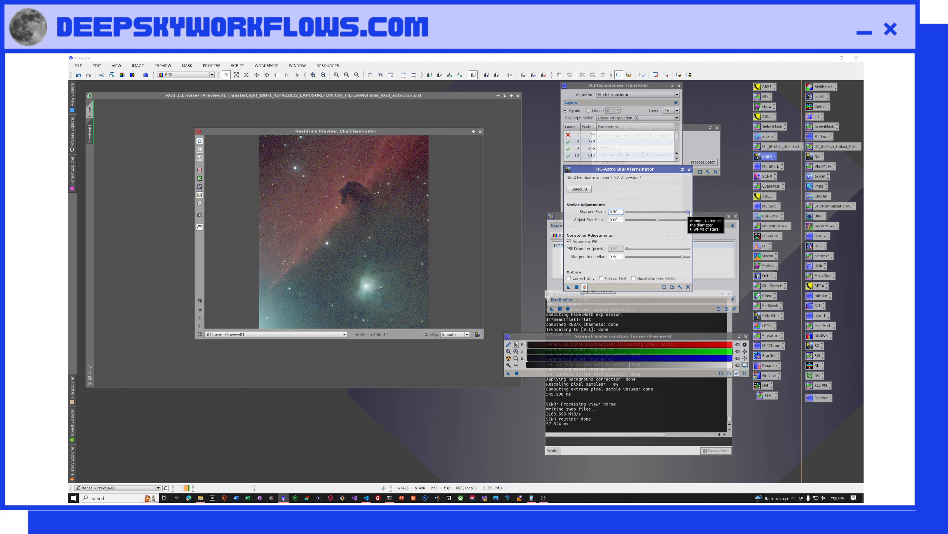
pyautogui.moveTo(689, 213); pyautogui.dragTo(654, 218)
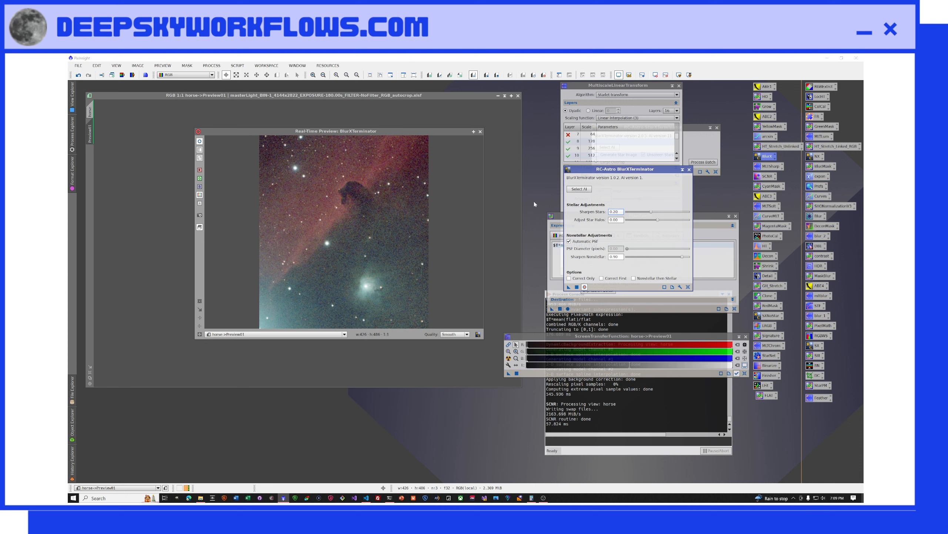
# Toggle the BlurXTerminator real-time preview repeatedly to compare the stars before and after sharpening.
pyautogui.click(201, 144)
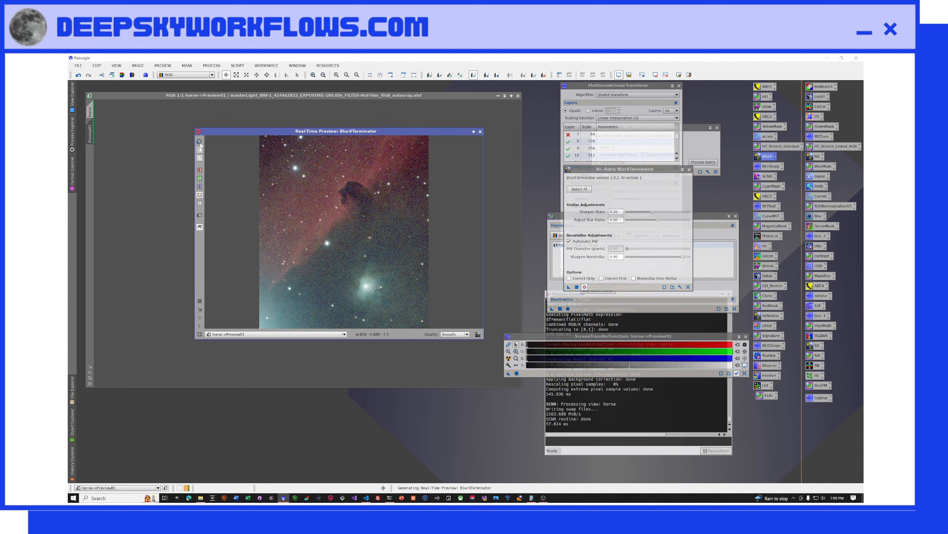
pyautogui.click(201, 145)
pyautogui.click(201, 145)
pyautogui.click(202, 144)
pyautogui.click(200, 144)
pyautogui.click(200, 144)
pyautogui.click(201, 144)
# Set Adjust Star Halos to 0.10 and compare the BlurXTerminator real-time preview before and after.
pyautogui.click(659, 220)
pyautogui.moveTo(659, 221); pyautogui.dragTo(665, 221)
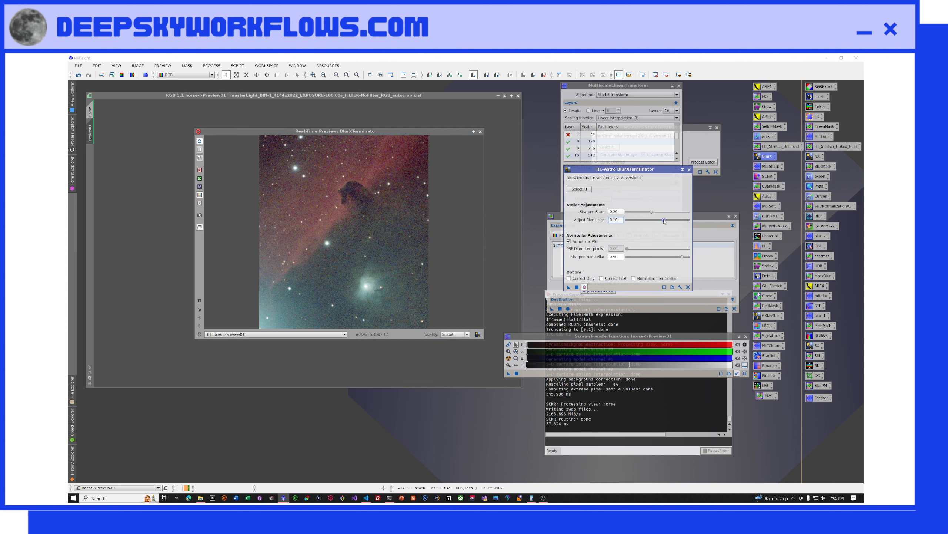
pyautogui.click(199, 141)
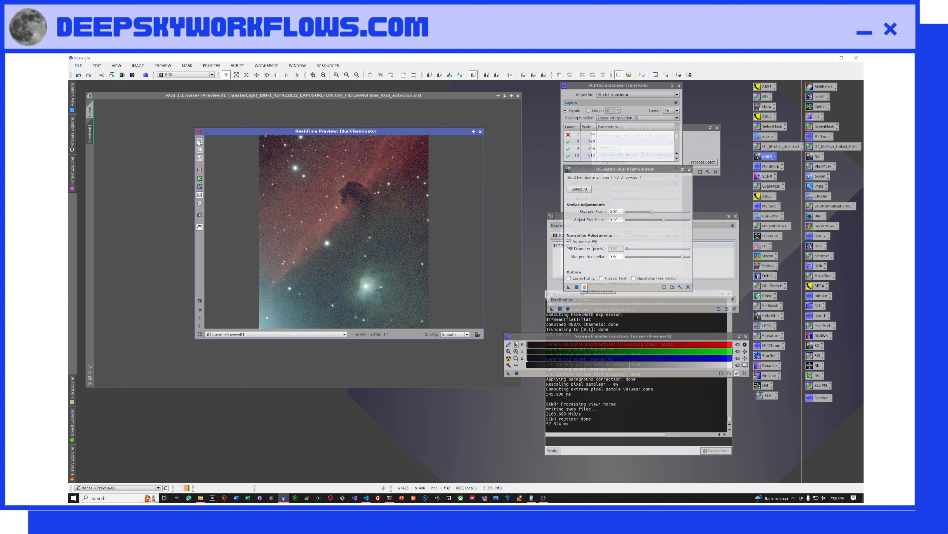
pyautogui.click(199, 142)
pyautogui.click(199, 143)
pyautogui.click(199, 142)
pyautogui.click(199, 142)
pyautogui.click(199, 142)
pyautogui.click(199, 142)
pyautogui.click(199, 143)
# Disable Automatic PSF, set the PSF Diameter to 2.12 pixels and check the real-time preview.
pyautogui.moveTo(573, 242)
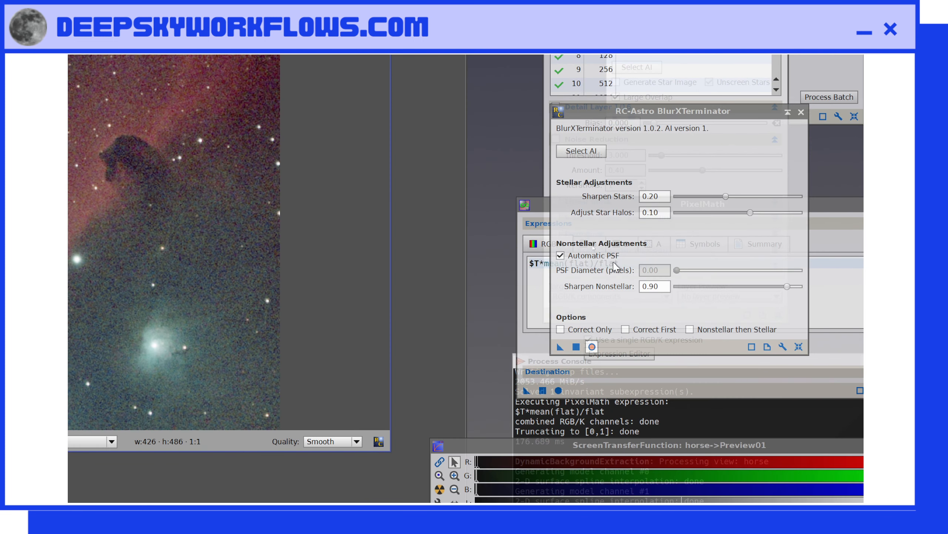
pyautogui.moveTo(580, 265)
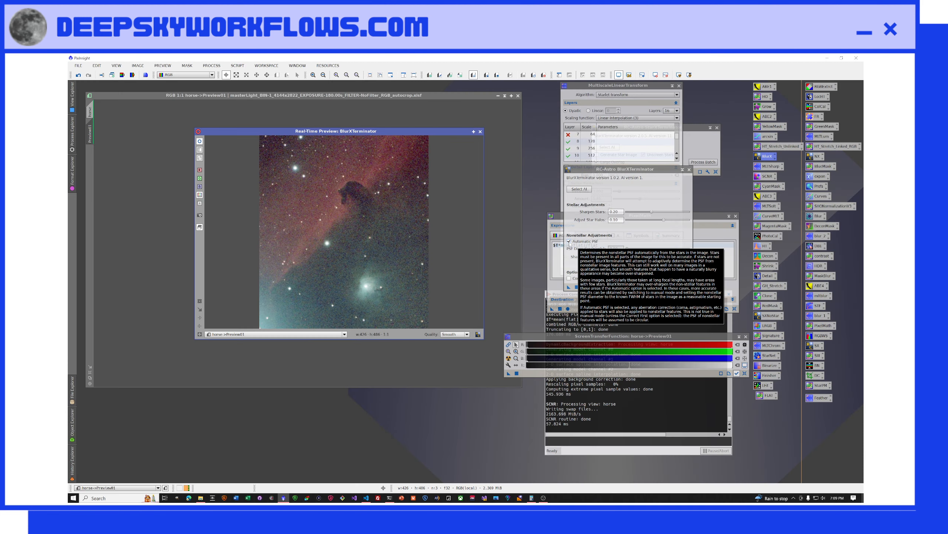
pyautogui.click(570, 241)
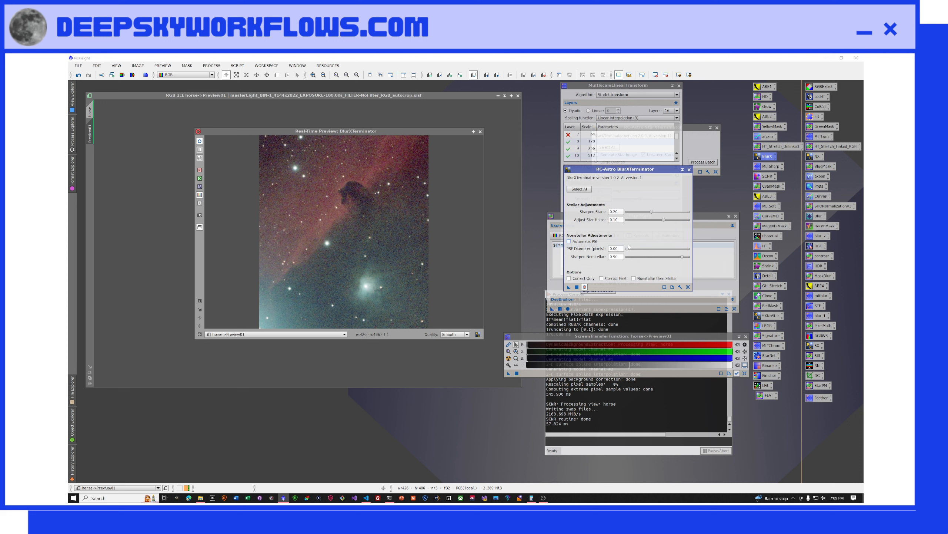
pyautogui.moveTo(628, 250); pyautogui.dragTo(691, 231)
pyautogui.moveTo(689, 249); pyautogui.dragTo(643, 250)
pyautogui.click(199, 142)
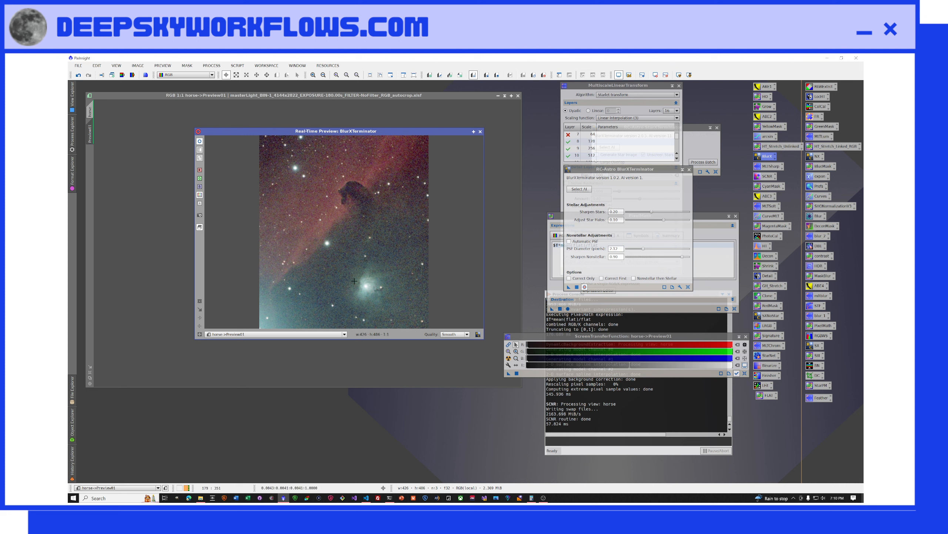
# Close the real-time preview and apply BlurXTerminator to the Horsehead preview and to the full horse image.
pyautogui.click(481, 131)
pyautogui.click(577, 287)
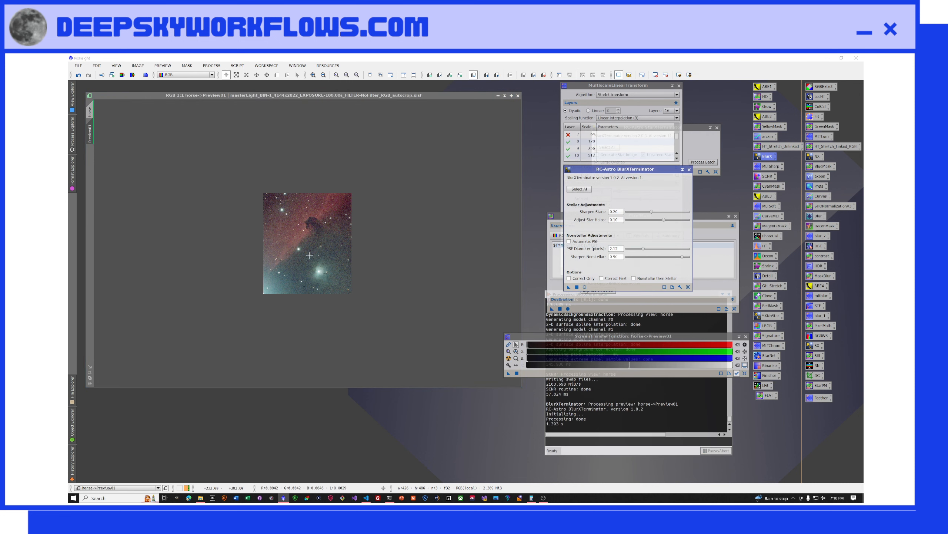
pyautogui.click(91, 112)
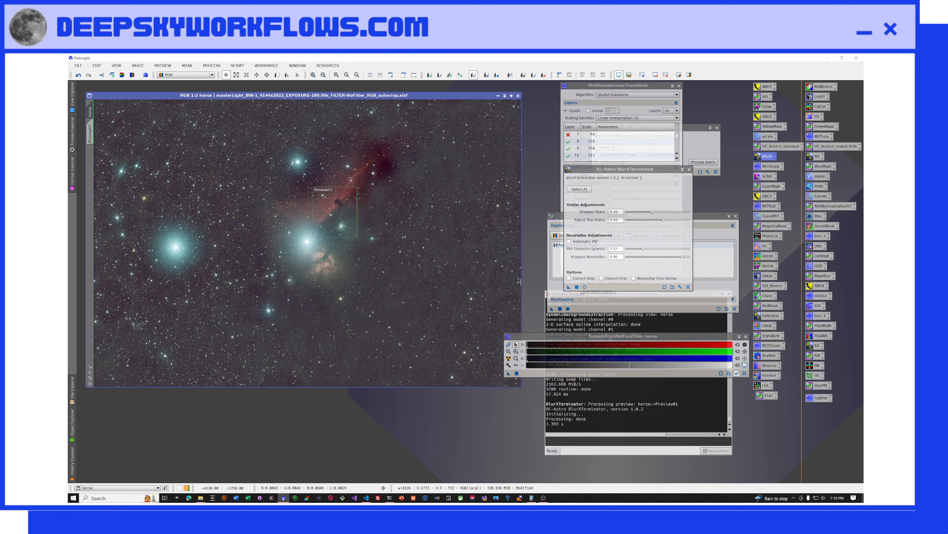
pyautogui.scroll(1, 380, 257)
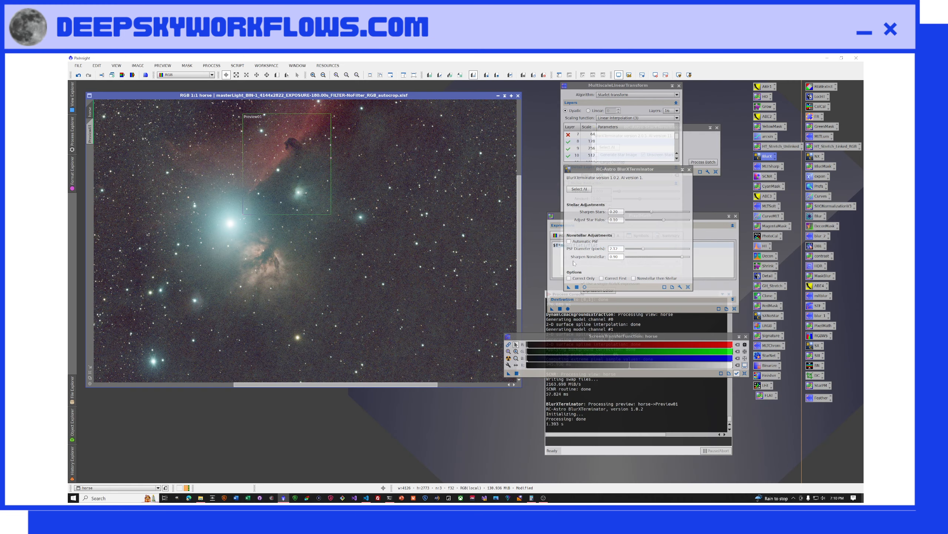
pyautogui.click(576, 287)
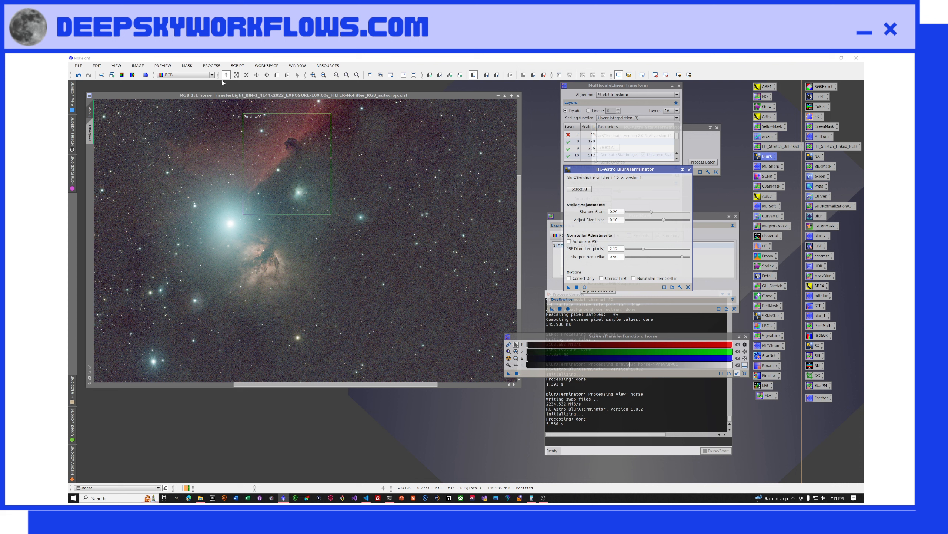
# Stretch the horse image with the EZ Soft Stretch script using a target median of 0.15.
pyautogui.click(238, 66)
pyautogui.moveTo(259, 115)
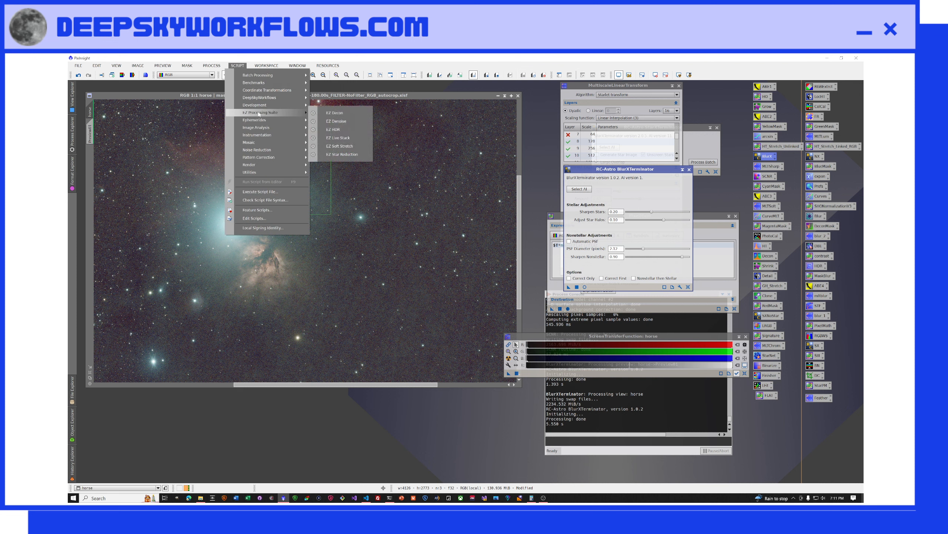
pyautogui.click(340, 146)
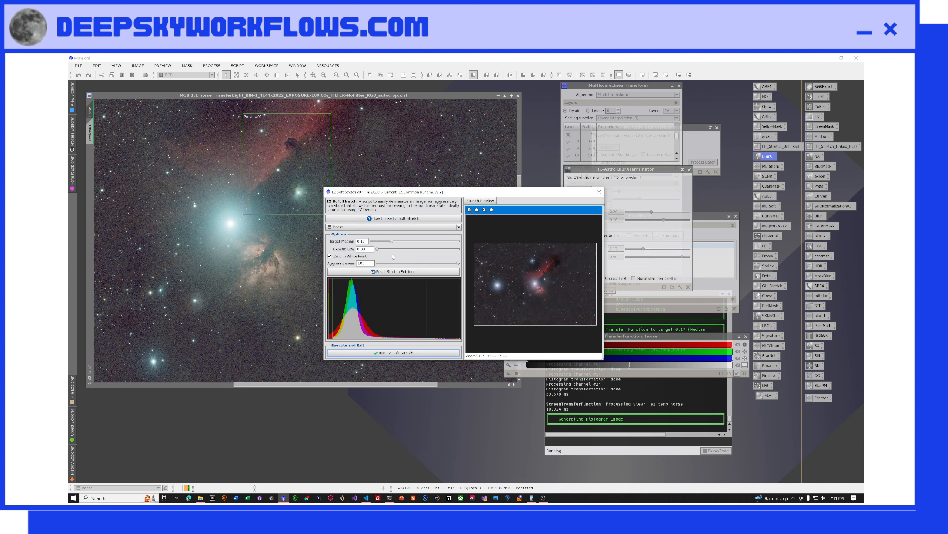
pyautogui.moveTo(392, 240); pyautogui.dragTo(367, 242)
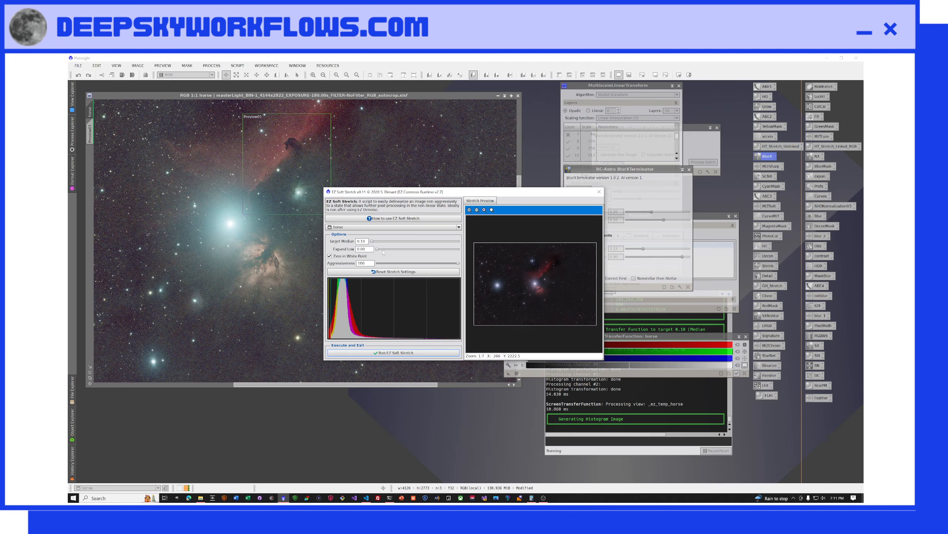
pyautogui.moveTo(374, 242); pyautogui.dragTo(383, 241)
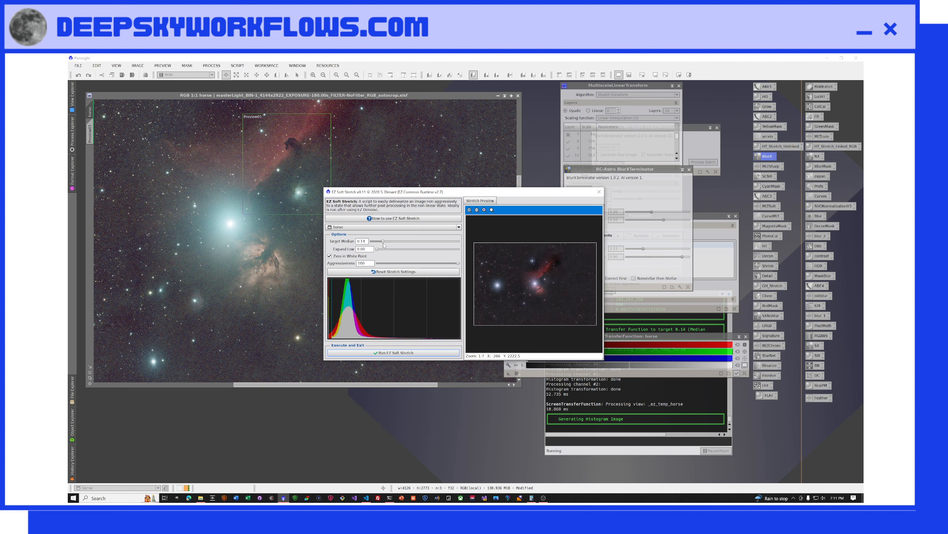
pyautogui.moveTo(384, 245); pyautogui.dragTo(391, 244)
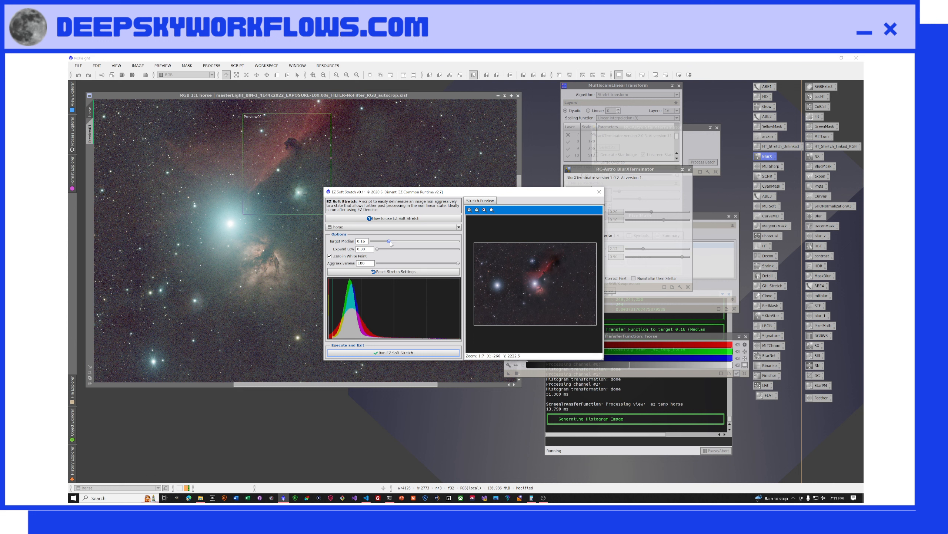
pyautogui.moveTo(389, 242); pyautogui.dragTo(380, 242)
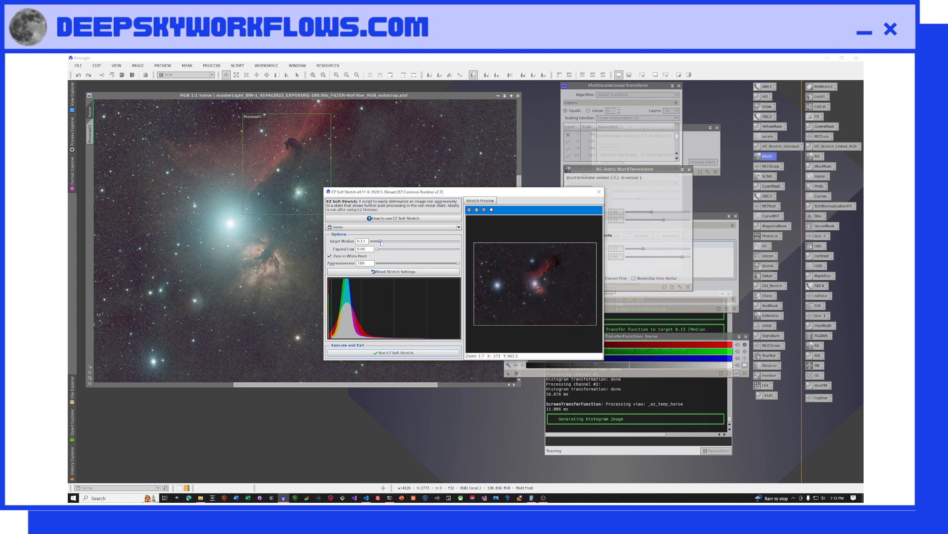
pyautogui.moveTo(380, 241); pyautogui.dragTo(386, 242)
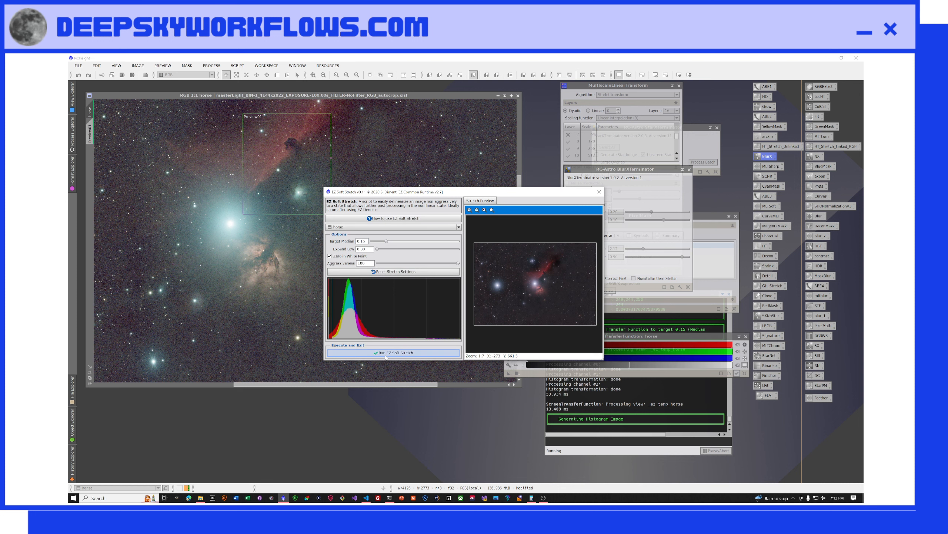
pyautogui.click(387, 354)
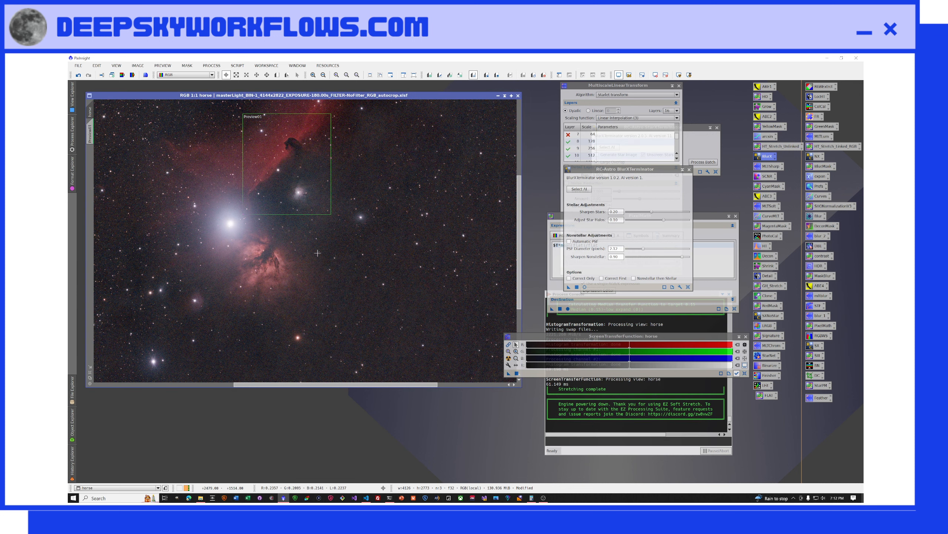
# Open the saved StarXTerminator process and run it on the horse image with Generate Star Image, Unscreen Stars and Large Overlap enabled.
pyautogui.click(90, 372)
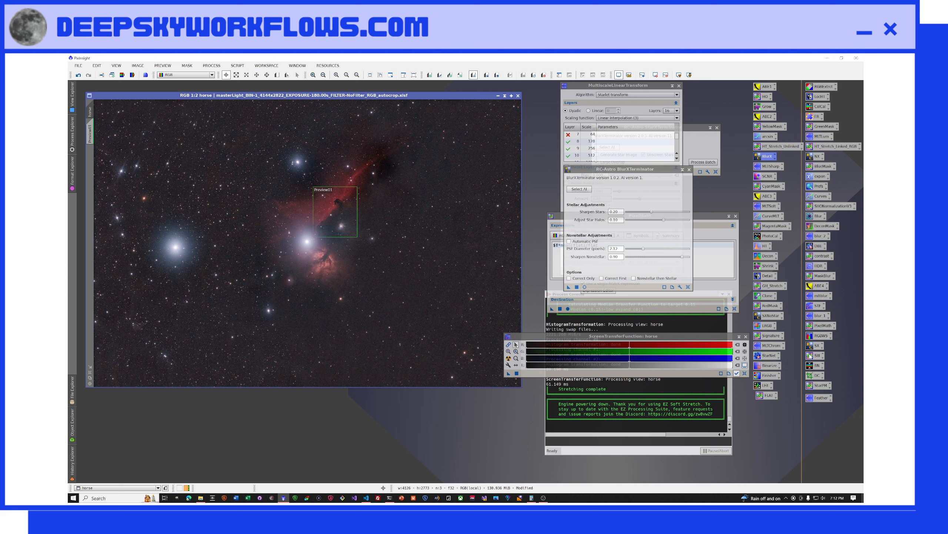
pyautogui.moveTo(817, 347)
pyautogui.mouseDown()
pyautogui.moveTo(582, 285)
pyautogui.moveTo(408, 267)
pyautogui.moveTo(481, 263)
pyautogui.moveTo(828, 347)
pyautogui.moveTo(817, 349)
pyautogui.mouseUp()
pyautogui.doubleClick(817, 349)
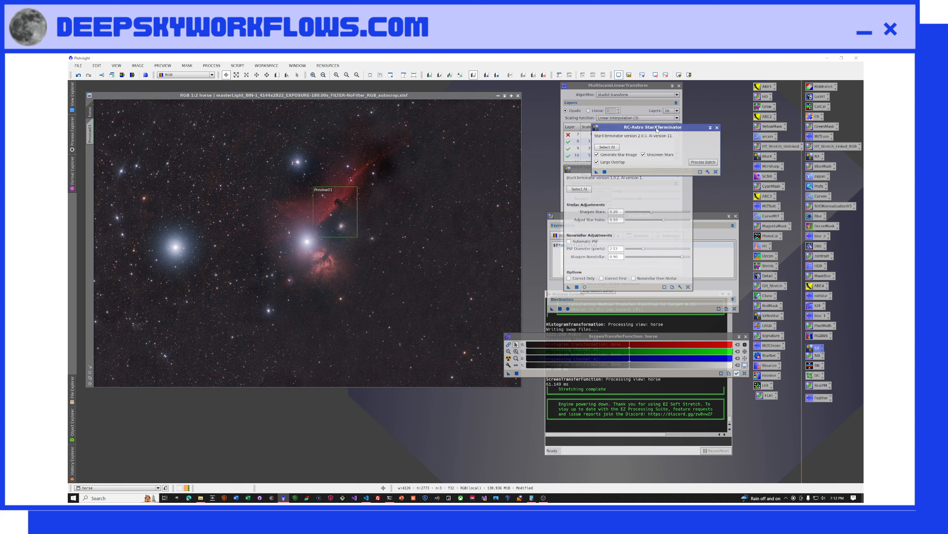
pyautogui.moveTo(658, 130); pyautogui.dragTo(504, 190)
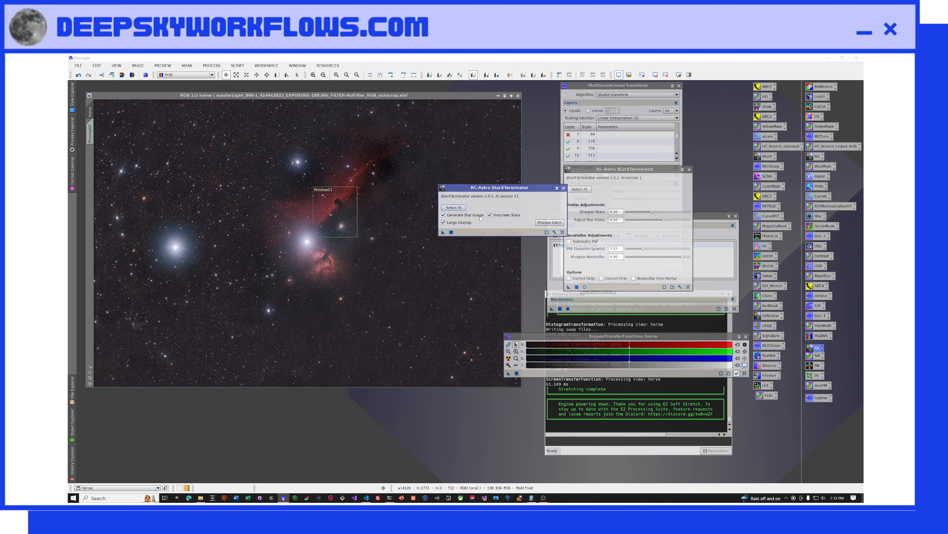
pyautogui.click(458, 216)
pyautogui.click(443, 232)
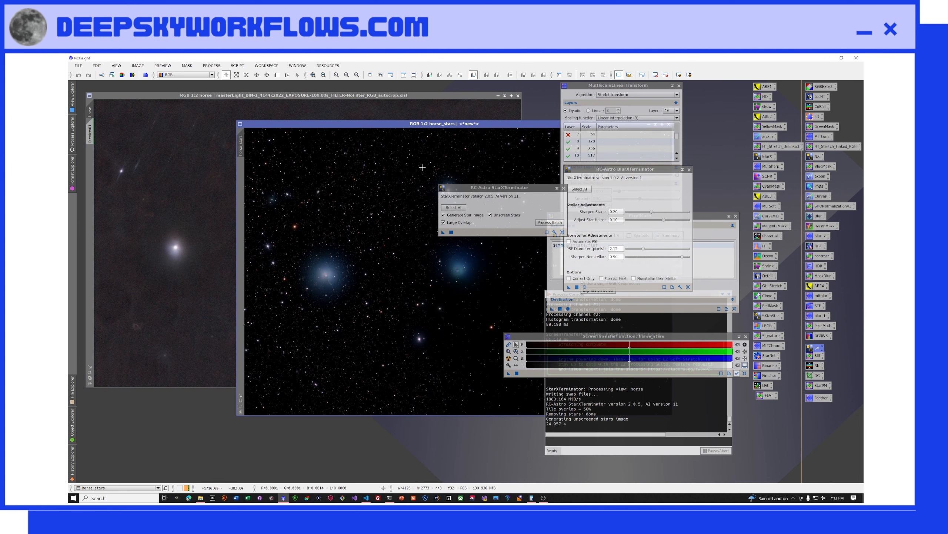
# Examine the extracted horse_stars image up close, checking the bright-star halos and the star colours.
pyautogui.moveTo(430, 127); pyautogui.dragTo(314, 158)
pyautogui.hotkey('ctrl', '+')
pyautogui.hotkey('ctrl', '+')
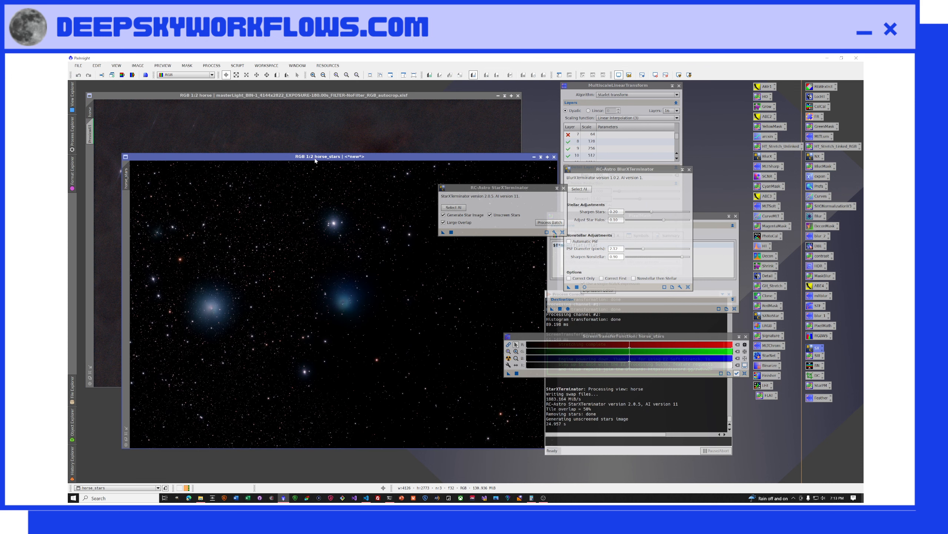
pyautogui.scroll(1, 324, 301)
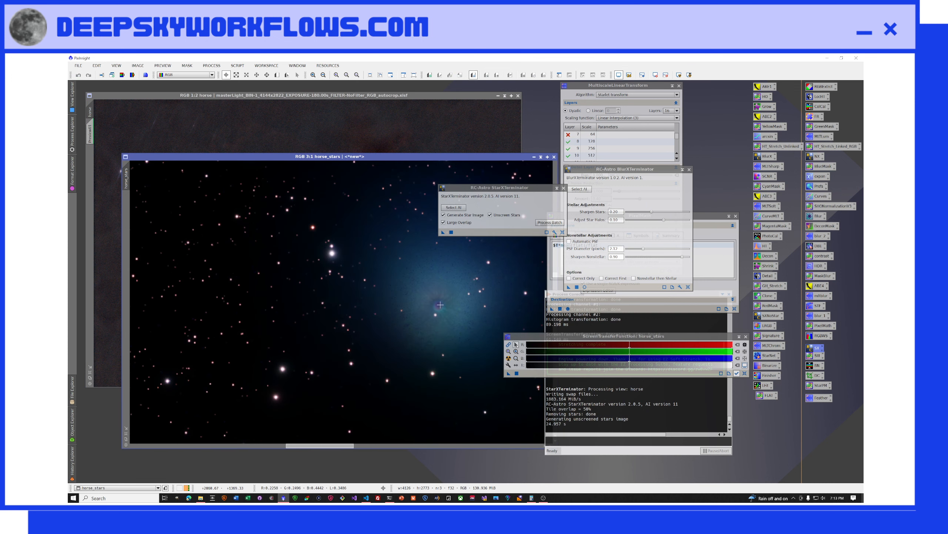
pyautogui.scroll(1, 351, 295)
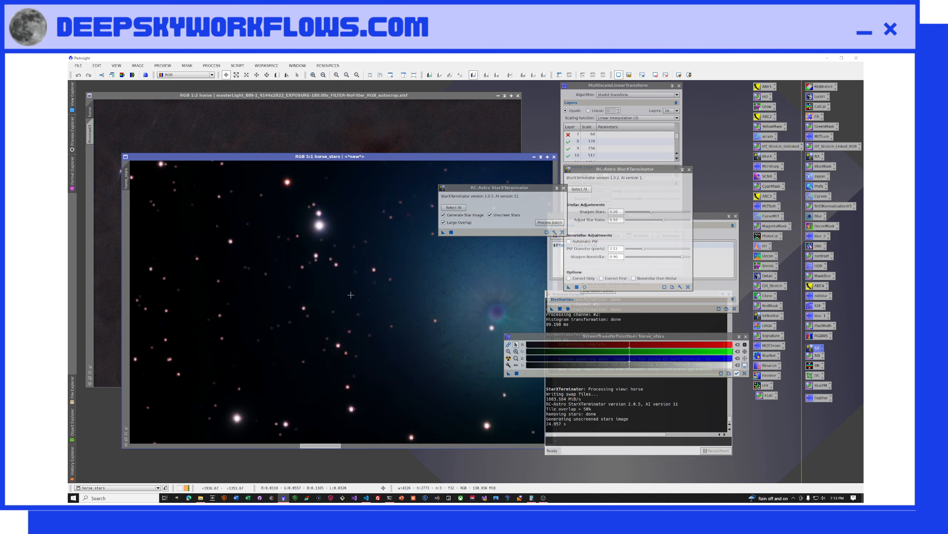
pyautogui.scroll(-4, 351, 295)
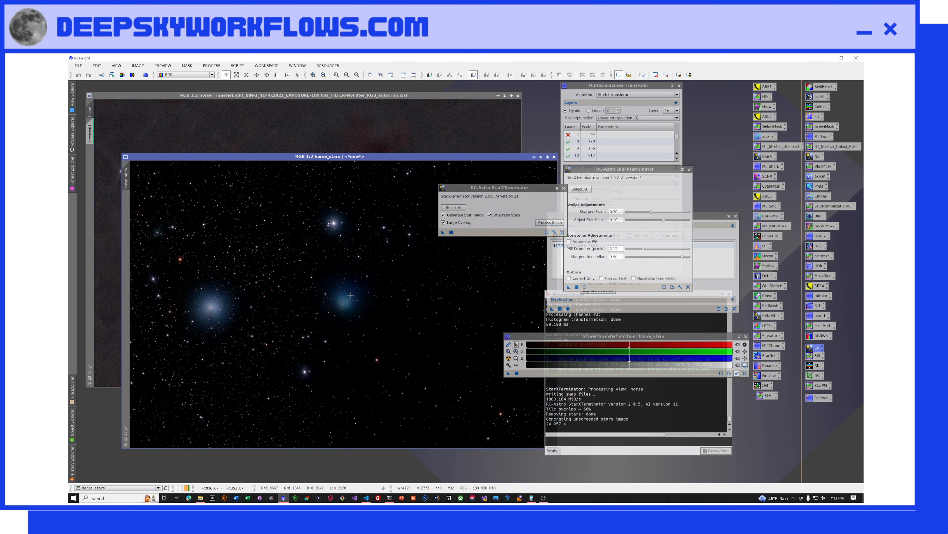
pyautogui.scroll(5, 267, 274)
pyautogui.scroll(-4, 268, 272)
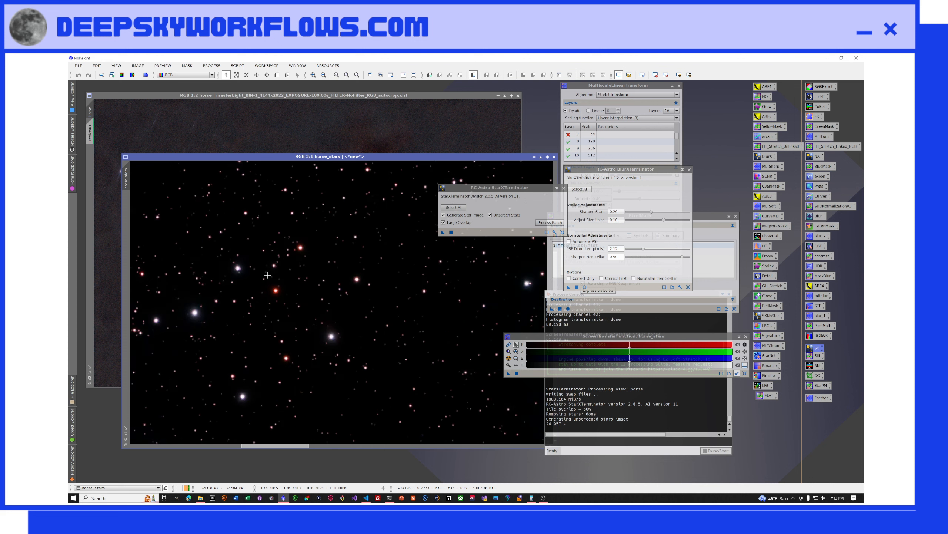
# Return to the starless horse image, move StarXTerminator aside and examine the area around the bright star and Flame Nebula.
pyautogui.click(316, 96)
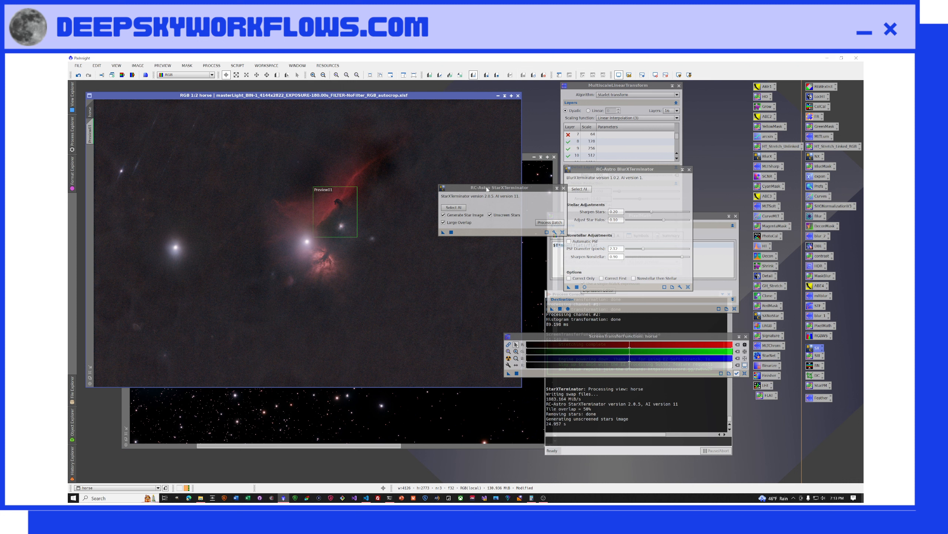
pyautogui.moveTo(487, 189); pyautogui.dragTo(585, 165)
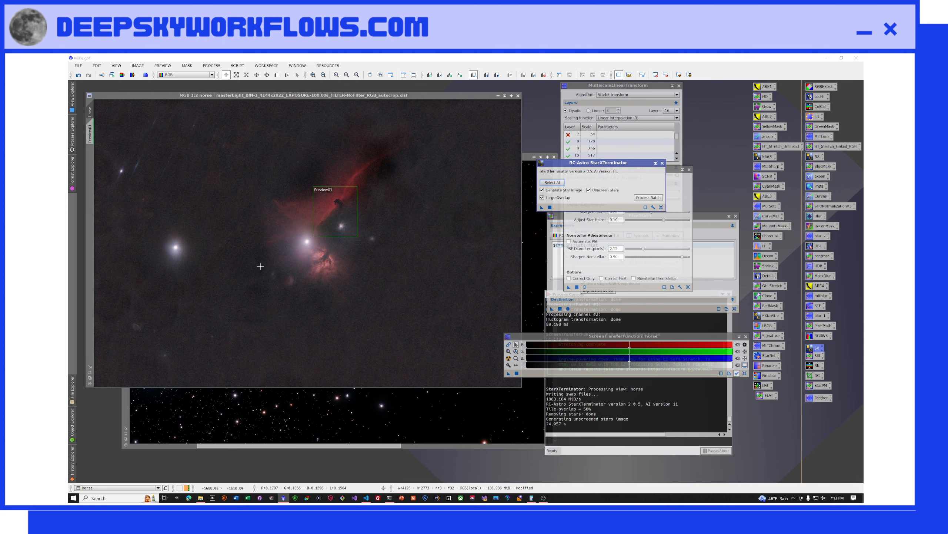
pyautogui.scroll(-4, 313, 239)
pyautogui.scroll(6, 312, 239)
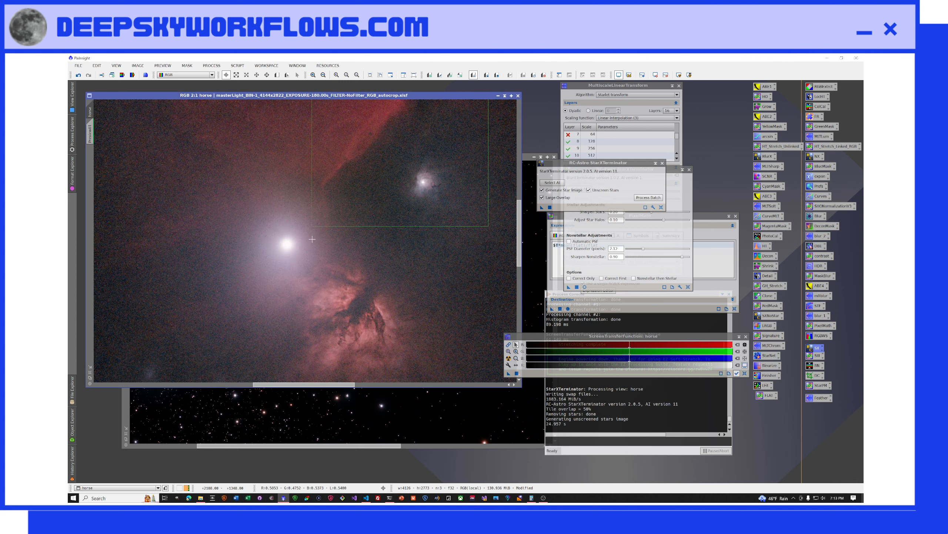
# Switch to Preview01 around the Horsehead in the starless horse image and clear its screen stretch.
pyautogui.scroll(-2, 313, 239)
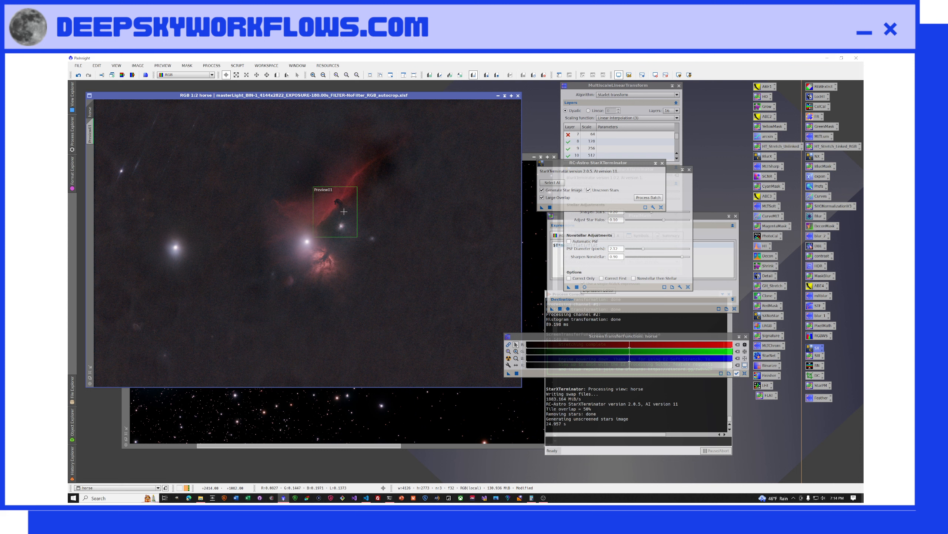
pyautogui.click(91, 138)
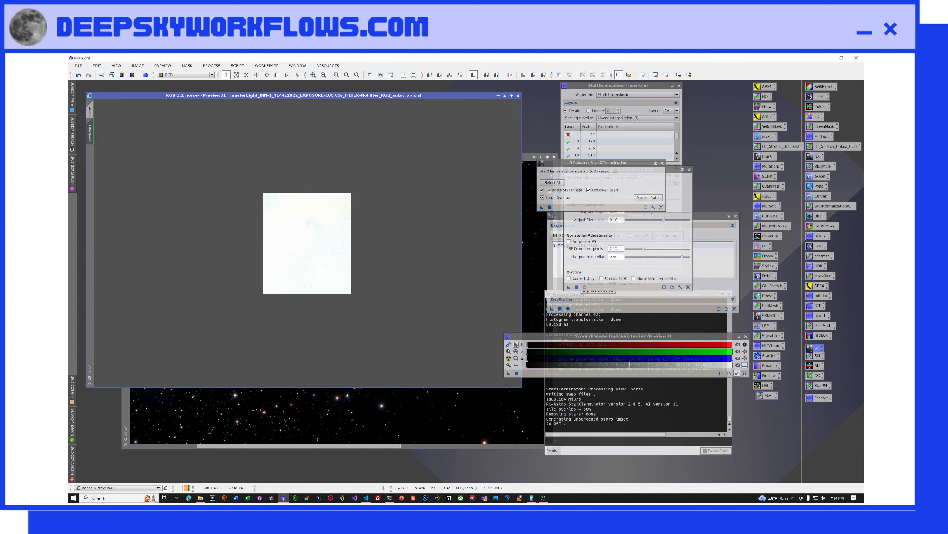
pyautogui.click(619, 75)
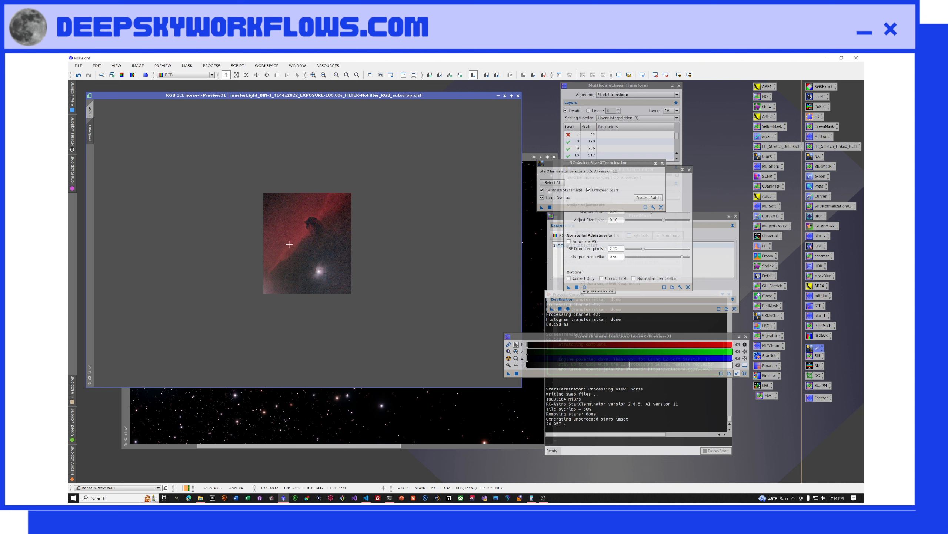
pyautogui.scroll(1, 296, 245)
pyautogui.scroll(-2, 295, 246)
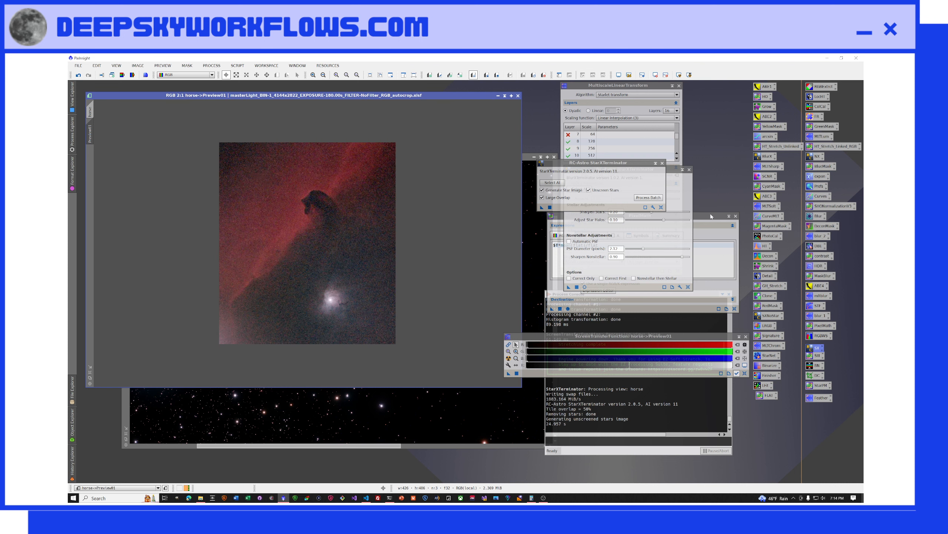
# Open the saved MLTSharp process with a real-time preview, reset its parameters and set the number of layers to 8.
pyautogui.doubleClick(769, 170)
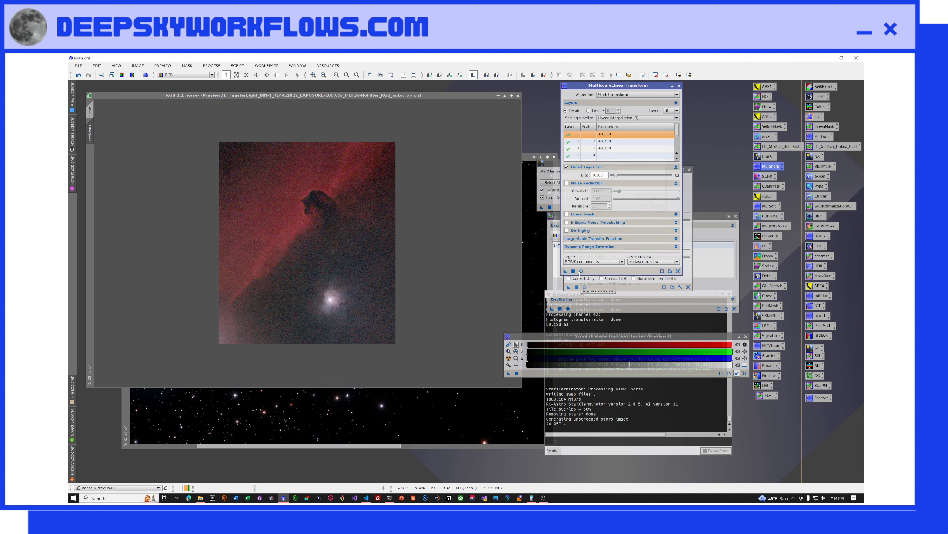
pyautogui.click(581, 271)
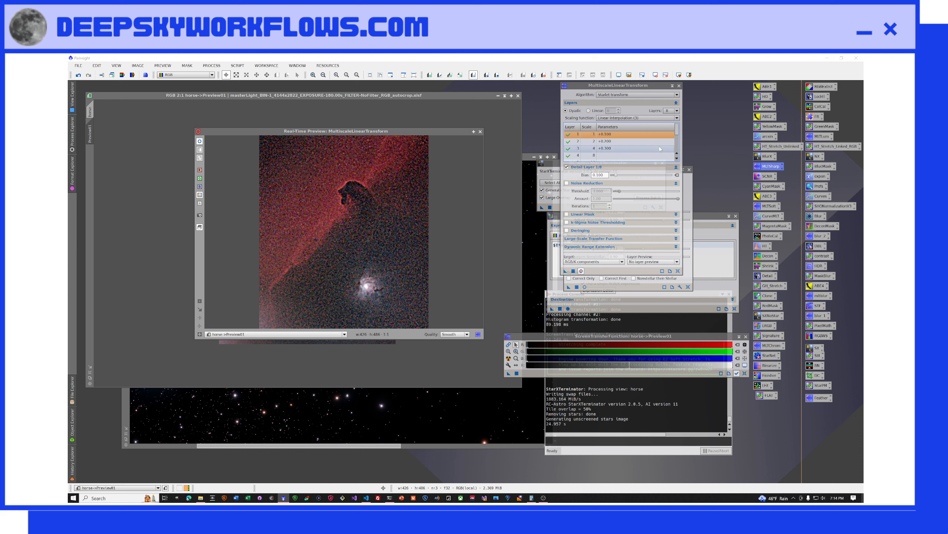
pyautogui.click(678, 271)
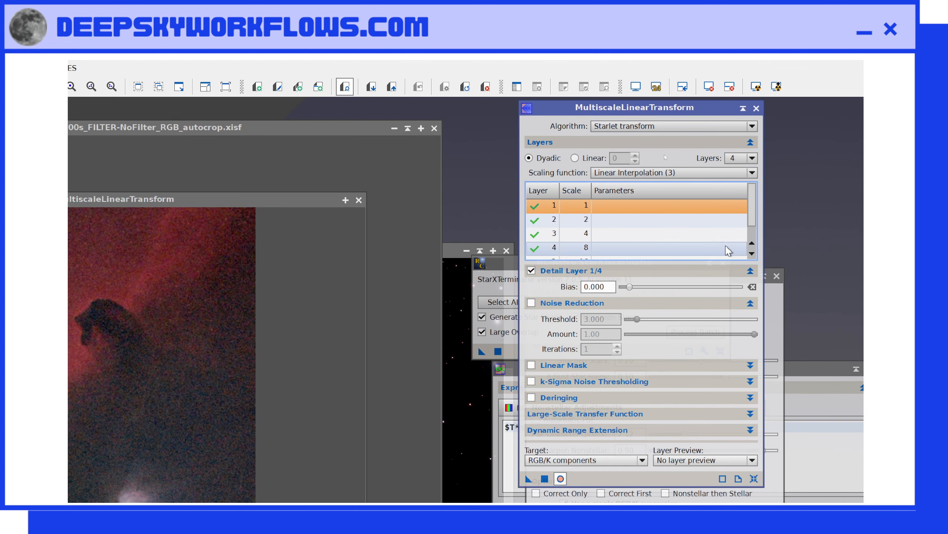
pyautogui.click(752, 158)
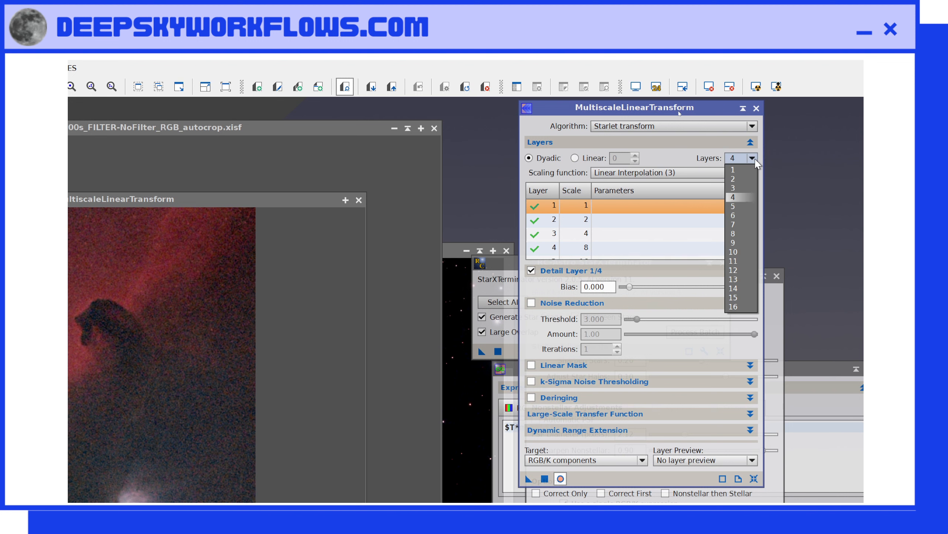
pyautogui.click(734, 233)
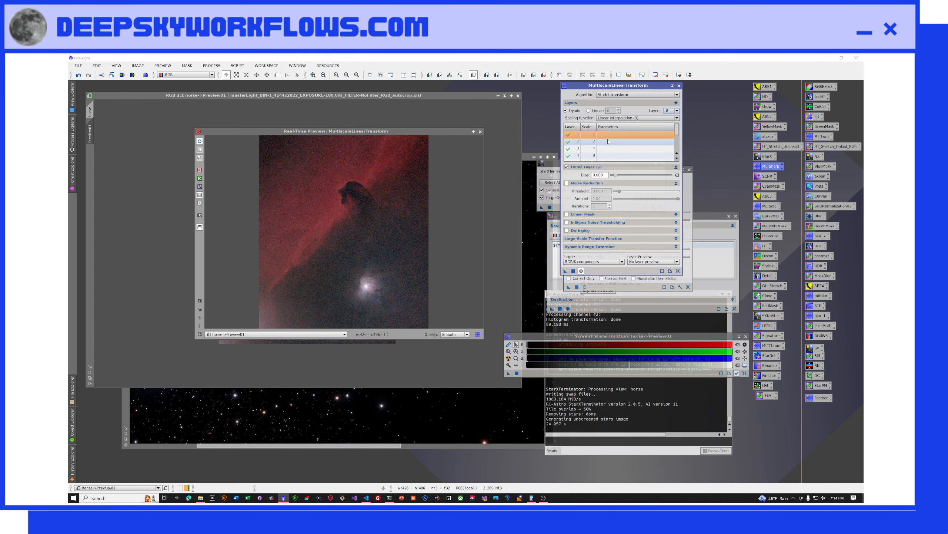
# Set the bias of layer 3 to 0.1 and compare the real-time preview with and without the sharpening.
pyautogui.click(611, 148)
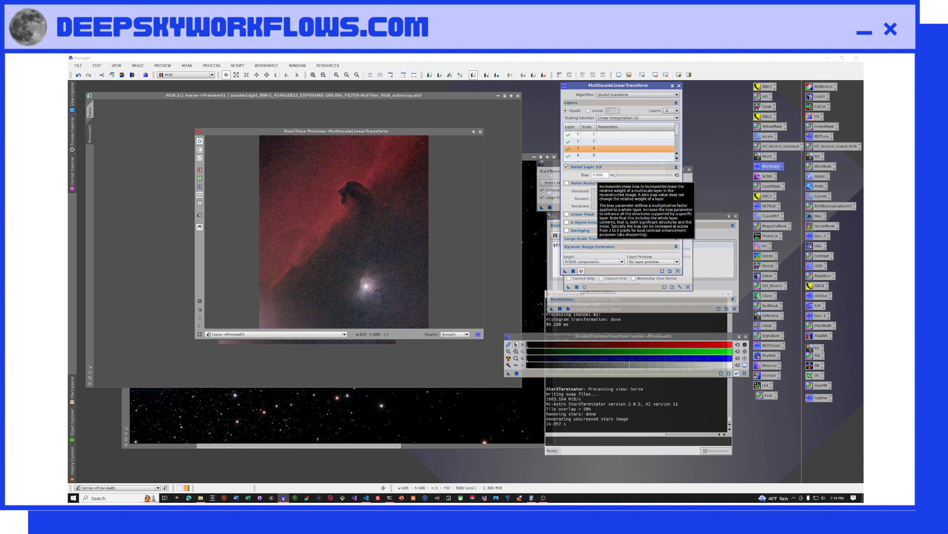
pyautogui.click(598, 174)
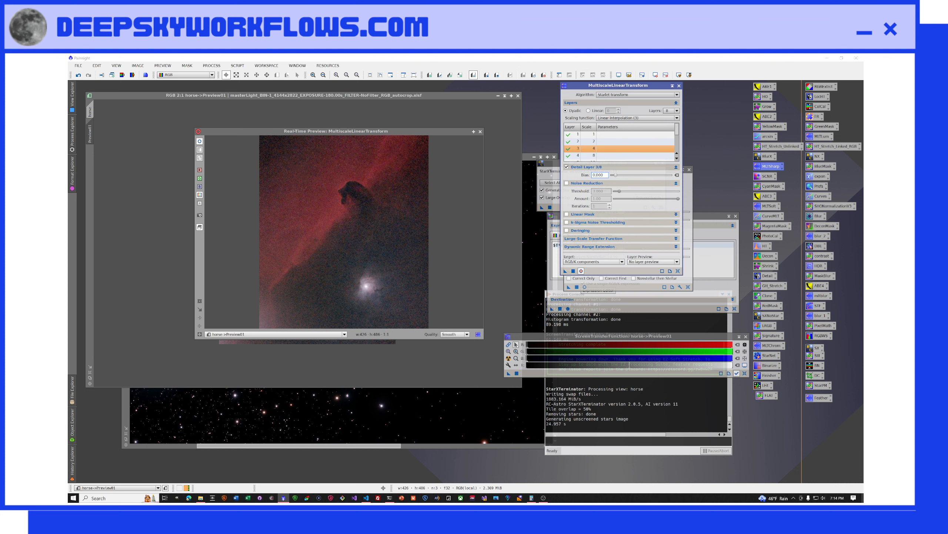
pyautogui.doubleClick(599, 174)
pyautogui.write('1')
pyautogui.press('Return')
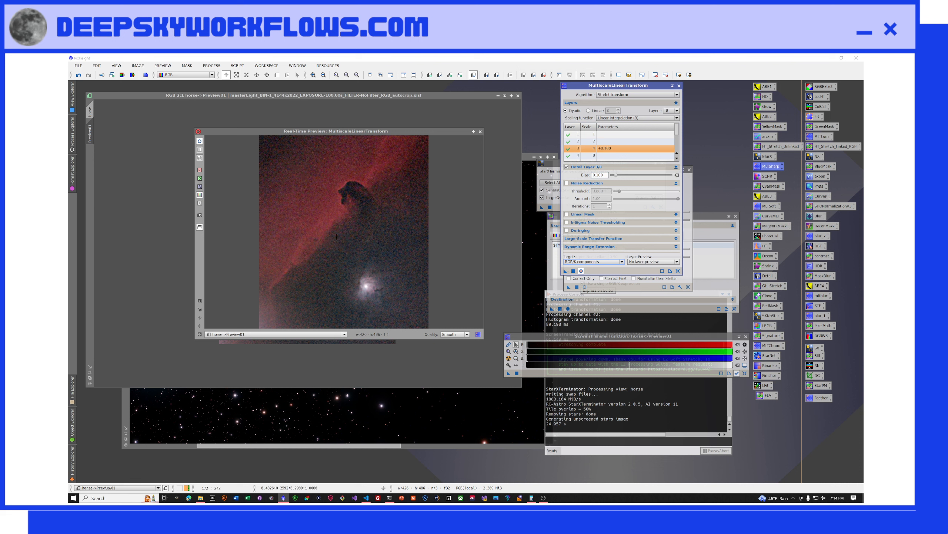
pyautogui.click(200, 140)
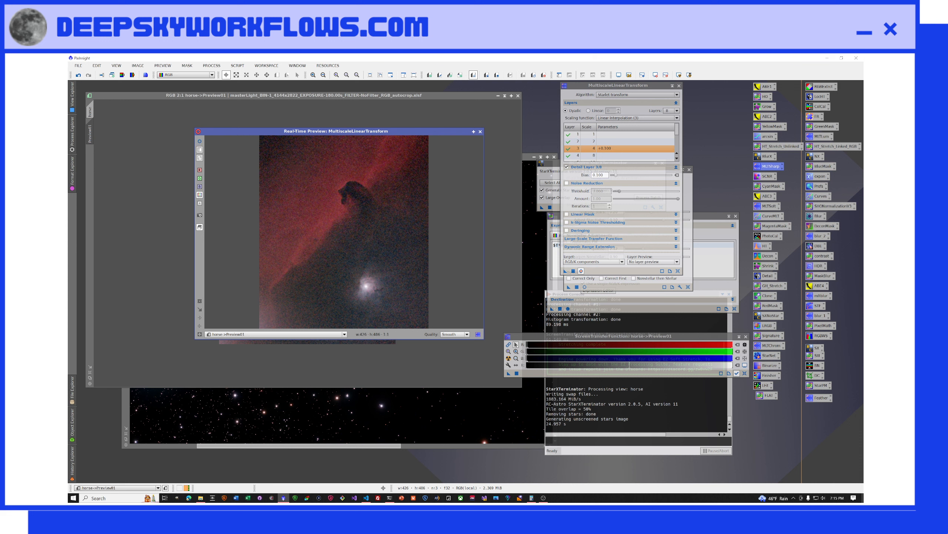
# Try a layer 3 bias of 0.08 and compare the real-time preview with and without it.
pyautogui.doubleClick(601, 175)
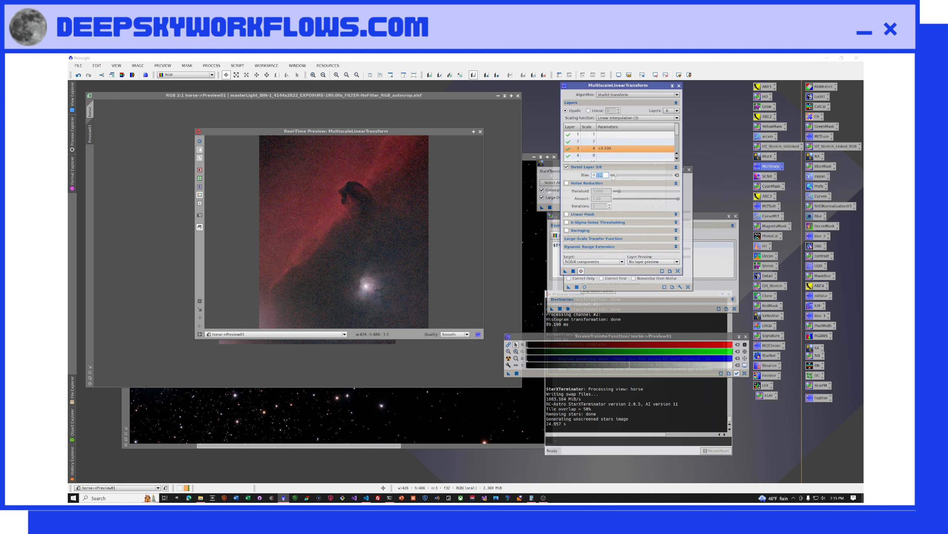
pyautogui.write('08')
pyautogui.press('Return')
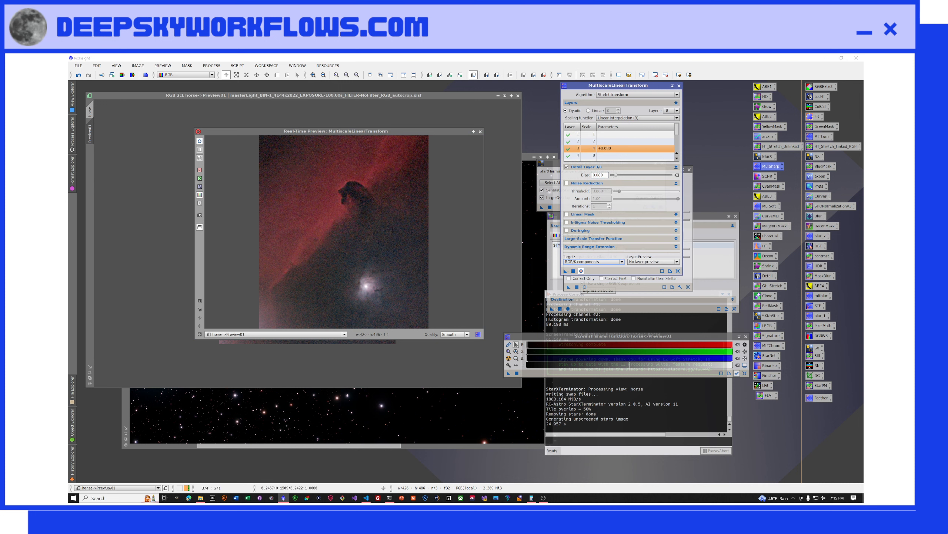
pyautogui.click(200, 141)
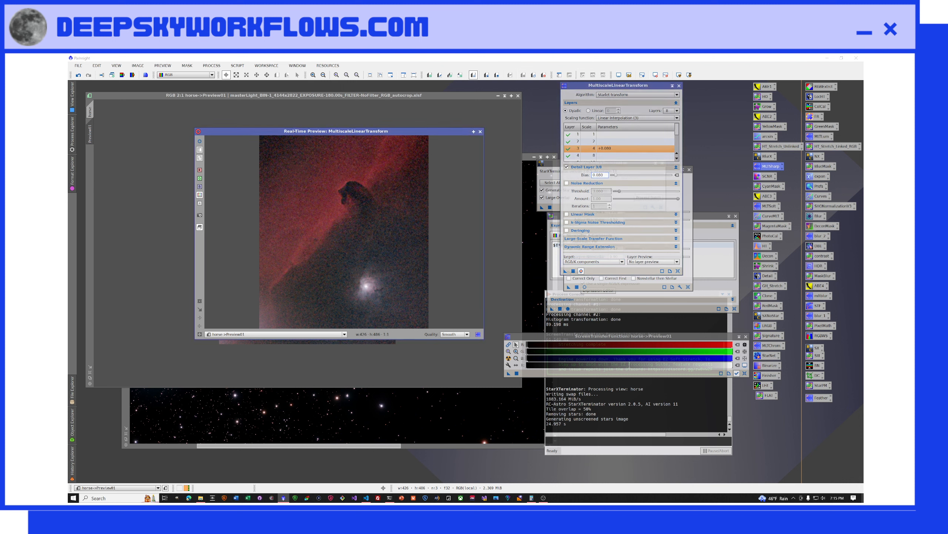
# Reduce the layer 3 bias to 0.06 and check the real-time preview with and without the effect.
pyautogui.moveTo(598, 175); pyautogui.dragTo(604, 175)
pyautogui.write('66')
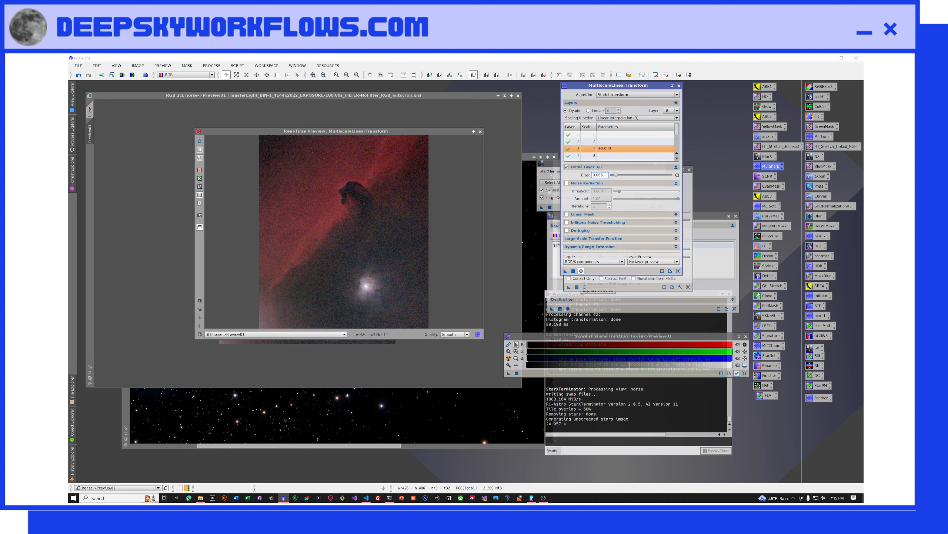
pyautogui.press('BackSpace')
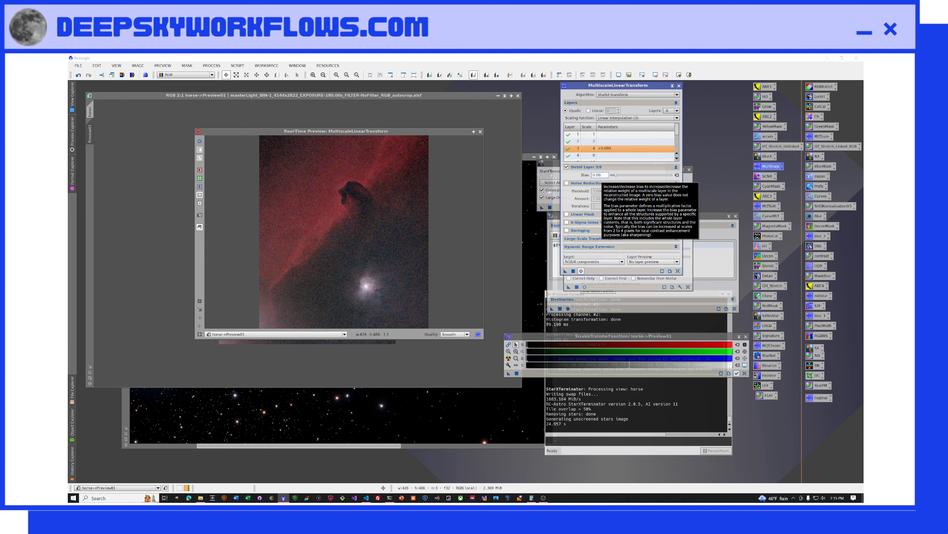
pyautogui.press('Return')
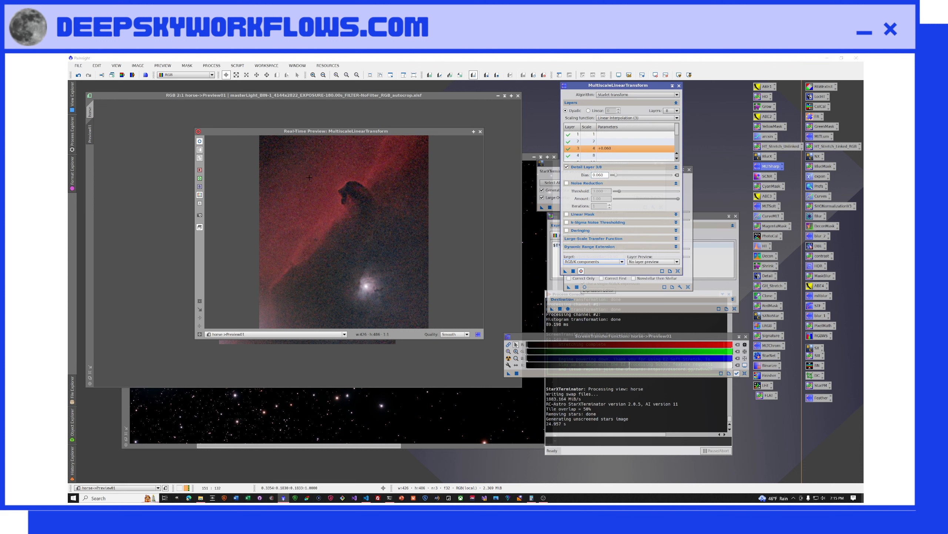
pyautogui.click(201, 144)
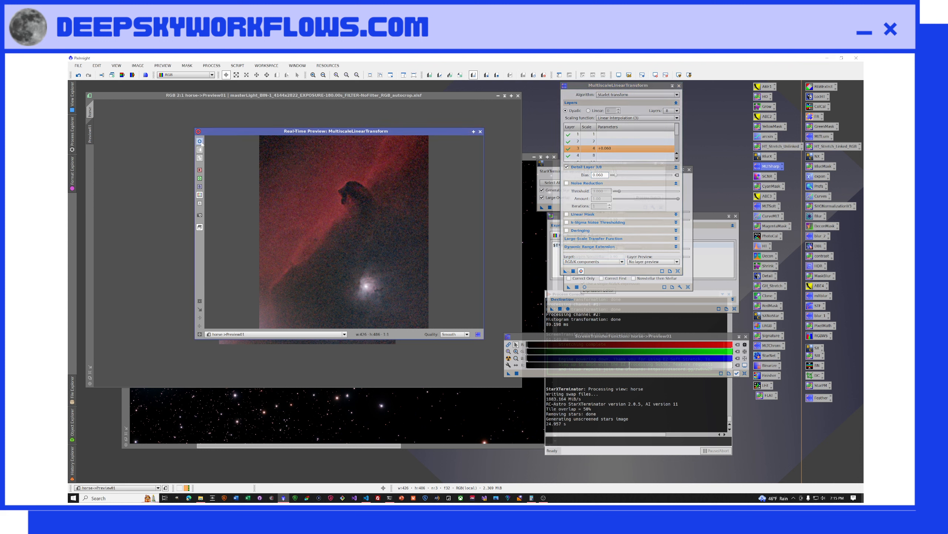
# Set the bias of layer 4 to 0.03.
pyautogui.click(602, 155)
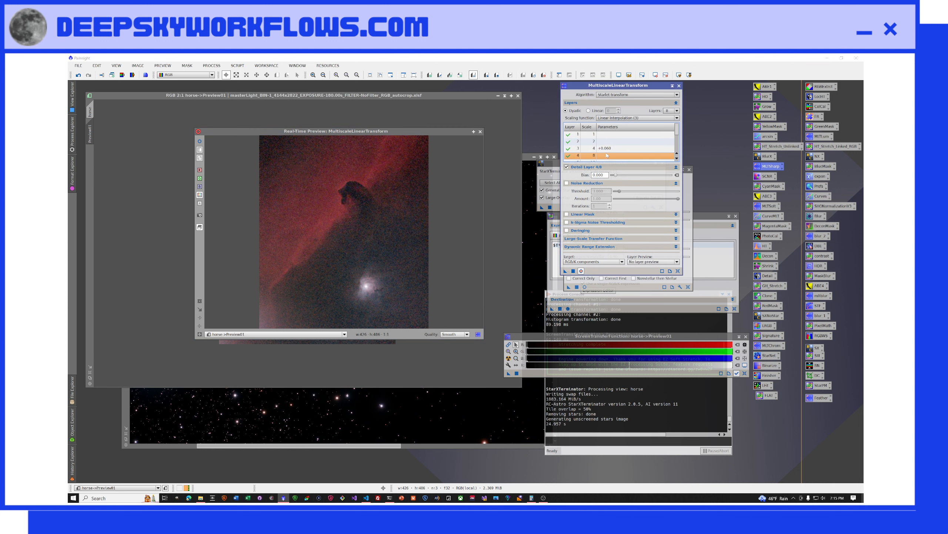
pyautogui.scroll(-1, 607, 156)
pyautogui.scroll(1, 608, 153)
pyautogui.moveTo(599, 175)
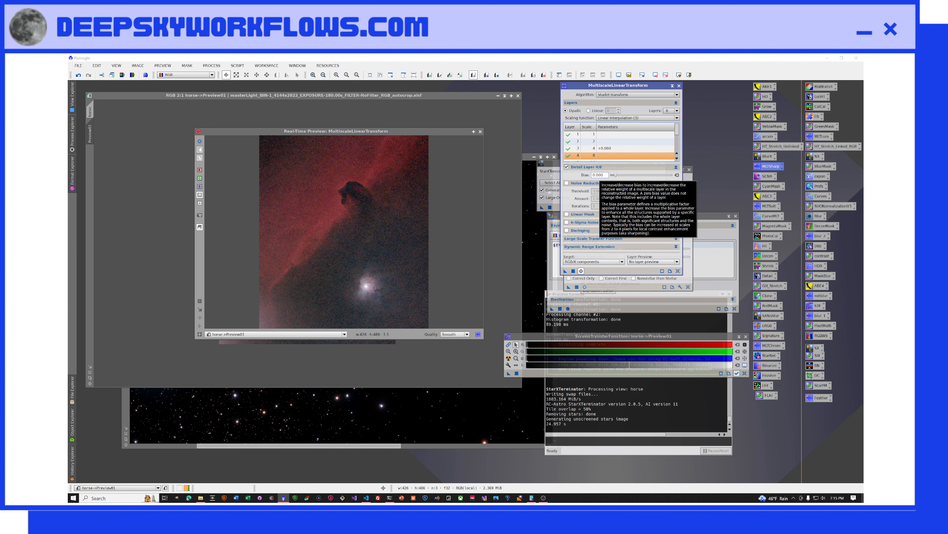
pyautogui.moveTo(599, 175); pyautogui.dragTo(603, 175)
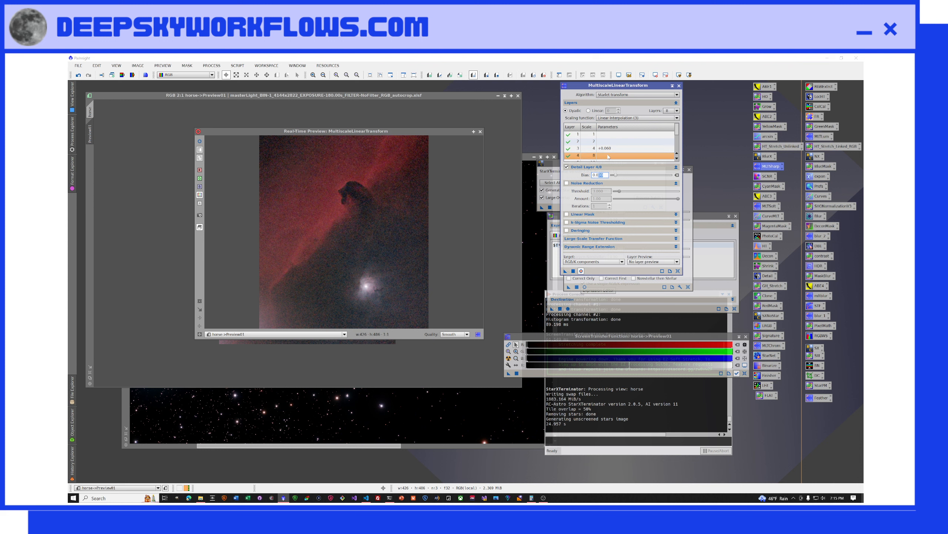
pyautogui.press('Return')
# Set the bias of layer 5 to 0.015 and of layer 6 to 0.007.
pyautogui.scroll(-1, 606, 156)
pyautogui.click(604, 141)
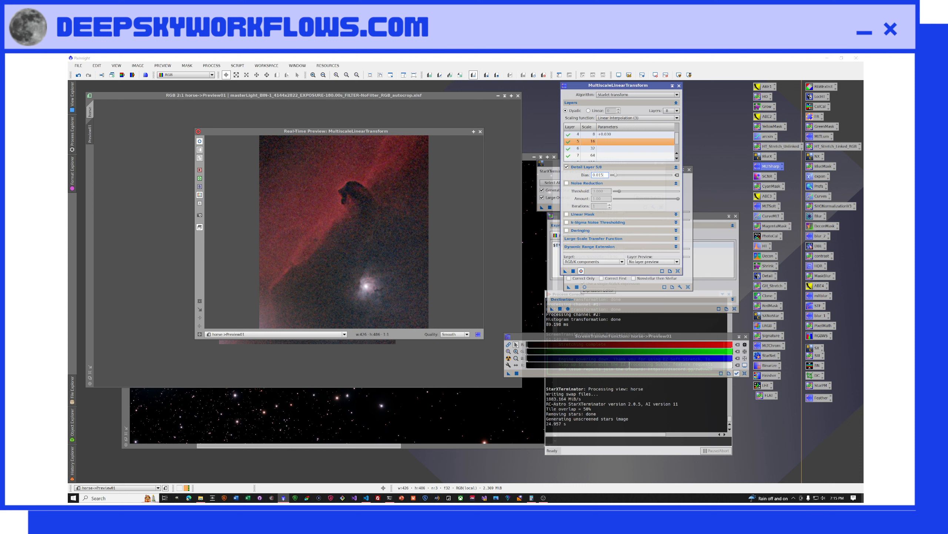
pyautogui.press('Return')
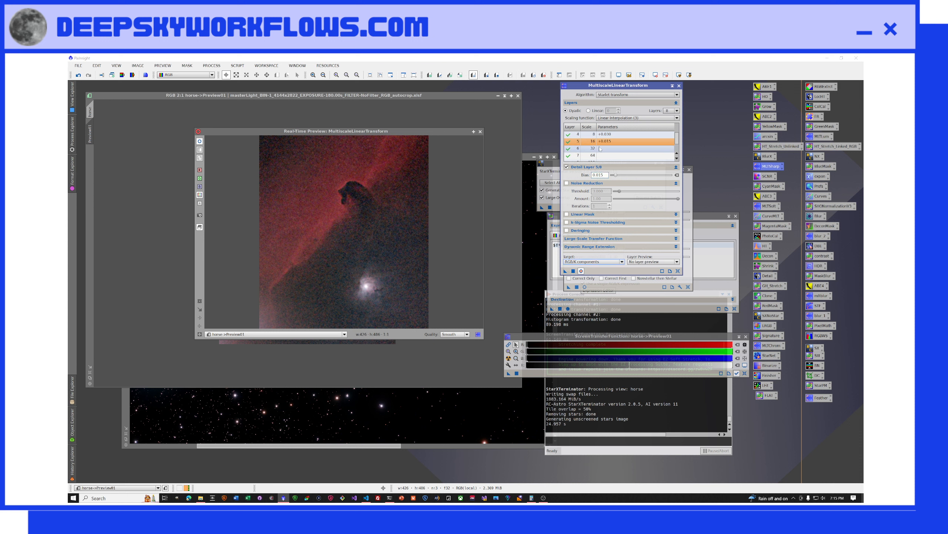
pyautogui.click(600, 148)
pyautogui.click(603, 175)
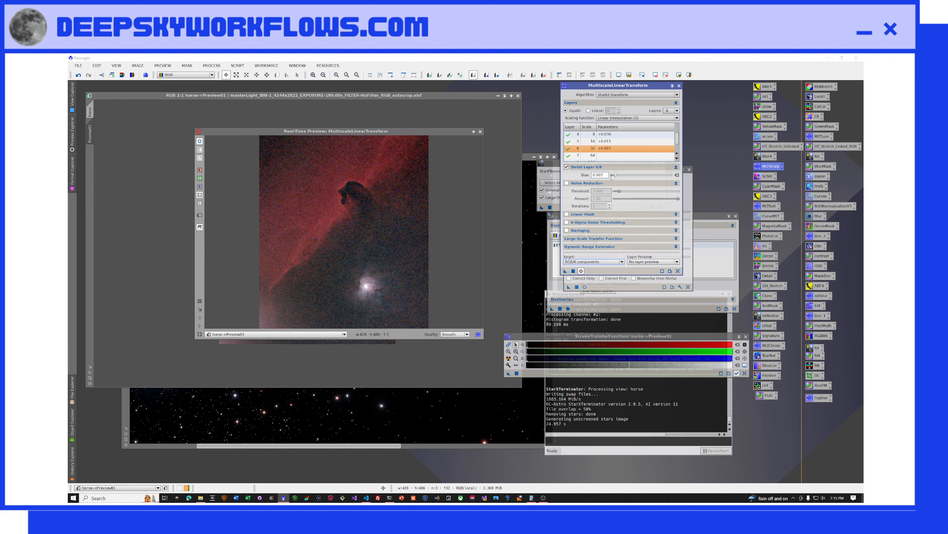
pyautogui.press('Return')
# Set the bias of layer 7 to 0.0035 and of layer 8 to 0.002.
pyautogui.click(600, 155)
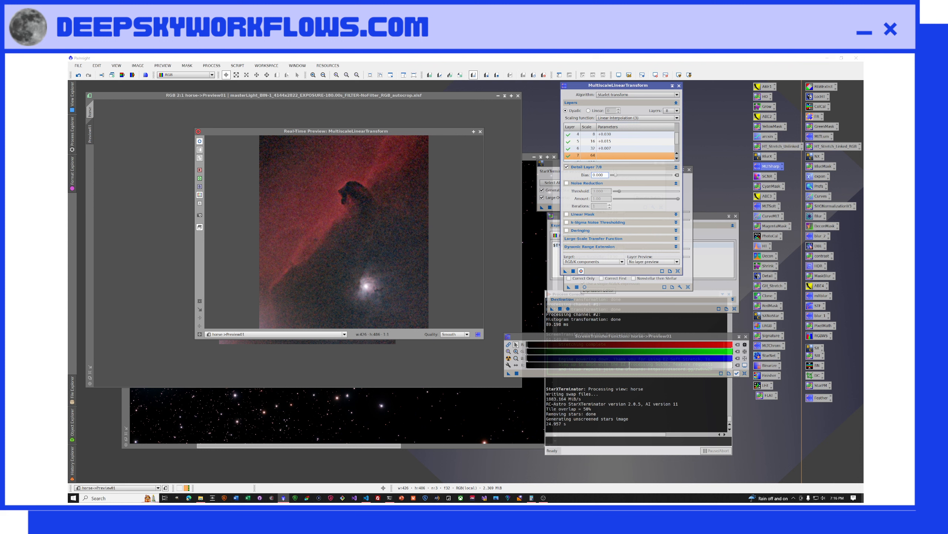
pyautogui.click(608, 175)
pyautogui.write('0.0035')
pyautogui.press('Return')
pyautogui.scroll(-1, 604, 157)
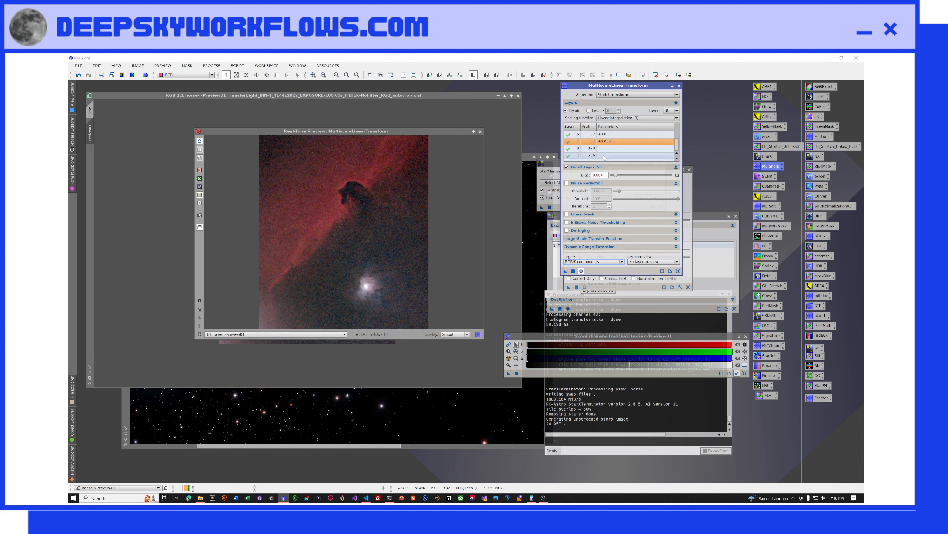
pyautogui.click(603, 148)
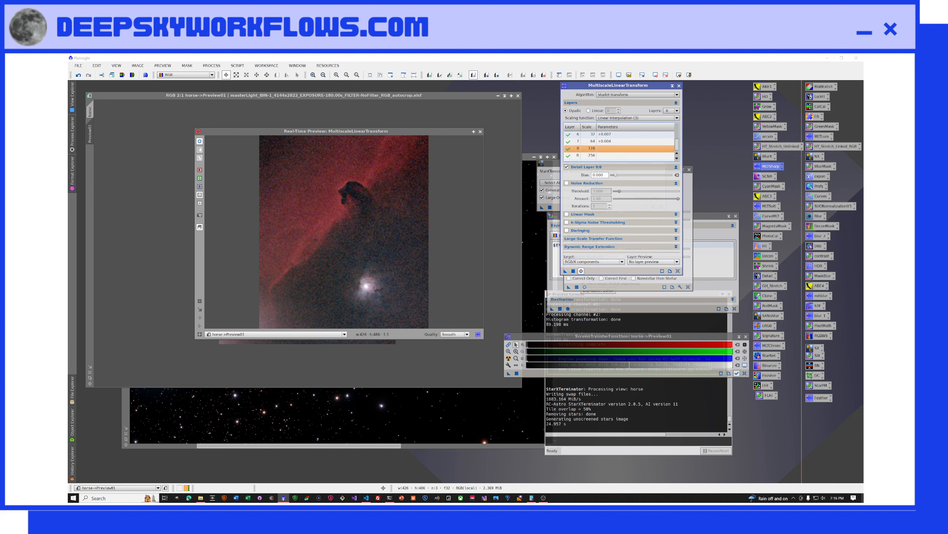
pyautogui.click(602, 175)
pyautogui.write('0.002')
pyautogui.press('Return')
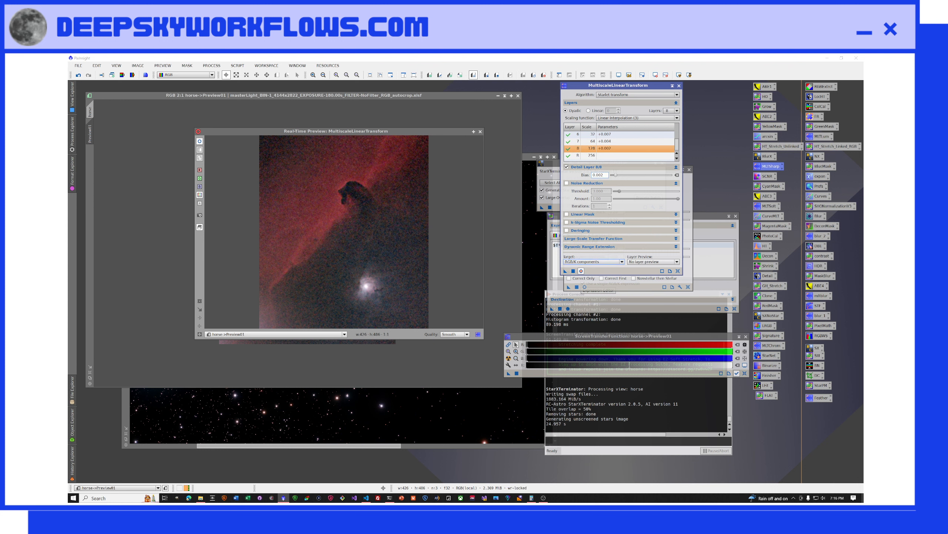
# Close the real-time preview after a before/after comparison and apply MultiscaleLinearTransform to the full horse image, checking the nebula at 1:1.
pyautogui.click(200, 142)
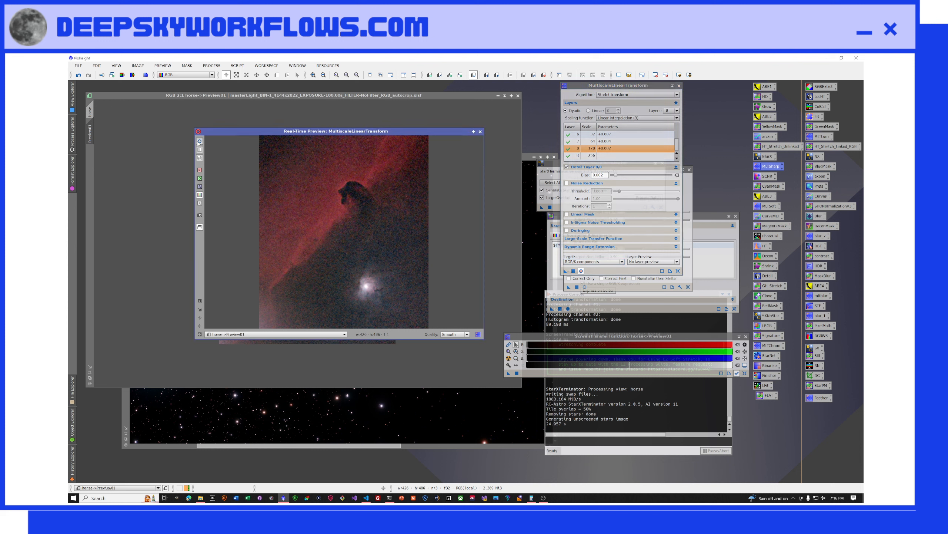
pyautogui.click(480, 131)
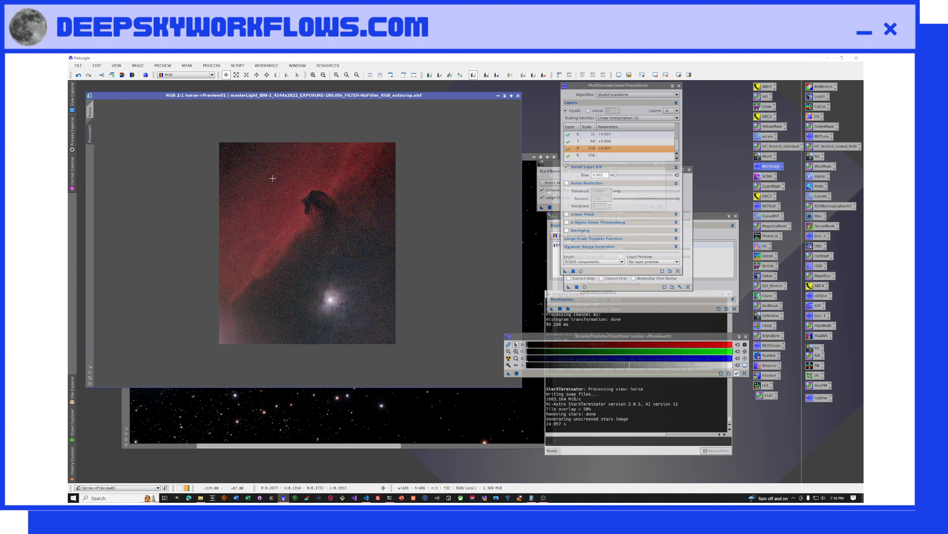
pyautogui.click(92, 108)
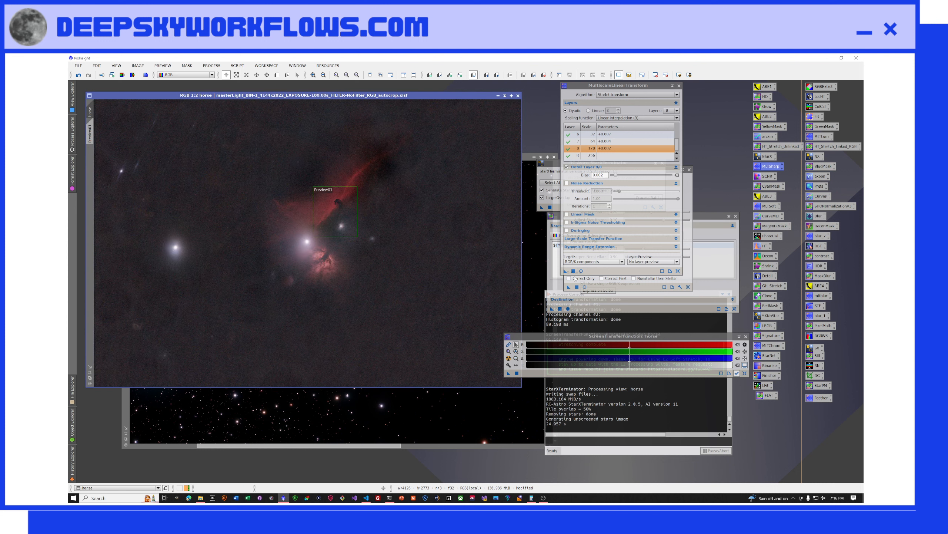
pyautogui.click(573, 271)
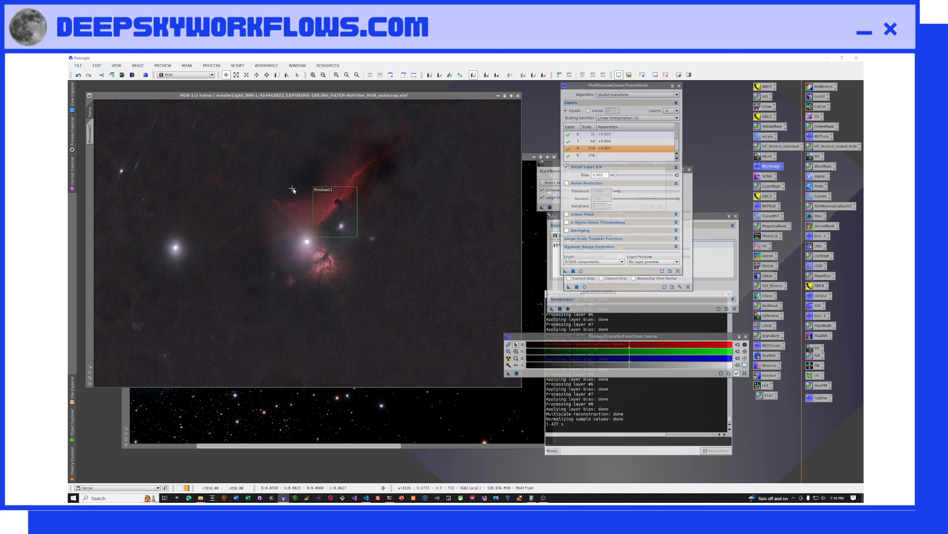
pyautogui.scroll(2, 294, 190)
pyautogui.scroll(-1, 294, 190)
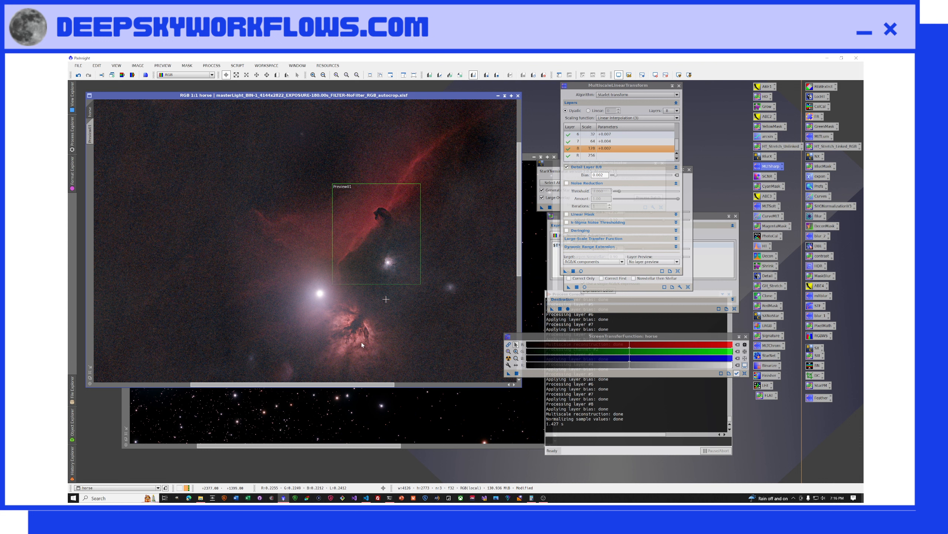
pyautogui.scroll(1, 268, 364)
pyautogui.scroll(-1, 268, 364)
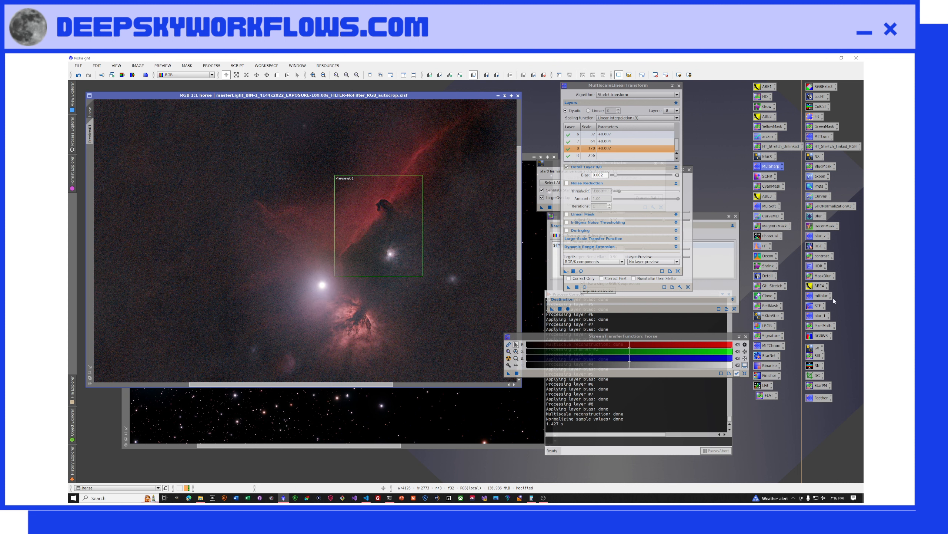
pyautogui.doubleClick(816, 357)
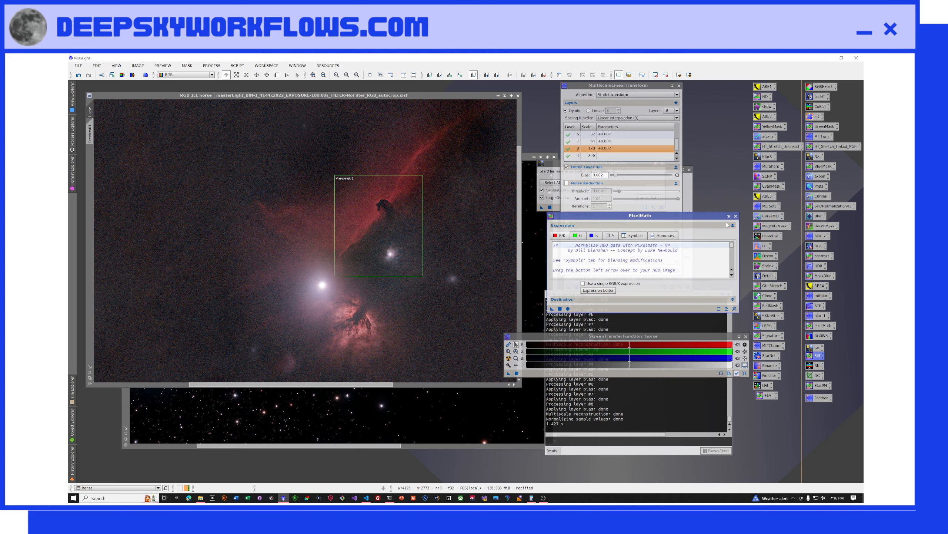
pyautogui.click(736, 216)
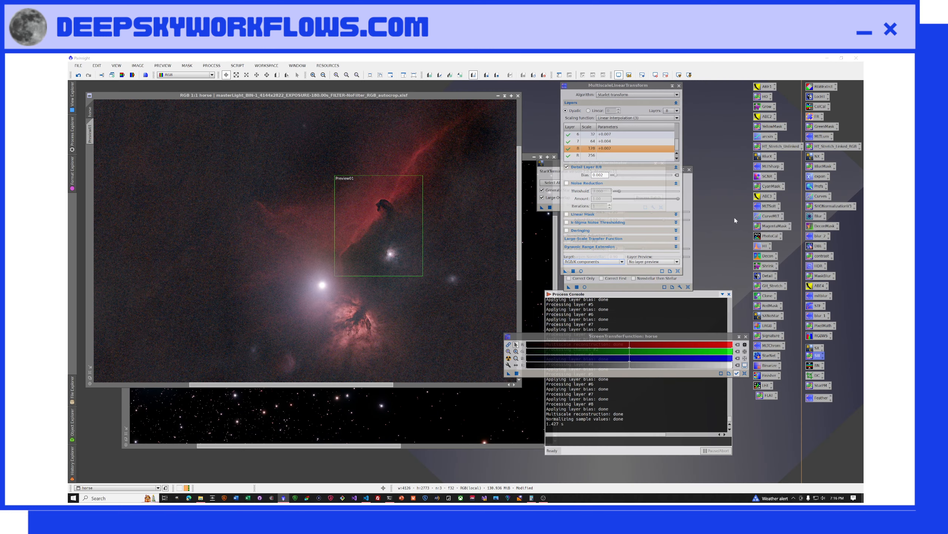
# Generate a red colour mask from the horse image with the saved RedMask PixelMath expression and arrange it beside the image.
pyautogui.doubleClick(769, 305)
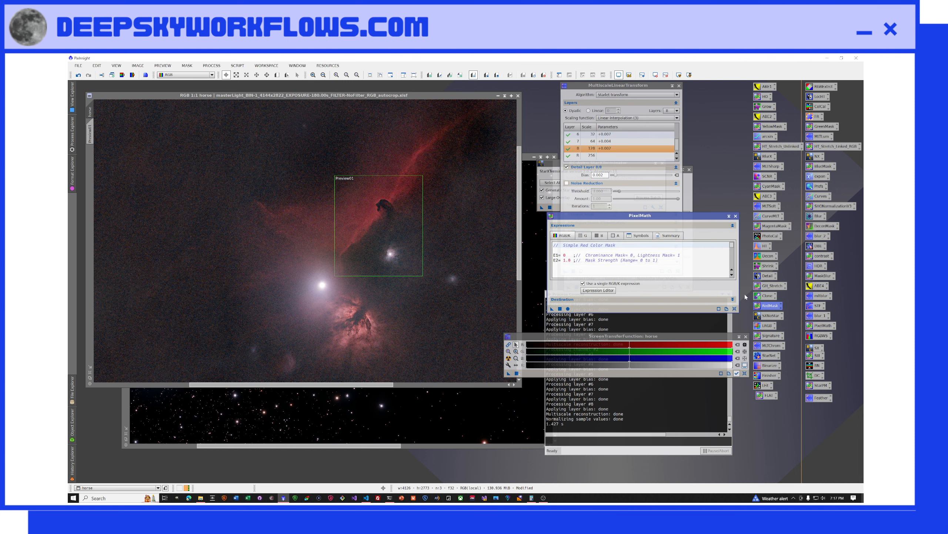
pyautogui.moveTo(553, 309); pyautogui.dragTo(458, 298)
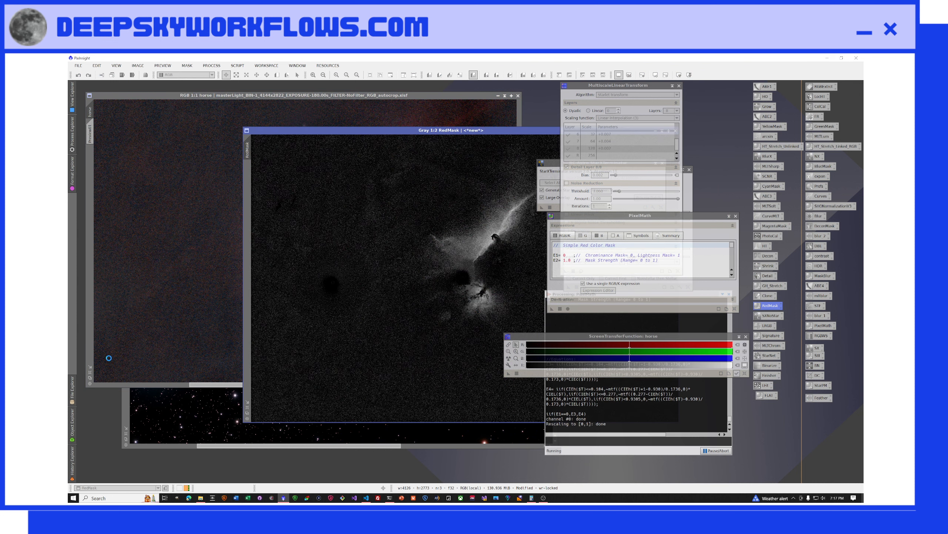
pyautogui.click(91, 372)
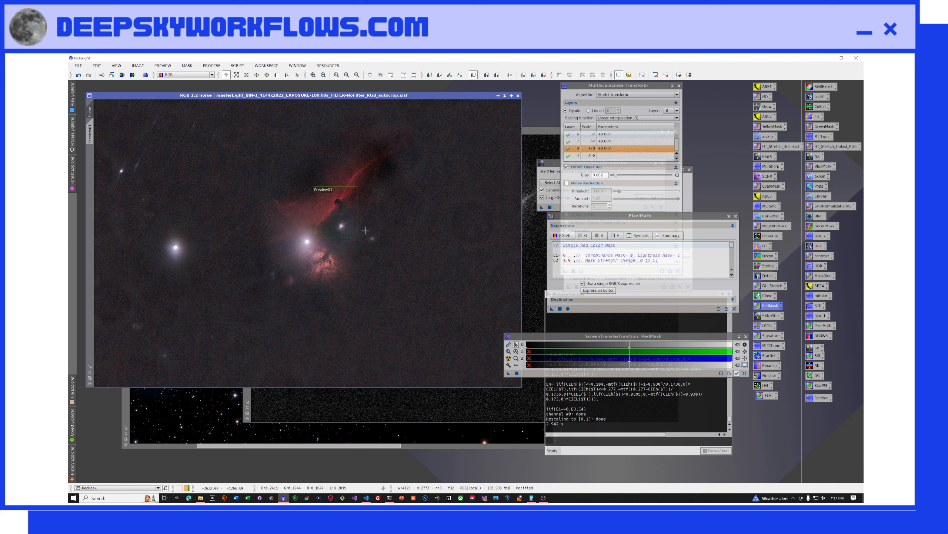
pyautogui.click(537, 216)
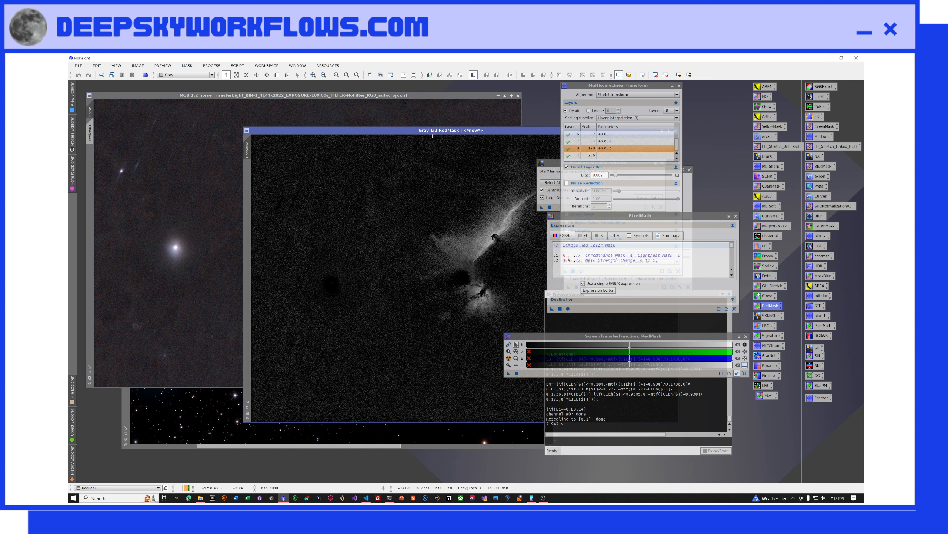
pyautogui.moveTo(432, 131); pyautogui.dragTo(294, 125)
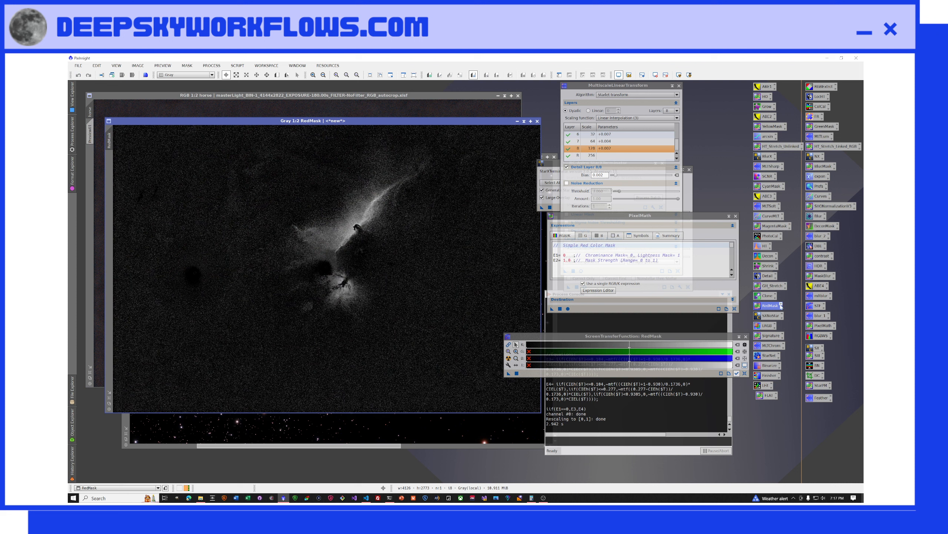
# Smooth the red mask with the saved Feather MultiscaleLinearTransform settings and close the process.
pyautogui.doubleClick(818, 399)
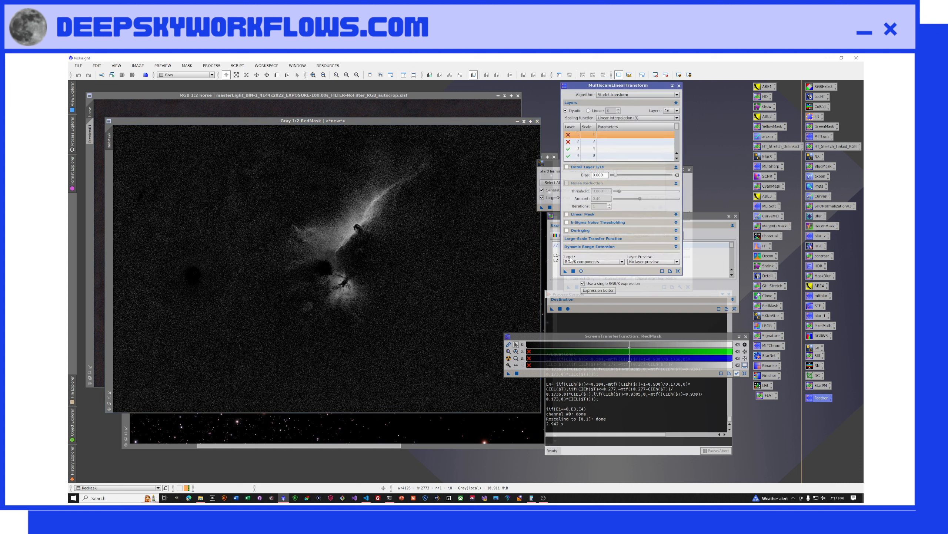
pyautogui.moveTo(566, 270); pyautogui.dragTo(566, 271)
pyautogui.moveTo(566, 271); pyautogui.dragTo(461, 312)
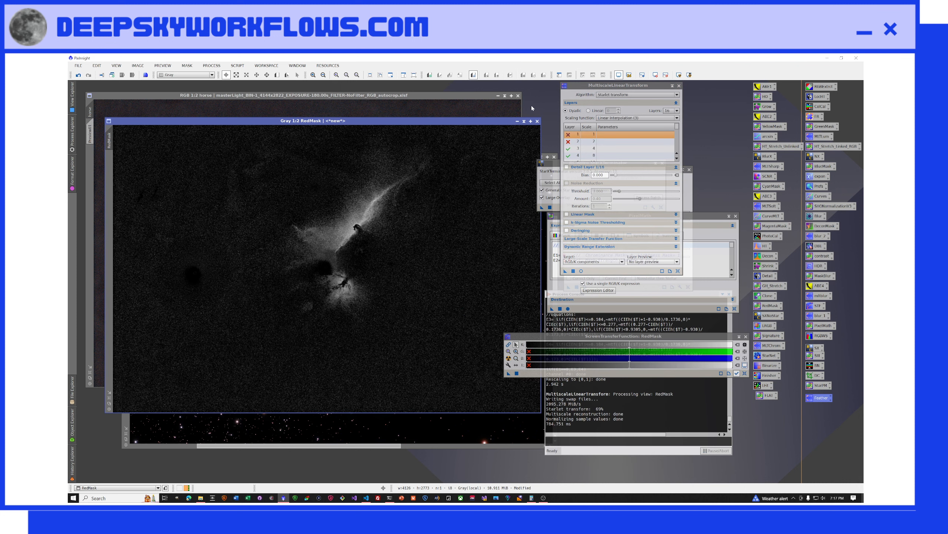
pyautogui.click(679, 86)
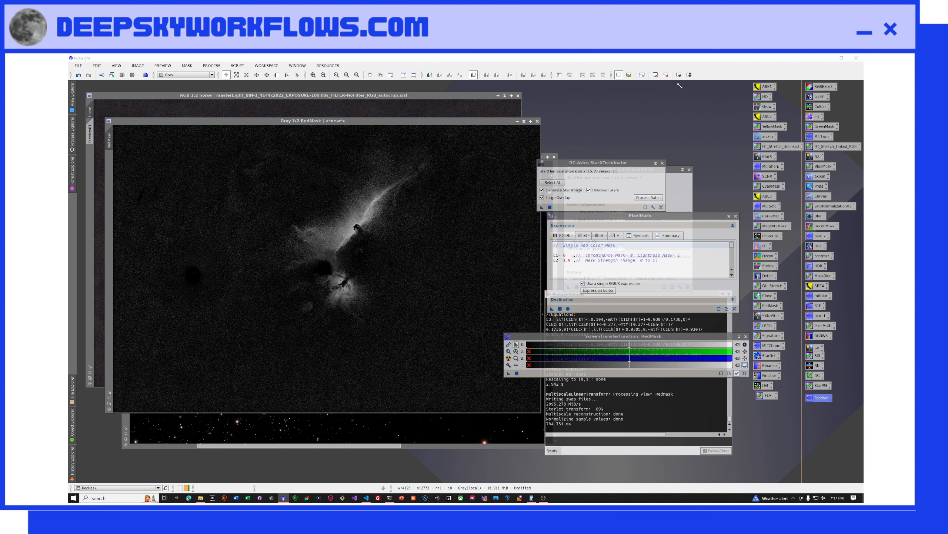
# Assign RedMask as the mask of the horse image without inverting it.
pyautogui.click(454, 108)
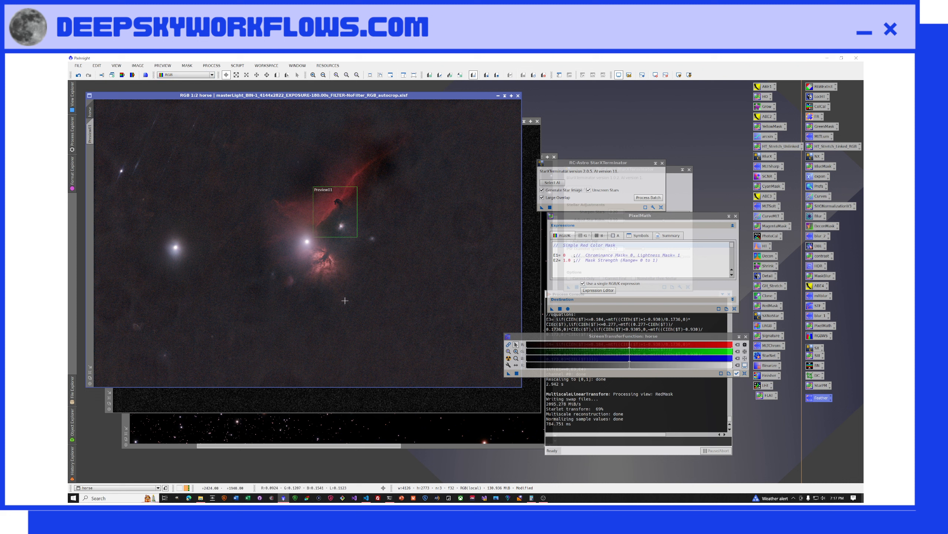
pyautogui.click(187, 65)
pyautogui.click(198, 76)
pyautogui.click(436, 274)
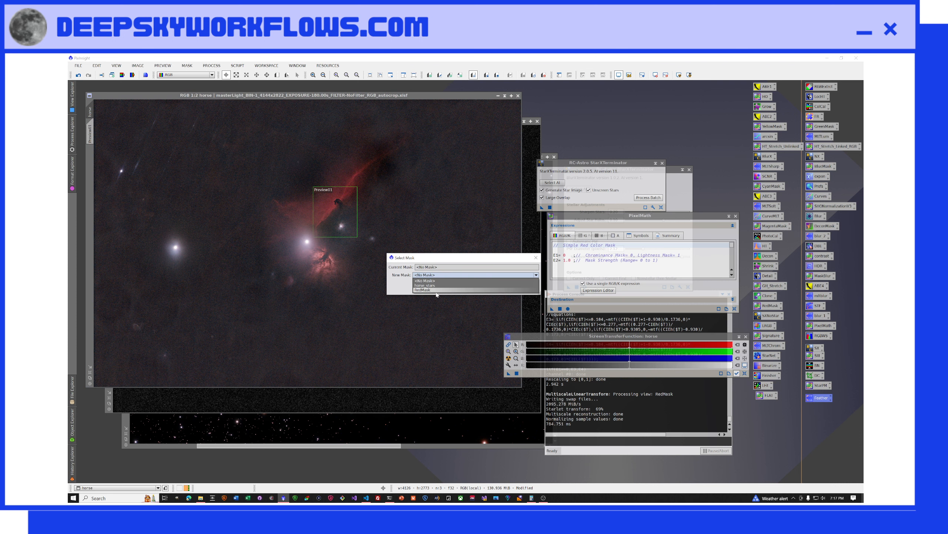
pyautogui.click(436, 290)
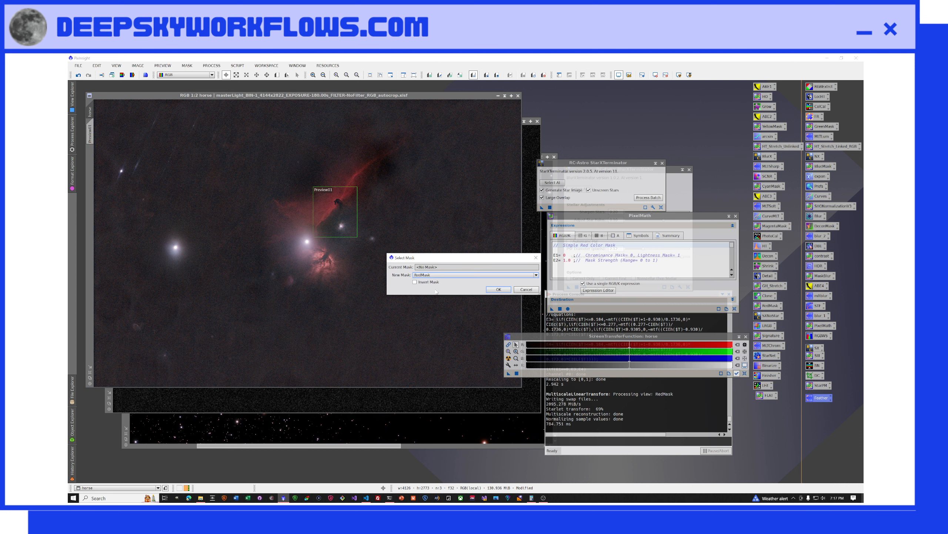
pyautogui.click(492, 290)
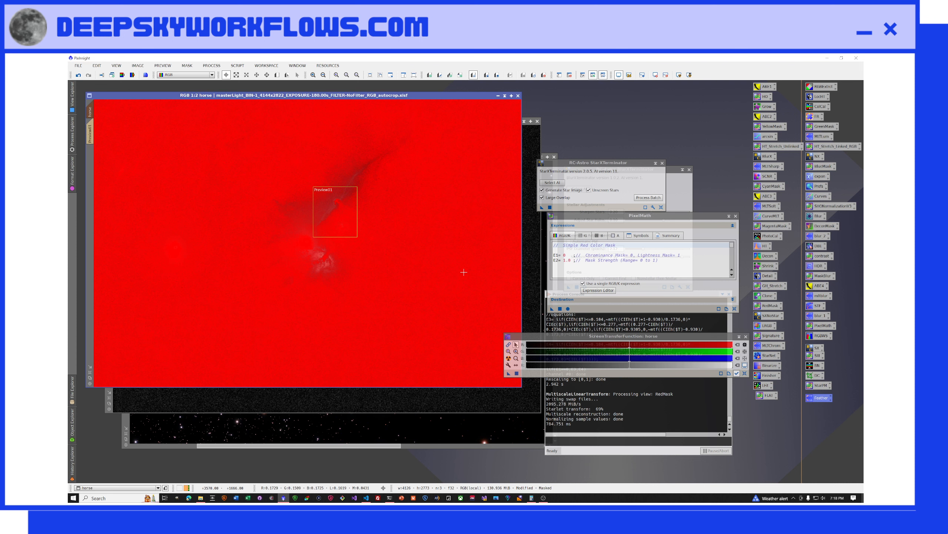
# Invert the mask on the horse image and back to check which areas it protects, and hide the mask overlay.
pyautogui.hotkey('ctrl', 'i')
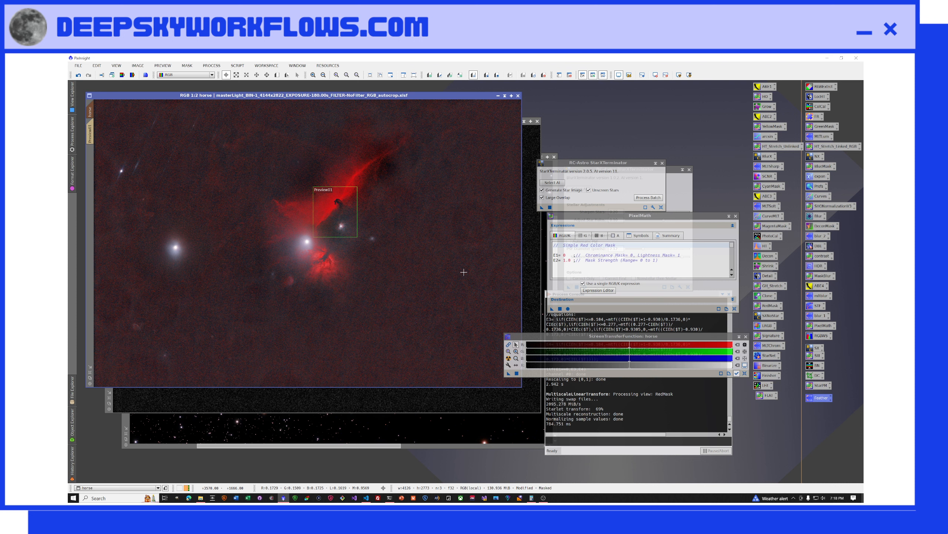
pyautogui.hotkey('ctrl', 'i')
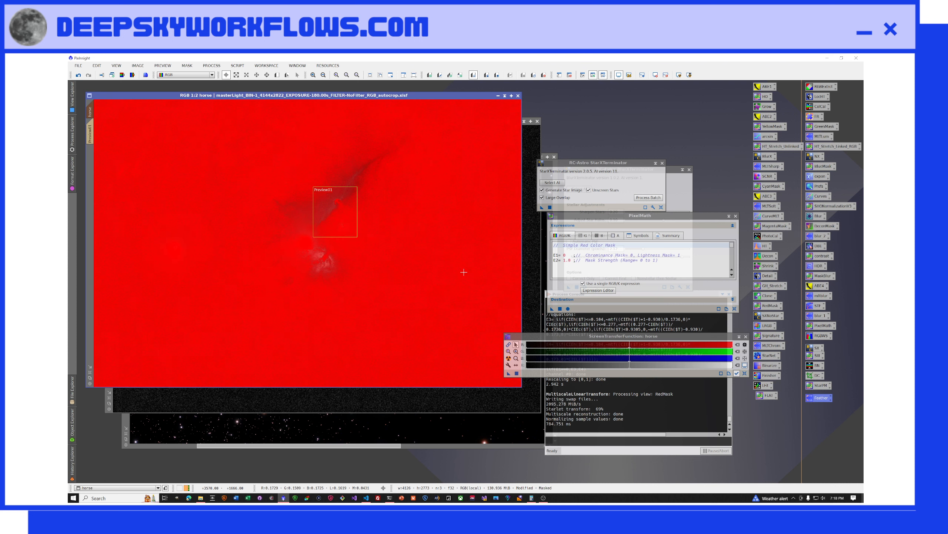
pyautogui.hotkey('ctrl', 'k')
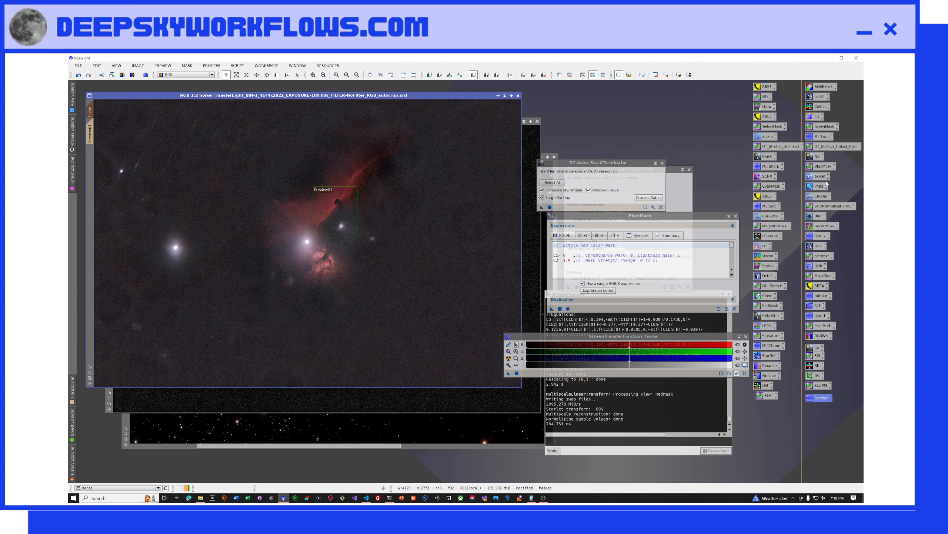
# Start CurvesTransformation with a real-time preview, raise the saturation curve at input about 0.33 to output about 0.57, and compare before and after.
pyautogui.doubleClick(820, 196)
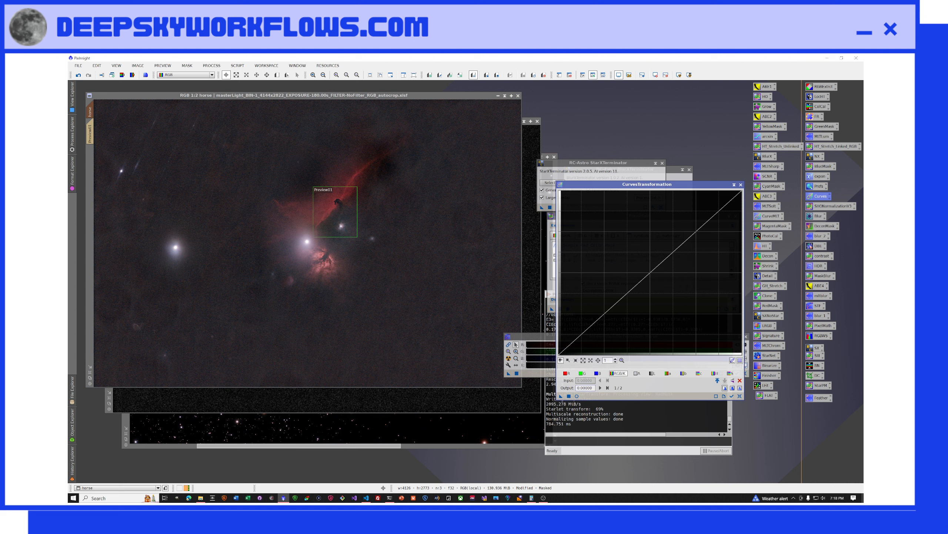
pyautogui.click(578, 396)
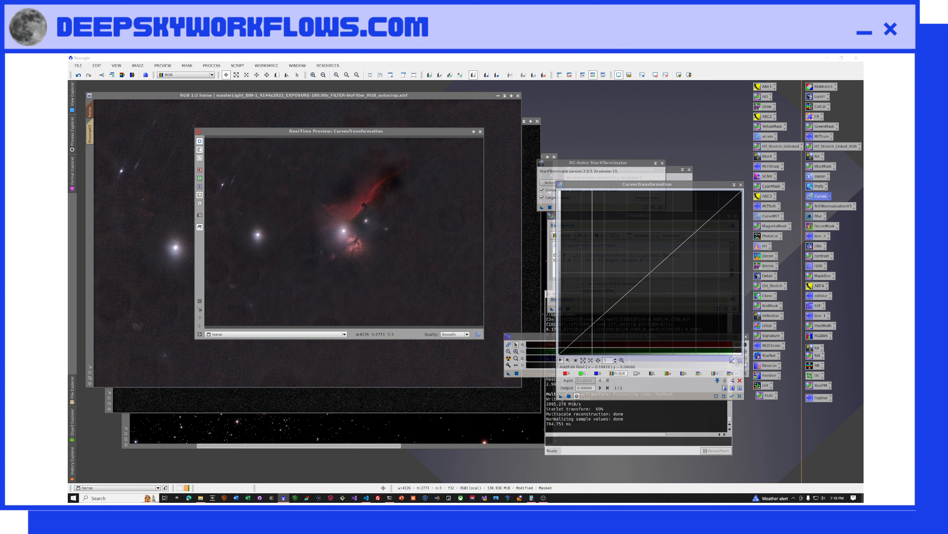
pyautogui.click(730, 373)
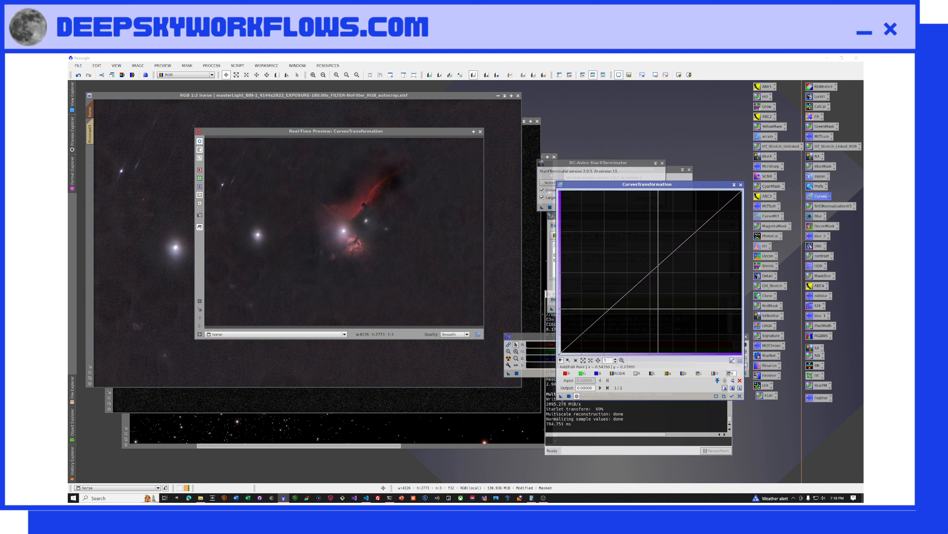
pyautogui.moveTo(621, 299); pyautogui.dragTo(619, 263)
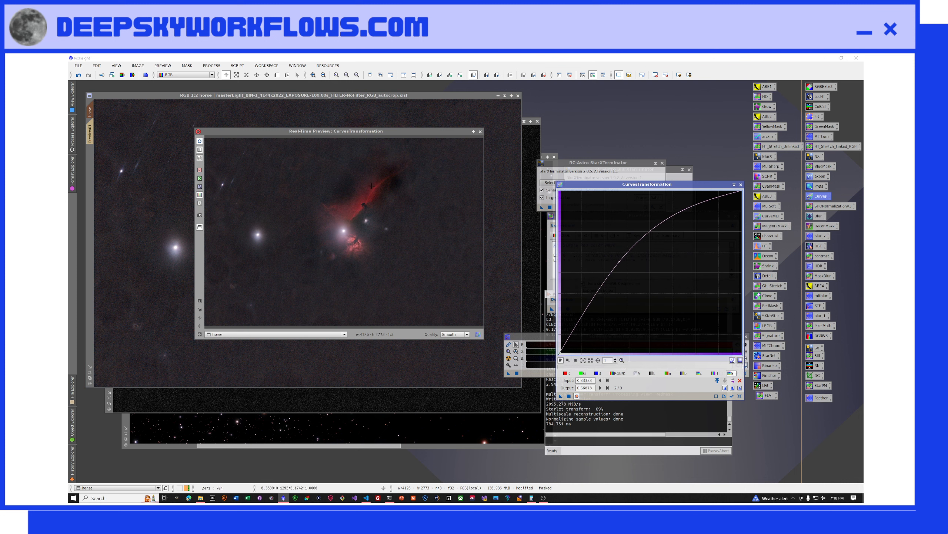
pyautogui.click(199, 142)
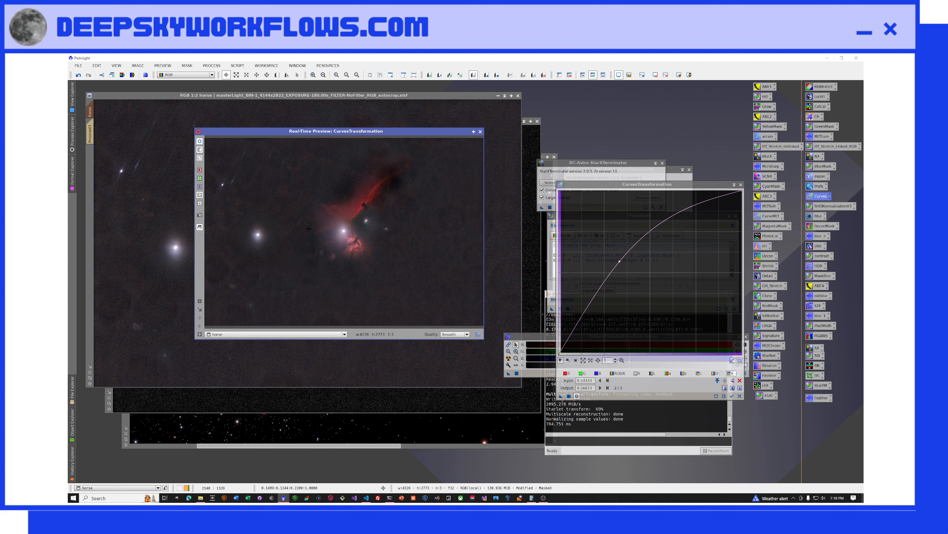
# Remove the mask from the horse image to compare the saturation boost unmasked, and assign RedMask again.
pyautogui.click(187, 65)
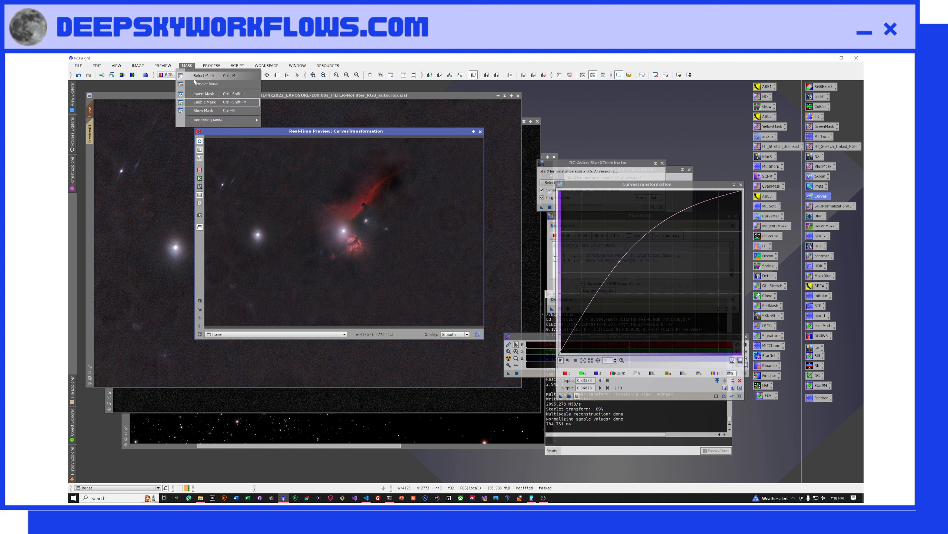
pyautogui.click(198, 83)
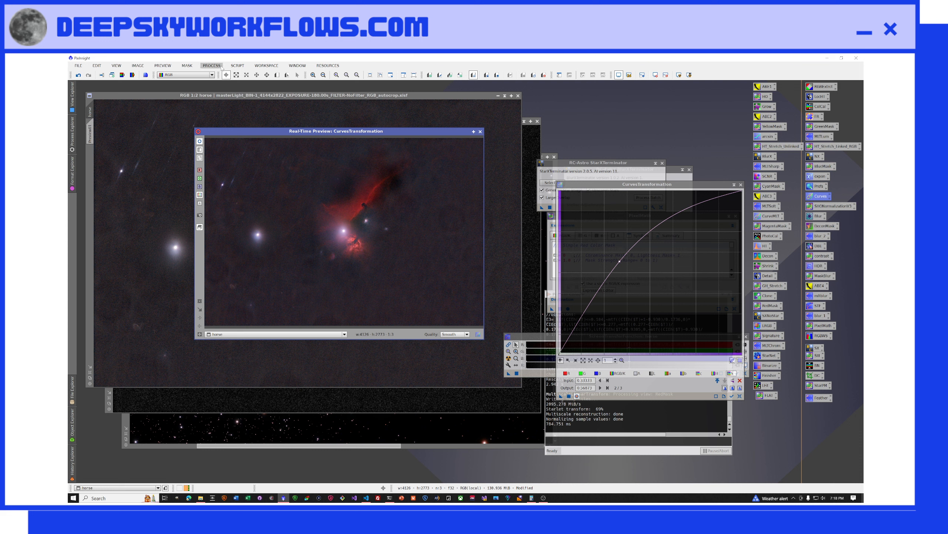
pyautogui.click(189, 65)
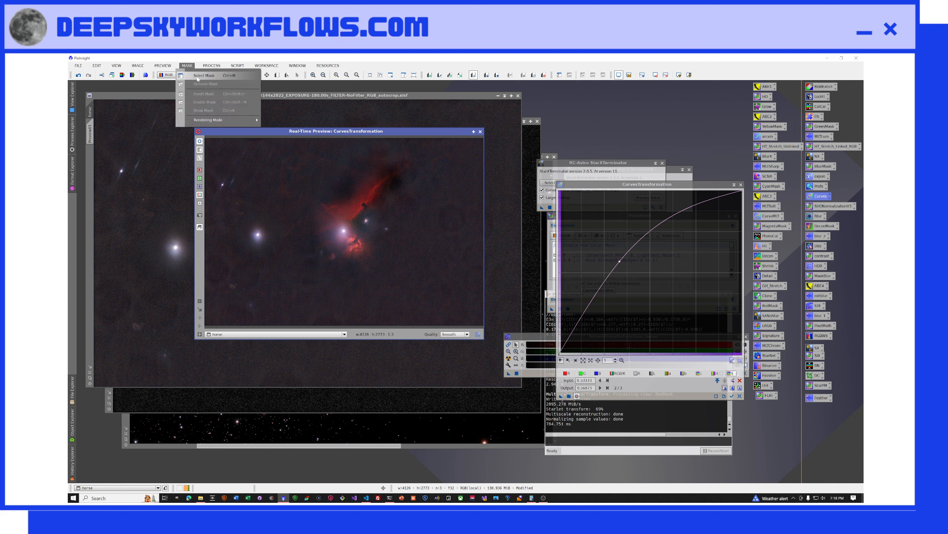
pyautogui.click(203, 76)
pyautogui.click(454, 275)
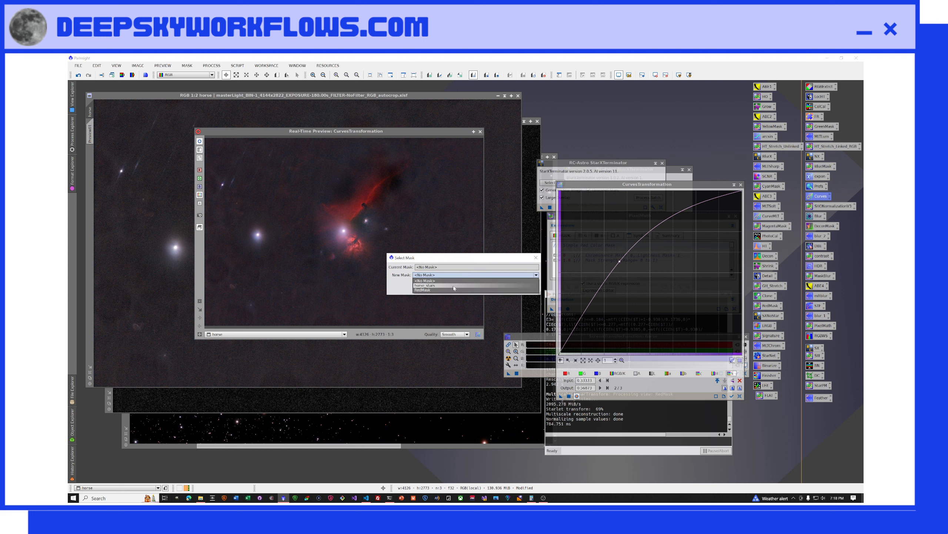
pyautogui.click(484, 289)
pyautogui.click(497, 291)
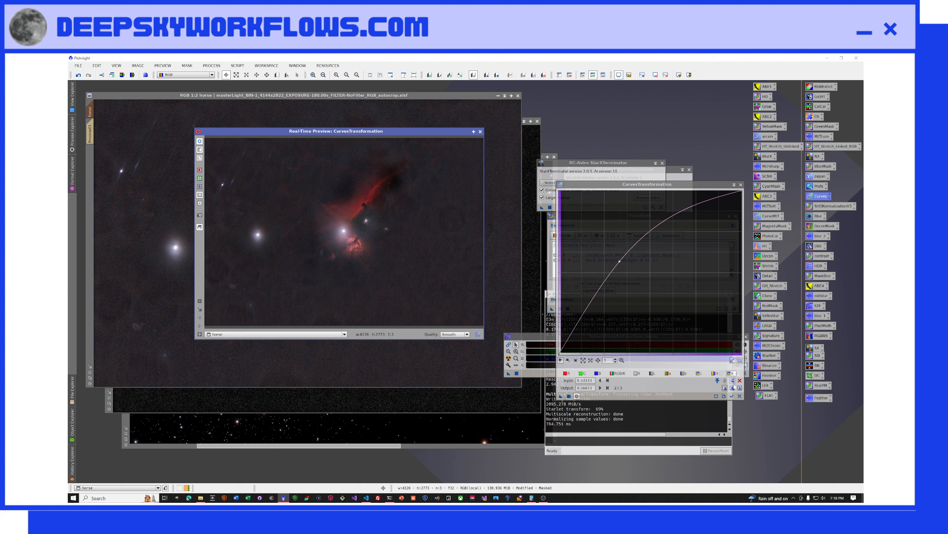
# Reset the curves and slightly raise the red channel curve at input about 0.28 to output about 0.33.
pyautogui.click(739, 398)
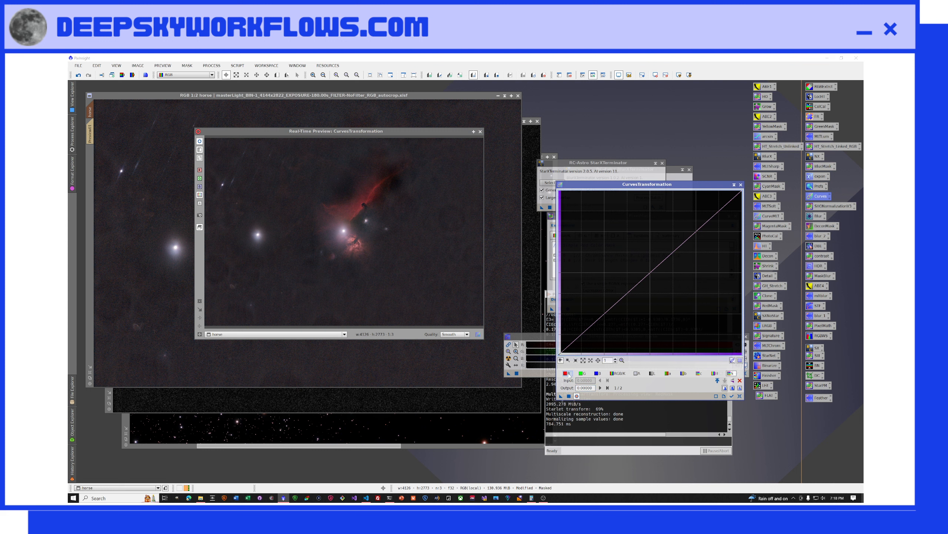
pyautogui.click(566, 373)
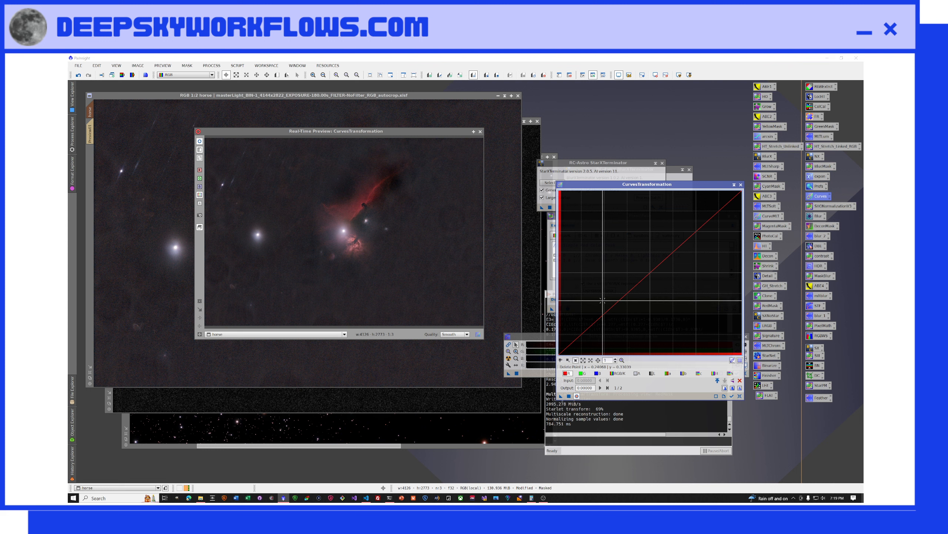
pyautogui.click(614, 304)
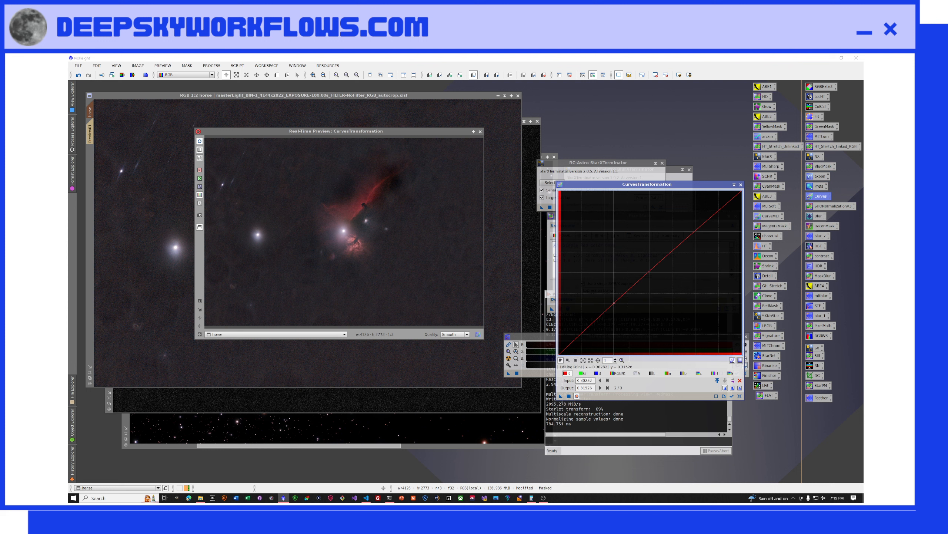
pyautogui.moveTo(615, 304); pyautogui.dragTo(611, 301)
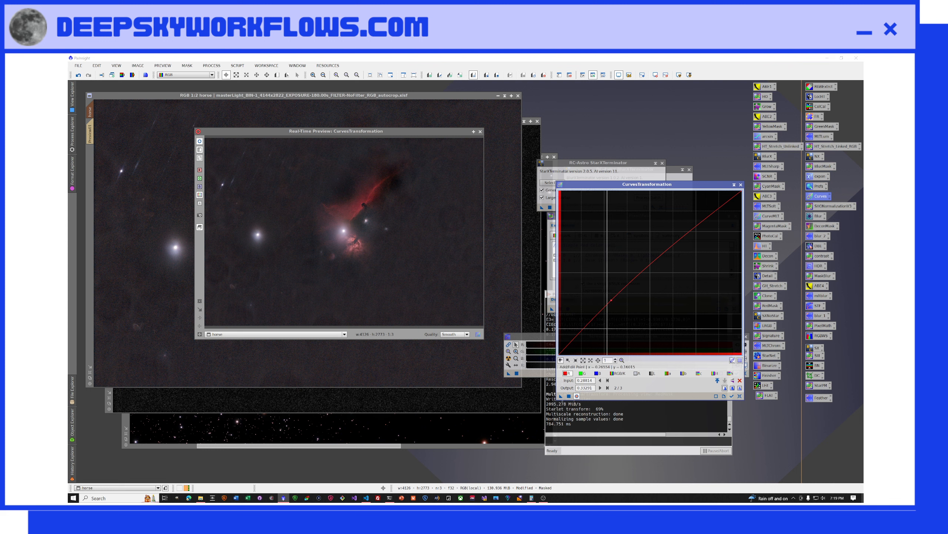
# Lower the green channel curve at input about 0.35 to output about 0.30.
pyautogui.click(583, 373)
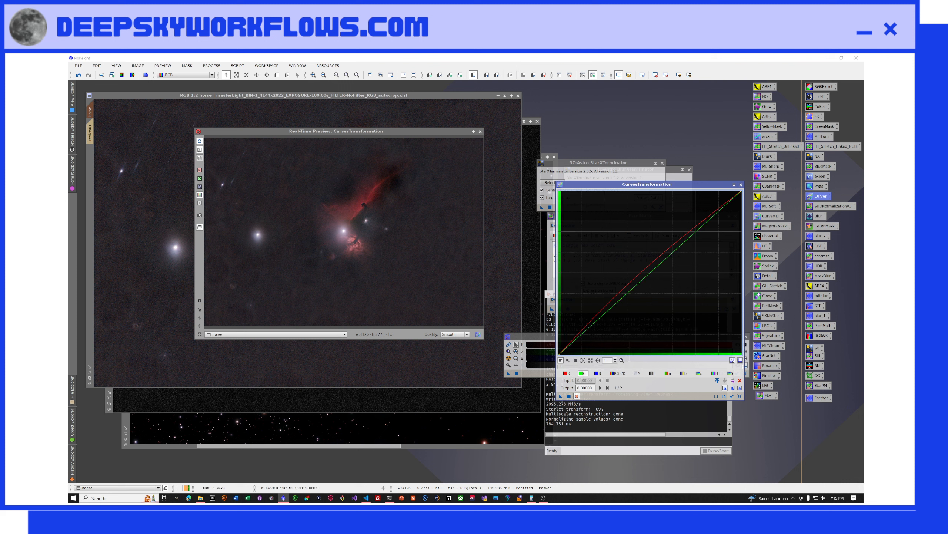
pyautogui.click(632, 291)
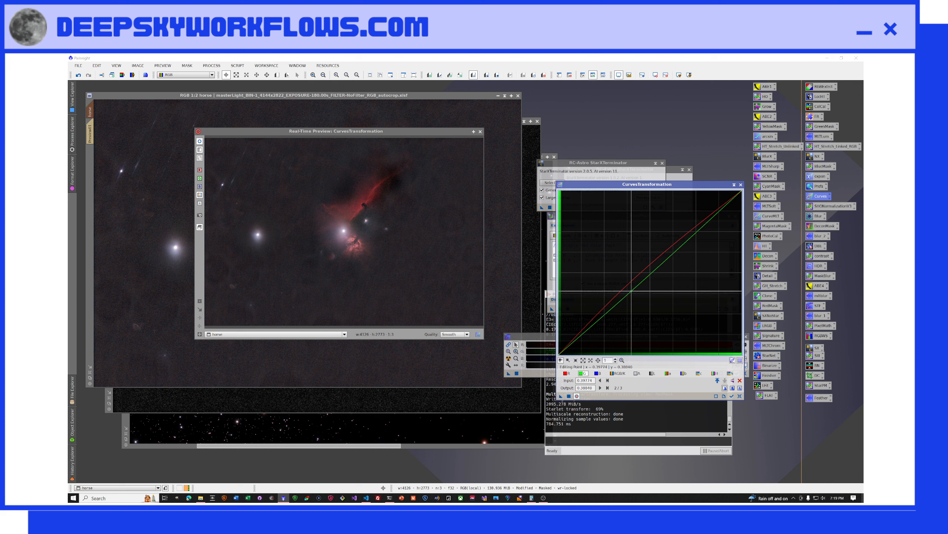
pyautogui.moveTo(632, 291)
pyautogui.mouseDown()
pyautogui.moveTo(645, 303)
pyautogui.moveTo(606, 281)
pyautogui.moveTo(622, 305)
pyautogui.mouseUp()
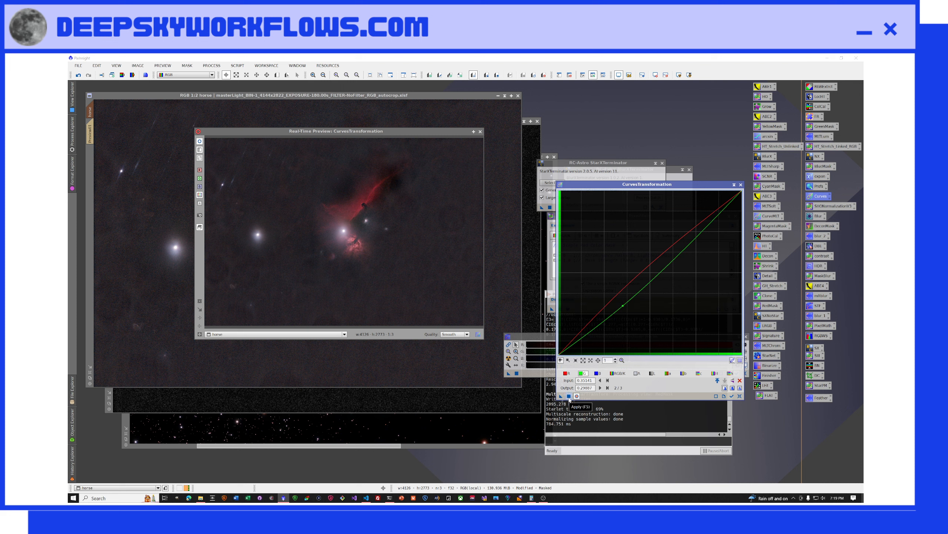
# Apply the red and green curve adjustments to the masked horse image and close CurvesTransformation and its real-time preview.
pyautogui.click(569, 398)
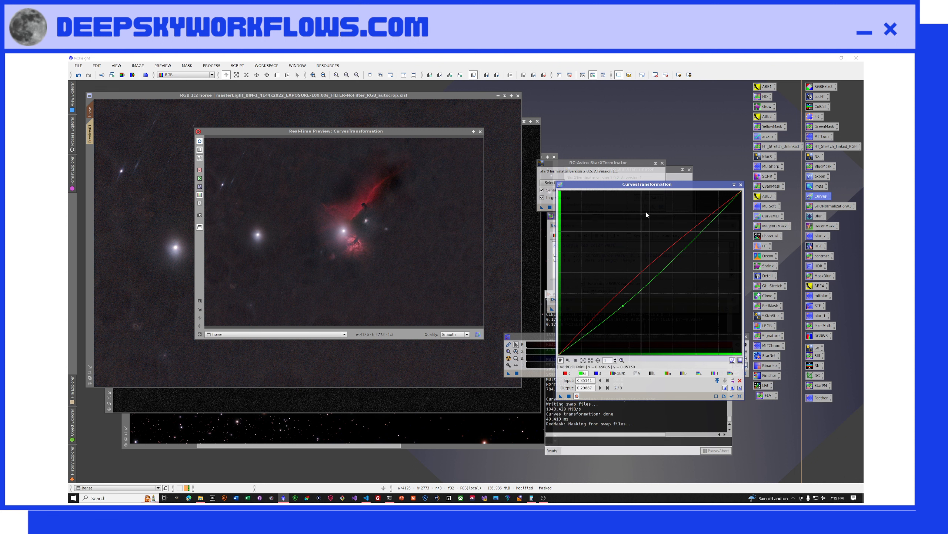
pyautogui.click(741, 185)
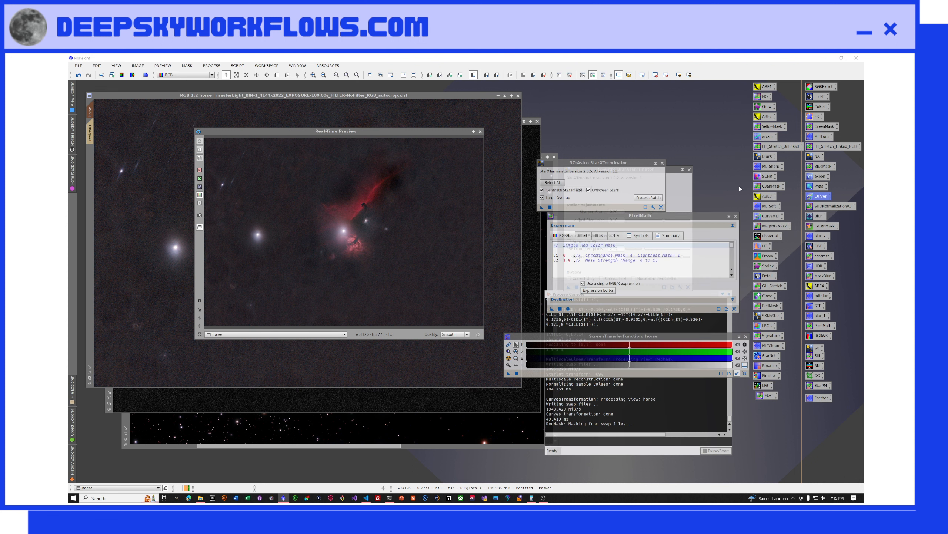
pyautogui.click(481, 131)
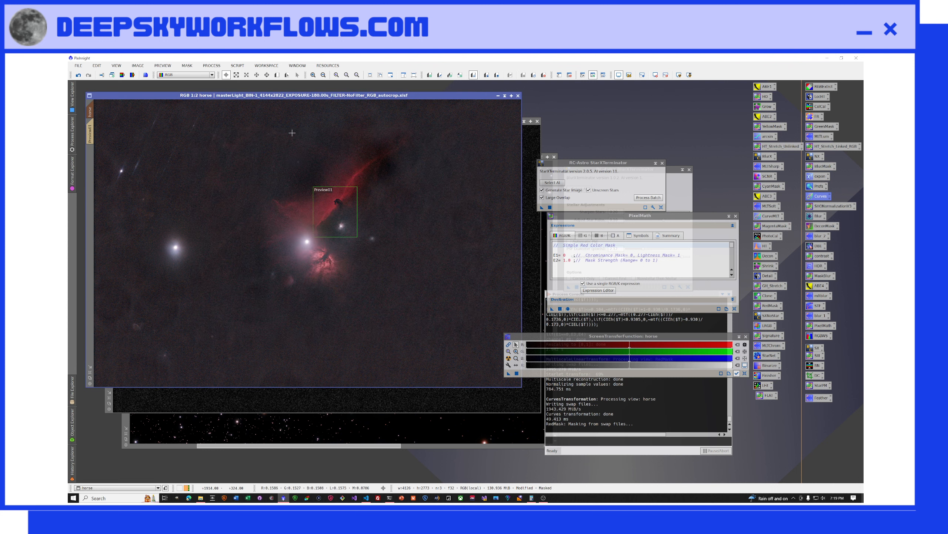
# Open ArcsinhStretch, remove the mask from the horse image, and start a real-time preview of the stretch.
pyautogui.click(212, 65)
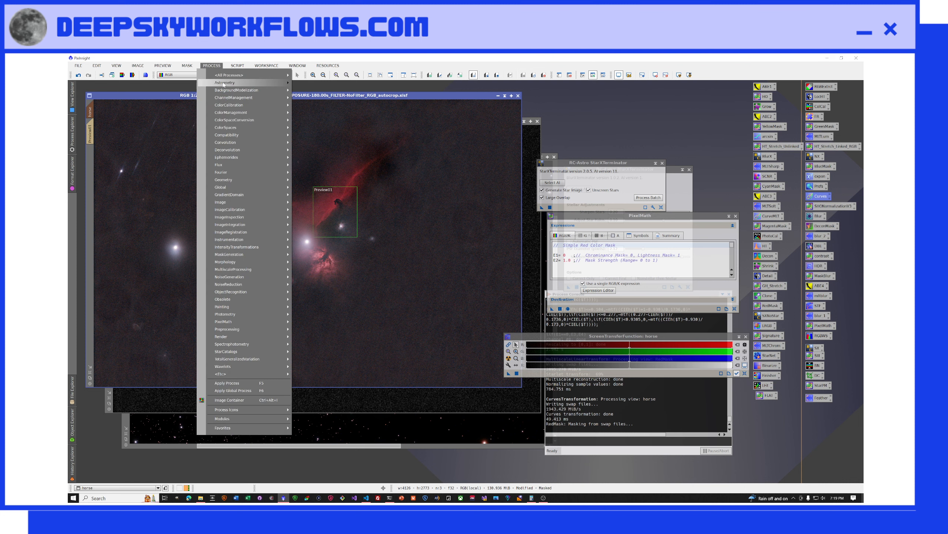
pyautogui.moveTo(211, 65)
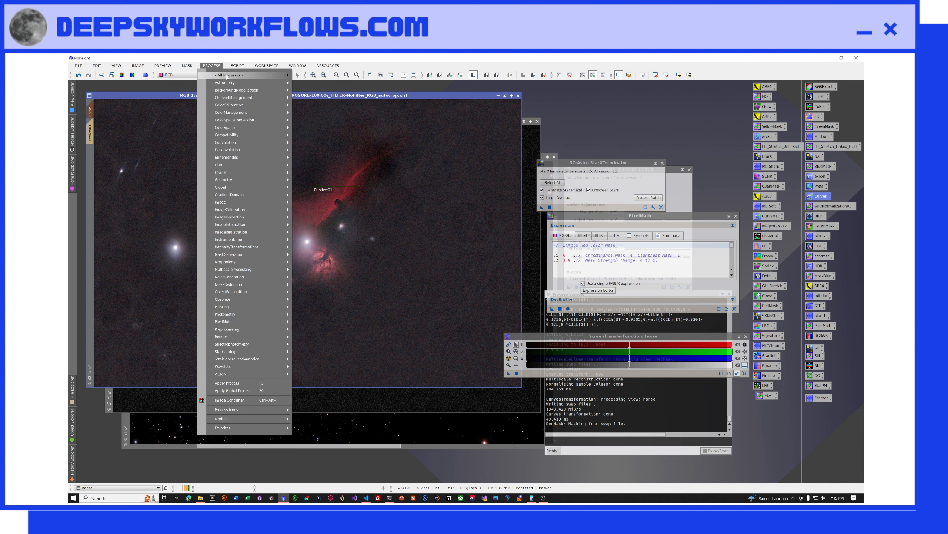
pyautogui.moveTo(278, 75)
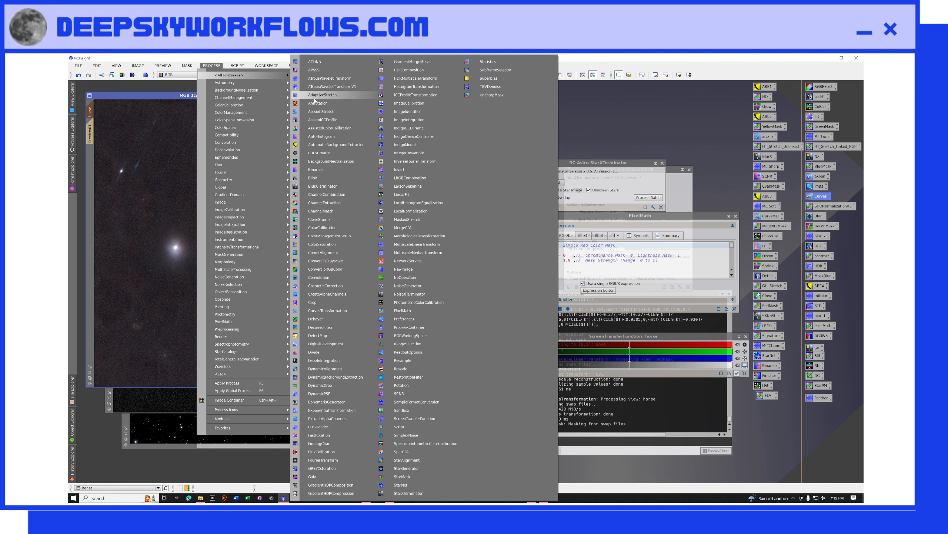
pyautogui.click(320, 115)
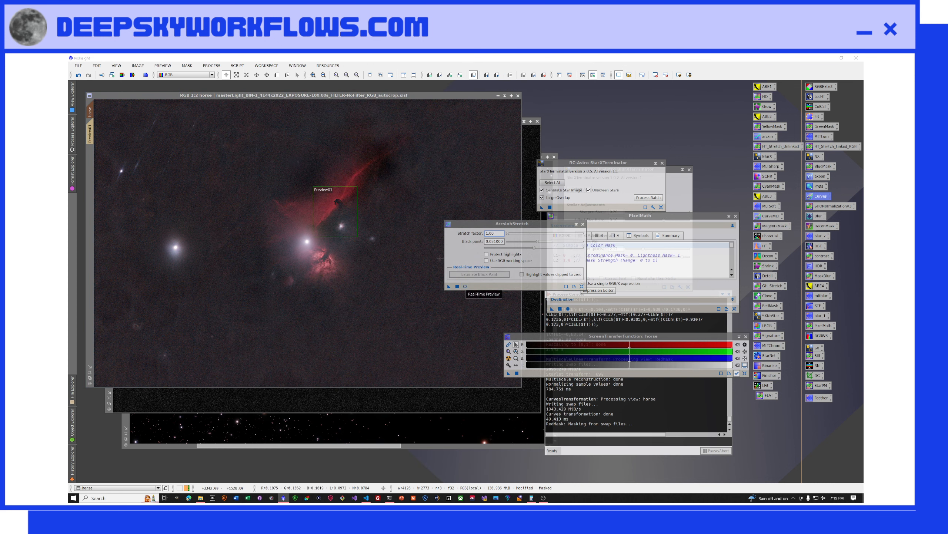
pyautogui.click(187, 65)
pyautogui.click(209, 102)
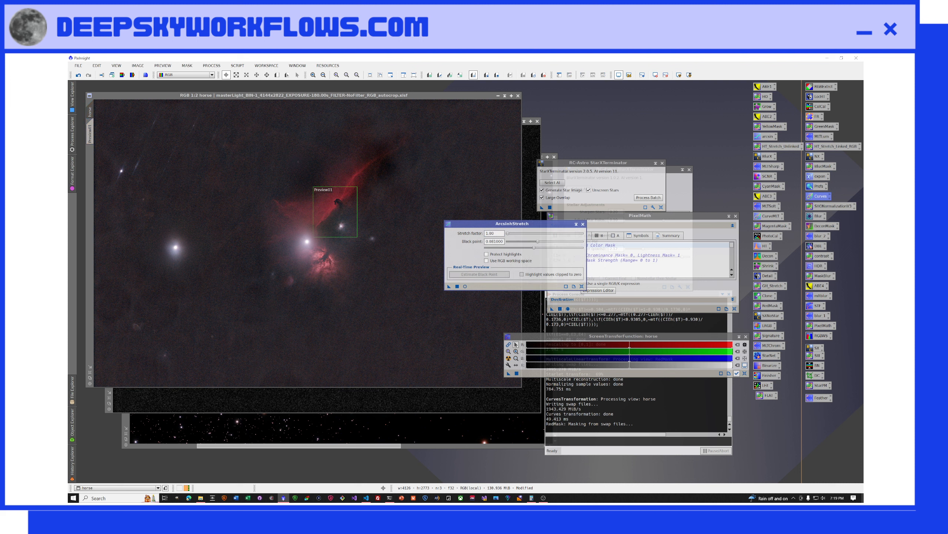
pyautogui.click(465, 286)
pyautogui.click(517, 222)
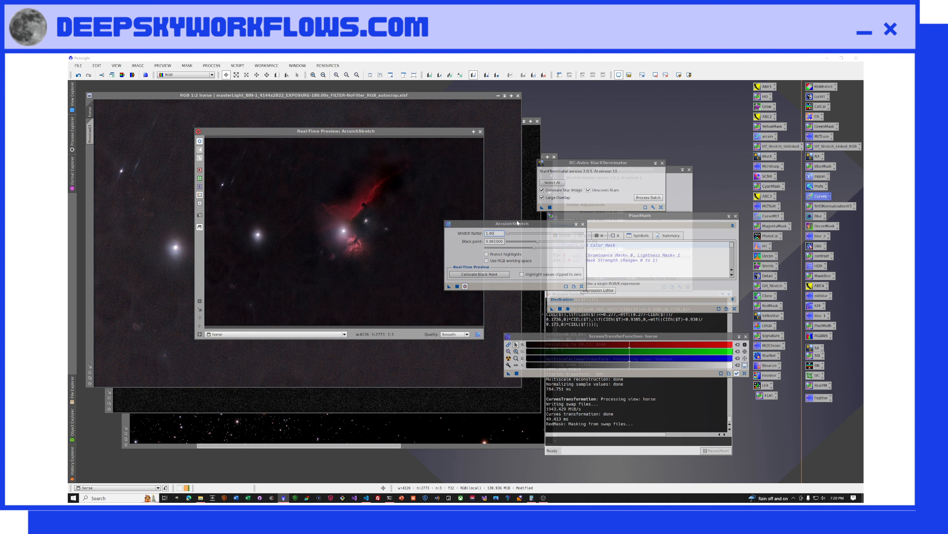
# Estimate the ArcsinhStretch black point automatically and raise it further to about 0.128 to darken the background.
pyautogui.click(488, 274)
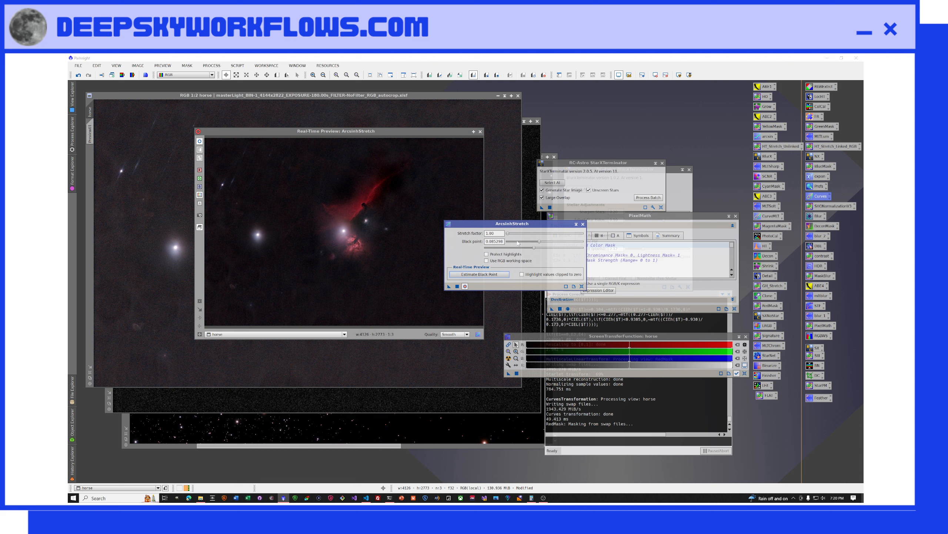
pyautogui.click(538, 240)
pyautogui.moveTo(539, 239); pyautogui.dragTo(556, 241)
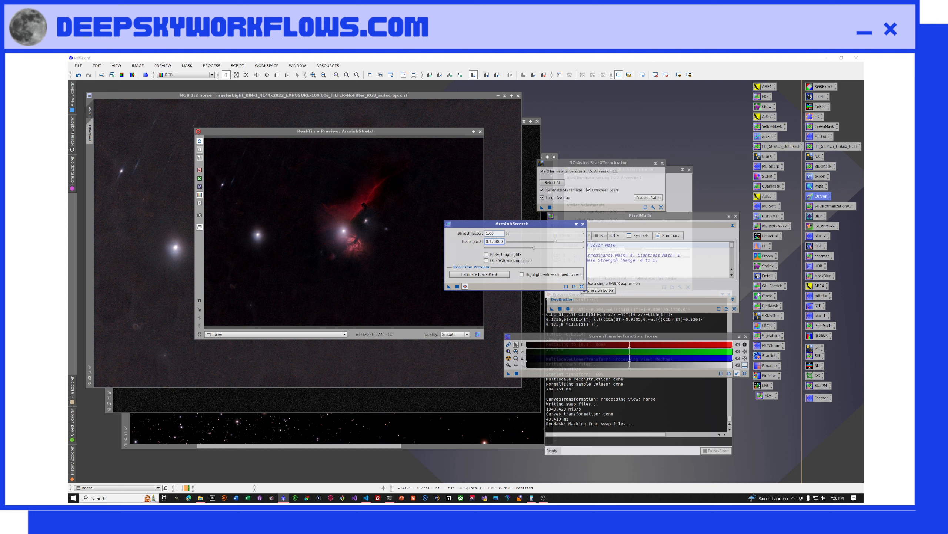
# Try an ArcsinhStretch stretch factor of 2 and set it back to 1.
pyautogui.click(494, 233)
pyautogui.press('Tab')
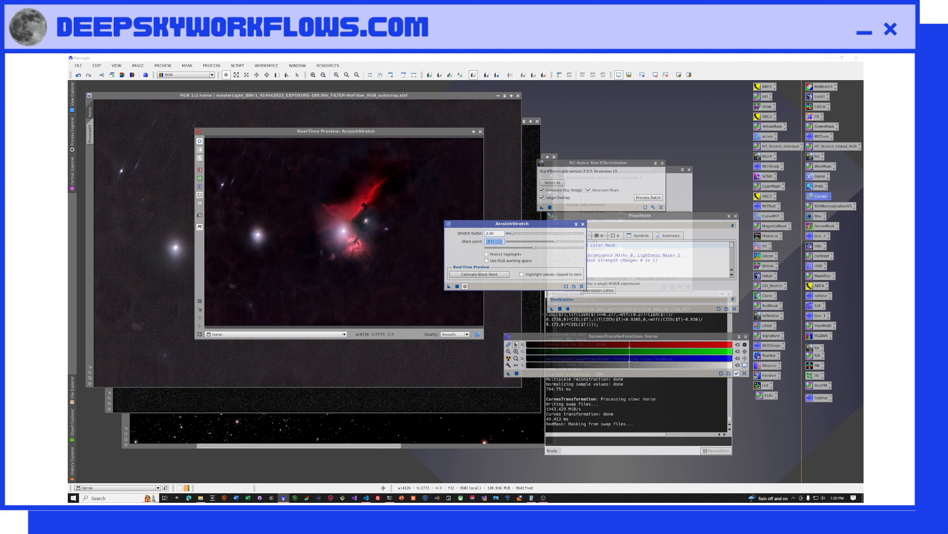
pyautogui.hotkey('shift', 'Tab')
pyautogui.write('1')
pyautogui.press('Tab')
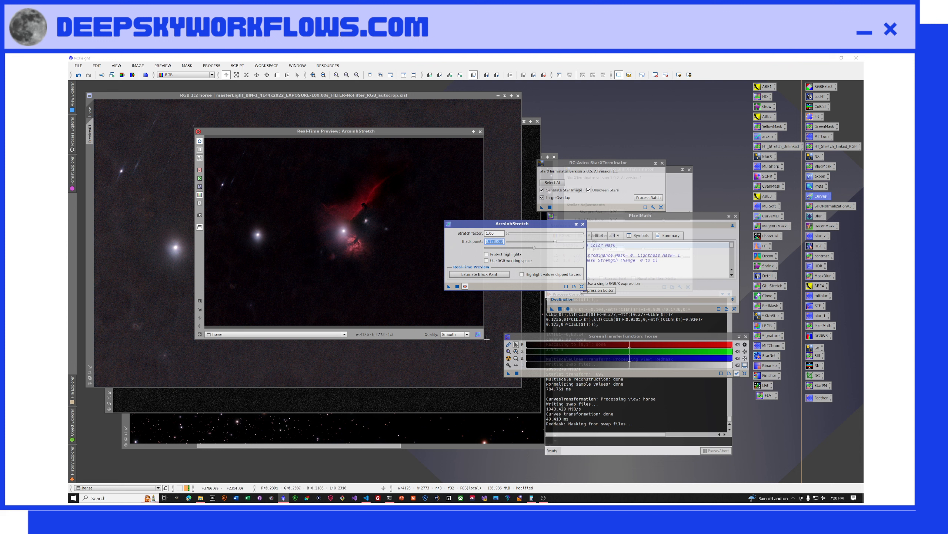
# Enlarge the preview to check the stretch, apply ArcsinhStretch to the horse image, and close the process and preview.
pyautogui.moveTo(487, 339); pyautogui.dragTo(577, 413)
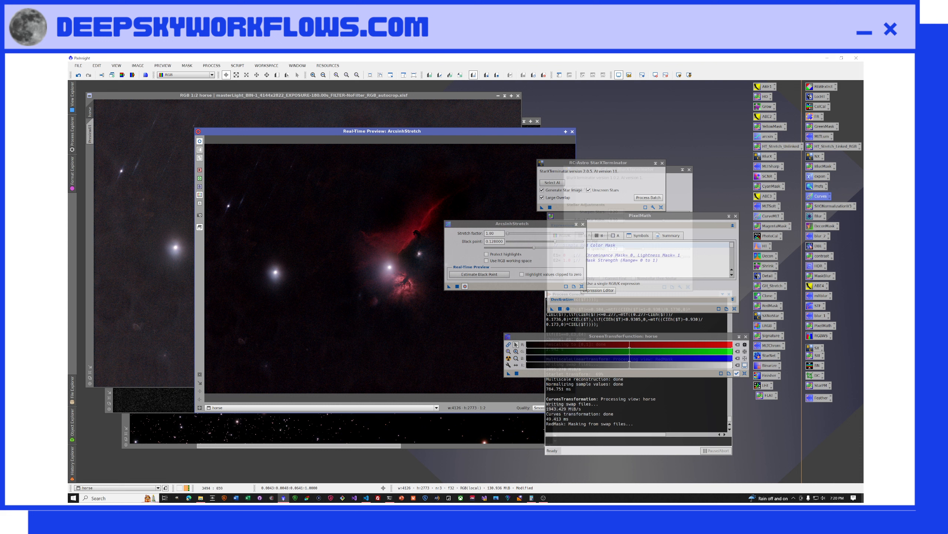
pyautogui.click(457, 287)
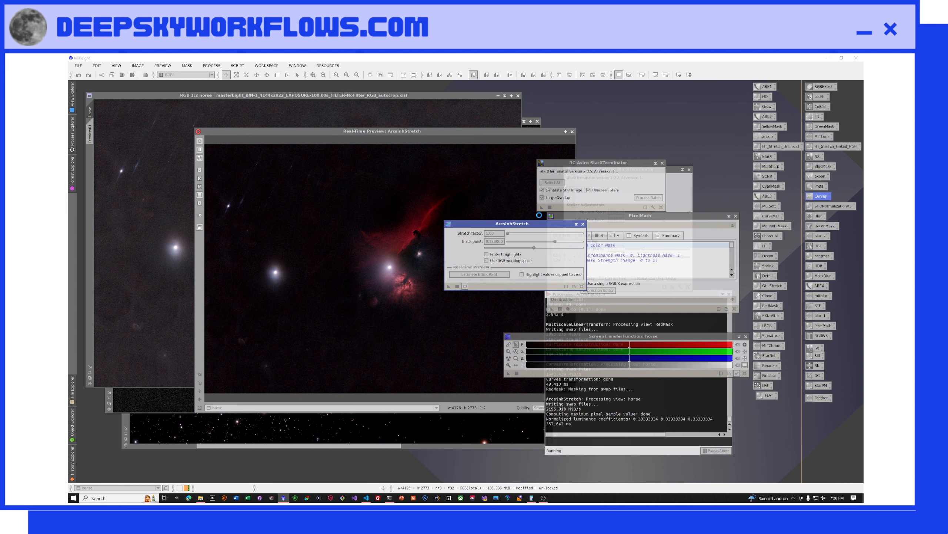
pyautogui.click(582, 224)
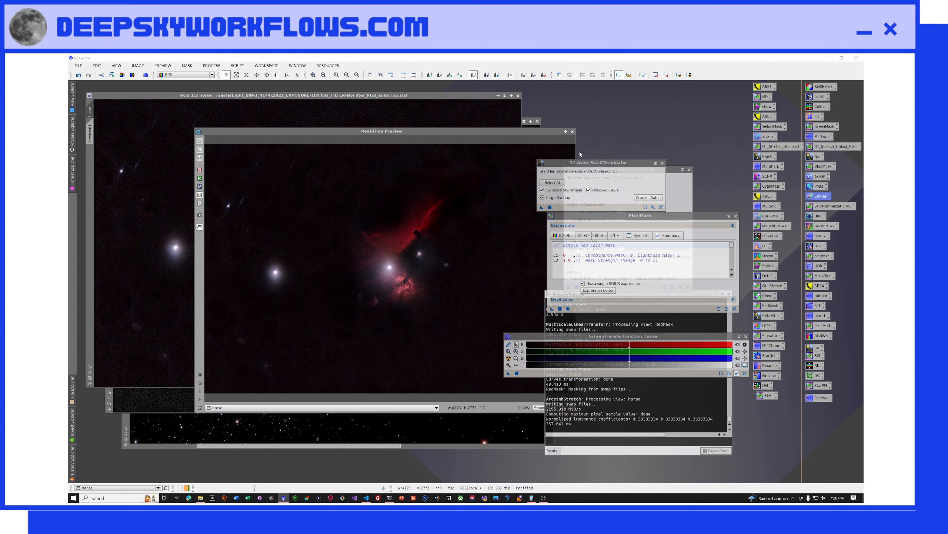
pyautogui.click(571, 132)
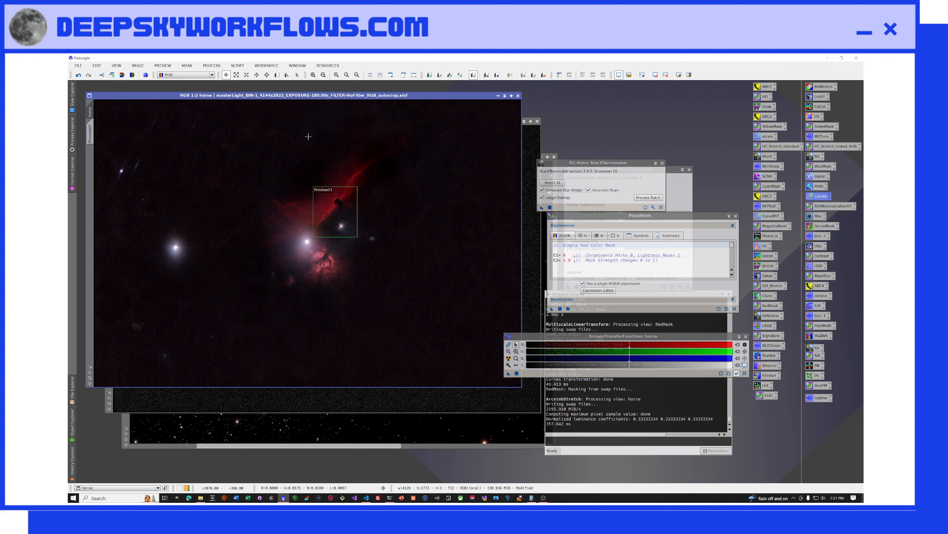
# Run the DeepDenoise script on the horse image with its default luminance and chrominance settings.
pyautogui.click(238, 65)
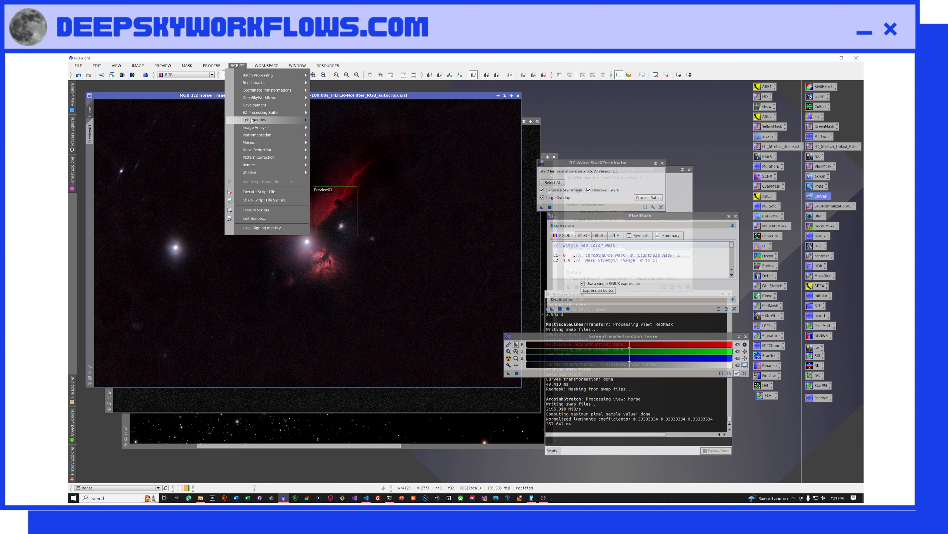
pyautogui.moveTo(257, 133)
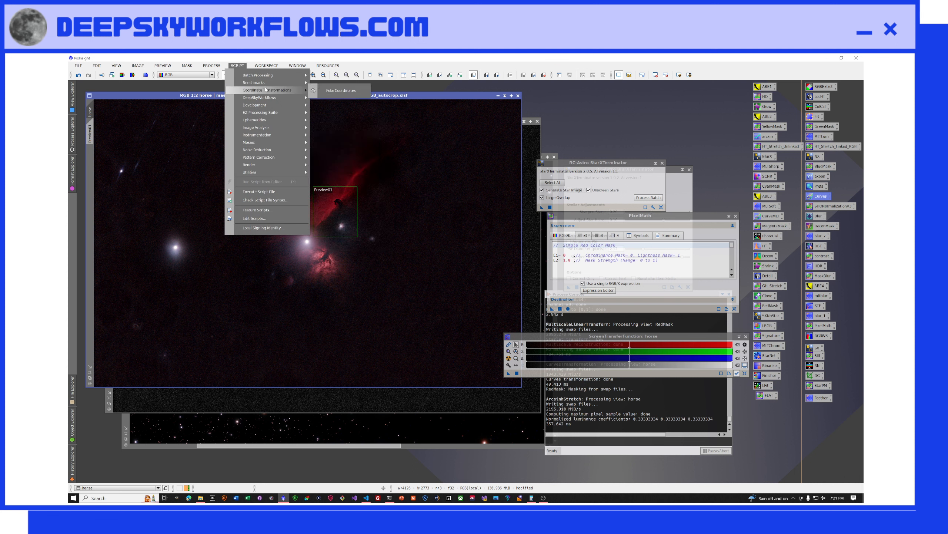
pyautogui.moveTo(286, 98)
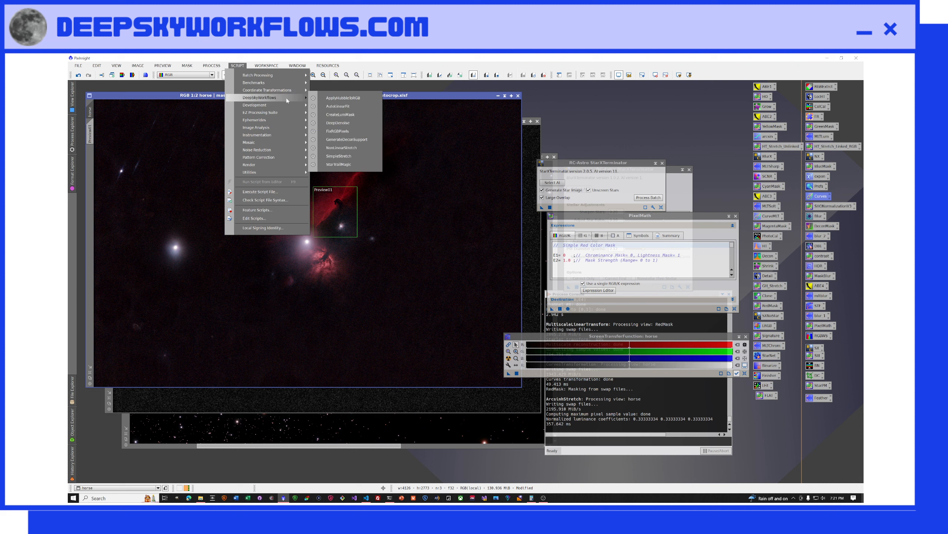
pyautogui.click(338, 123)
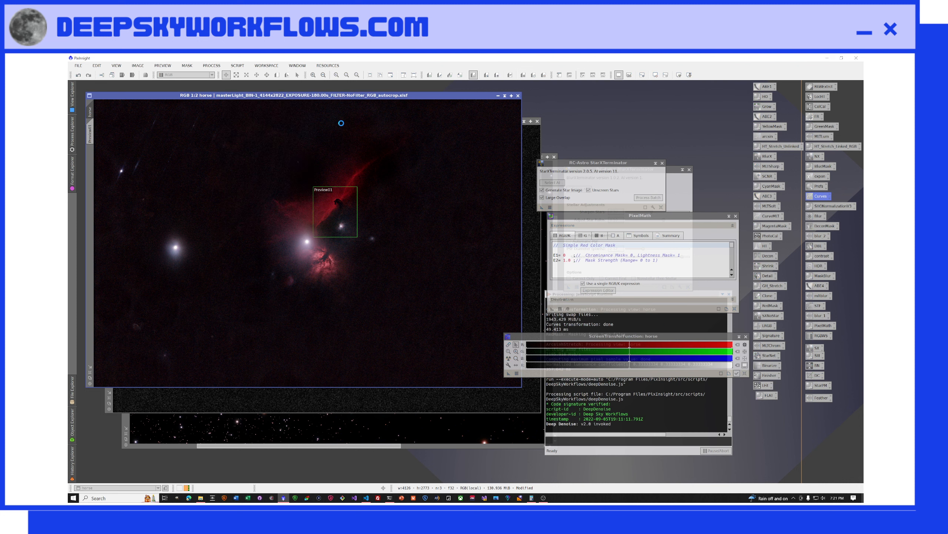
pyautogui.moveTo(439, 213); pyautogui.dragTo(432, 118)
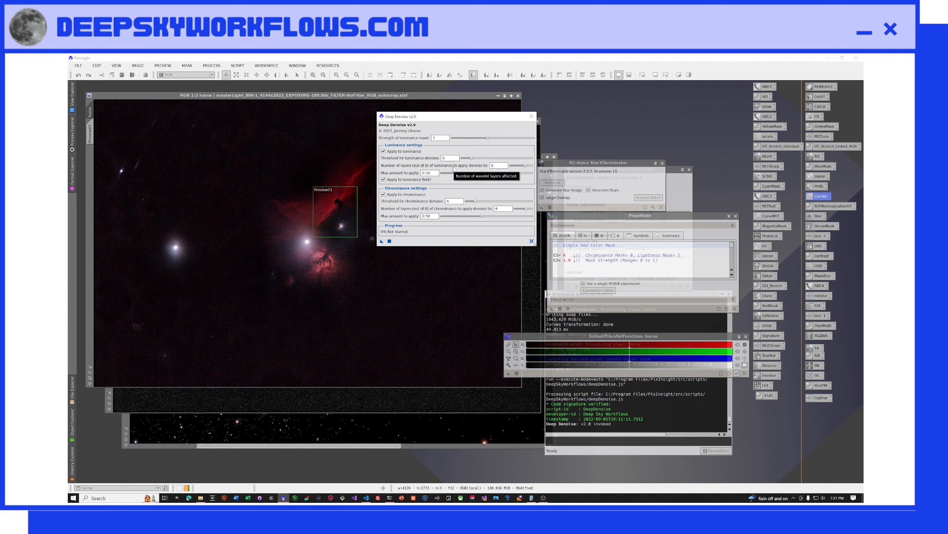
pyautogui.click(389, 240)
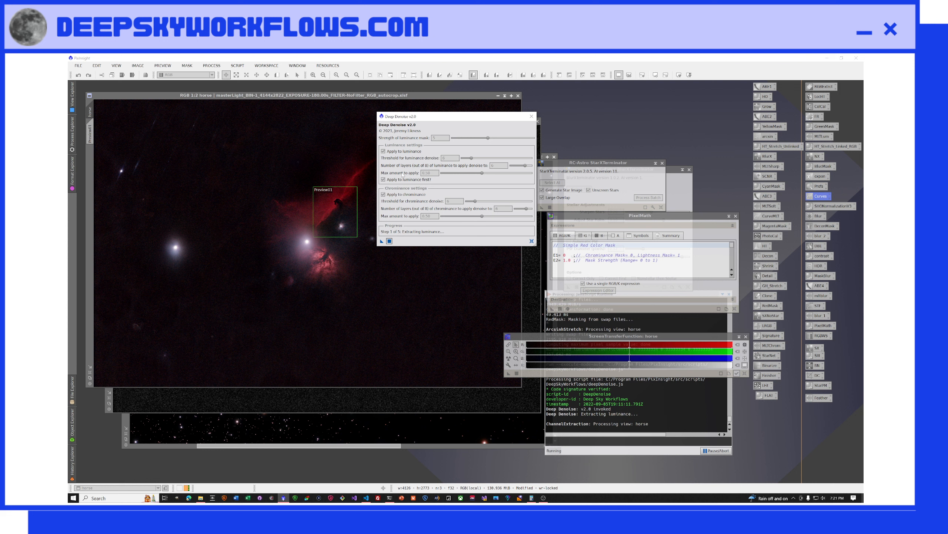
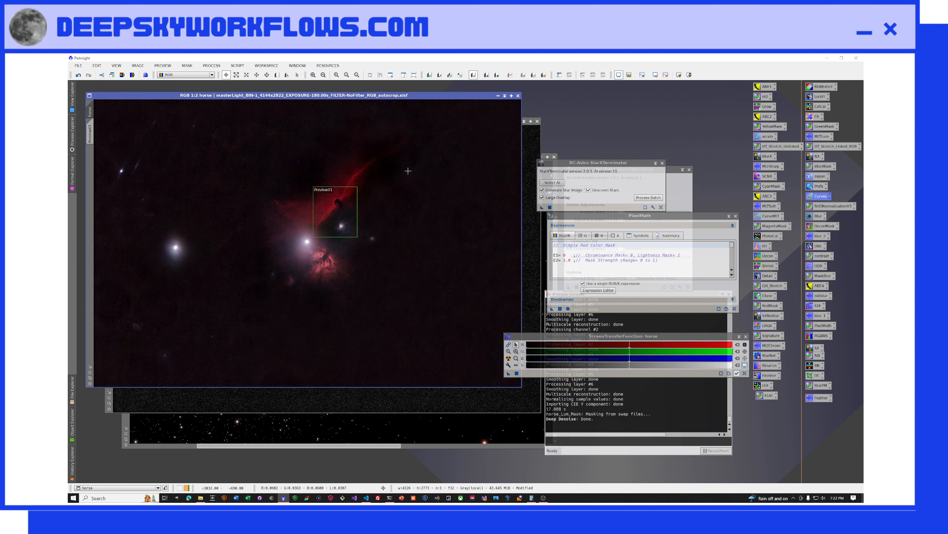
# Inspect the Horsehead area up close and undo the DeepDenoise noise reduction.
pyautogui.scroll(2, 362, 202)
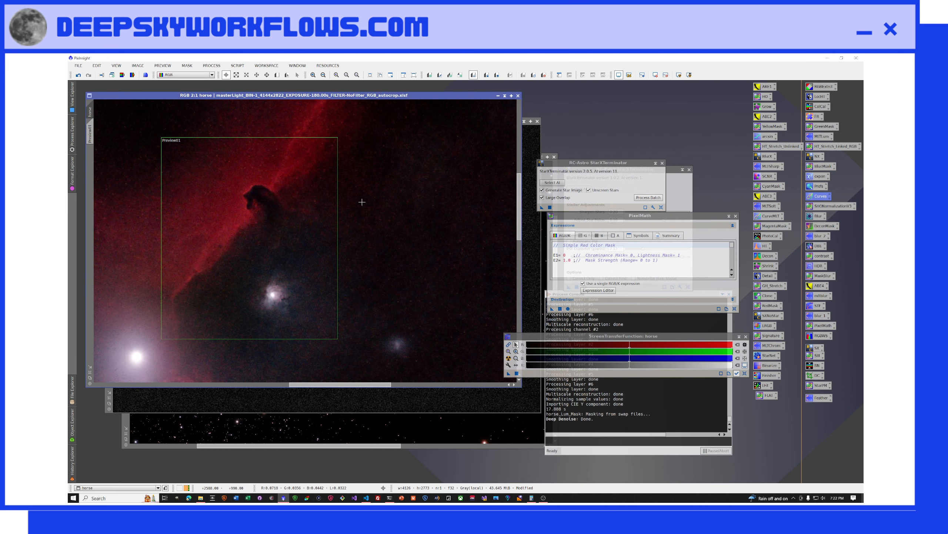
pyautogui.scroll(-2, 362, 202)
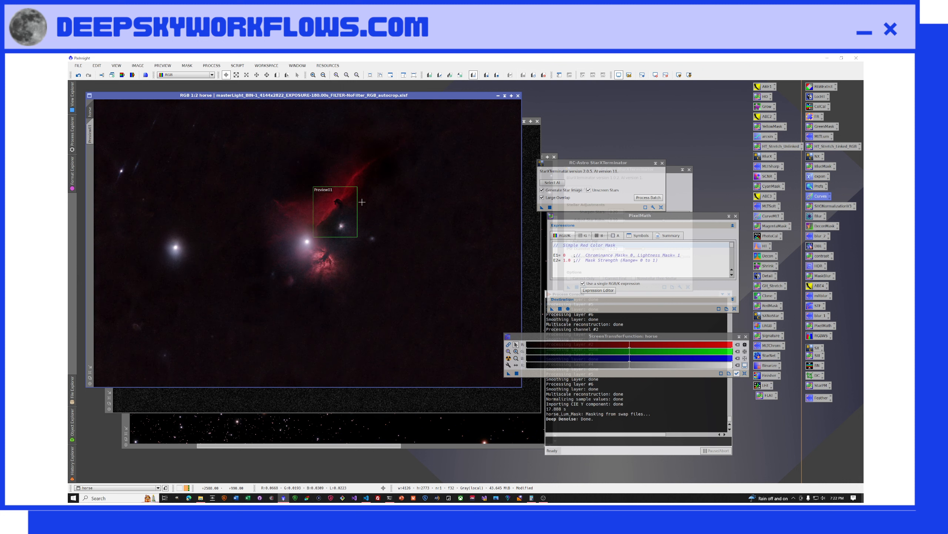
pyautogui.click(79, 75)
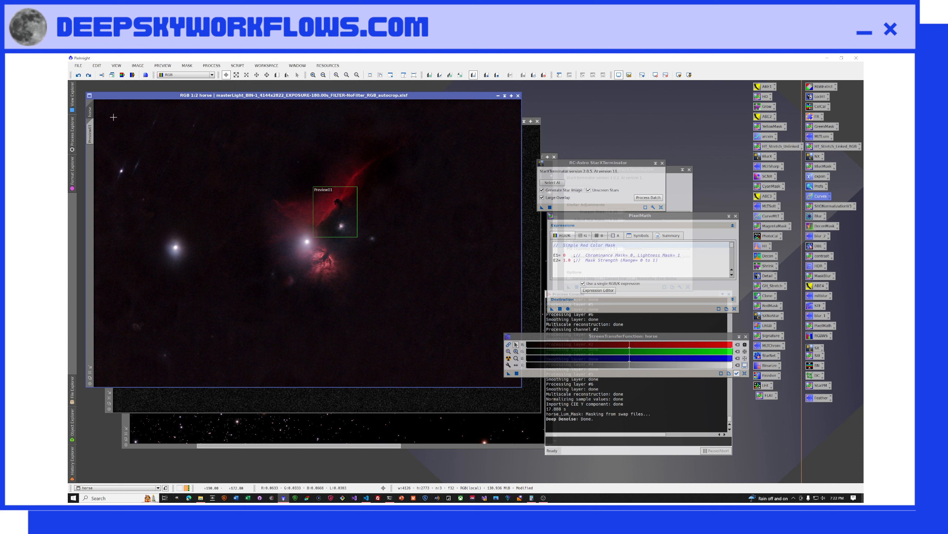
# Compare the horse image before and after the arcsinh stretch, and denoise it with NoiseXTerminator at denoise 0.90 and detail 0.15.
pyautogui.doubleClick(815, 157)
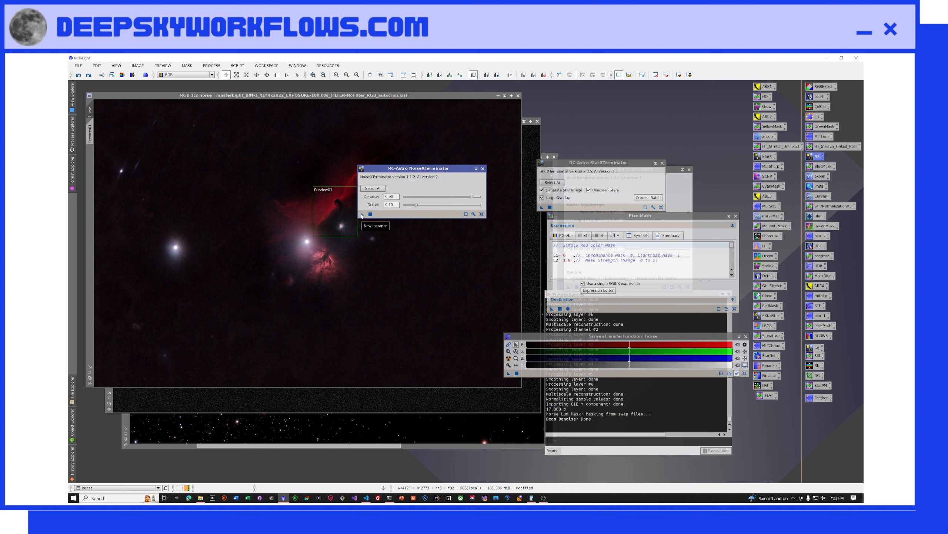
pyautogui.click(80, 77)
pyautogui.click(79, 76)
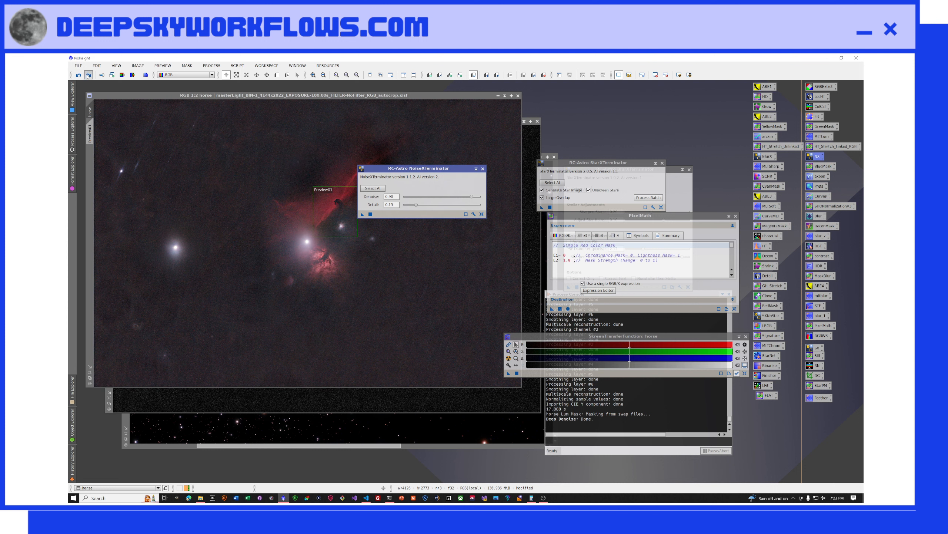
pyautogui.click(88, 75)
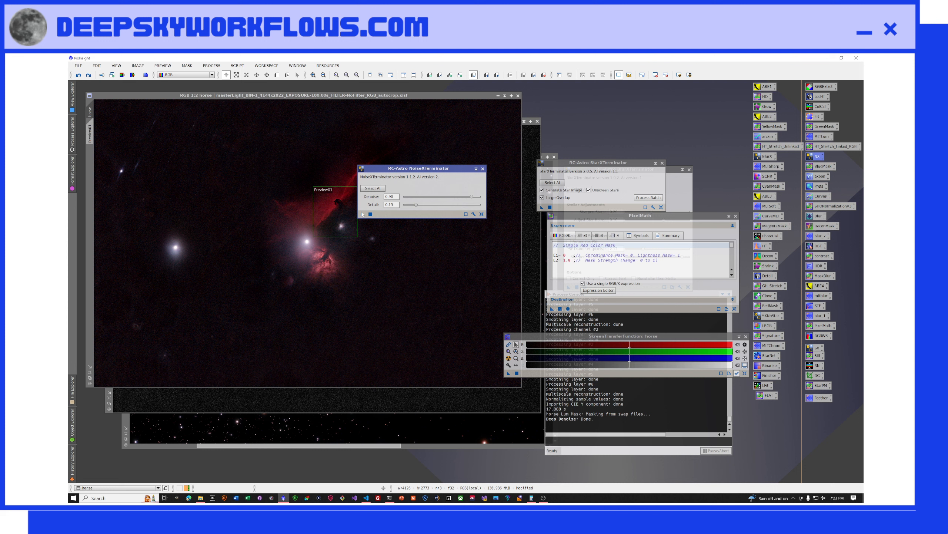
pyautogui.moveTo(362, 214); pyautogui.dragTo(340, 248)
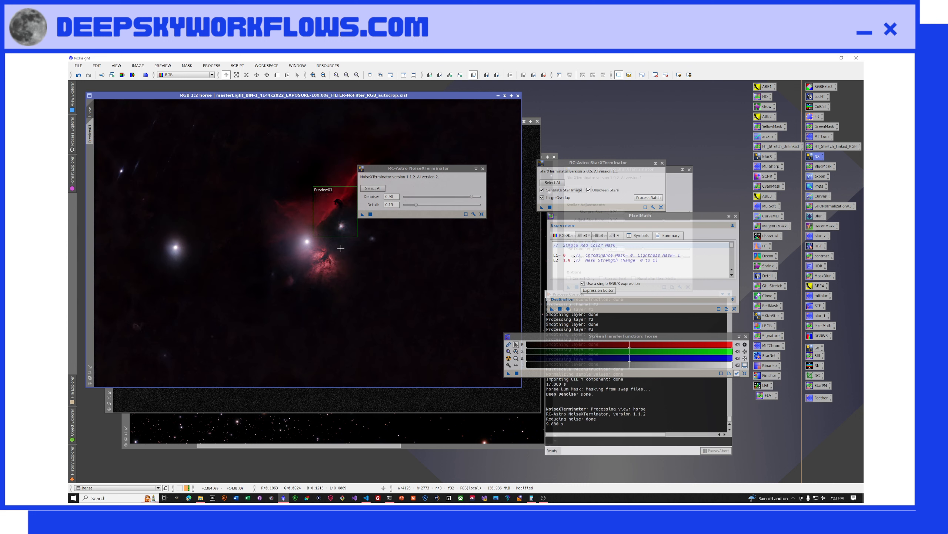
# Examine the noise and detail of the denoised nebula around the bright star and Horsehead, moving the NoiseXTerminator window aside.
pyautogui.scroll(2, 338, 249)
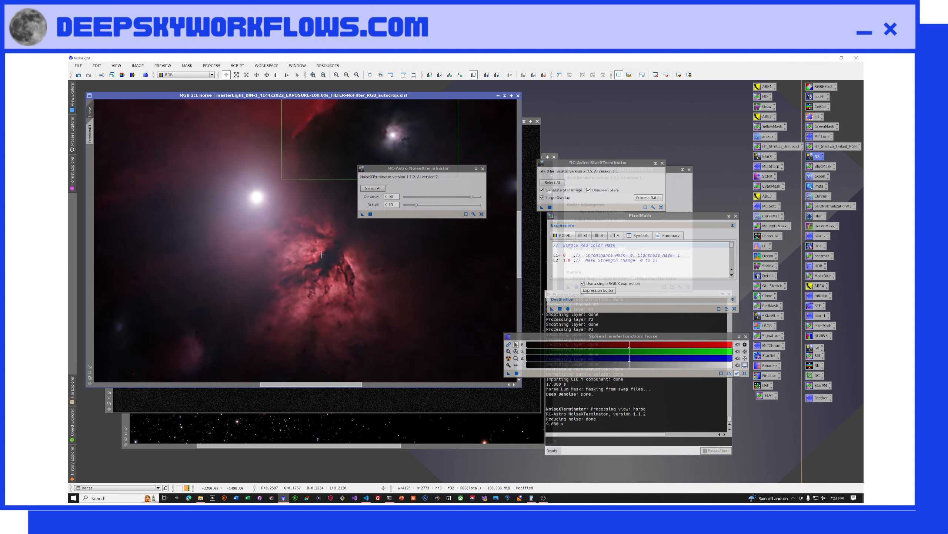
pyautogui.scroll(-1, 330, 251)
pyautogui.scroll(1, 322, 254)
pyautogui.scroll(-1, 322, 255)
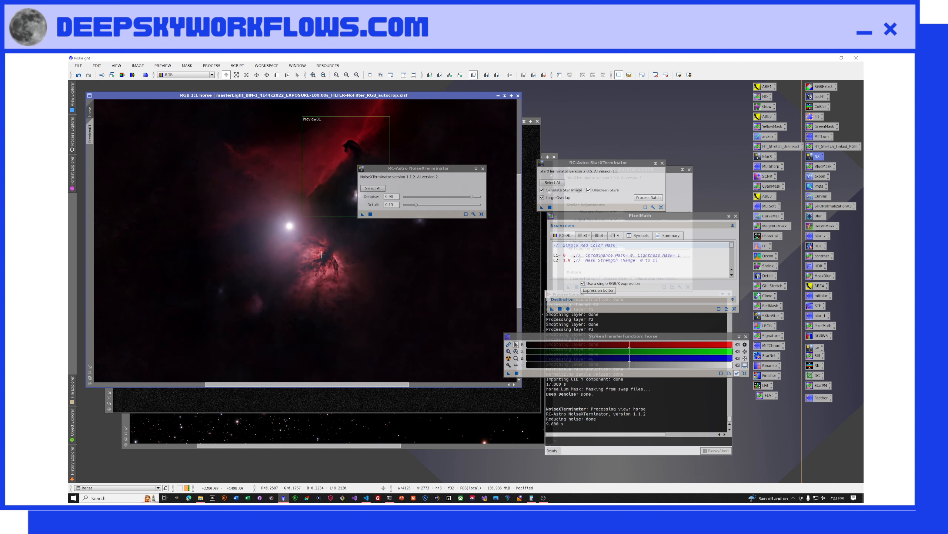
pyautogui.scroll(1, 322, 255)
pyautogui.scroll(-1, 322, 255)
pyautogui.moveTo(418, 172); pyautogui.dragTo(490, 139)
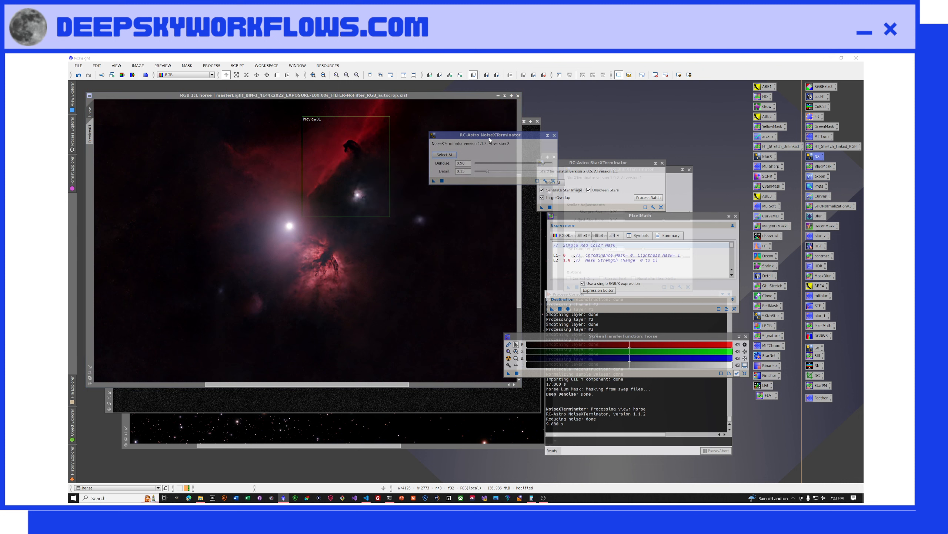
pyautogui.scroll(-1, 378, 189)
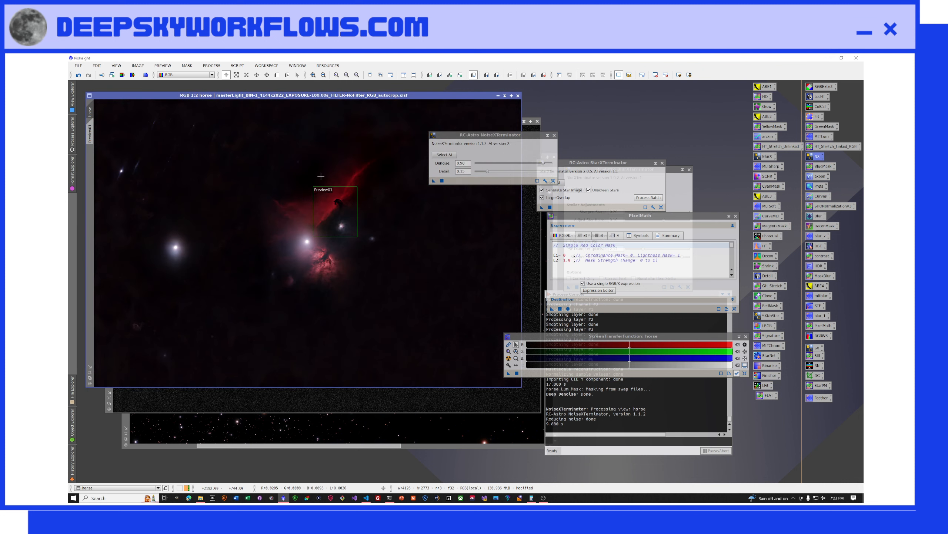
# Clone the denoised horse image and undo the NoiseXTerminator noise reduction on the original.
pyautogui.moveTo(91, 109); pyautogui.dragTo(140, 130)
pyautogui.click(103, 97)
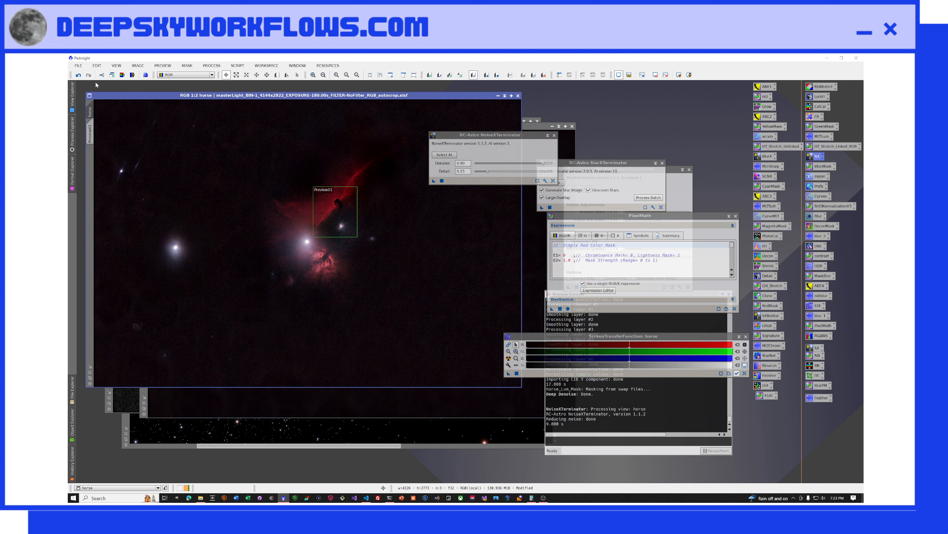
# Save the horse image as the TIFF file horseandflame.tif in 32-bit IEEE 754 floating point format.
pyautogui.click(85, 65)
pyautogui.click(124, 130)
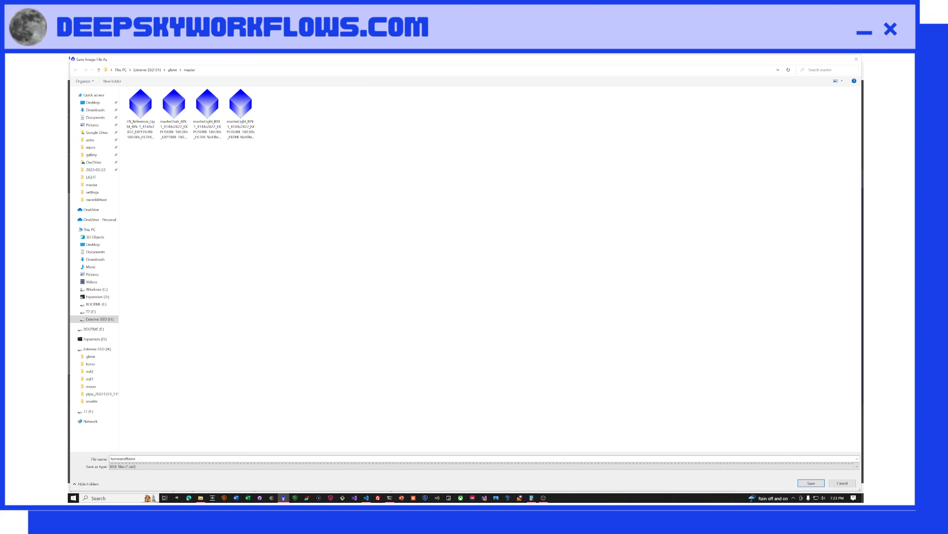
pyautogui.press('t')
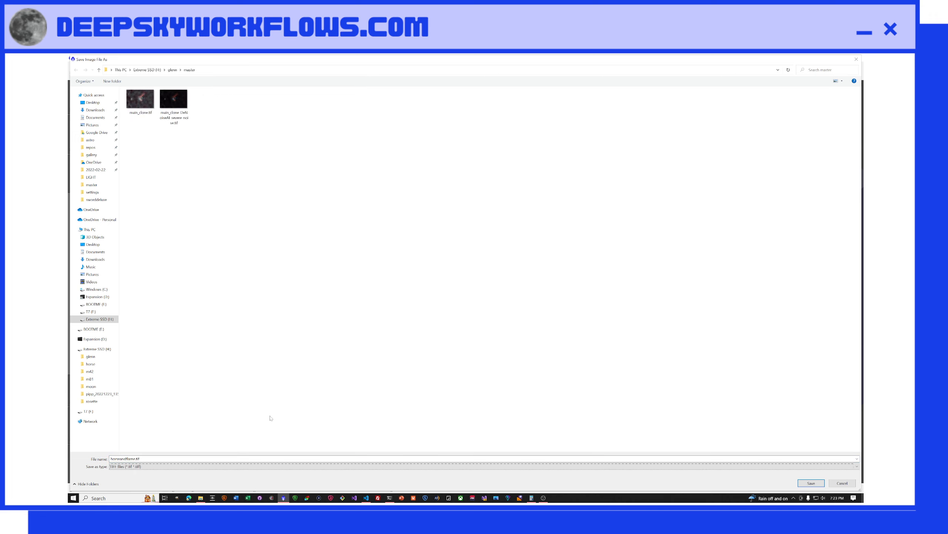
pyautogui.press('Return')
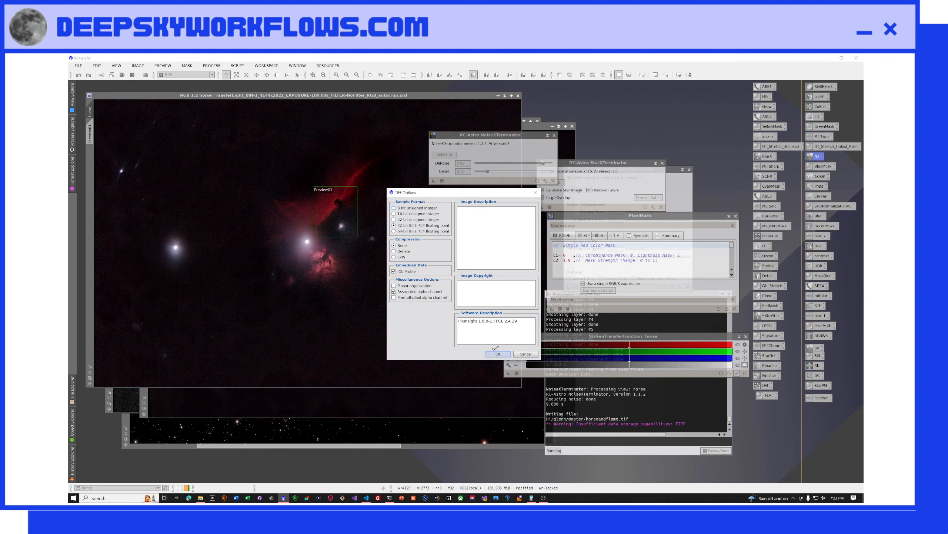
pyautogui.click(498, 353)
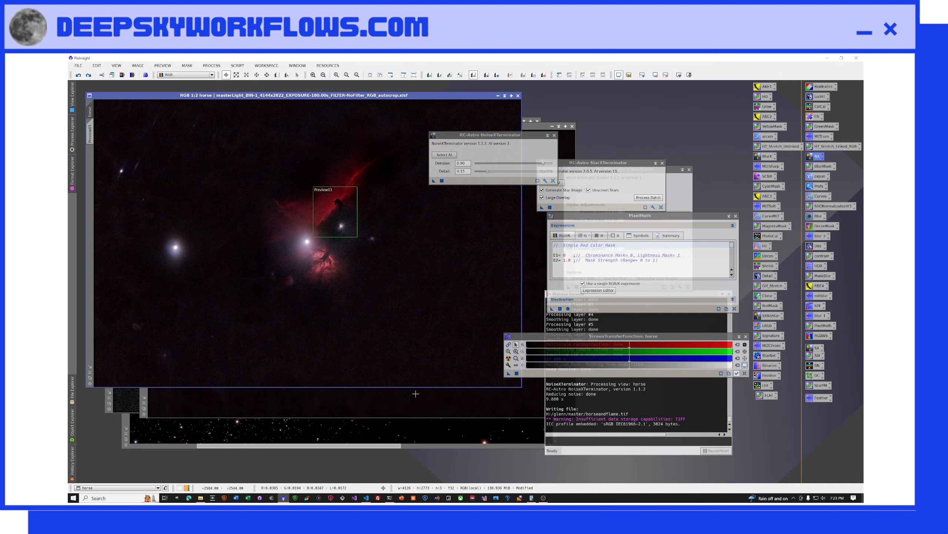
# Switch to Topaz DeNoise AI, open horseandflame.tif and set Color Noise Reduction to 0.
pyautogui.click(296, 498)
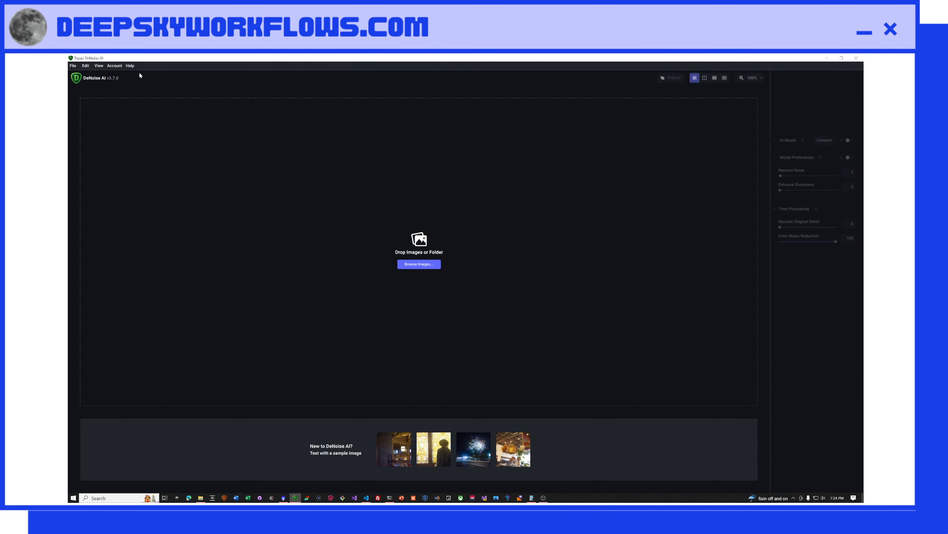
pyautogui.click(424, 267)
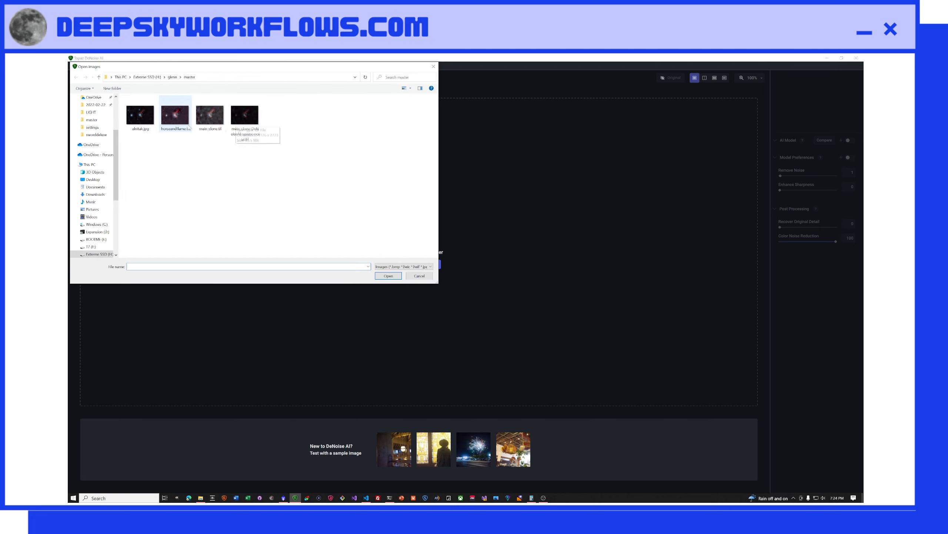
pyautogui.doubleClick(175, 119)
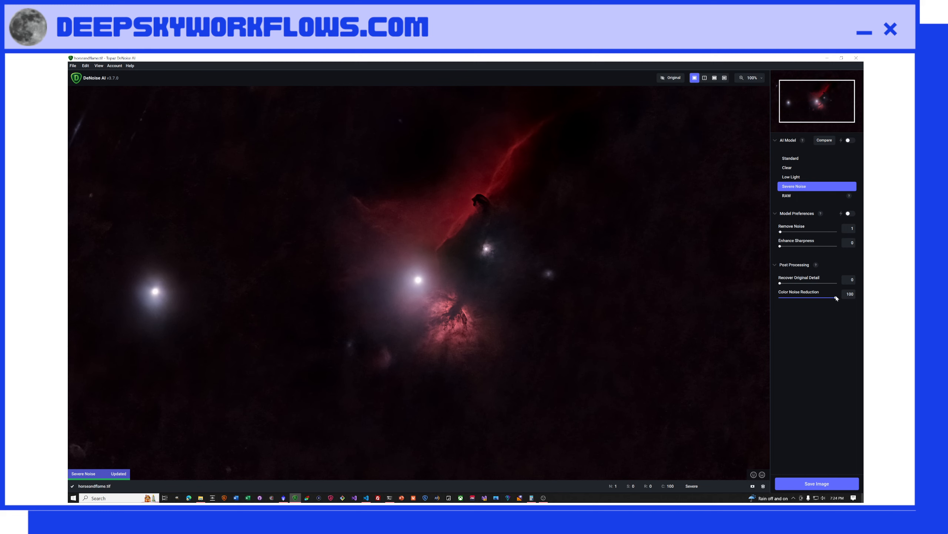
pyautogui.moveTo(837, 299); pyautogui.dragTo(800, 302)
pyautogui.click(827, 58)
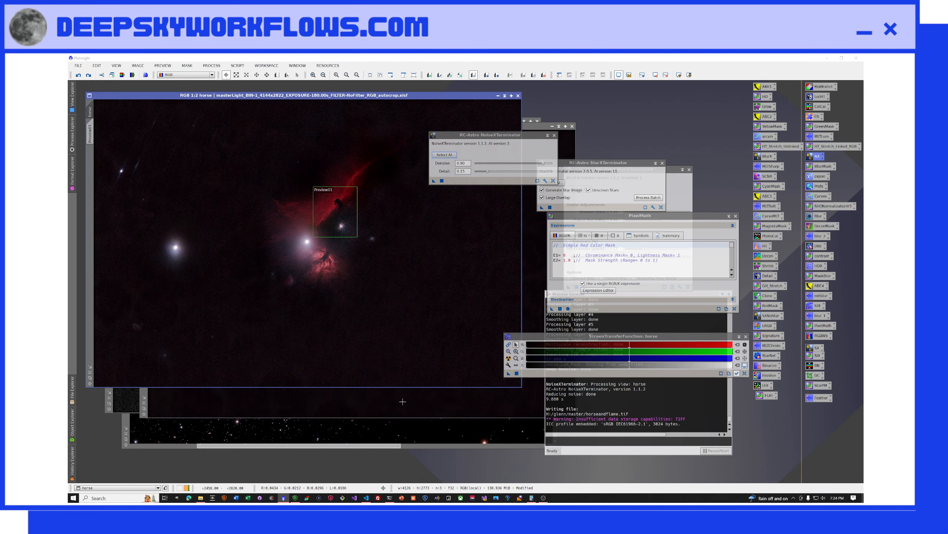
# Examine the denoised clone up close around the Horsehead, the bright stars and the dark background.
pyautogui.click(396, 390)
pyautogui.scroll(1, 381, 236)
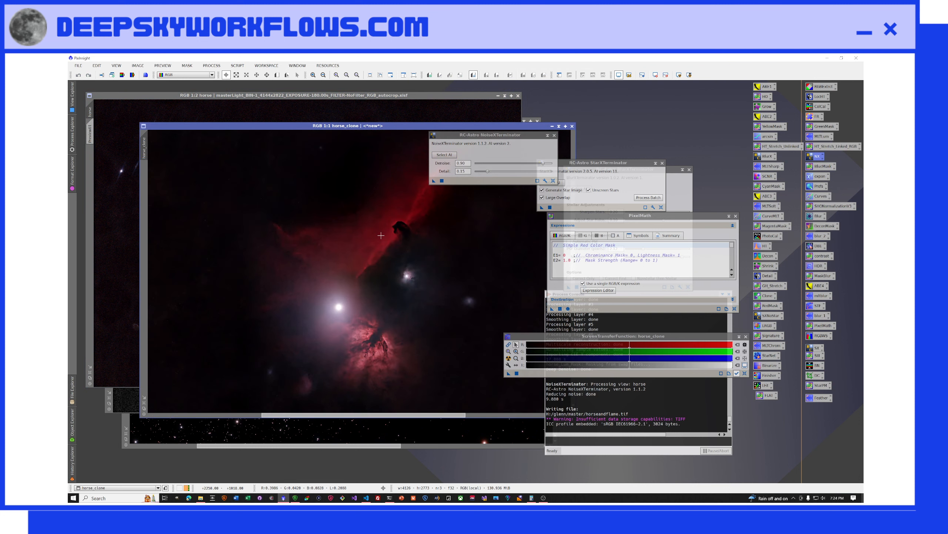
pyautogui.scroll(1, 381, 235)
pyautogui.scroll(-1, 381, 236)
pyautogui.scroll(1, 381, 235)
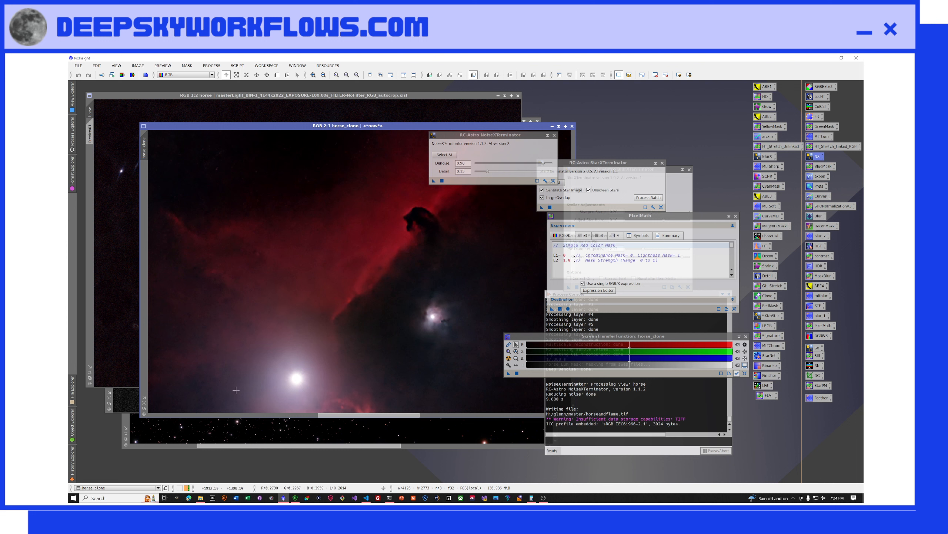
pyautogui.scroll(-2, 247, 360)
pyautogui.scroll(1, 248, 360)
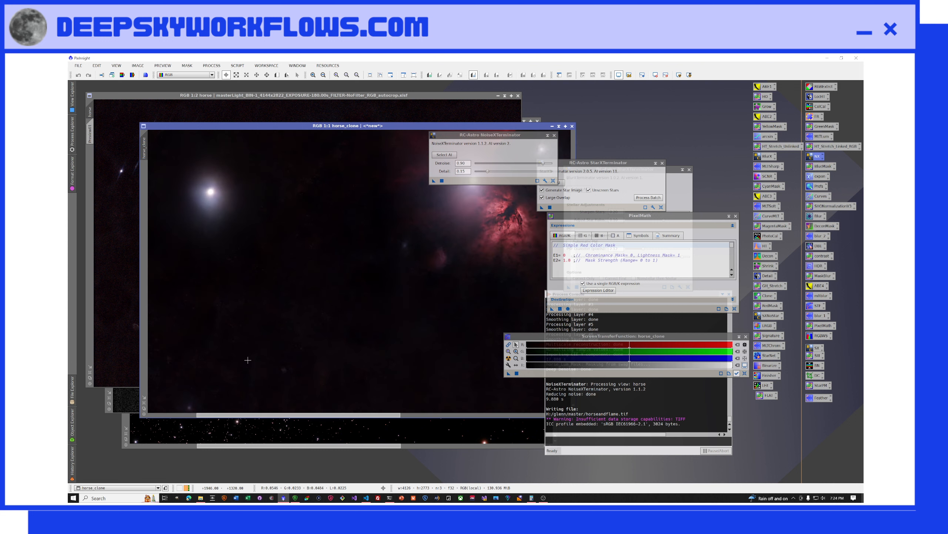
pyautogui.scroll(-1, 248, 359)
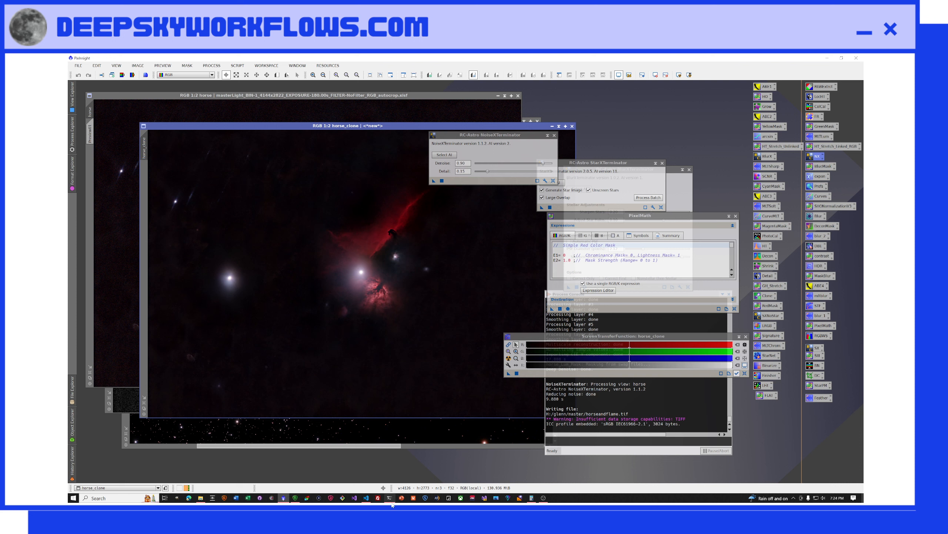
# Return to Topaz DeNoise AI and close it without saving the changes.
pyautogui.click(295, 498)
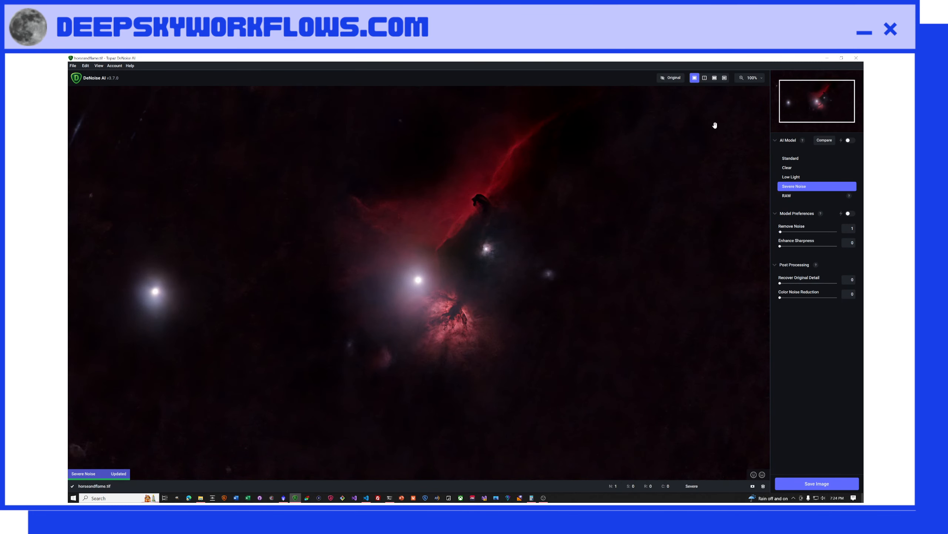
pyautogui.click(855, 59)
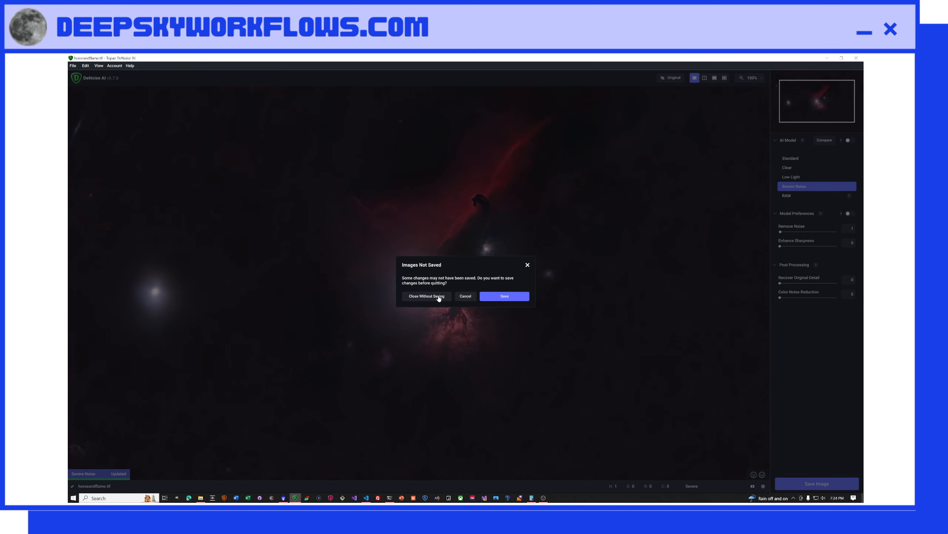
pyautogui.click(439, 297)
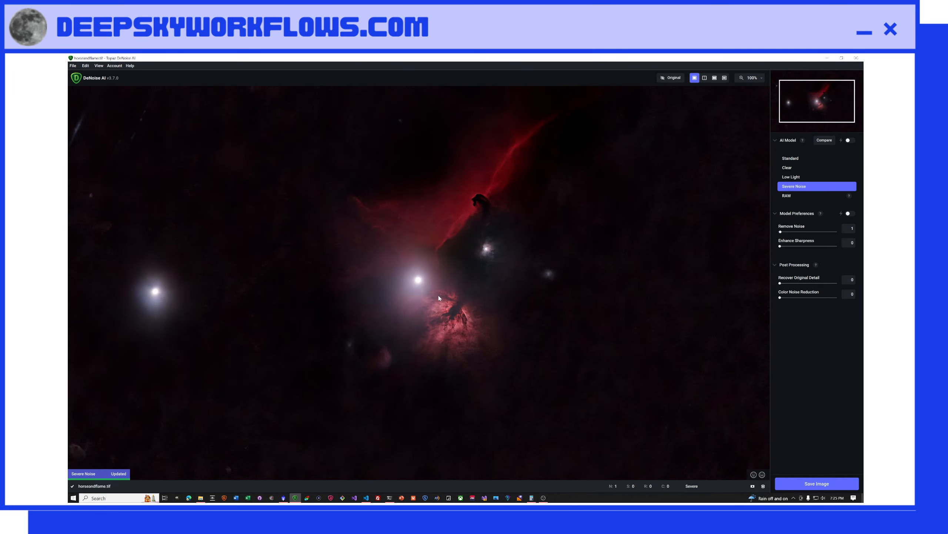
# Rename the denoised clone as denoise and compare it with the original horse image.
pyautogui.click(343, 126)
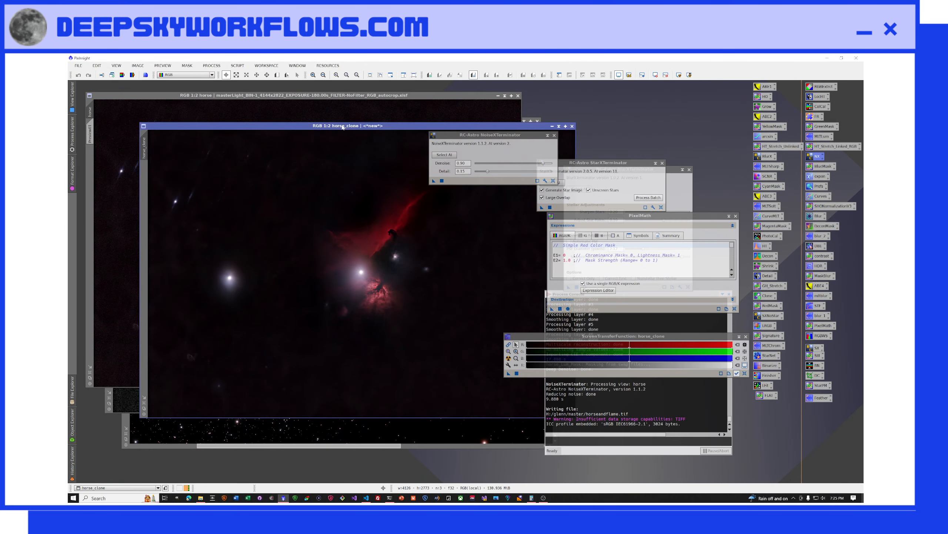
pyautogui.click(105, 76)
pyautogui.write('denoise')
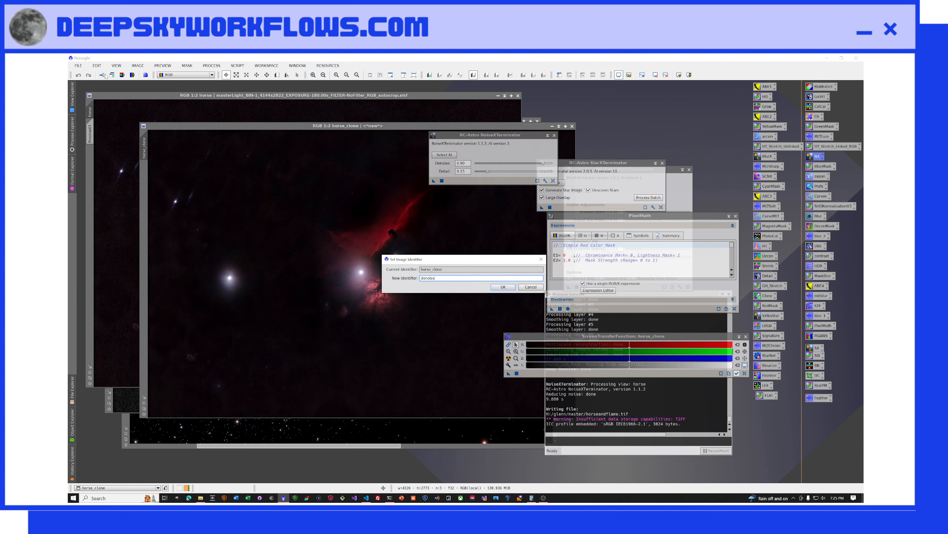
pyautogui.press('Return')
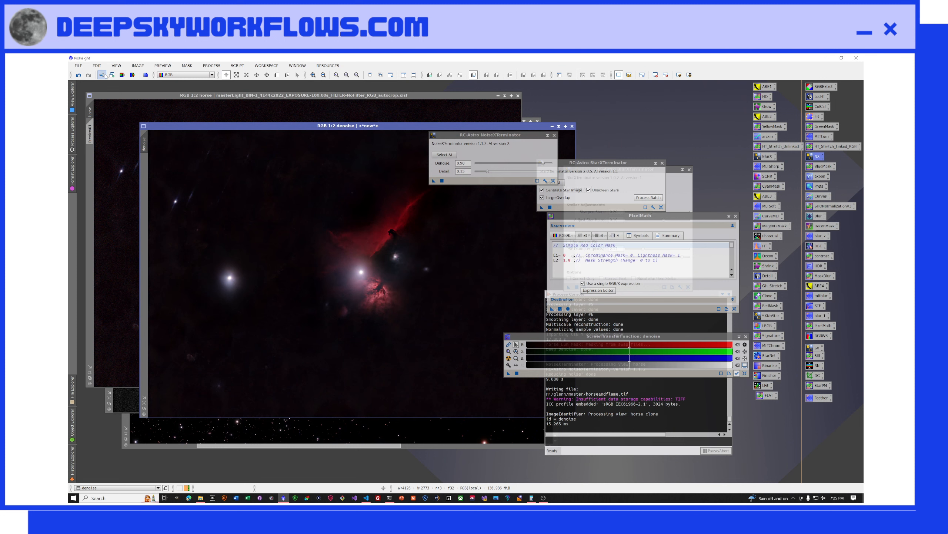
pyautogui.click(252, 100)
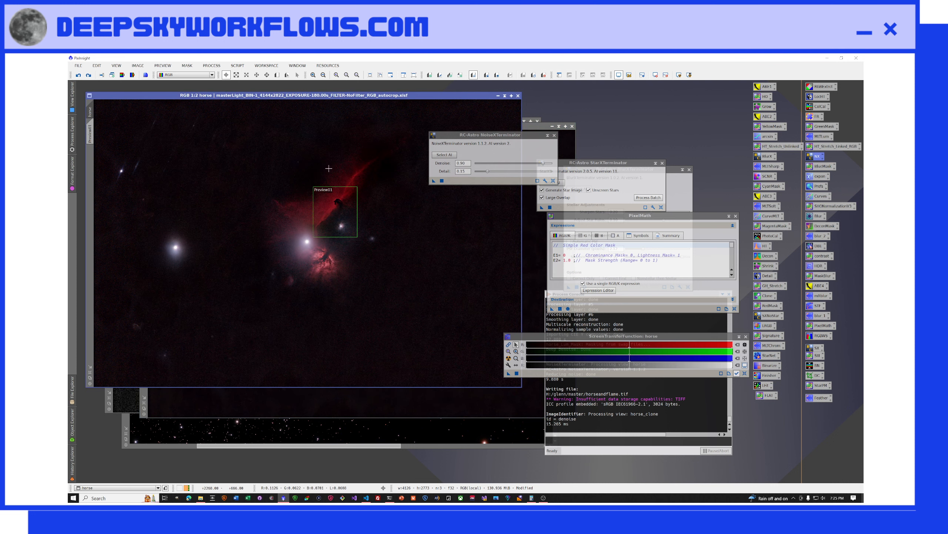
pyautogui.click(369, 395)
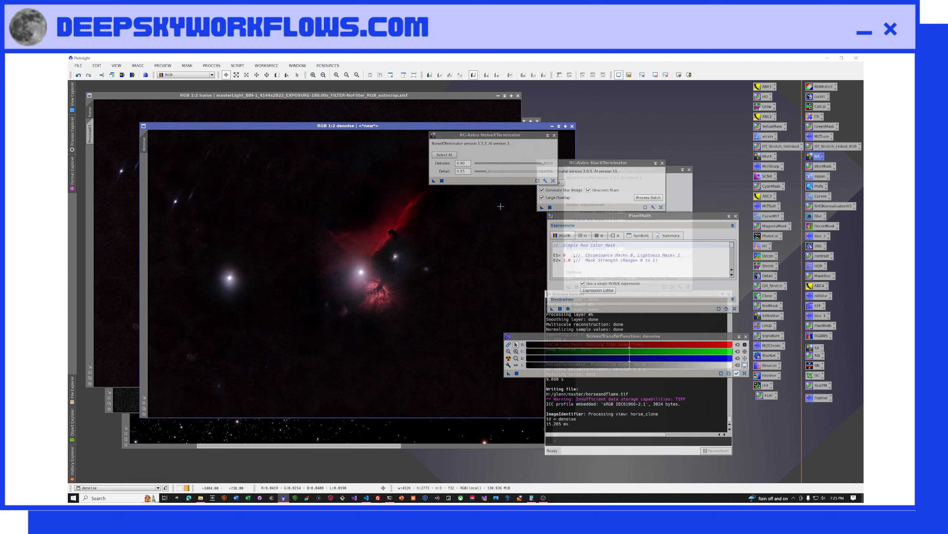
pyautogui.click(369, 106)
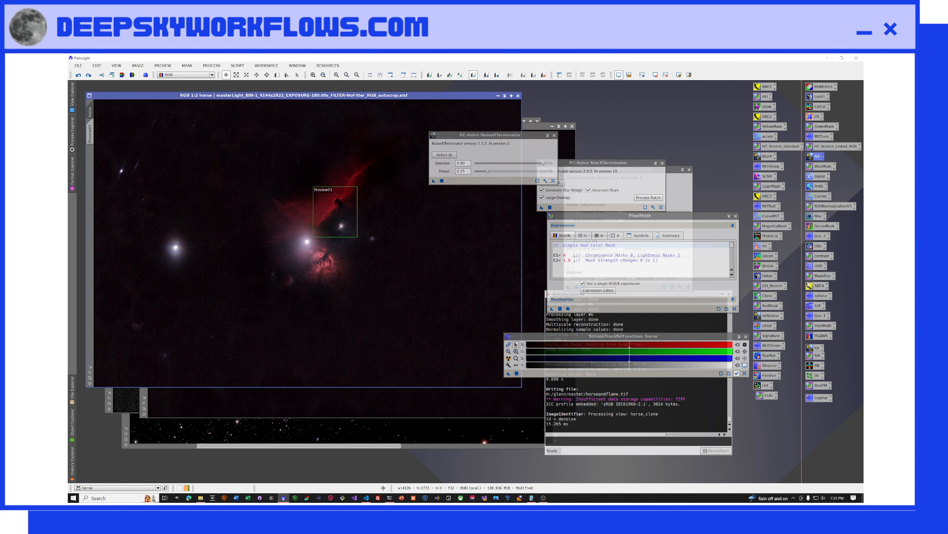
# Load an empty PixelMath process and enter the blend expression 0.4*$T+0.6*denoise.
pyautogui.doubleClick(825, 325)
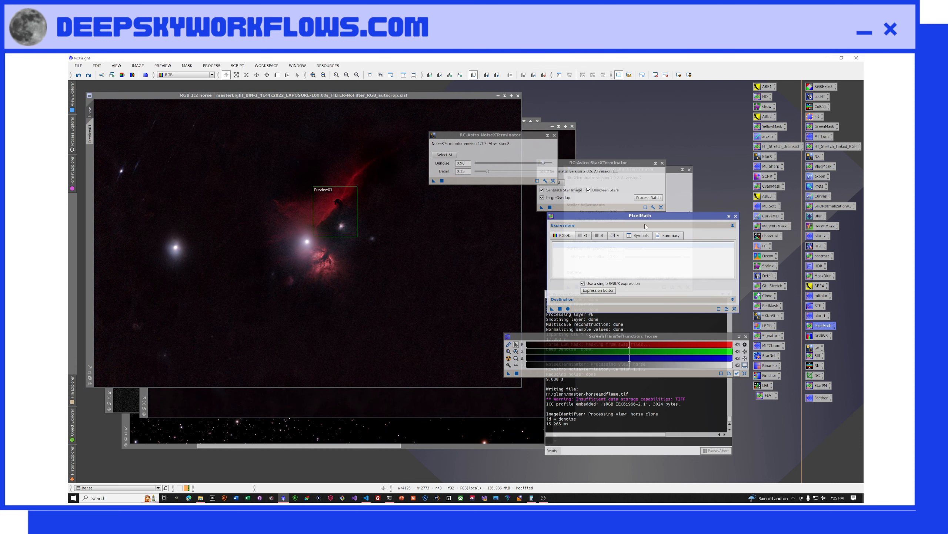
pyautogui.moveTo(640, 219); pyautogui.dragTo(486, 206)
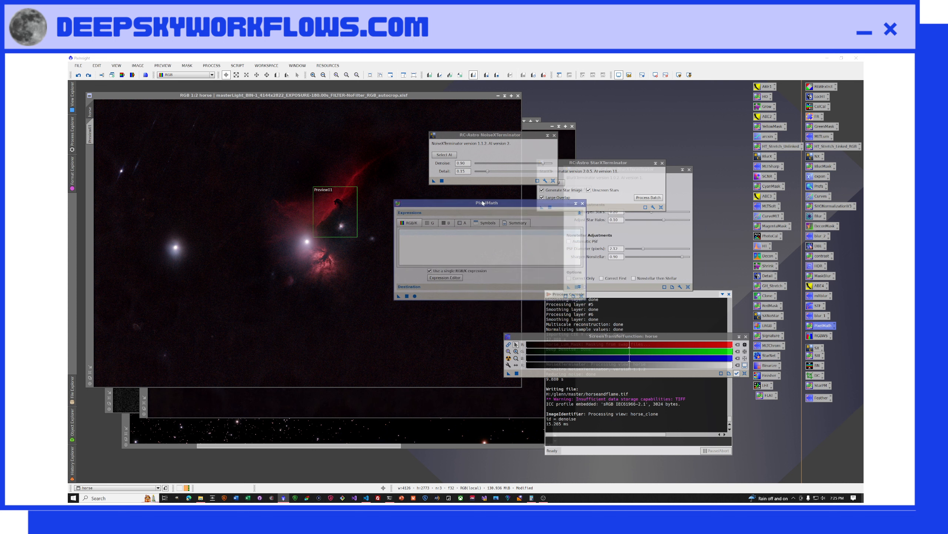
pyautogui.click(400, 232)
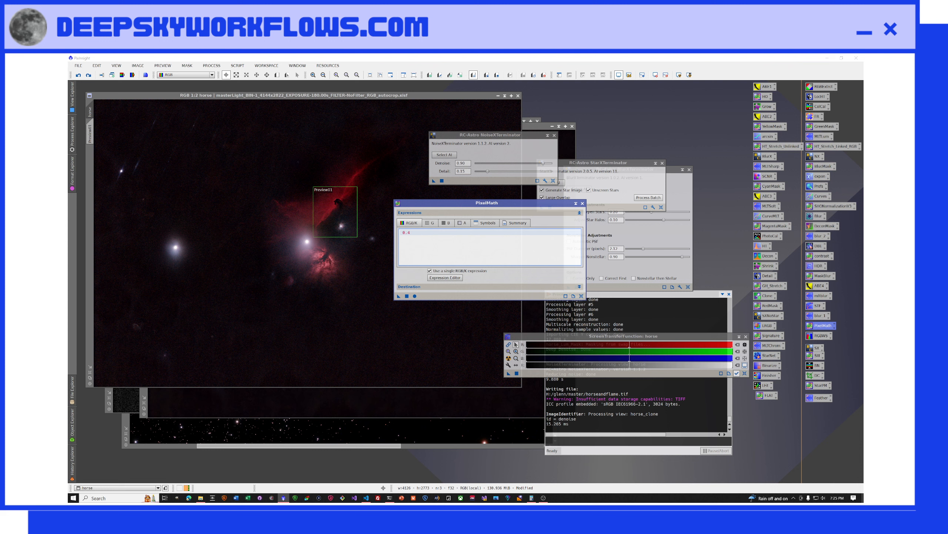
pyautogui.write('T+0.6*d')
pyautogui.write('enoise')
# Try the 0.4/0.6 PixelMath blend on the horse image, inspecting the Flame Nebula up close, and undo it.
pyautogui.click(533, 189)
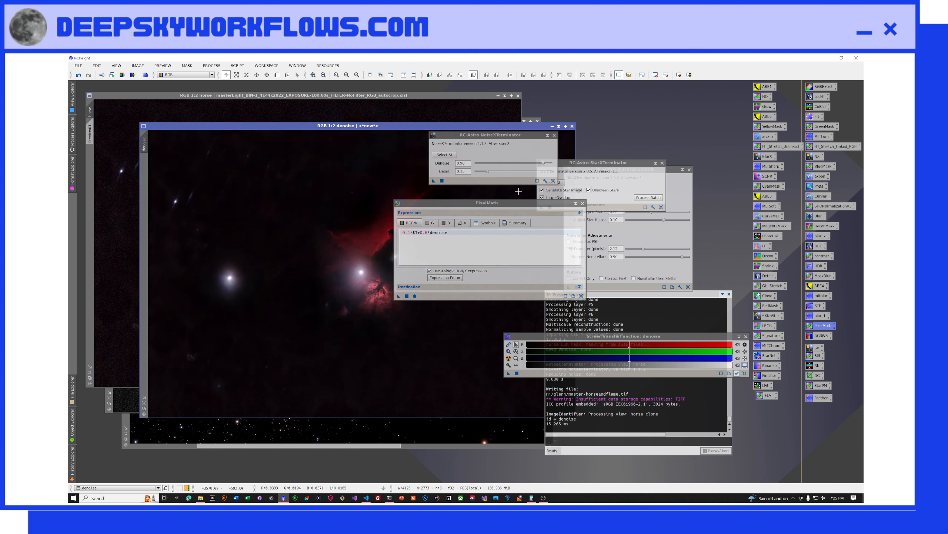
pyautogui.click(370, 118)
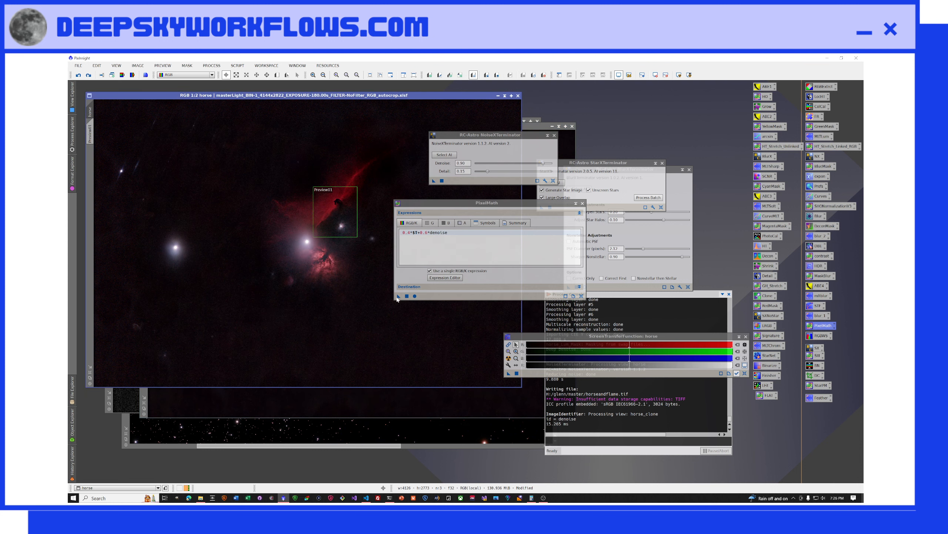
pyautogui.moveTo(398, 296); pyautogui.dragTo(359, 298)
pyautogui.scroll(2, 338, 263)
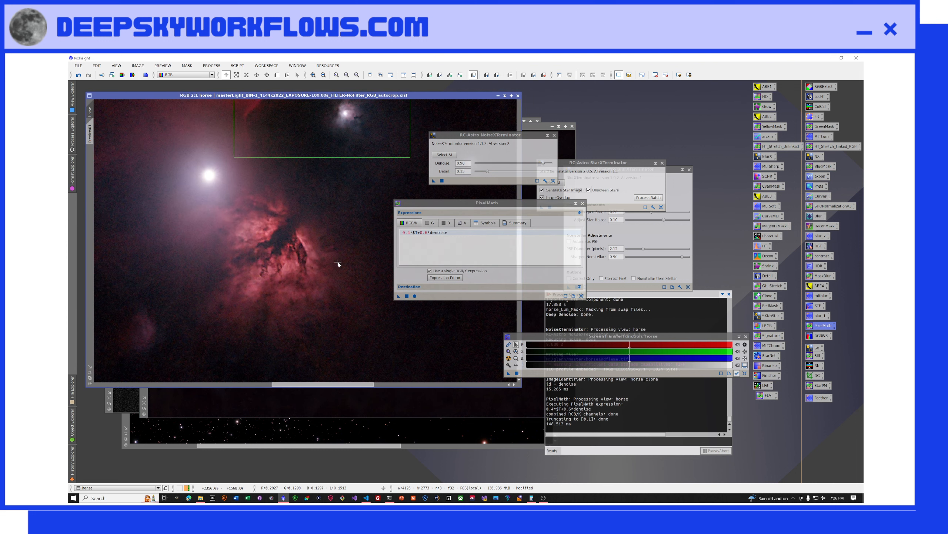
pyautogui.scroll(1, 338, 263)
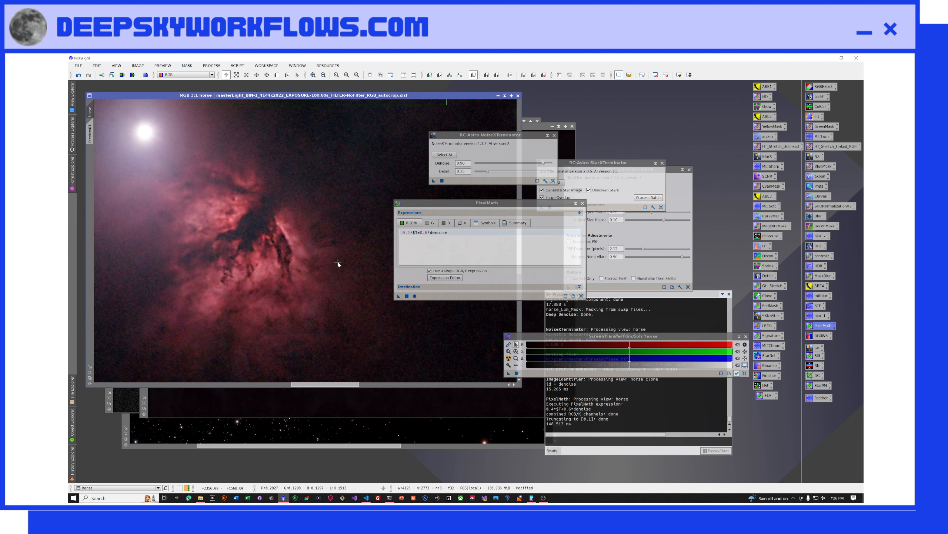
pyautogui.scroll(-2, 337, 263)
pyautogui.scroll(-1, 338, 262)
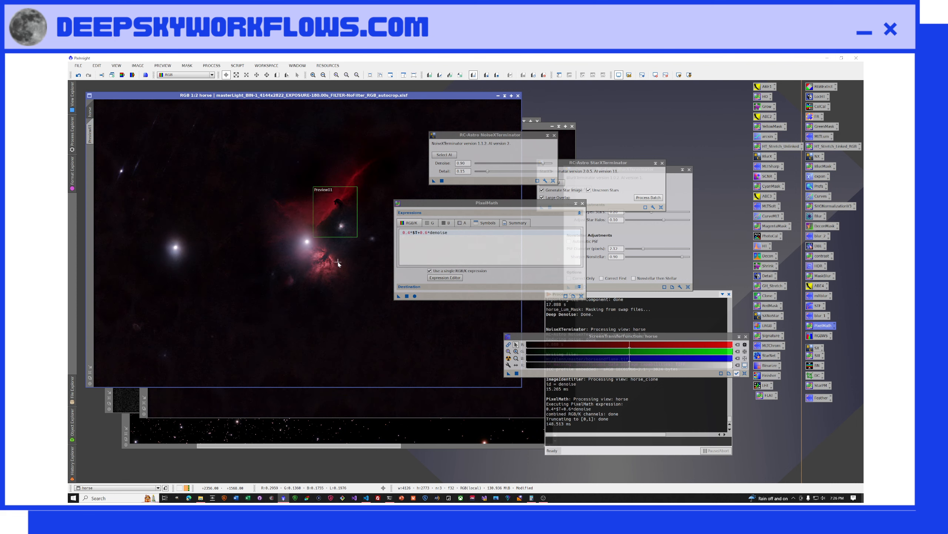
pyautogui.scroll(2, 337, 262)
pyautogui.scroll(-1, 338, 262)
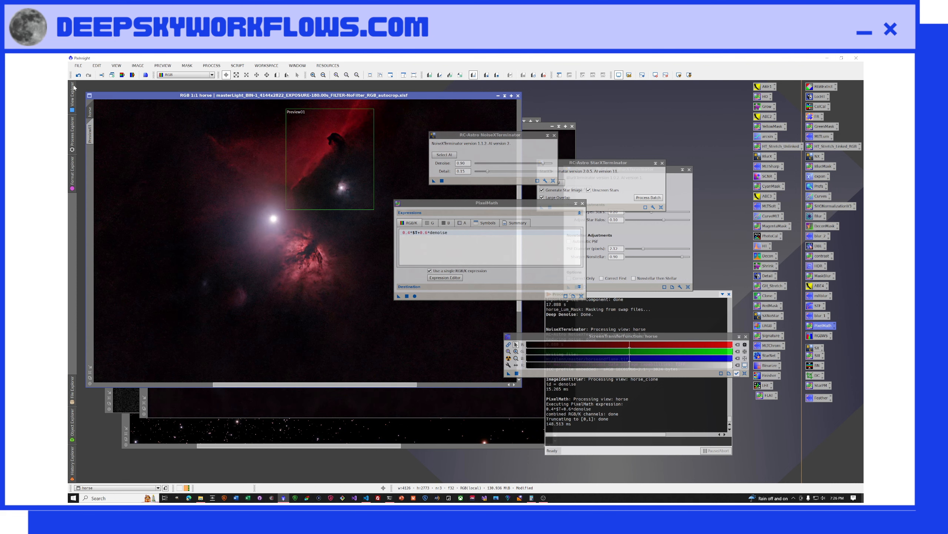
pyautogui.click(79, 75)
# Change the blend expression to 0.3*$T+0.7*denoise, apply it to the horse image and inspect the nebula.
pyautogui.click(408, 232)
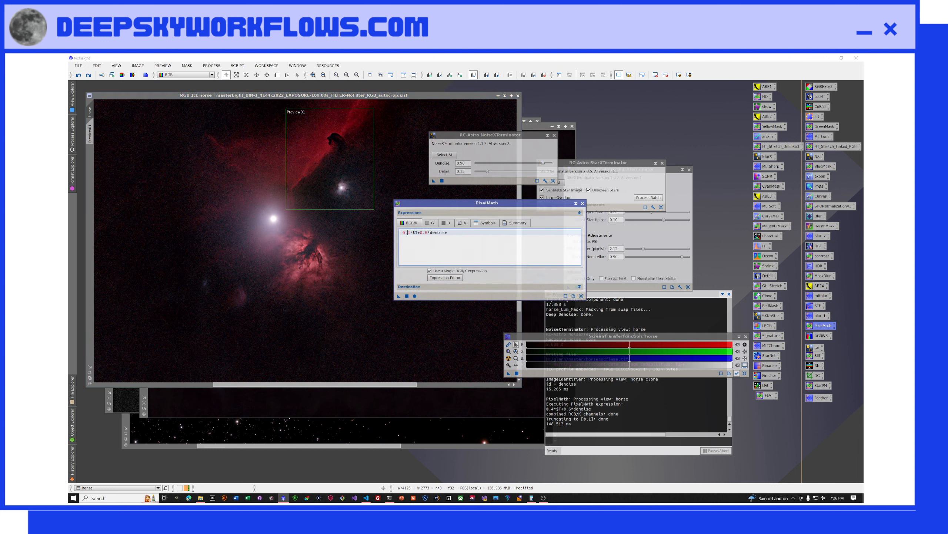
pyautogui.press('Delete')
pyautogui.write('3')
pyautogui.press('Delete')
pyautogui.write('7')
pyautogui.moveTo(400, 297); pyautogui.dragTo(327, 265)
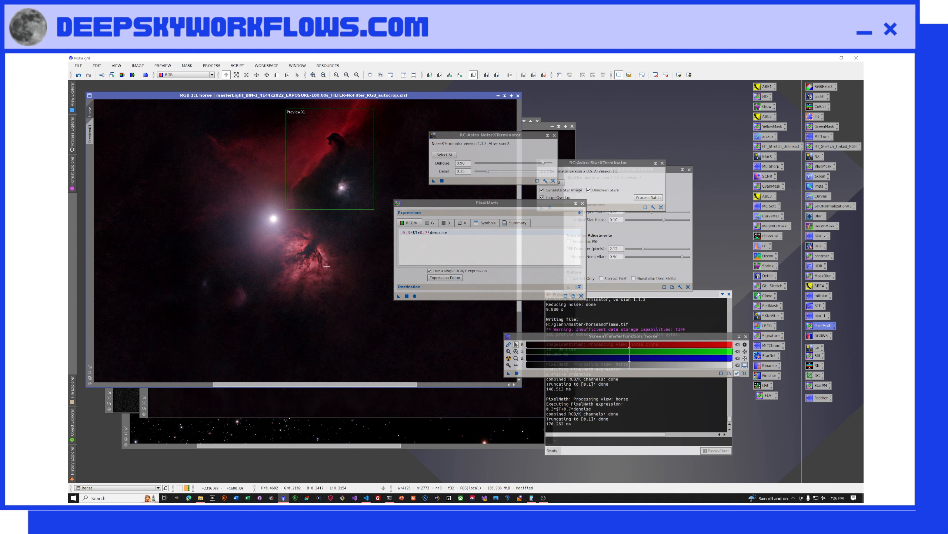
pyautogui.scroll(1, 327, 266)
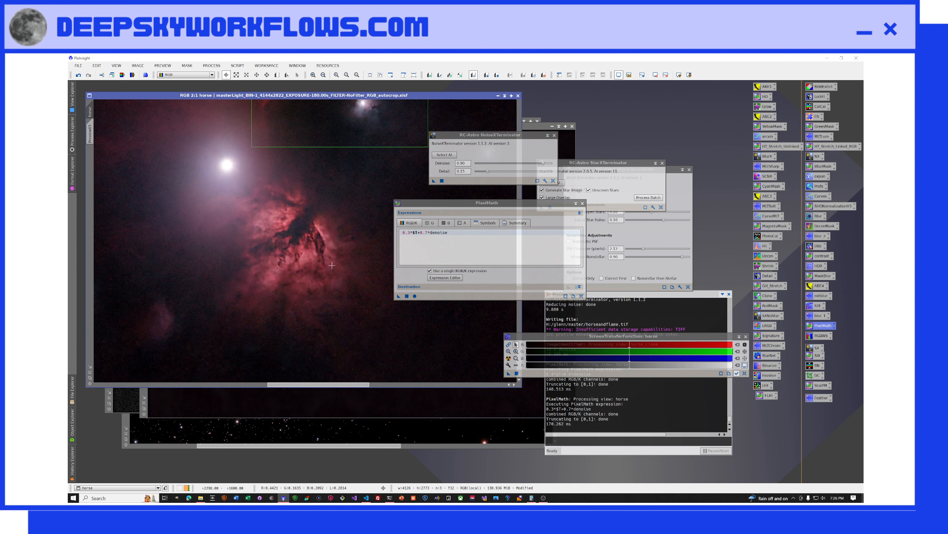
pyautogui.scroll(-2, 332, 265)
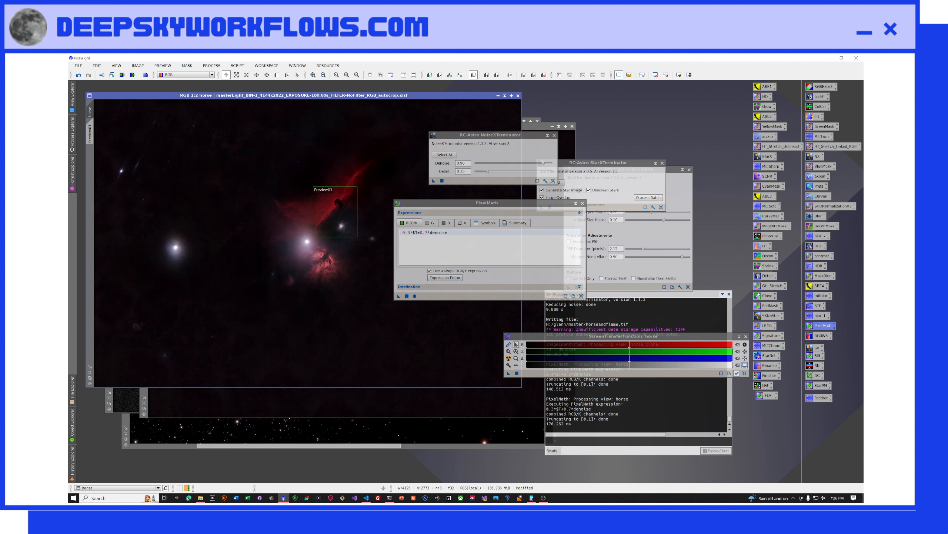
# Put the PixelMath window away and rename the horse_stars image as stars.
pyautogui.click(582, 204)
pyautogui.click(435, 431)
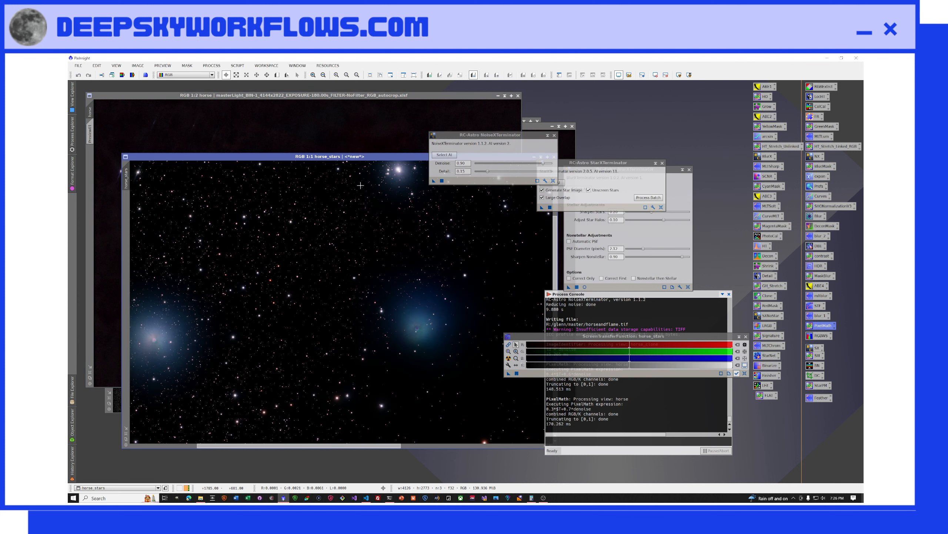
pyautogui.click(341, 138)
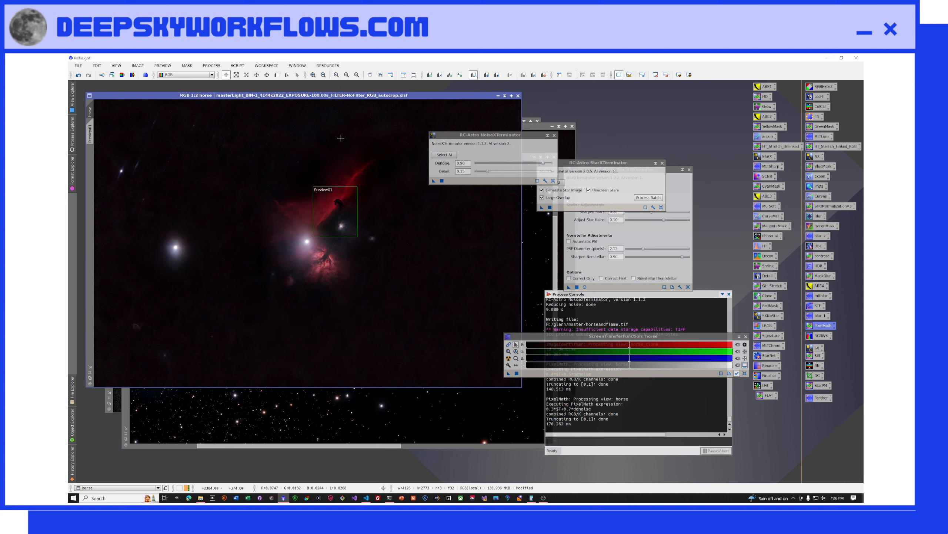
pyautogui.click(501, 412)
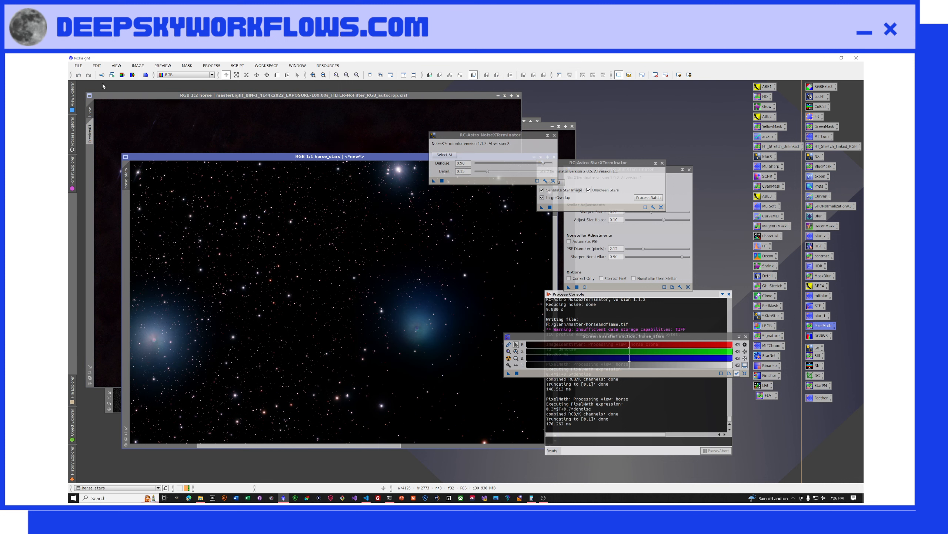
pyautogui.doubleClick(174, 157)
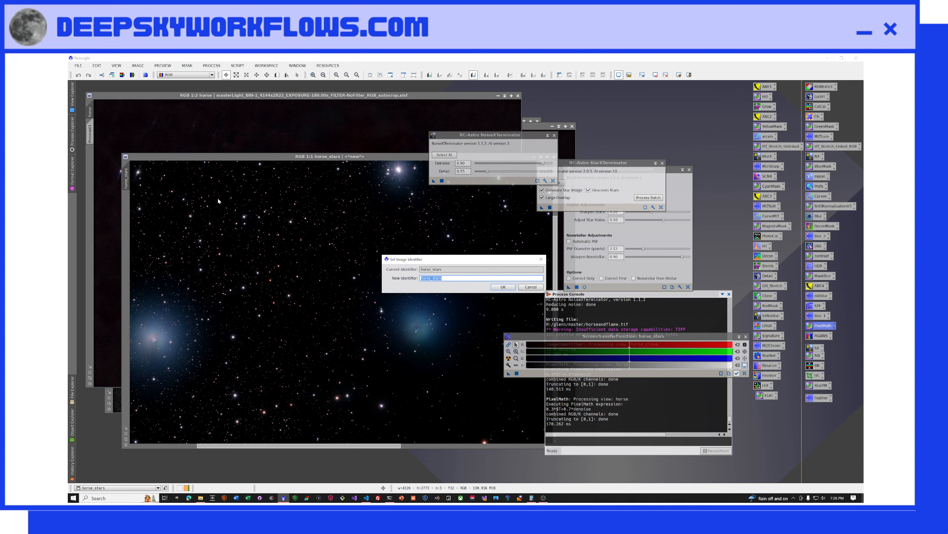
pyautogui.write('st')
pyautogui.press('Return')
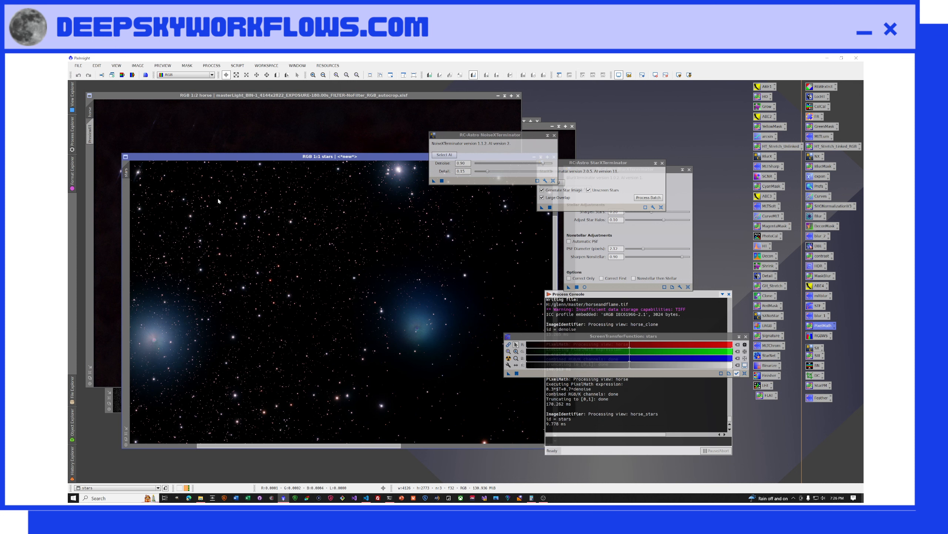
# Load the saved PixelMath process with the expression ~(~$T*~stars) and apply it to the starless horse image.
pyautogui.click(343, 136)
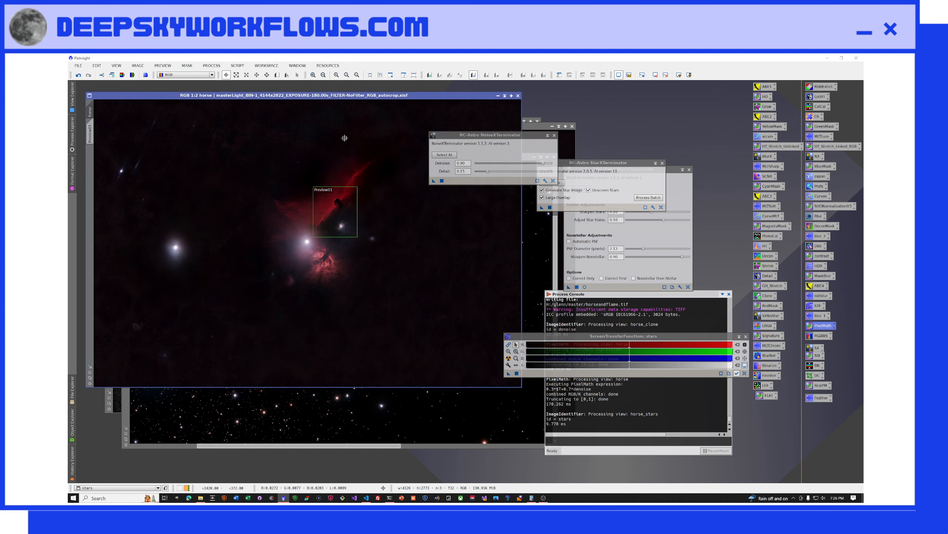
pyautogui.moveTo(820, 390)
pyautogui.mouseDown()
pyautogui.moveTo(776, 364)
pyautogui.moveTo(639, 325)
pyautogui.moveTo(341, 270)
pyautogui.moveTo(863, 349)
pyautogui.moveTo(855, 343)
pyautogui.moveTo(827, 388)
pyautogui.mouseUp()
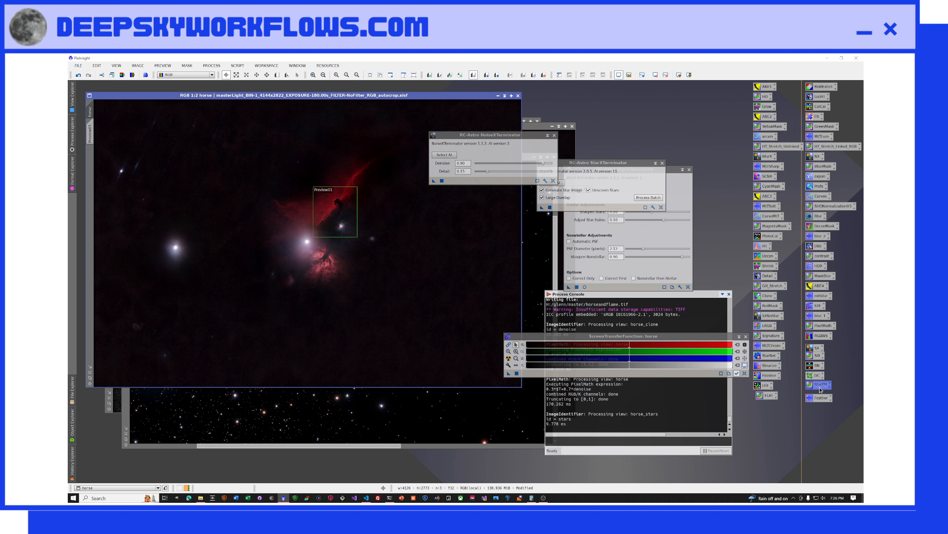
pyautogui.doubleClick(821, 385)
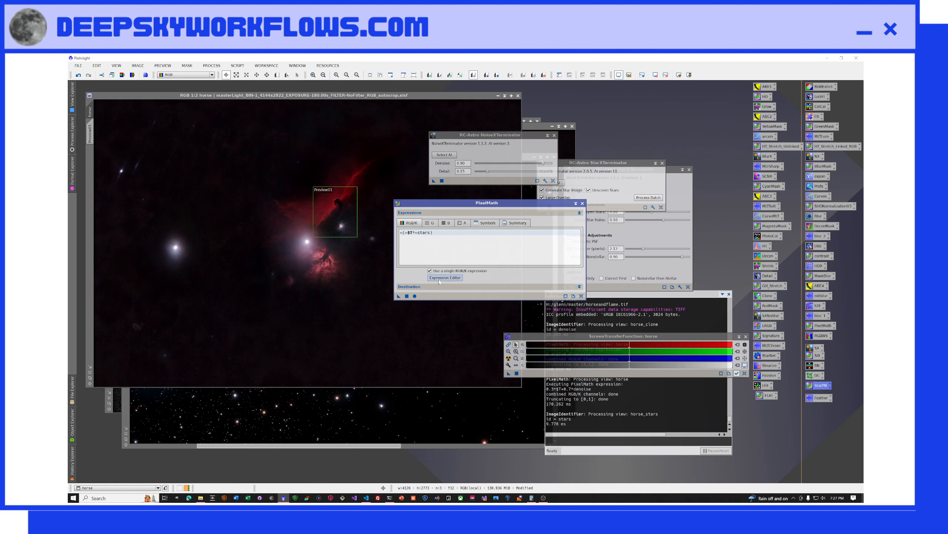
pyautogui.moveTo(398, 299); pyautogui.dragTo(378, 300)
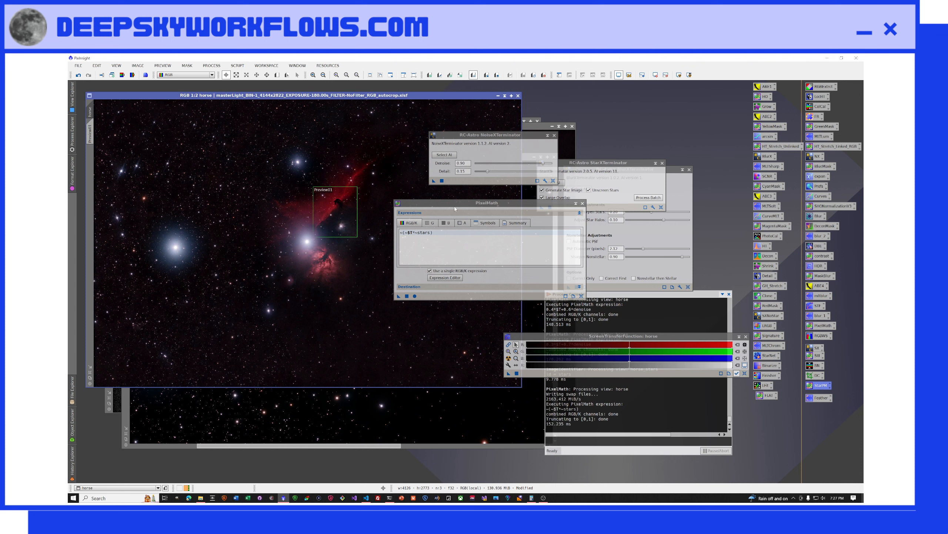
# Examine the recombined horse image at several magnifications, checking the stars, the background and the Flame Nebula.
pyautogui.moveTo(456, 202); pyautogui.dragTo(591, 107)
pyautogui.scroll(3, 414, 235)
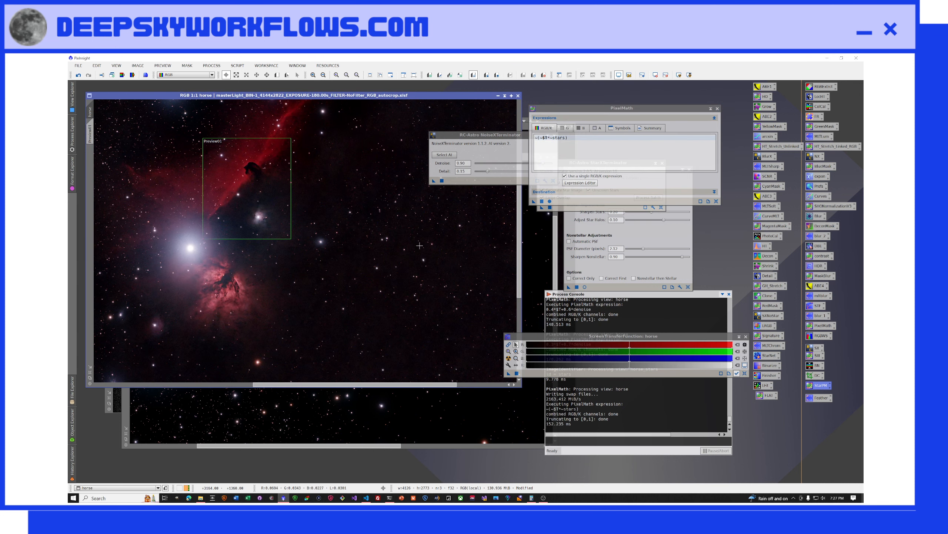
pyautogui.scroll(2, 419, 246)
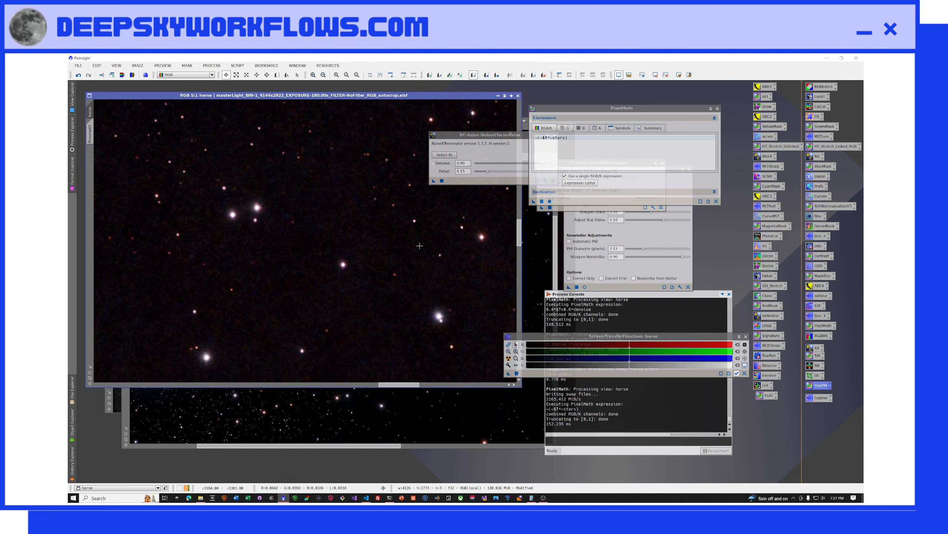
pyautogui.scroll(-4, 357, 247)
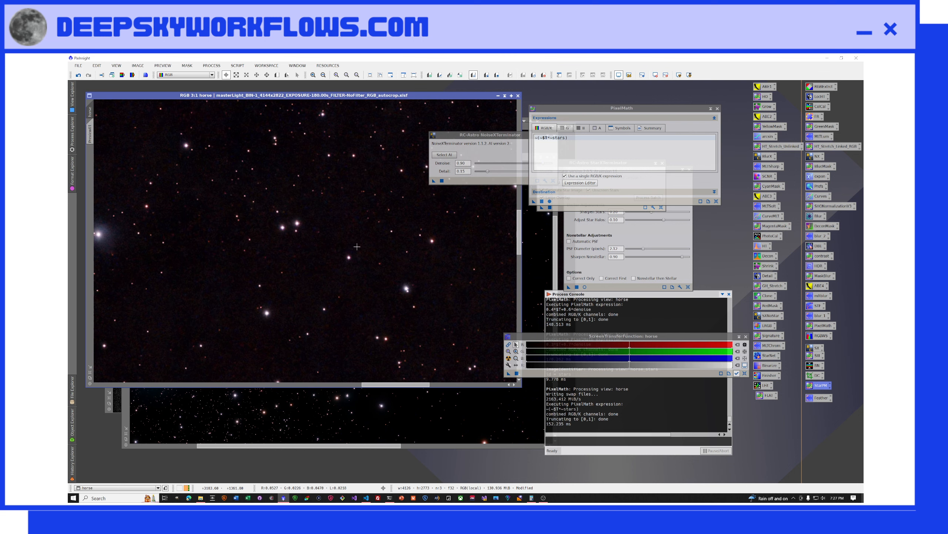
pyautogui.scroll(-1, 357, 247)
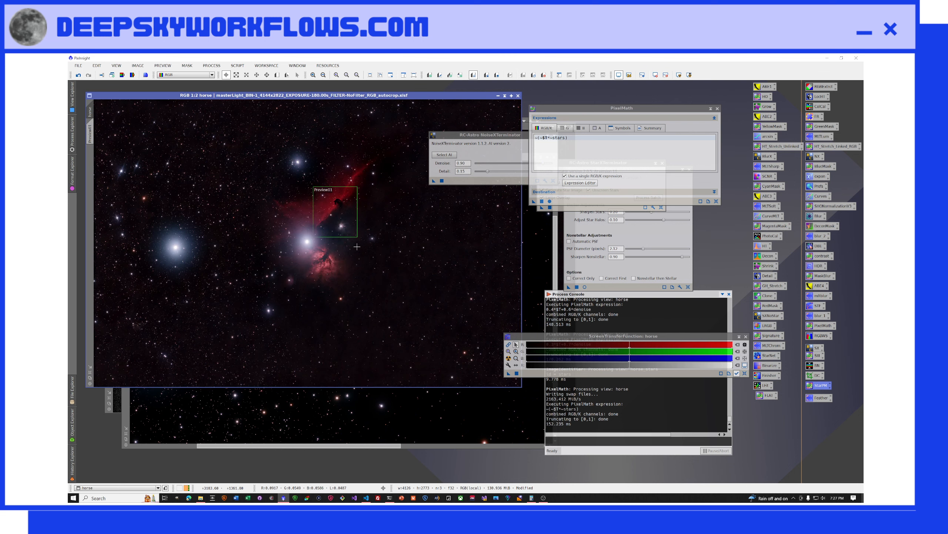
pyautogui.scroll(2, 357, 247)
pyautogui.scroll(1, 357, 247)
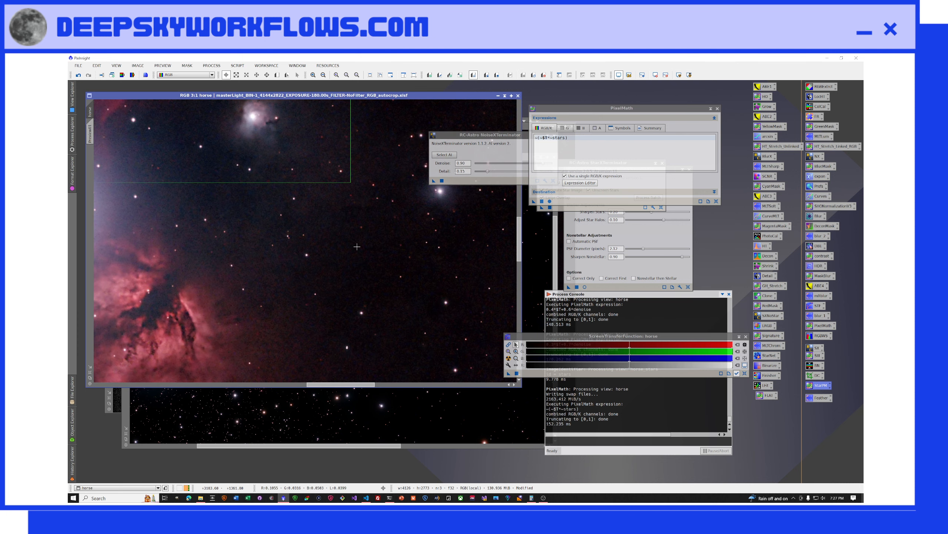
pyautogui.scroll(-1, 357, 247)
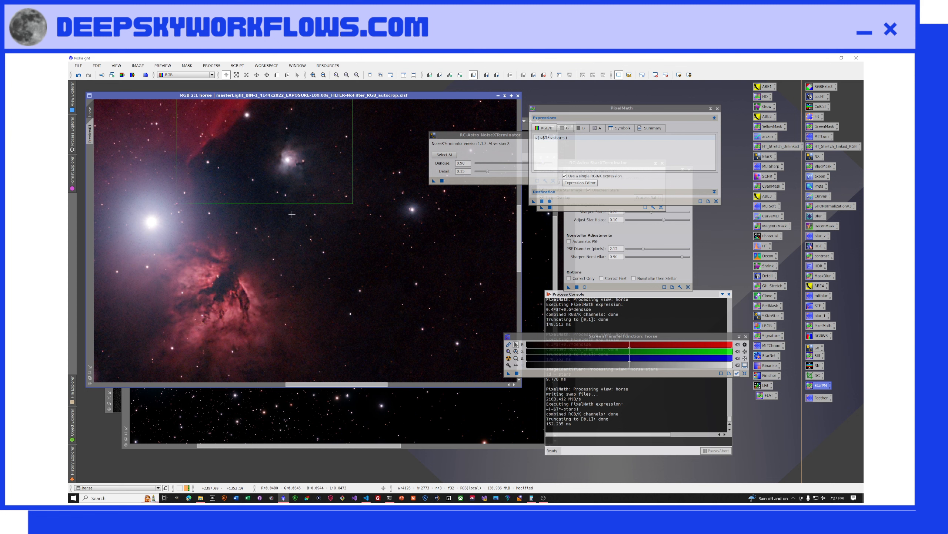
pyautogui.scroll(1, 292, 215)
pyautogui.scroll(-2, 292, 237)
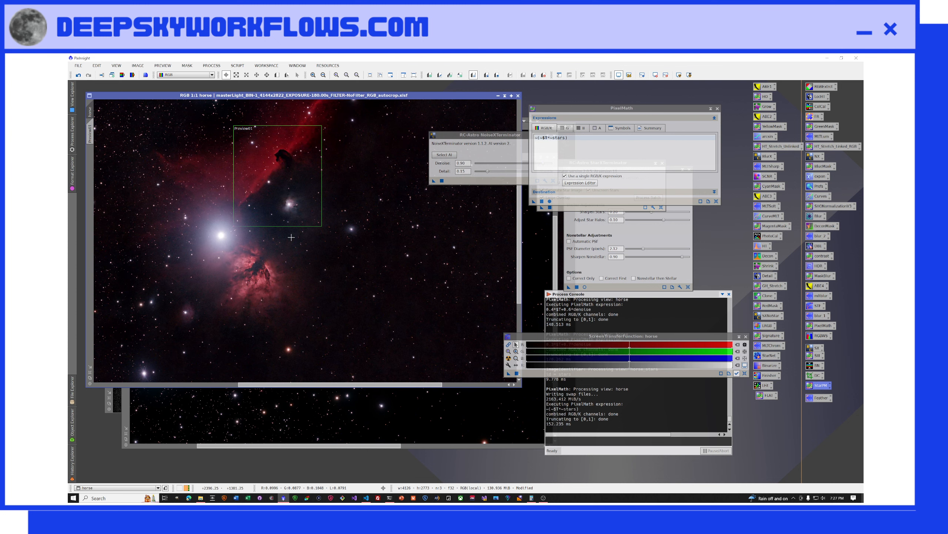
pyautogui.scroll(-1, 291, 236)
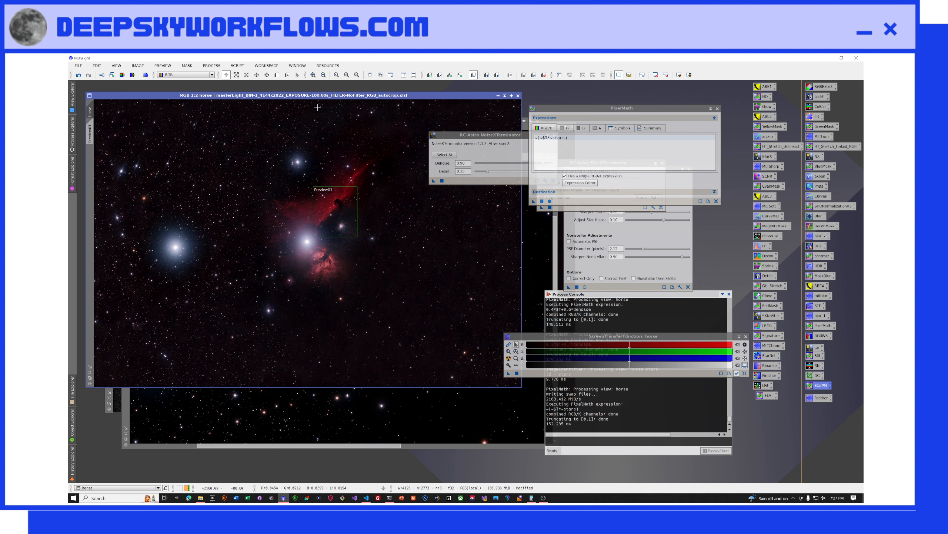
# Open the ArcsinhStretch process and start a real-time preview of it on the horse image.
pyautogui.moveTo(316, 97); pyautogui.dragTo(307, 135)
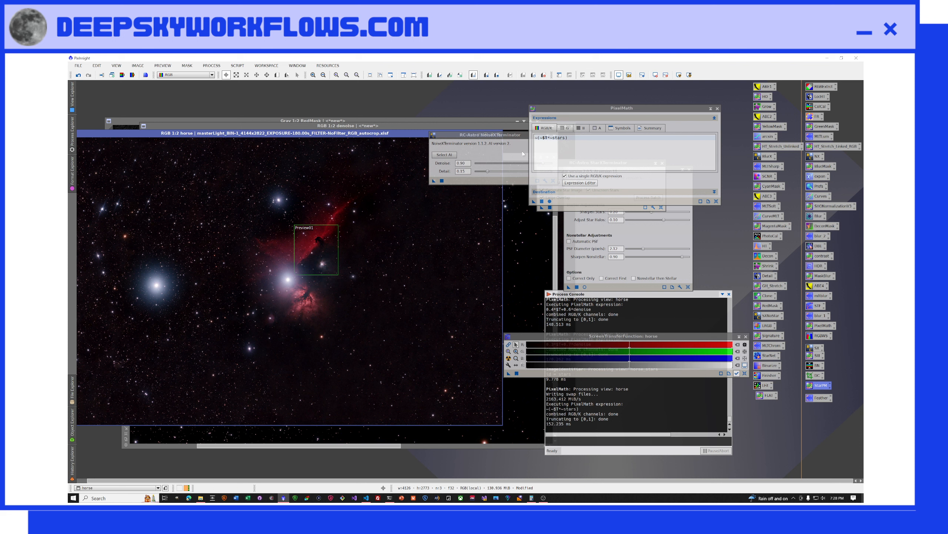
pyautogui.click(590, 204)
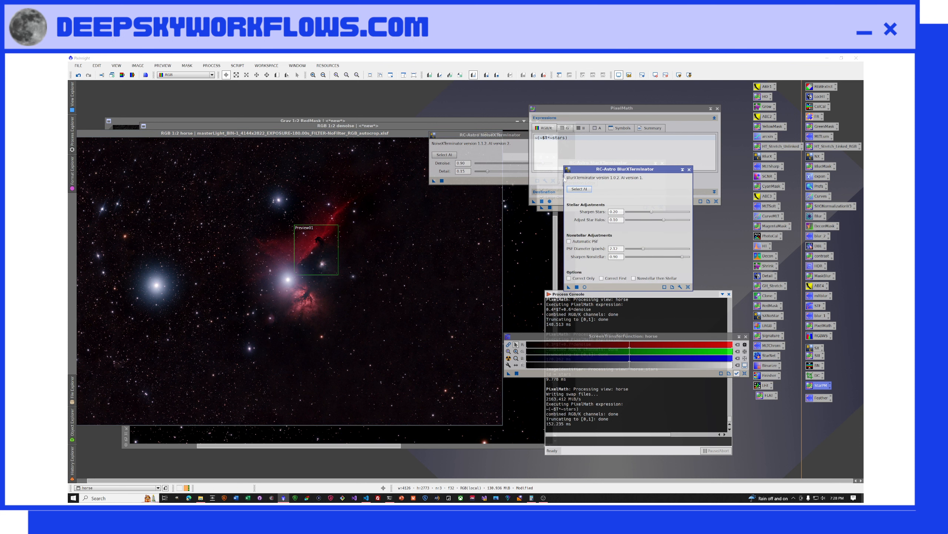
pyautogui.click(554, 193)
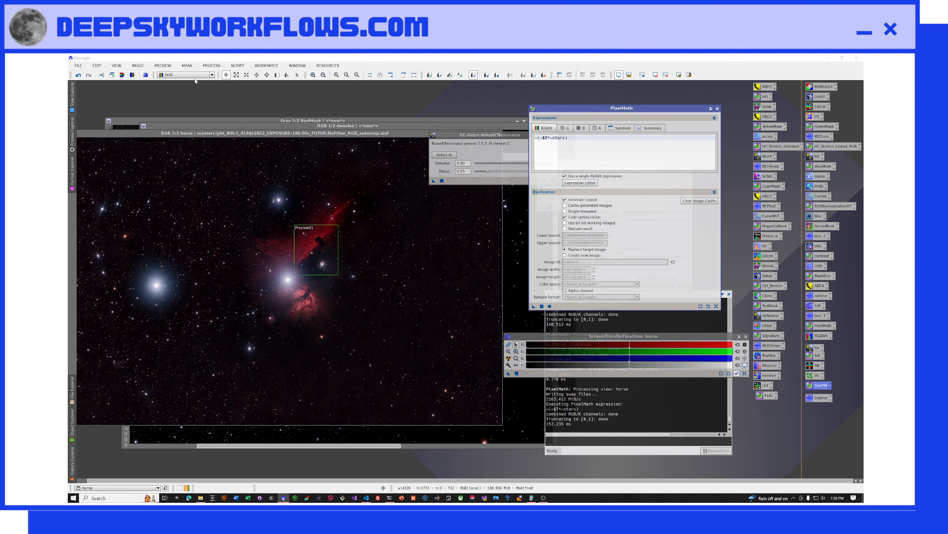
pyautogui.click(211, 65)
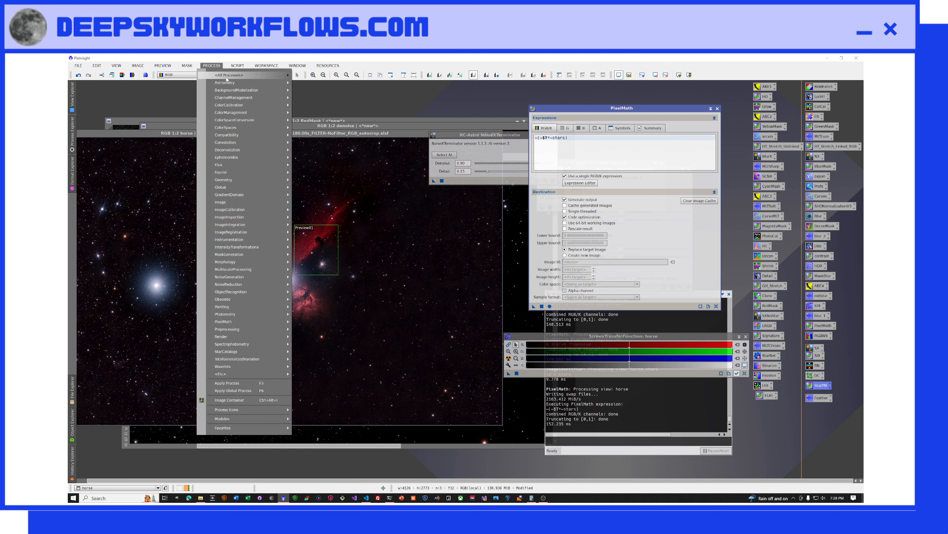
pyautogui.moveTo(227, 78)
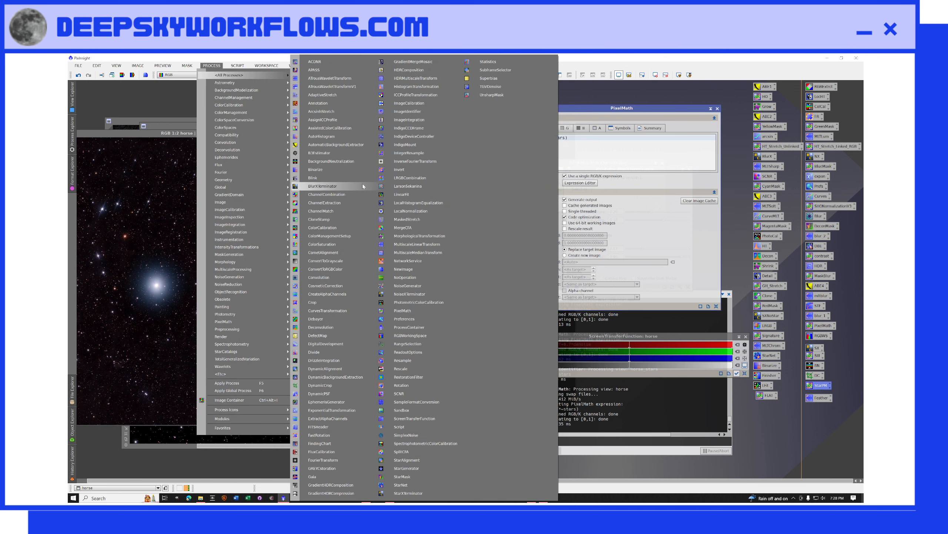
pyautogui.click(339, 112)
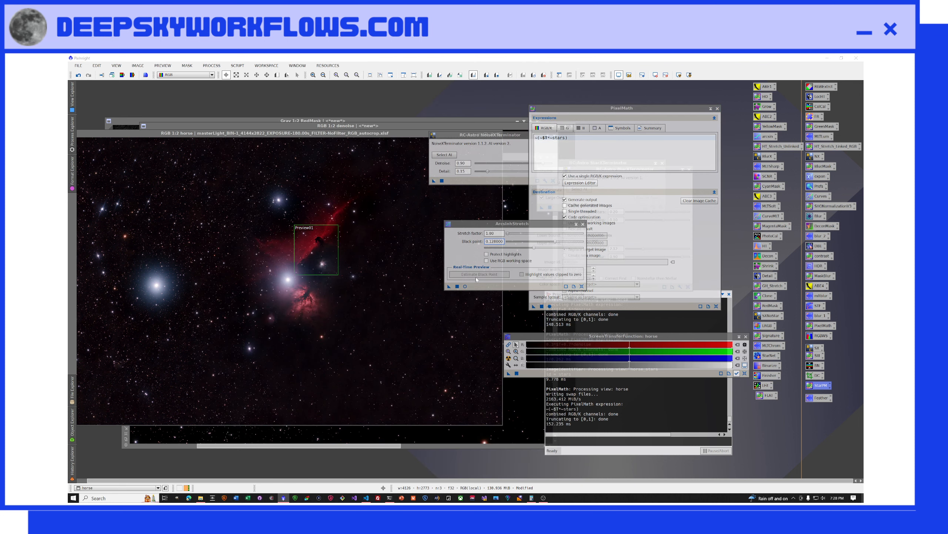
pyautogui.click(465, 286)
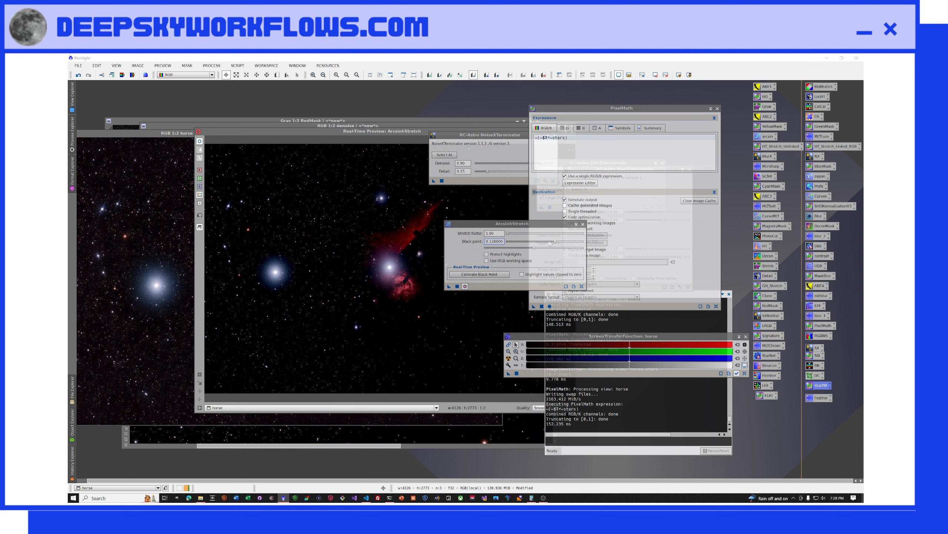
# Set the ArcsinhStretch black point to 0.000000 and the stretch factor to 1.20.
pyautogui.moveTo(555, 242); pyautogui.dragTo(506, 238)
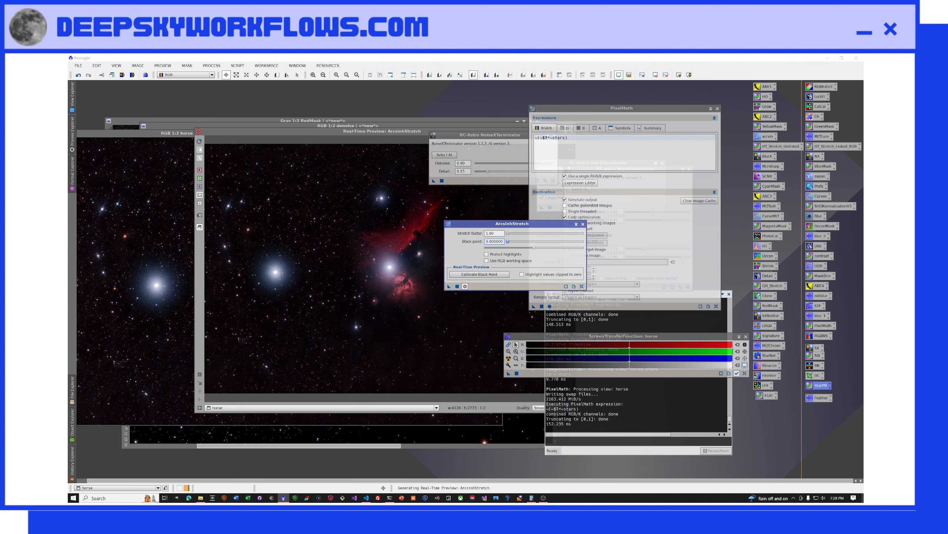
pyautogui.click(509, 234)
pyautogui.moveTo(510, 235); pyautogui.dragTo(508, 234)
pyautogui.press('Tab')
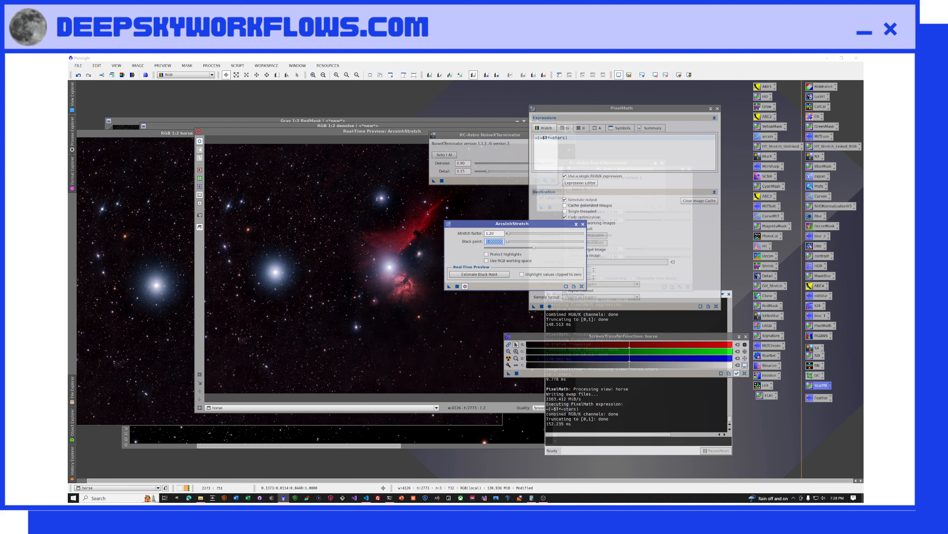
# Compare the real-time preview with and without the stretch, close it and apply ArcsinhStretch to the horse image.
pyautogui.moveTo(347, 132); pyautogui.dragTo(300, 215)
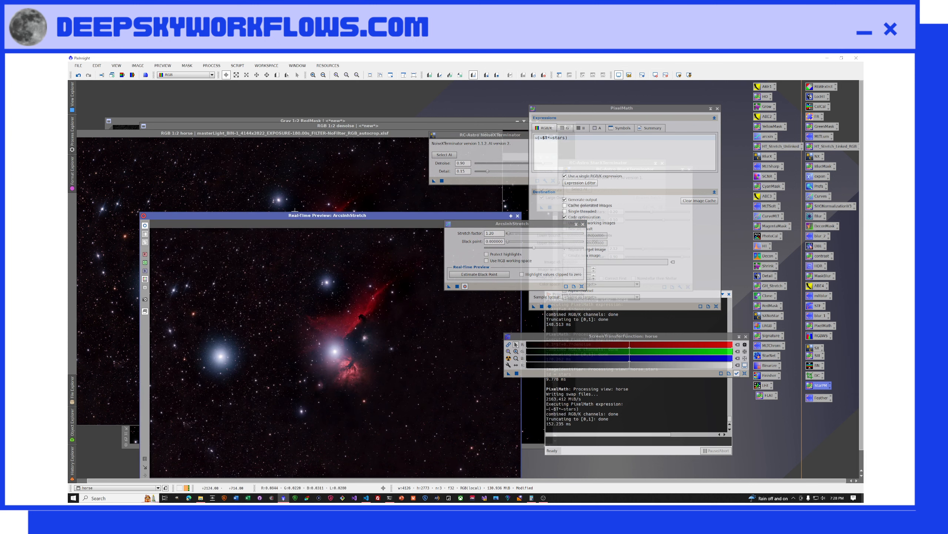
pyautogui.click(144, 226)
pyautogui.click(145, 225)
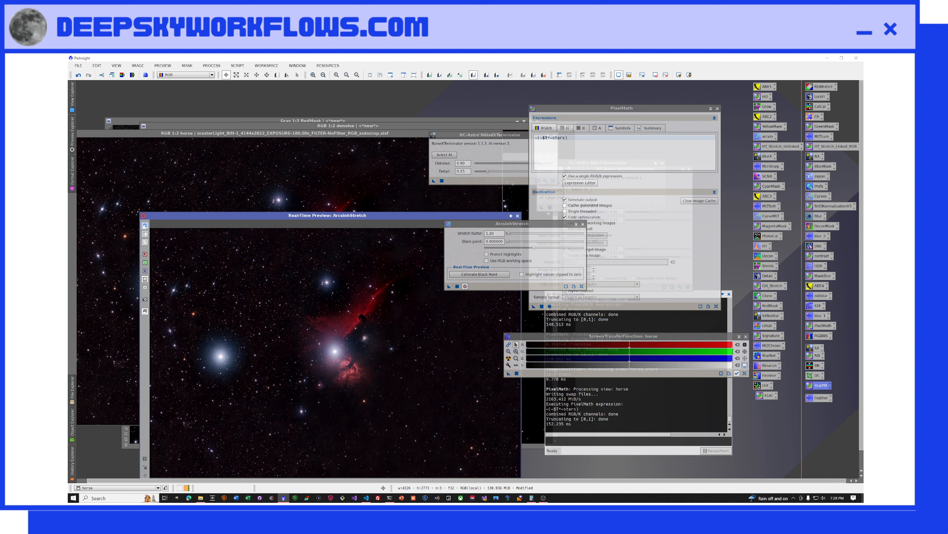
pyautogui.click(144, 225)
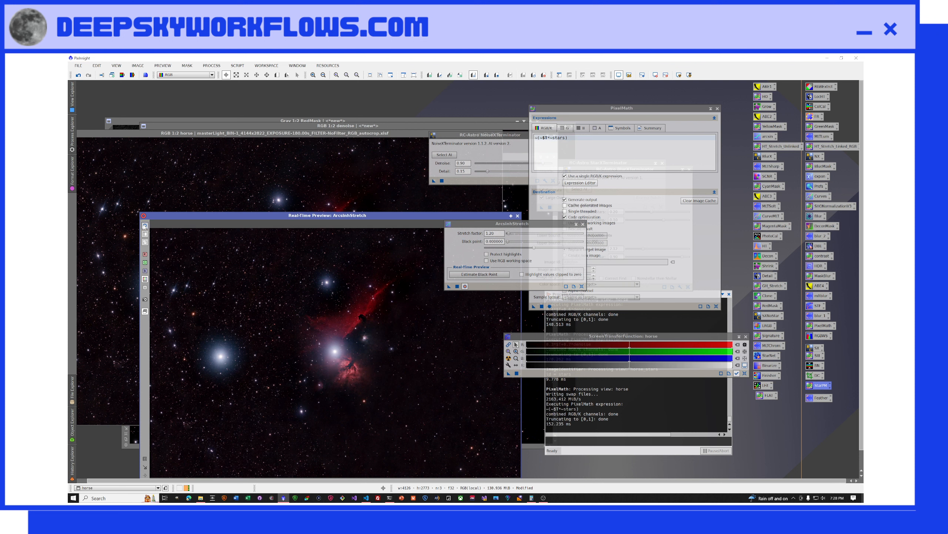
pyautogui.click(518, 216)
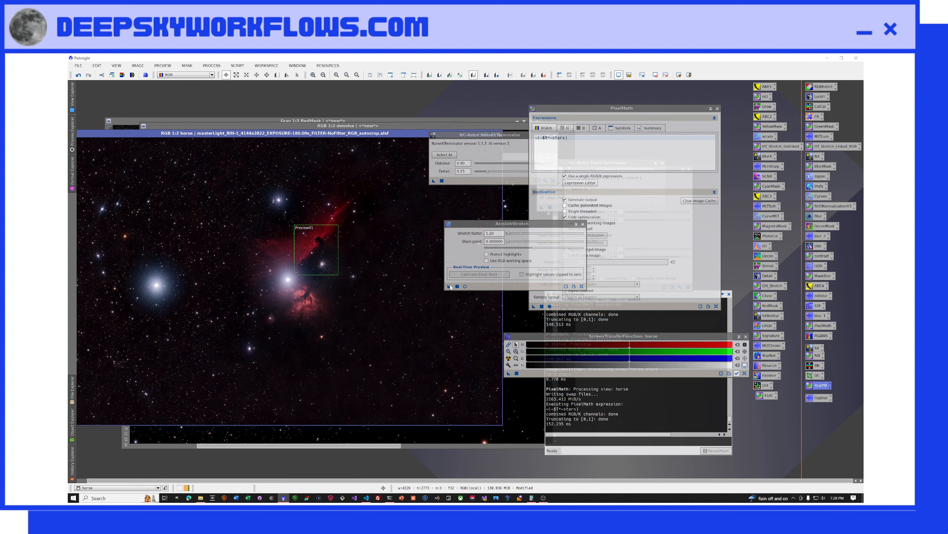
pyautogui.moveTo(448, 286); pyautogui.dragTo(388, 309)
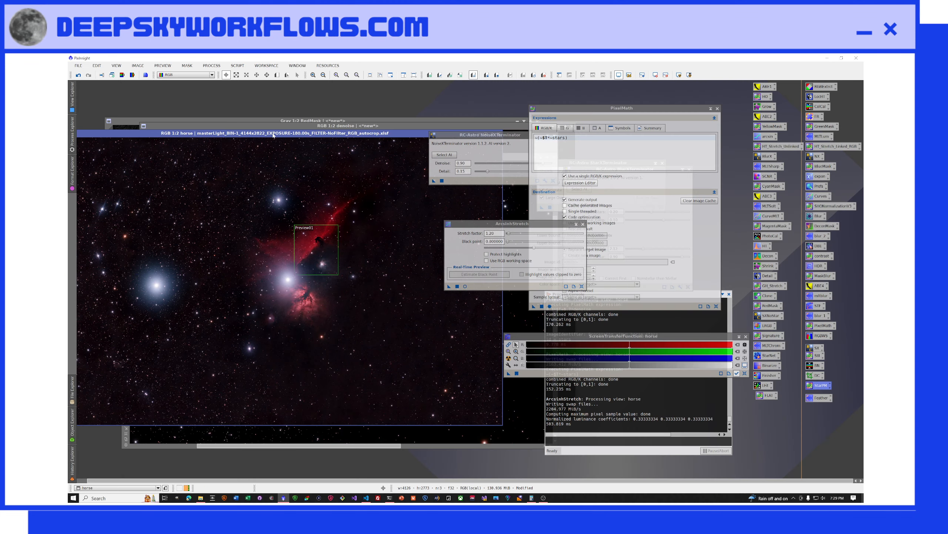
# Start DynamicCrop on the horse image and move the NoiseXTerminator and ArcsinhStretch windows clear of the picture.
pyautogui.moveTo(273, 136); pyautogui.dragTo(295, 124)
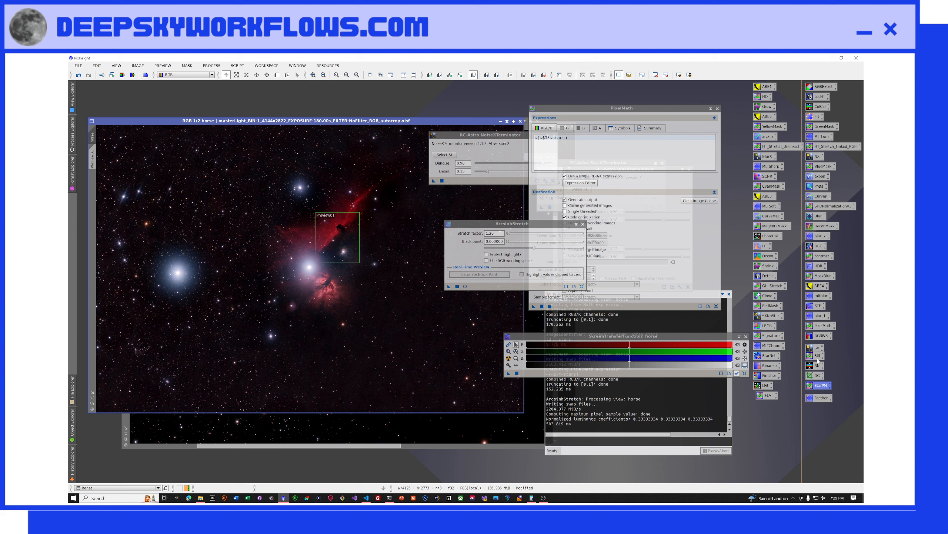
pyautogui.doubleClick(817, 374)
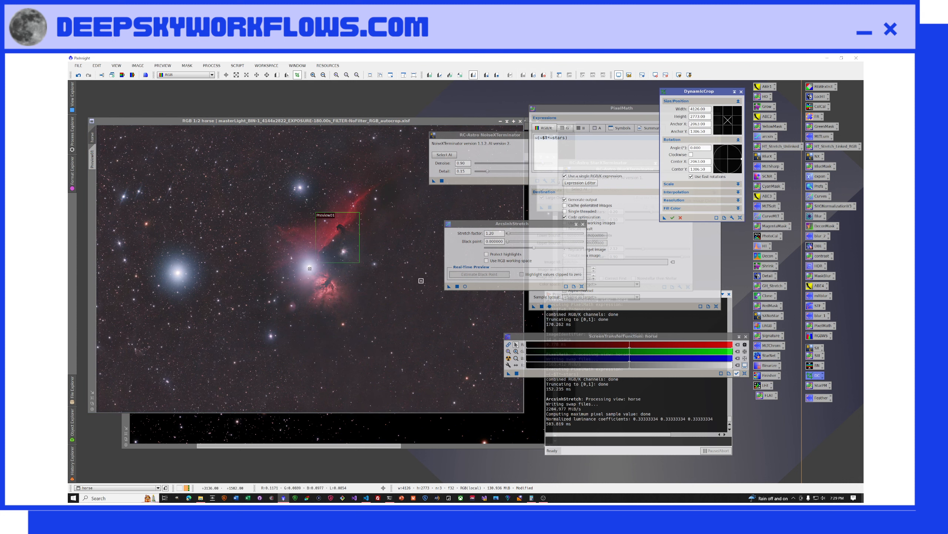
pyautogui.moveTo(507, 135); pyautogui.dragTo(642, 134)
pyautogui.moveTo(512, 226); pyautogui.dragTo(601, 213)
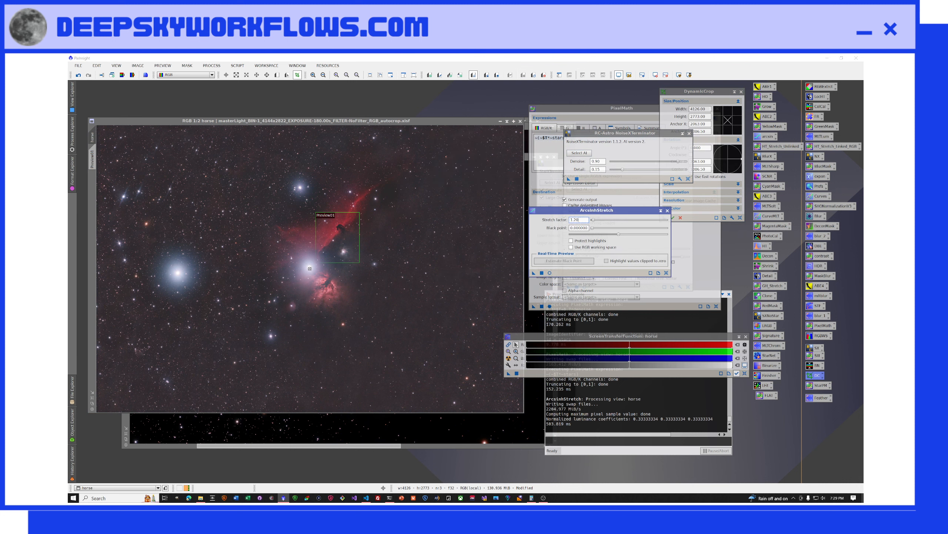
pyautogui.scroll(-1, 346, 275)
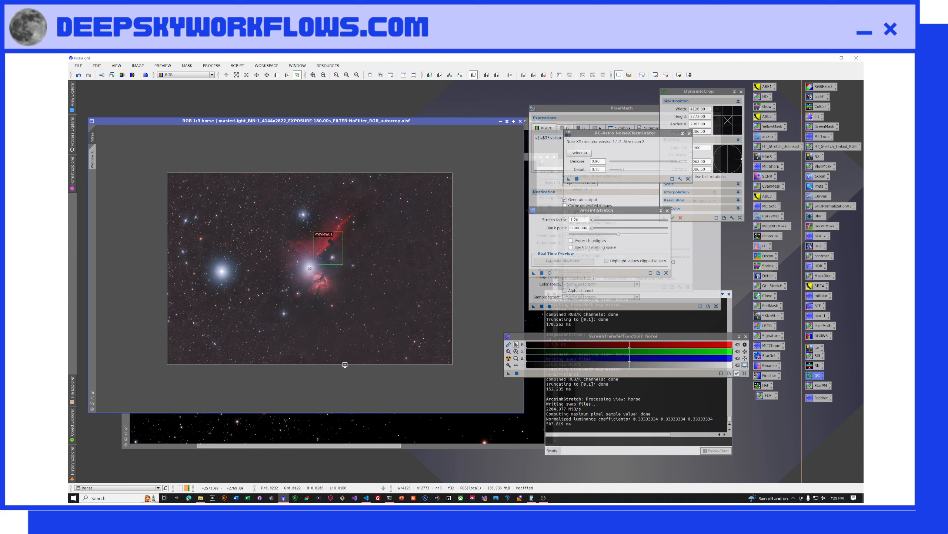
# Trim the crop frame at the lower, upper and left edges of the horse image to about 3814 × 2191 pixels.
pyautogui.moveTo(345, 364); pyautogui.dragTo(334, 332)
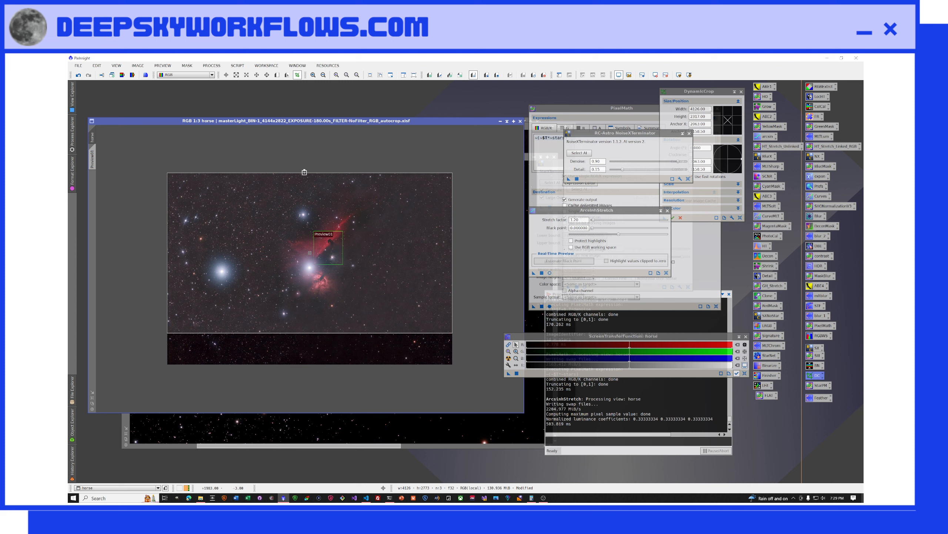
pyautogui.moveTo(304, 172); pyautogui.dragTo(305, 181)
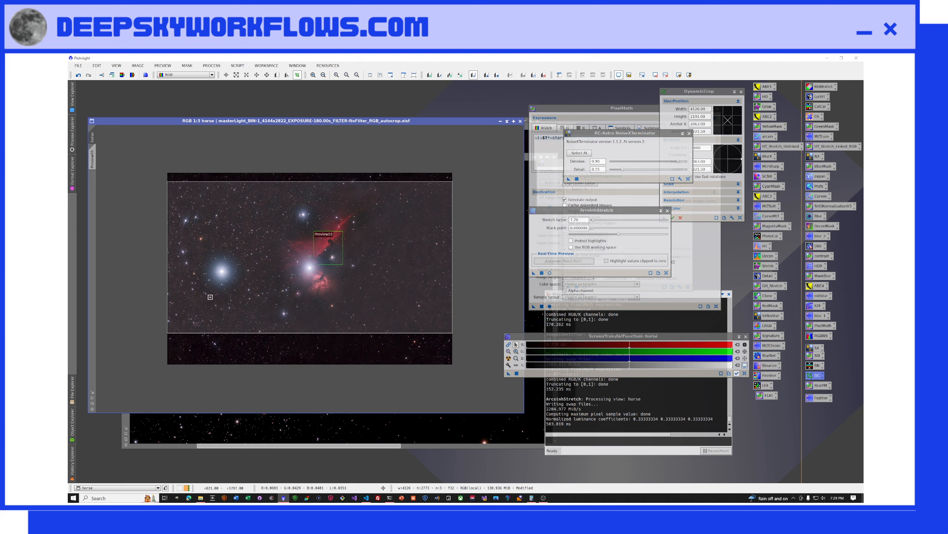
pyautogui.moveTo(170, 284); pyautogui.dragTo(189, 281)
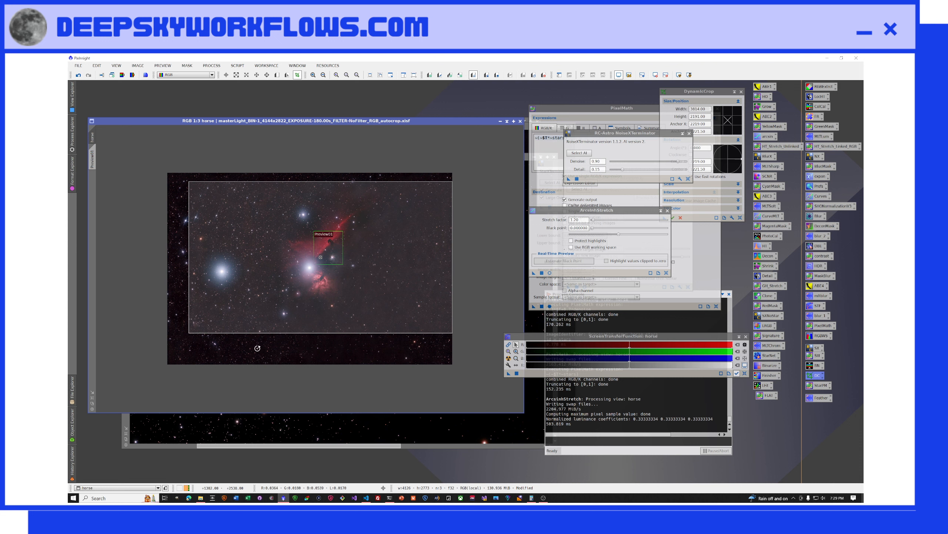
# Rotate the crop frame about 13.3° counter-clockwise and resize it to about 3216 × 1961 pixels, keeping it inside the horse image.
pyautogui.moveTo(258, 350); pyautogui.dragTo(281, 359)
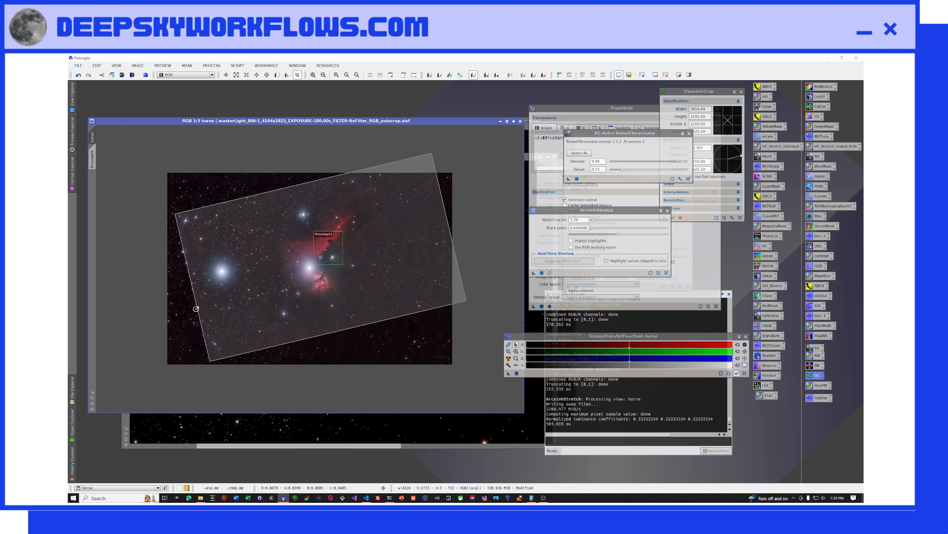
pyautogui.moveTo(259, 193); pyautogui.dragTo(264, 208)
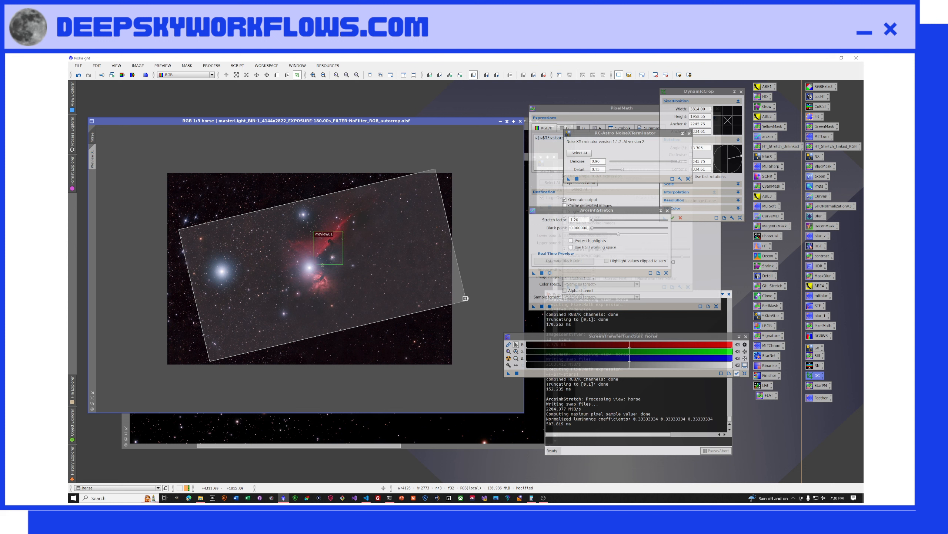
pyautogui.moveTo(466, 300); pyautogui.dragTo(430, 289)
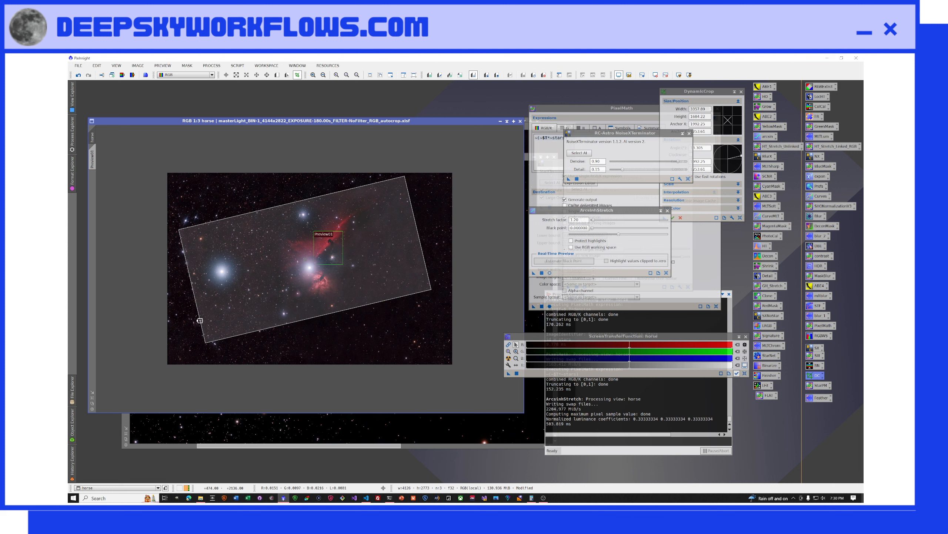
pyautogui.moveTo(202, 320); pyautogui.dragTo(265, 349)
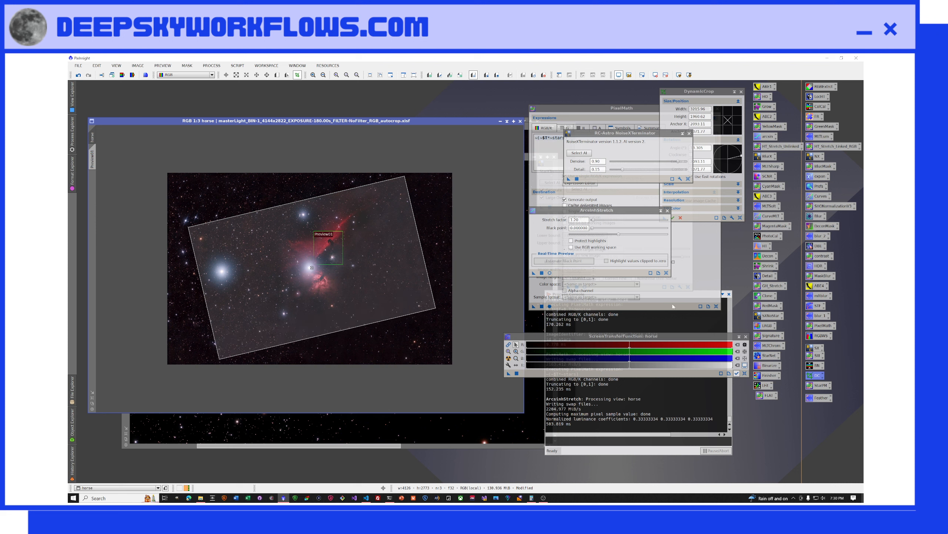
# Apply the crop, accepting deletion of the astrometric solution and previews, fit the window to the cropped image and reposition it.
pyautogui.click(672, 217)
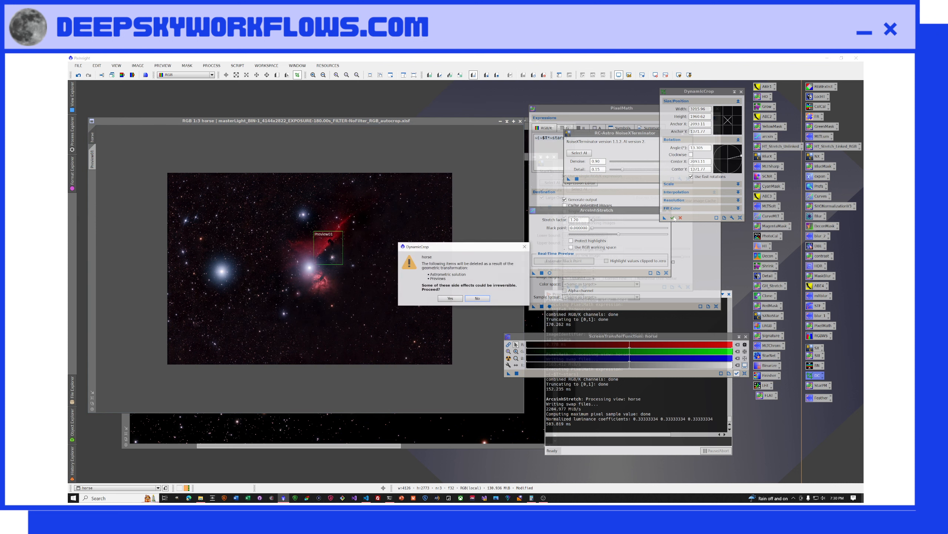
pyautogui.click(449, 299)
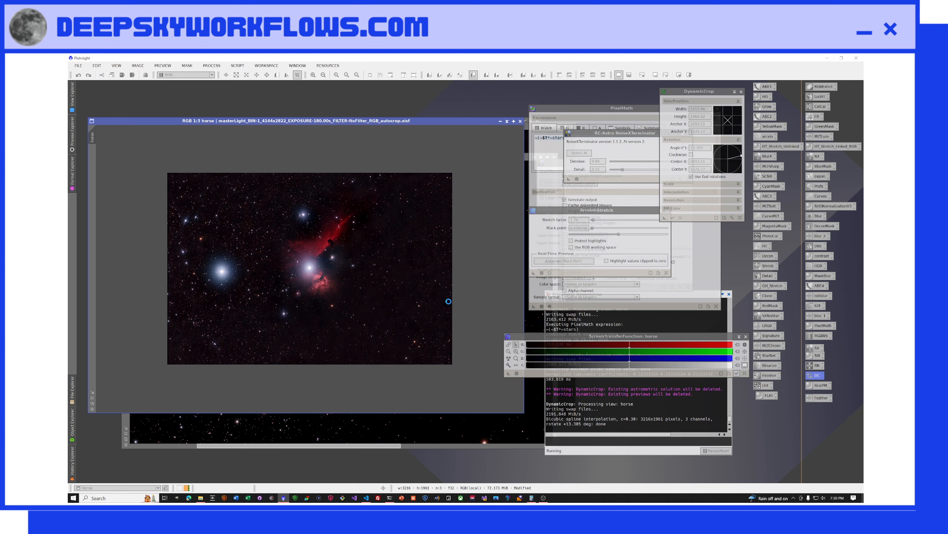
pyautogui.click(93, 398)
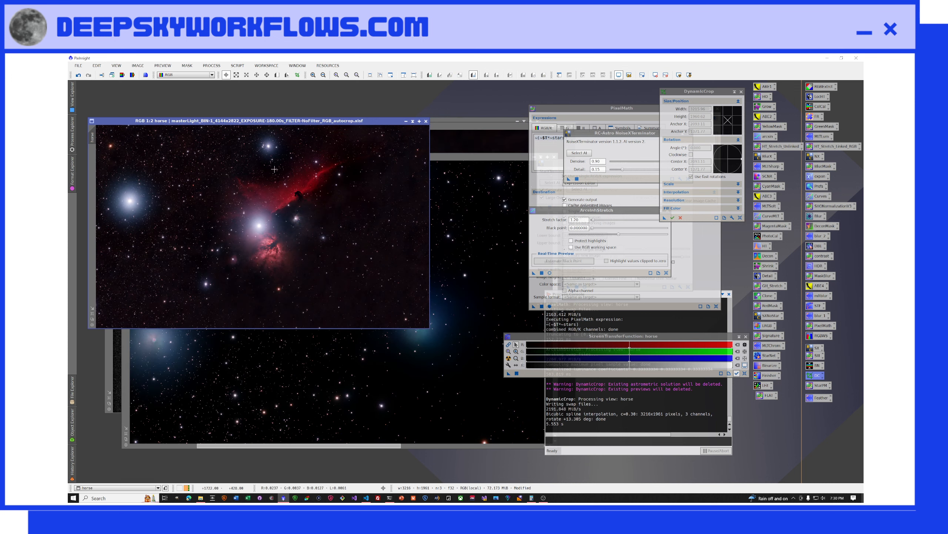
pyautogui.moveTo(285, 121); pyautogui.dragTo(365, 157)
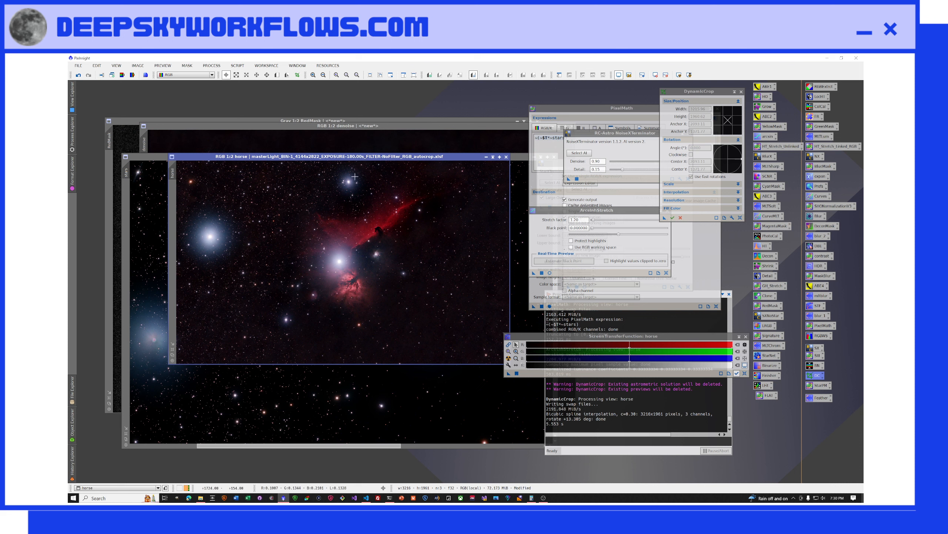
# Save the cropped image in the master folder as the XISF file finalhorse, in 32-bit IEEE 754 floating point format.
pyautogui.click(78, 65)
pyautogui.click(104, 129)
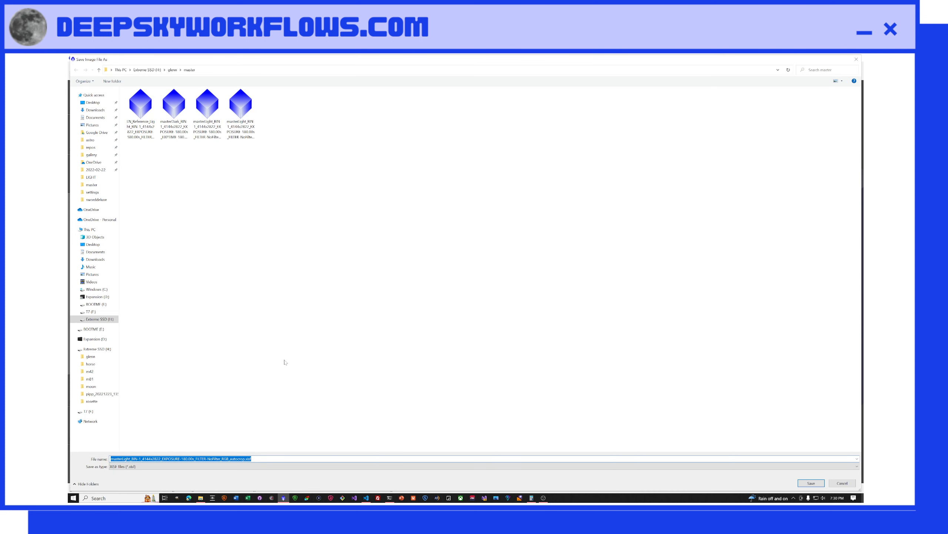
pyautogui.write('finalhorse')
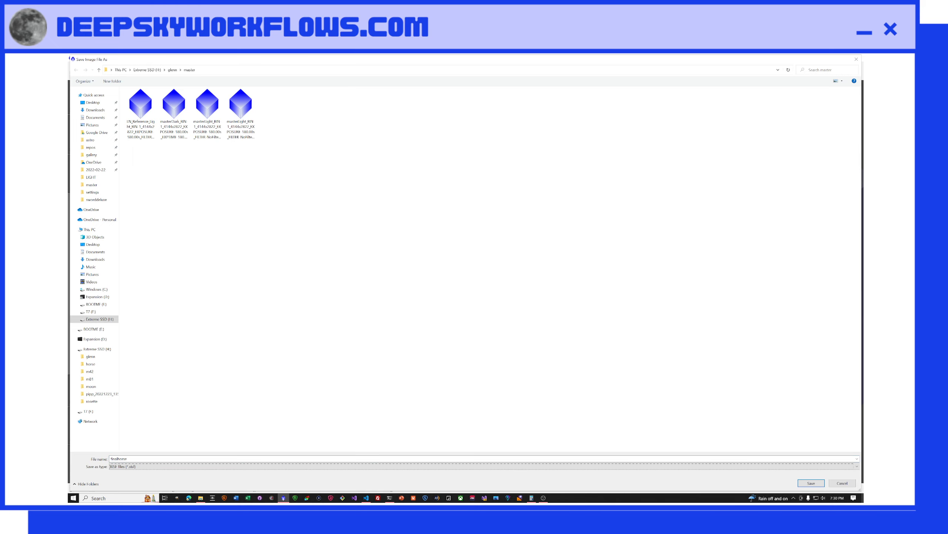
pyautogui.press('Return')
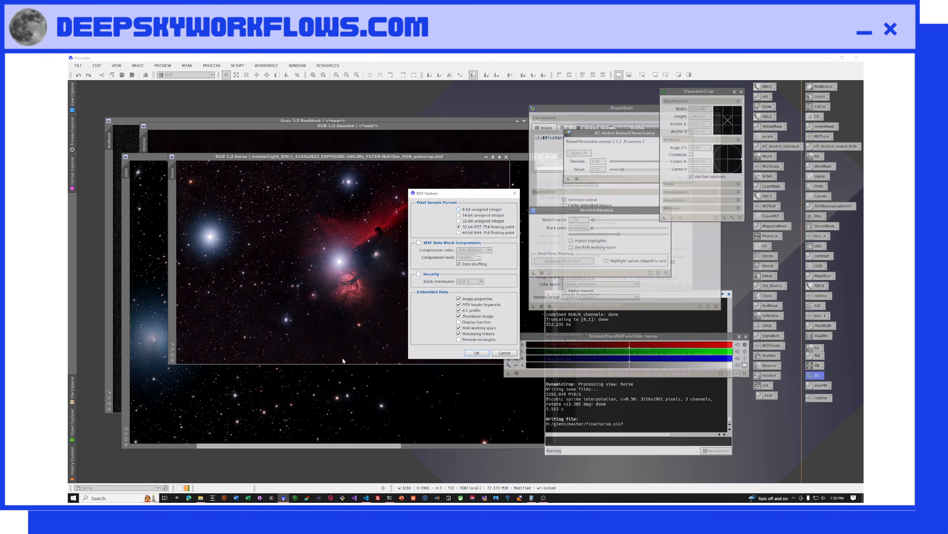
pyautogui.click(478, 352)
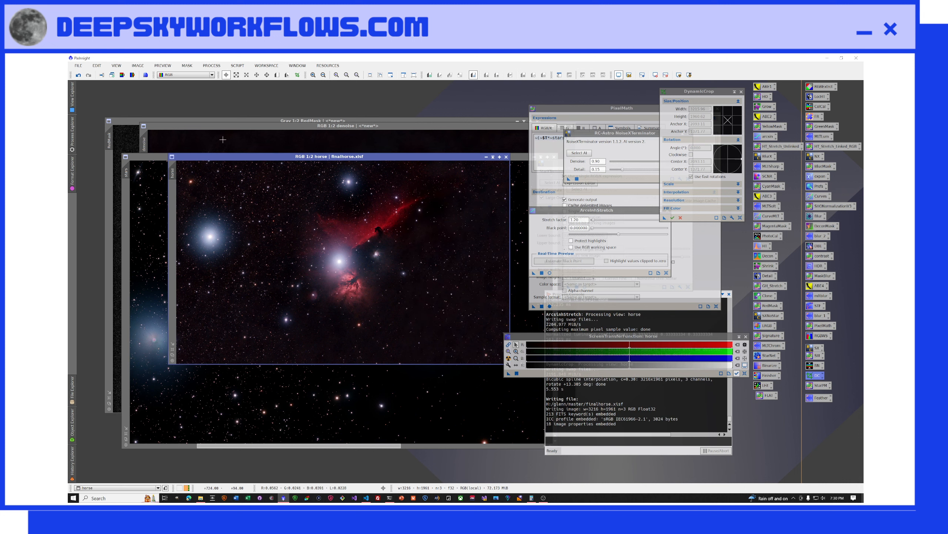
# Save a JPEG copy of the image as finalhorse.jpg at quality 100 with the ICC profile embedded.
pyautogui.click(79, 65)
pyautogui.click(95, 128)
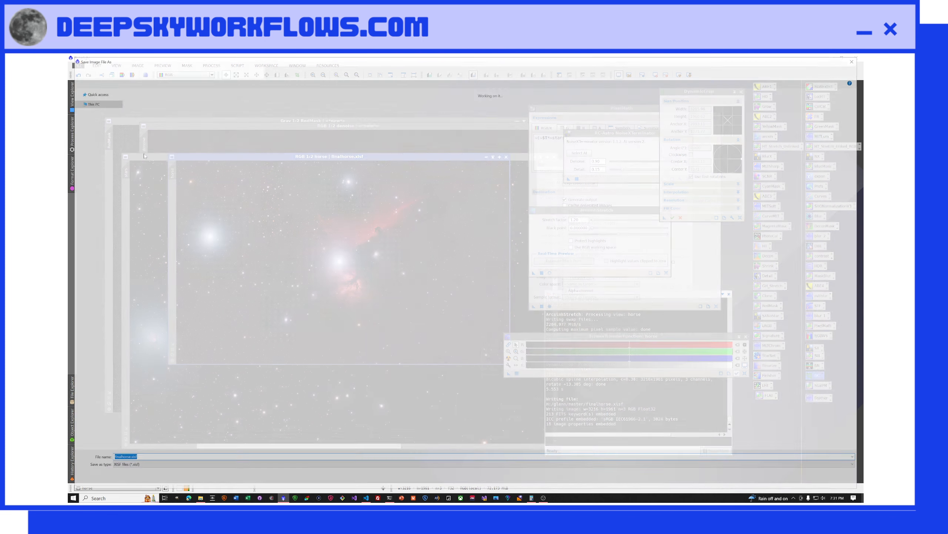
pyautogui.click(152, 468)
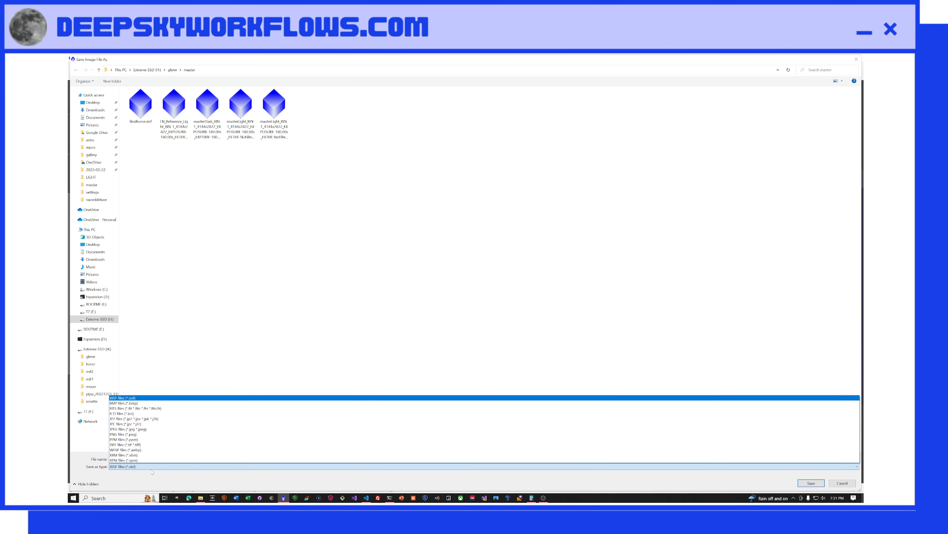
pyautogui.click(151, 430)
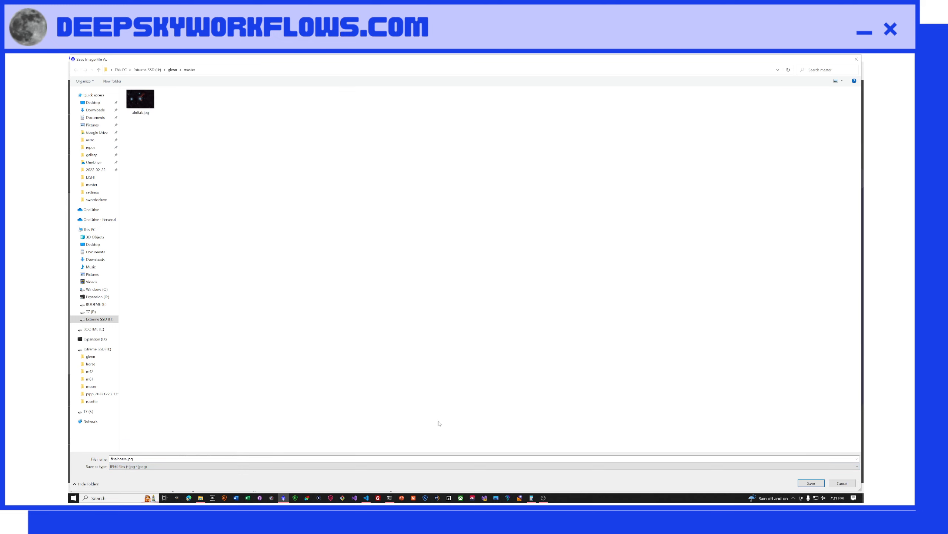
pyautogui.click(810, 483)
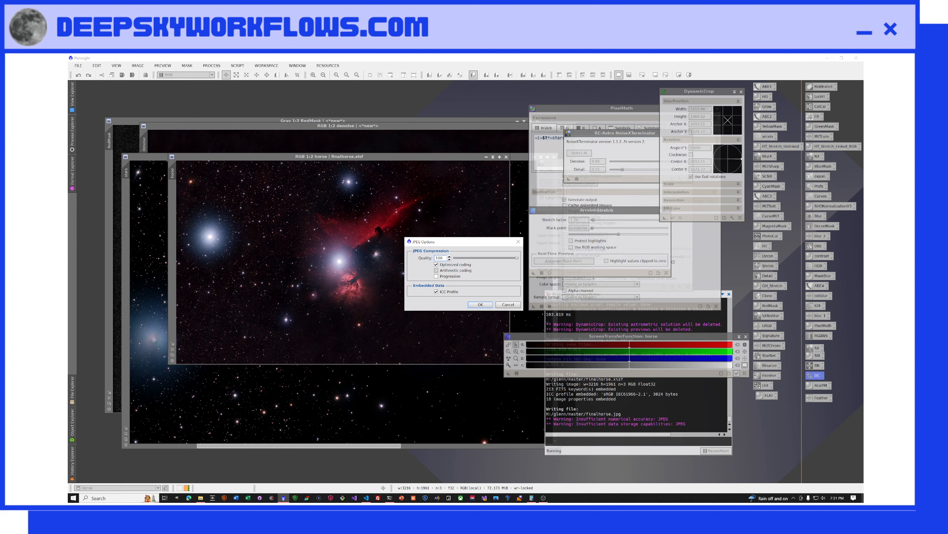
pyautogui.click(479, 304)
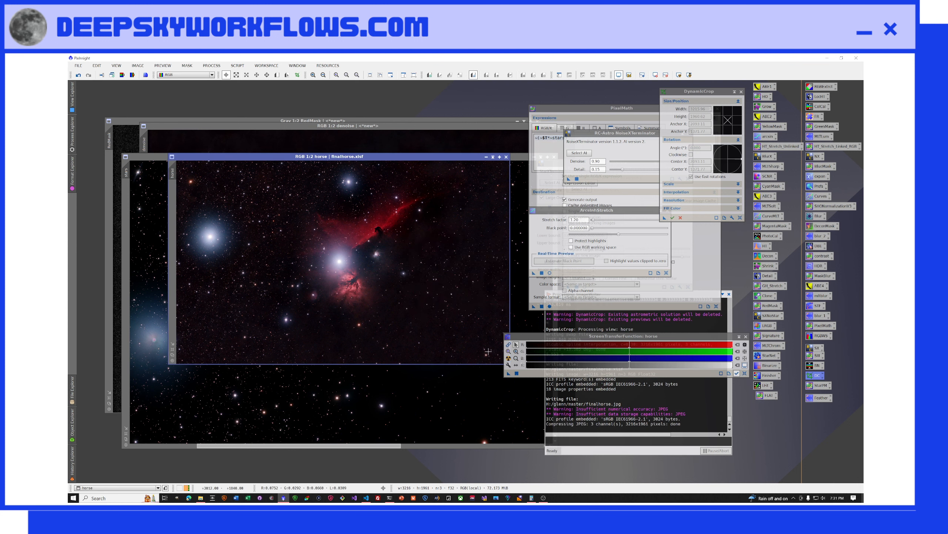